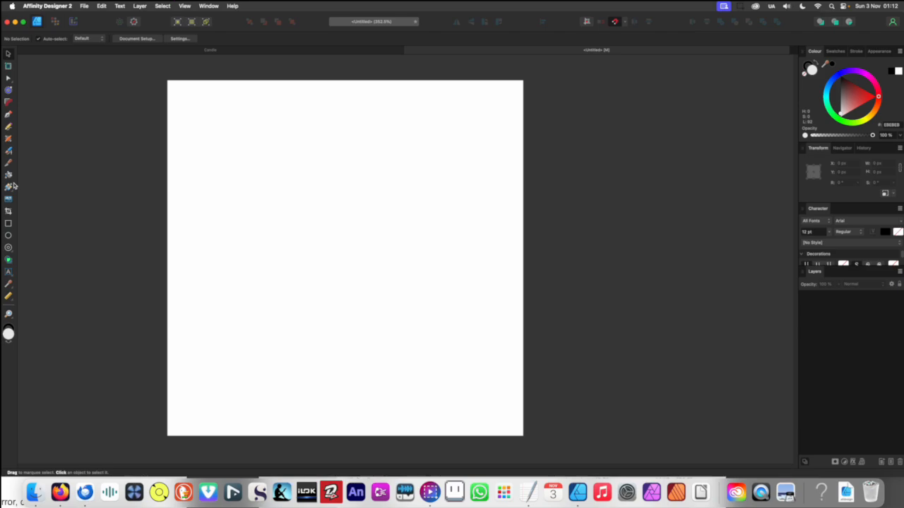
Draw an upright rectangle about 117 × 301 px for the candle body and fill it black
click(9, 224)
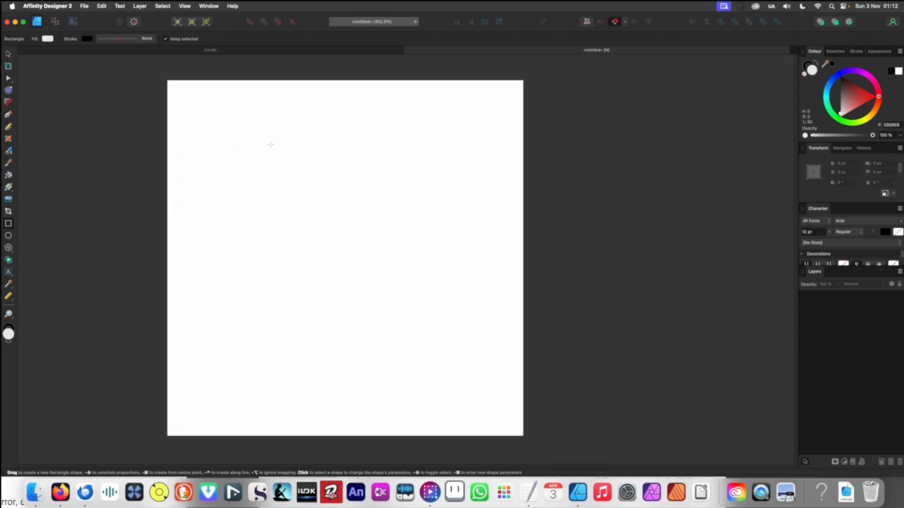
drag(294, 126, 378, 340)
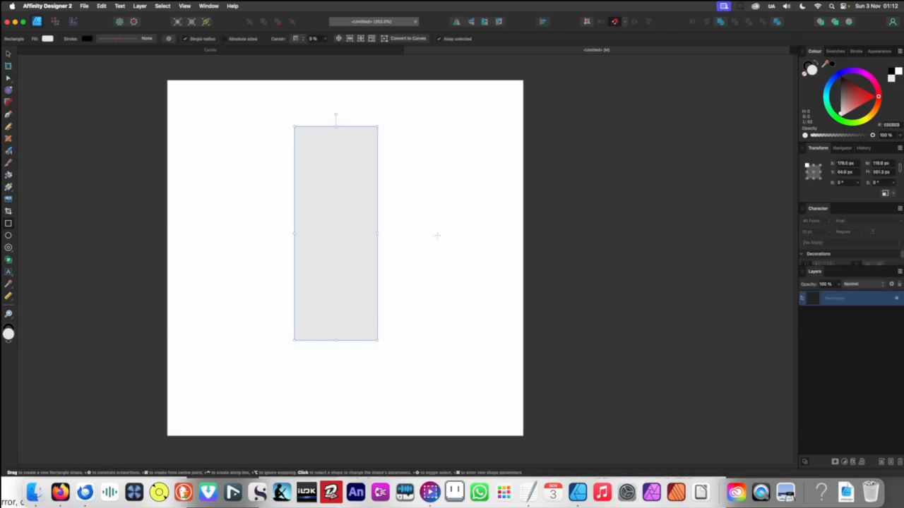
drag(840, 113, 840, 76)
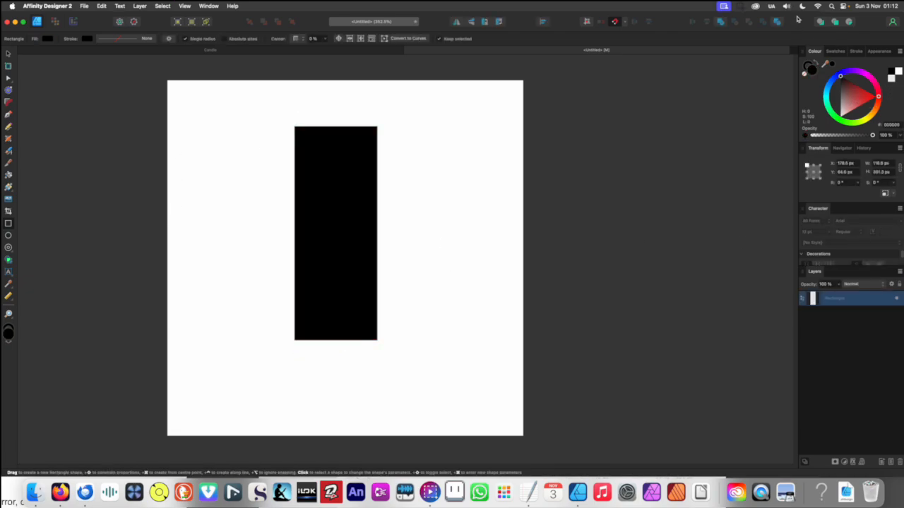
Move the black rectangle down and slightly left on the page, leaving space above it, and deselect it
scroll(326, 313, left, 2)
key(v)
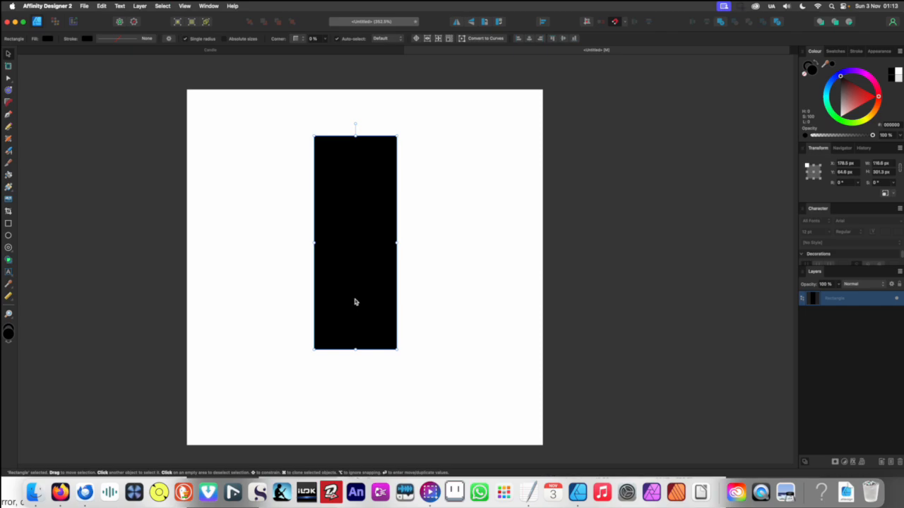
drag(355, 302, 359, 308)
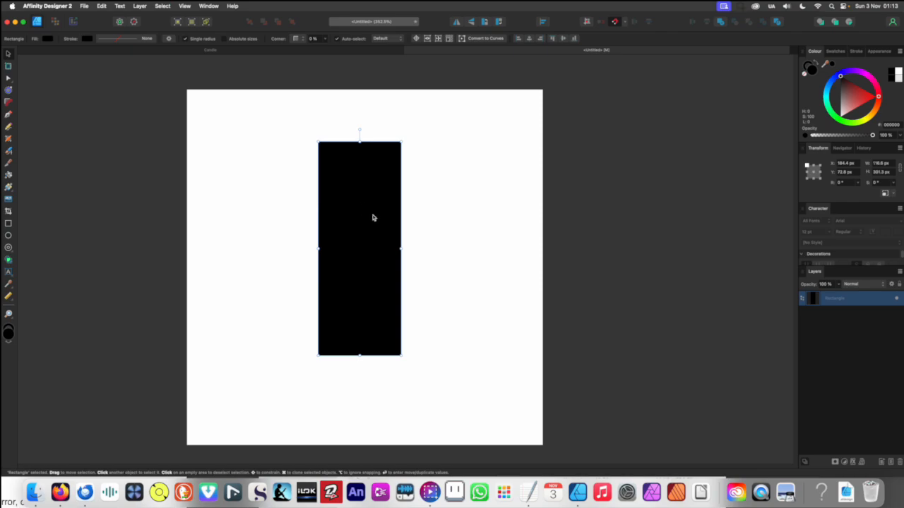
drag(369, 222, 360, 265)
click(395, 228)
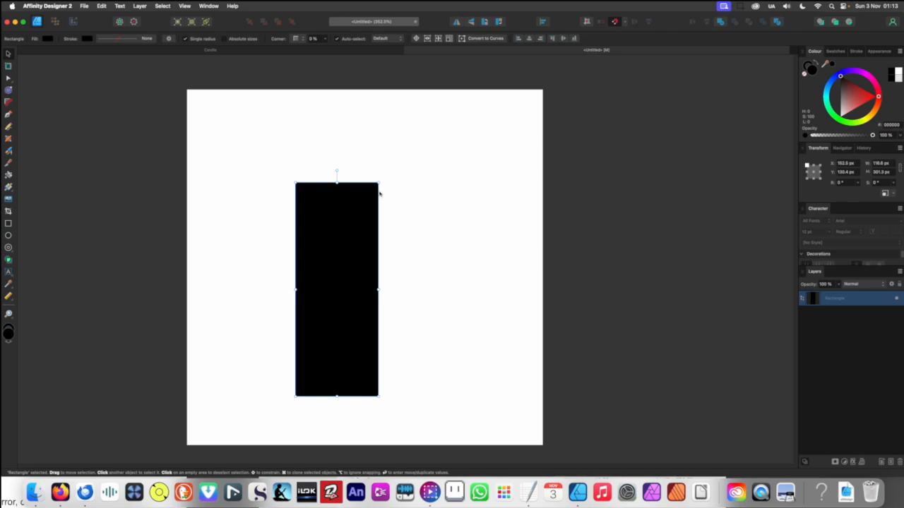
click(379, 193)
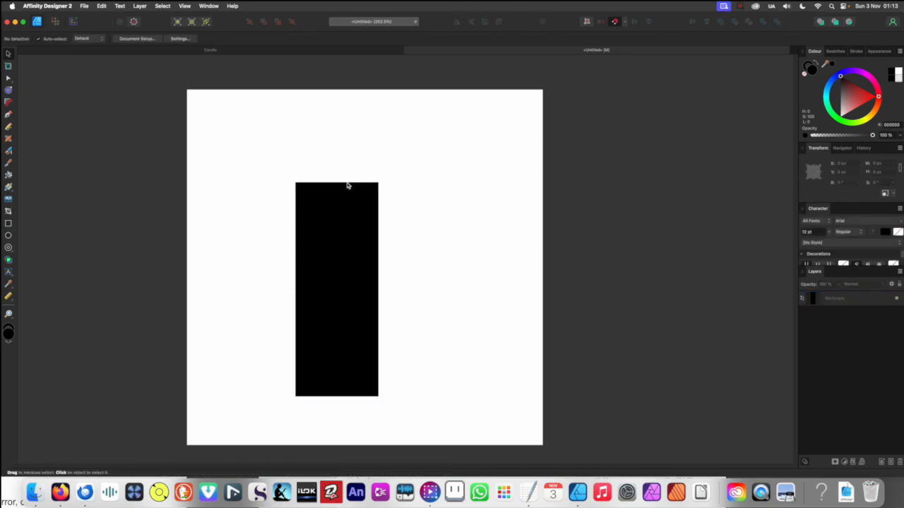
Draw a small trapezoid about 20 × 45 px above the rectangle for the wick and flip it vertically
click(8, 248)
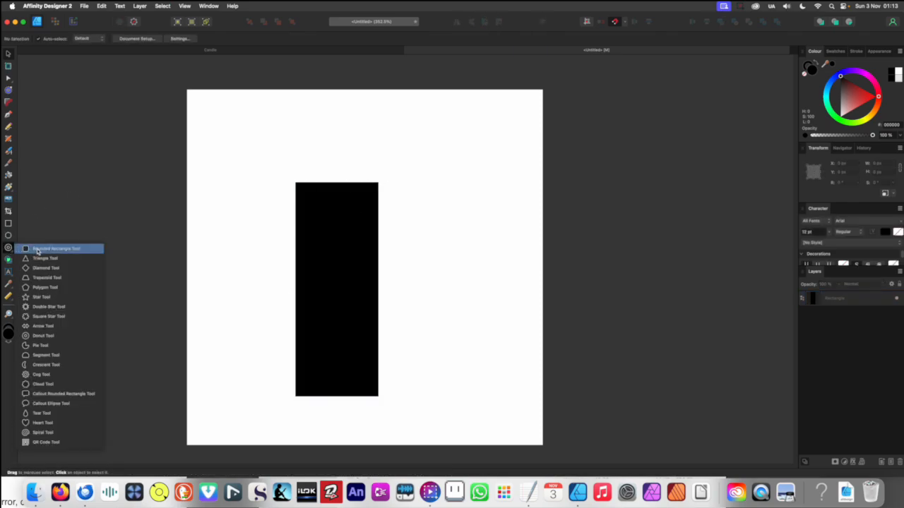
click(35, 278)
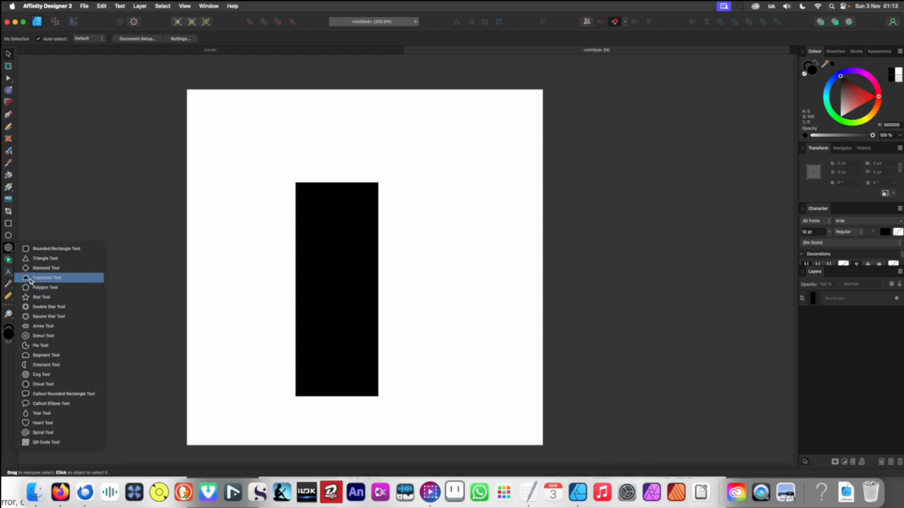
drag(332, 128, 345, 160)
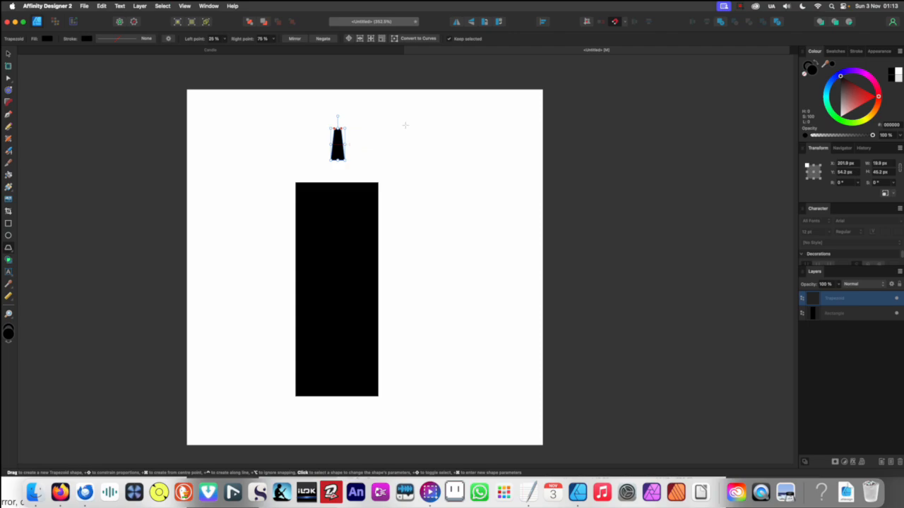
click(472, 22)
Move the trapezoid down to just above the rectangle's upper edge and rotate it to about 173.5°
scroll(357, 144, up, 3)
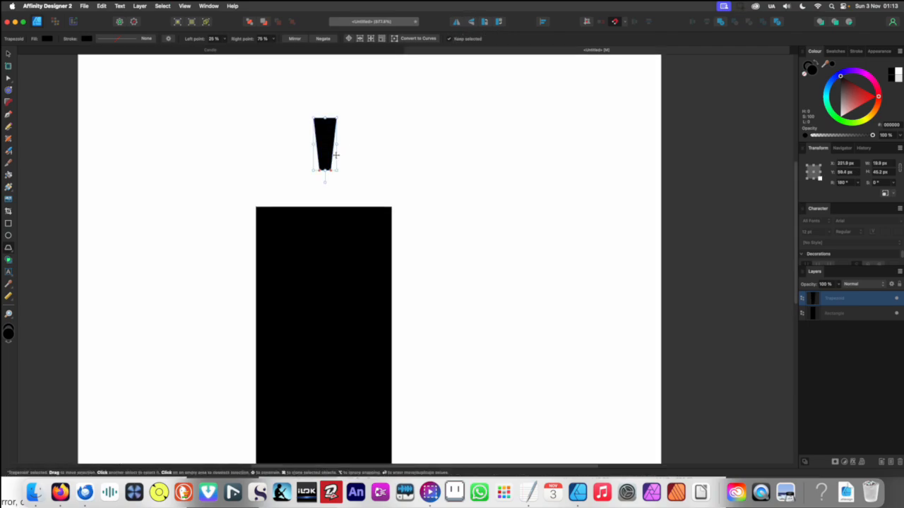
key(v)
drag(325, 159, 333, 184)
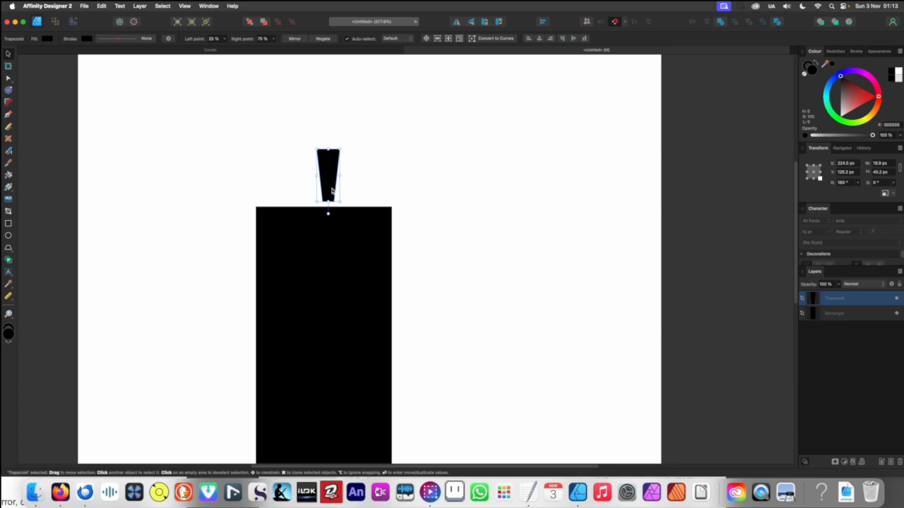
scroll(358, 201, down, 3)
scroll(362, 205, up, 2)
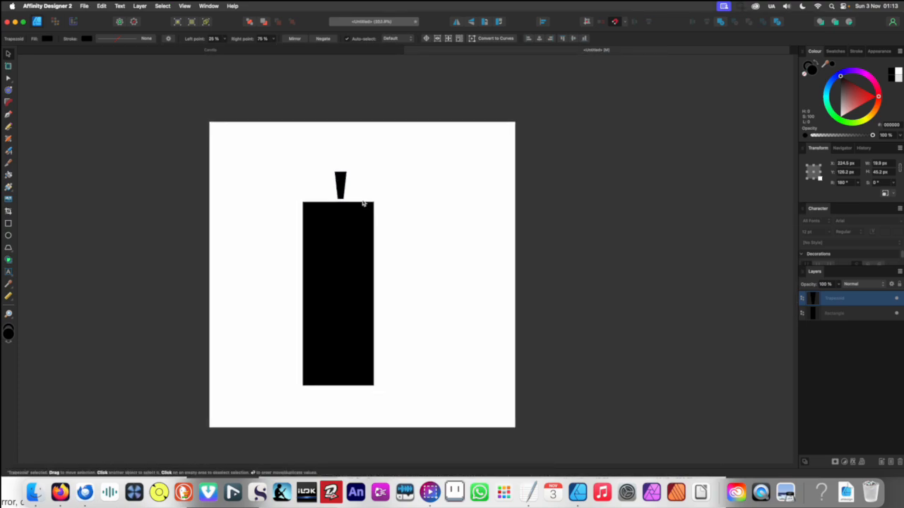
scroll(344, 197, up, 1)
scroll(344, 197, up, 3)
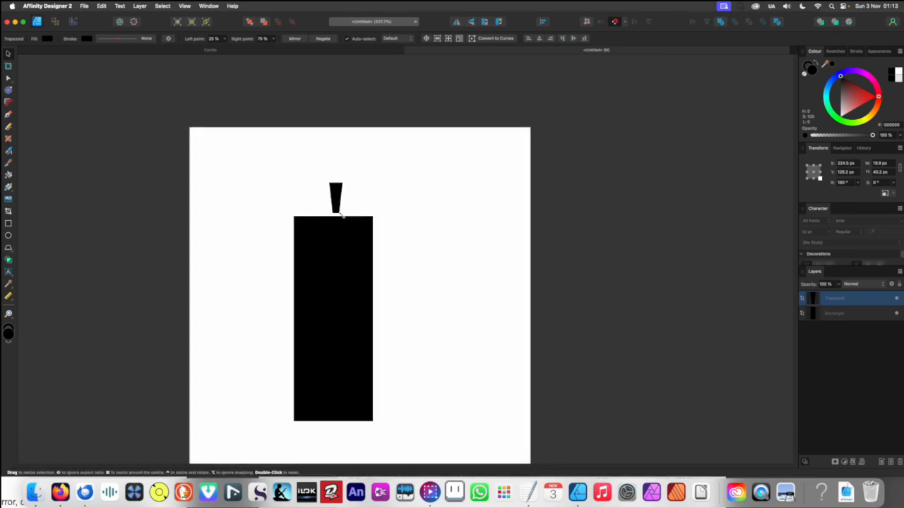
drag(350, 175, 355, 176)
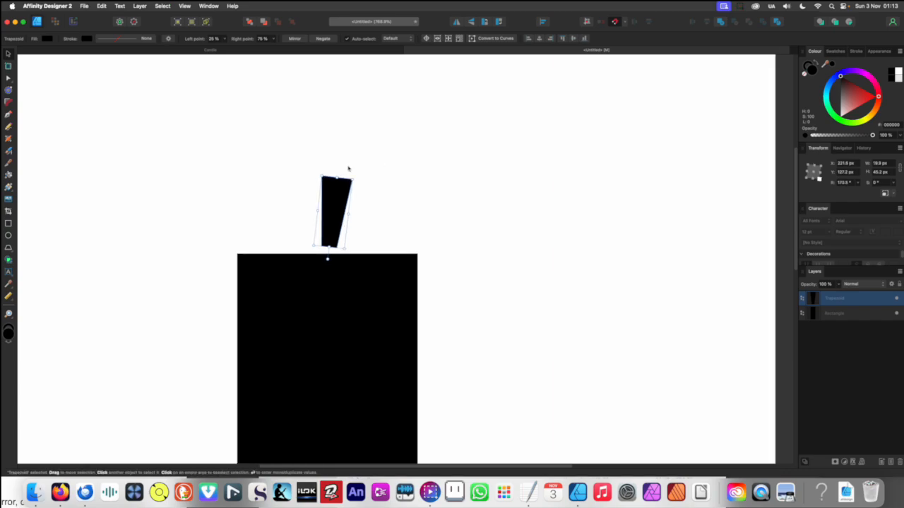
Scale the rectangle and trapezoid down together to about 88 × 265 px, move them lower on the page and deselect them
scroll(304, 199, down, 5)
click(244, 191)
drag(244, 190, 327, 332)
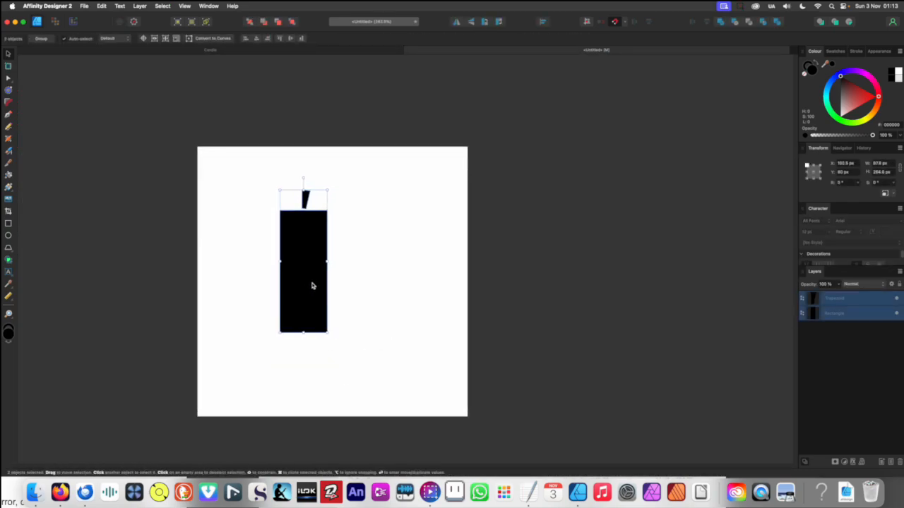
drag(313, 284, 323, 318)
click(355, 250)
Draw a tear shape about 51 × 106 px above the wick, overlapping its upper end, as the flame
scroll(355, 250, up, 1)
scroll(355, 262, up, 5)
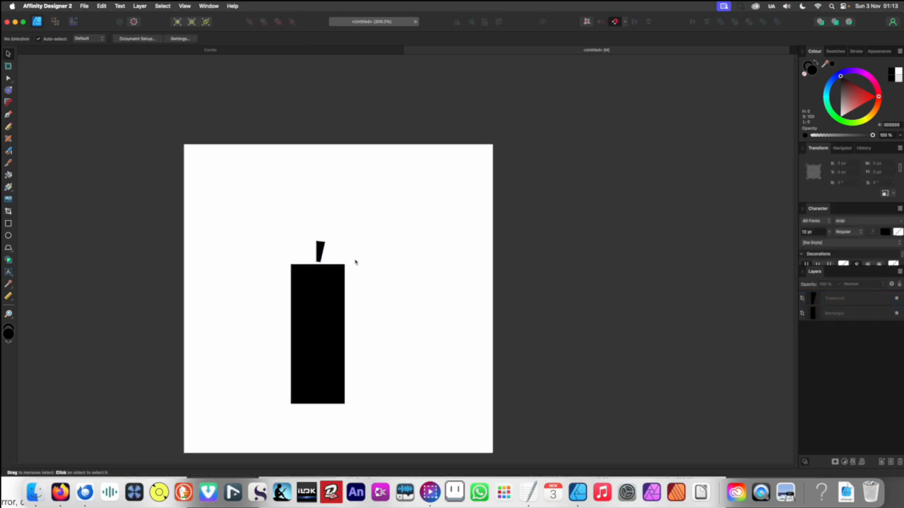
click(8, 249)
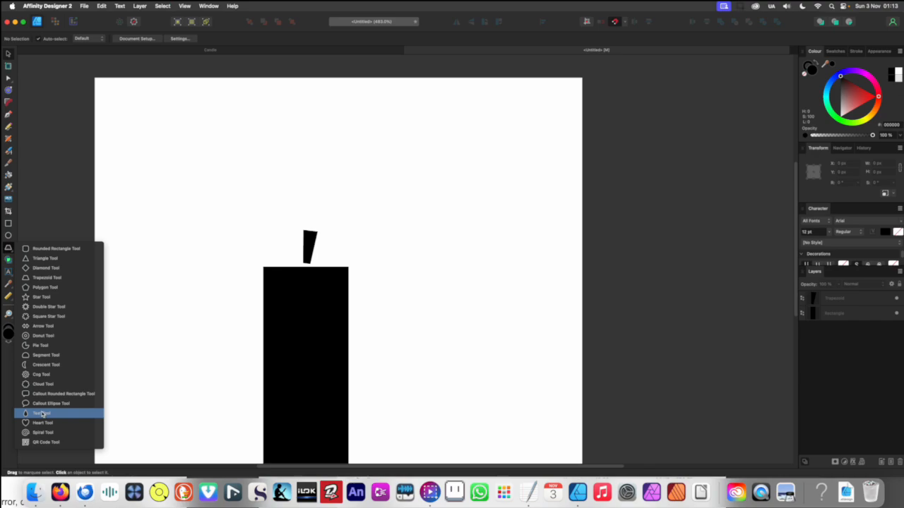
click(41, 414)
drag(366, 127, 318, 218)
key(v)
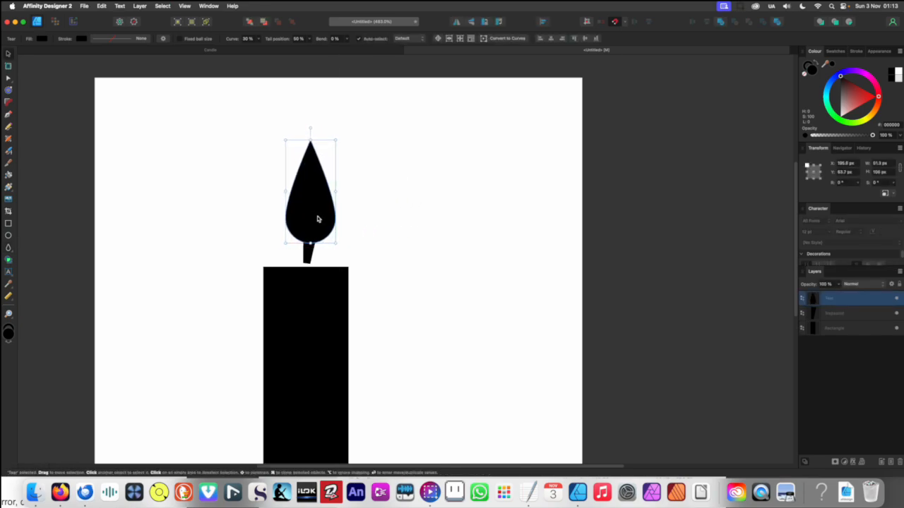
Bend the tear shape to -100%, set its curve to about 24%, and narrow it to about 40 px wide over the wick
key(a)
scroll(302, 151, up, 5)
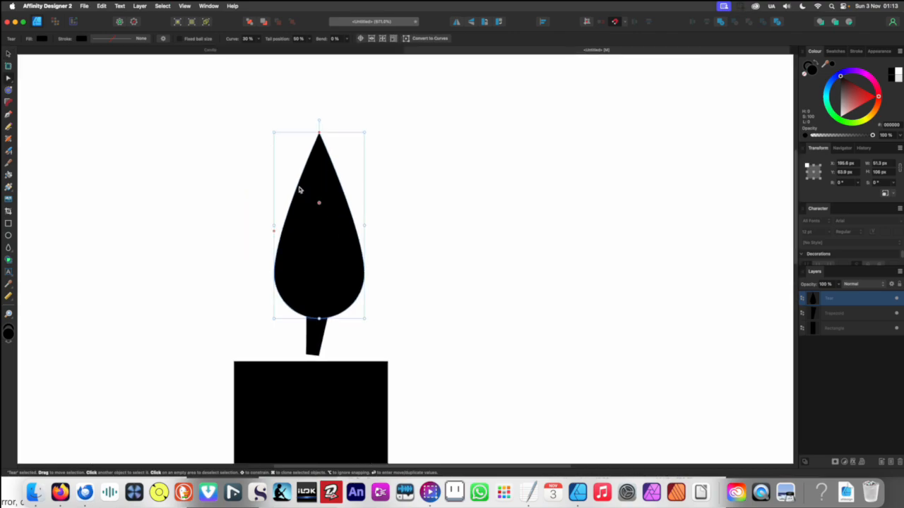
drag(319, 203, 289, 176)
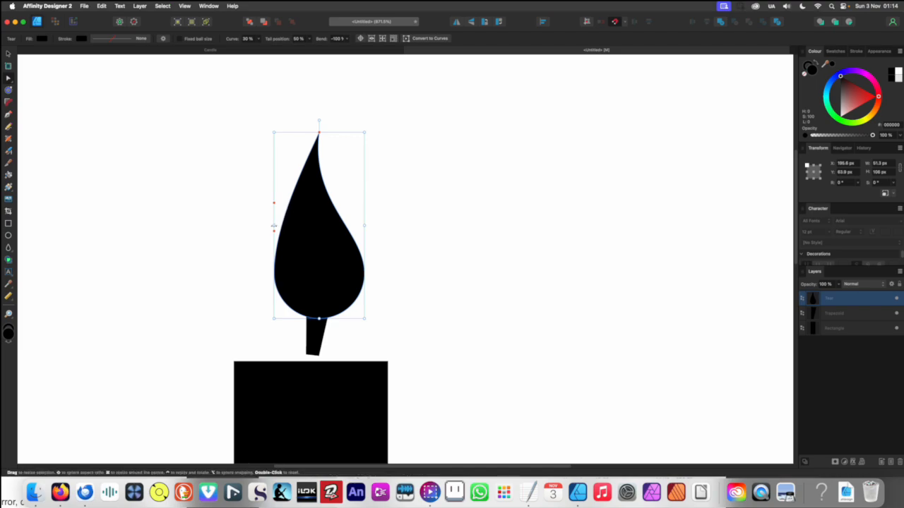
mouse_move(274, 228)
mouse_down()
mouse_move(275, 220)
mouse_move(275, 240)
mouse_up()
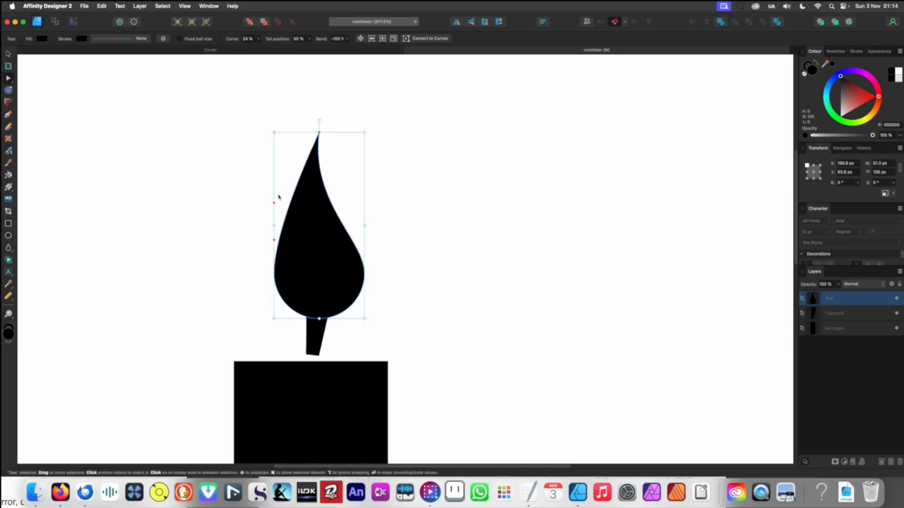
drag(274, 202, 225, 205)
drag(363, 226, 332, 261)
scroll(331, 243, down, 10)
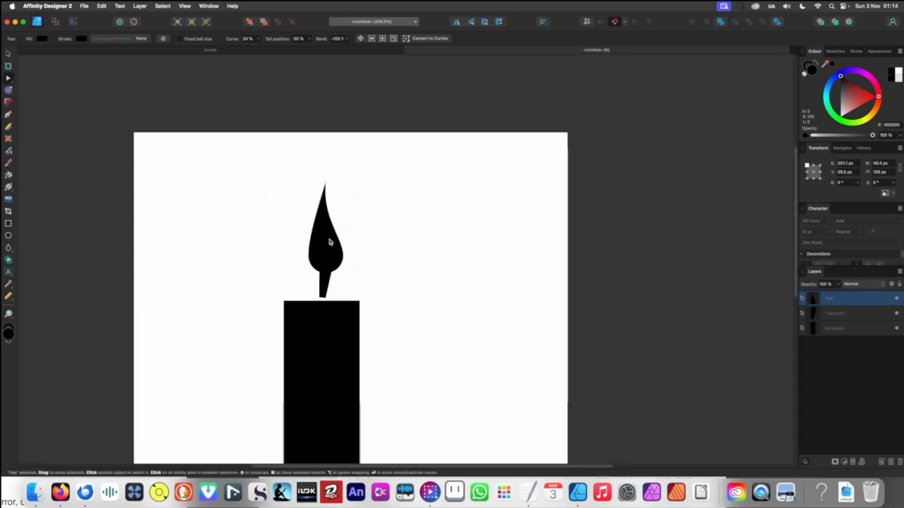
click(280, 266)
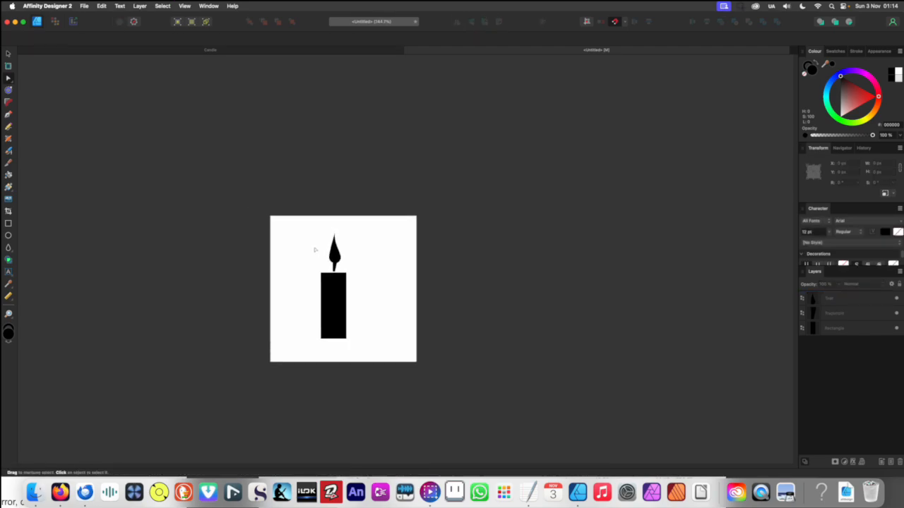
Convert the flame's tear shape to curves
scroll(335, 256, up, 8)
right_click(350, 275)
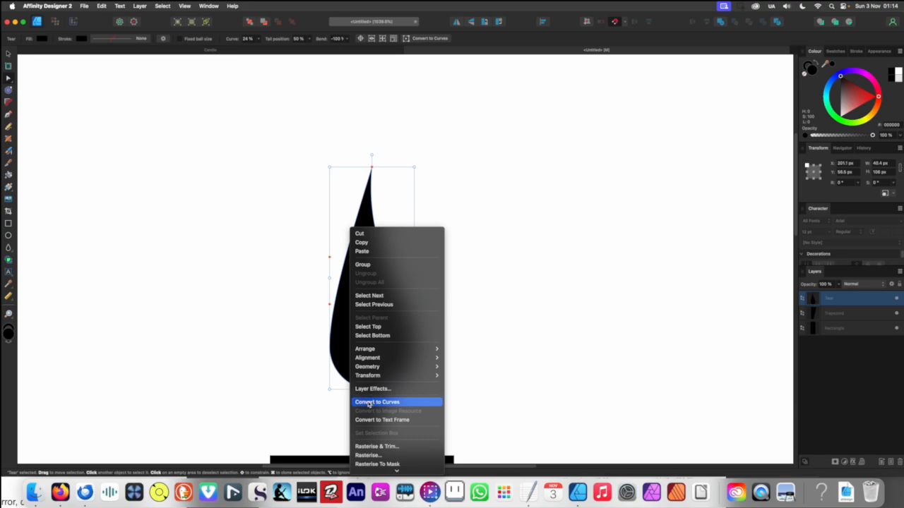
click(384, 403)
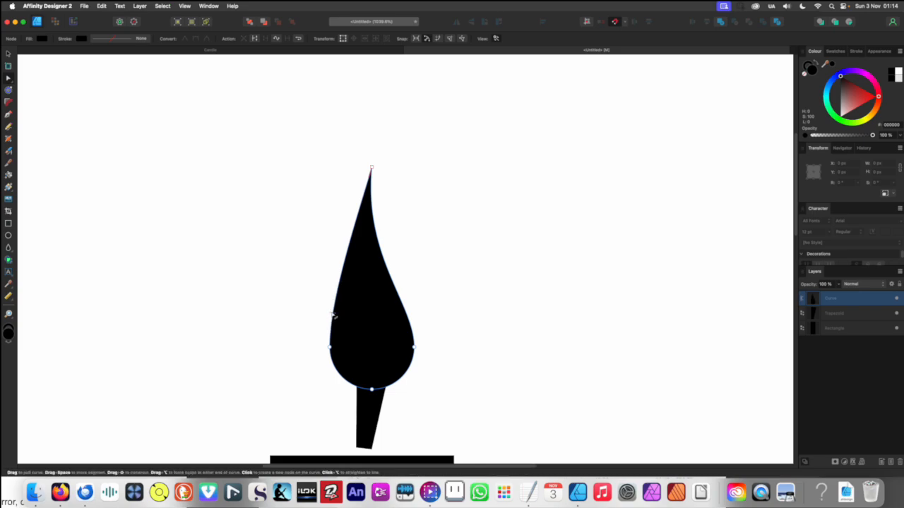
Reshape the flame by bulging its left side outward, pulling its right side inward and curving the edge near the tip
drag(332, 318, 323, 306)
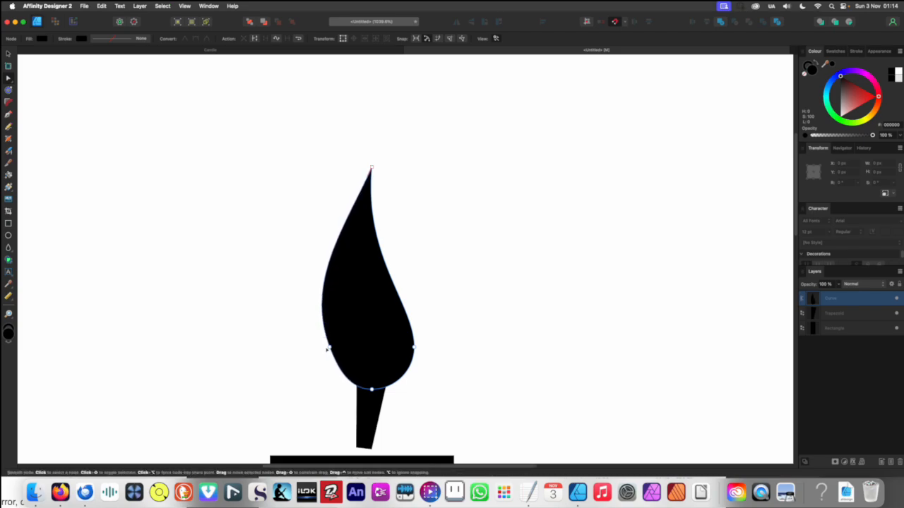
drag(327, 348, 320, 348)
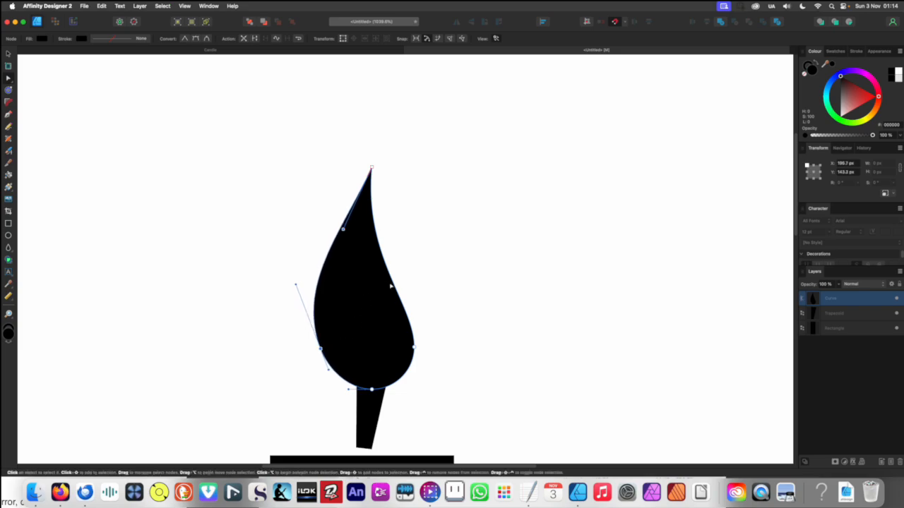
drag(391, 287, 387, 290)
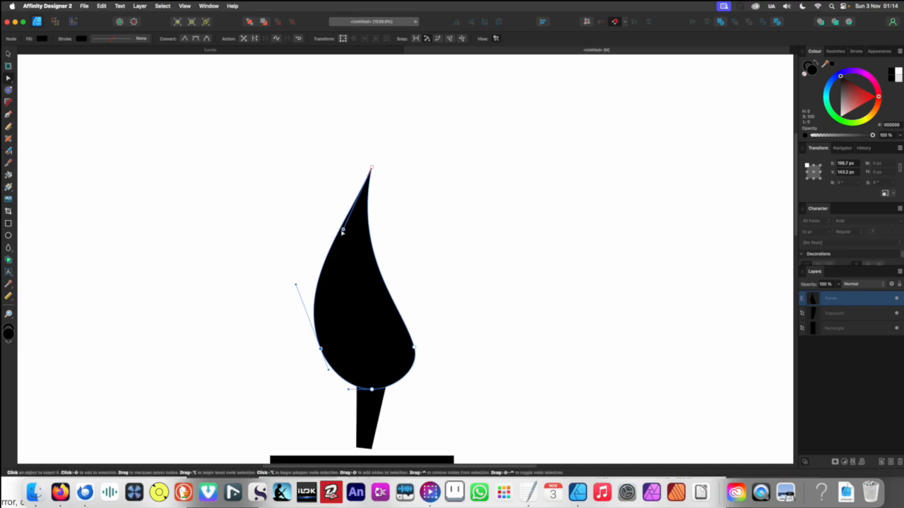
drag(342, 230, 361, 217)
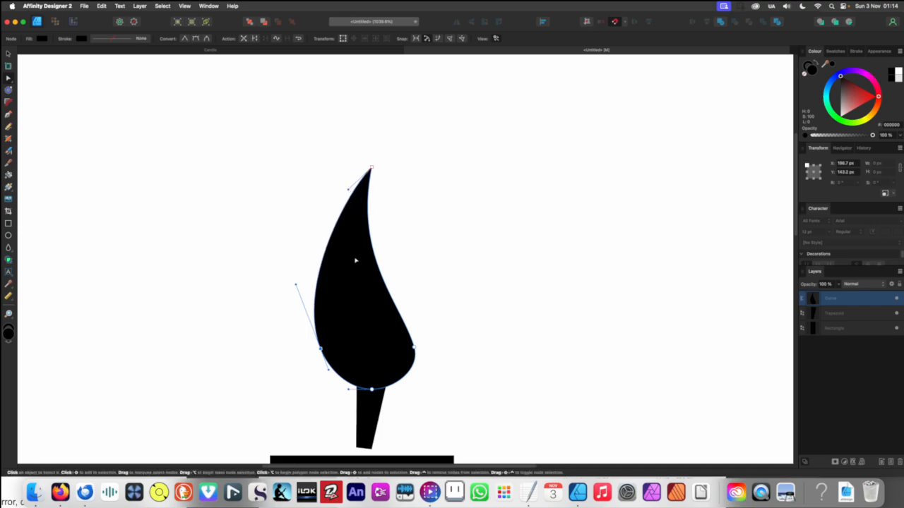
click(389, 181)
Round the flame's pointed tip slightly with the Corner tool and deselect the flame
scroll(374, 173, up, 5)
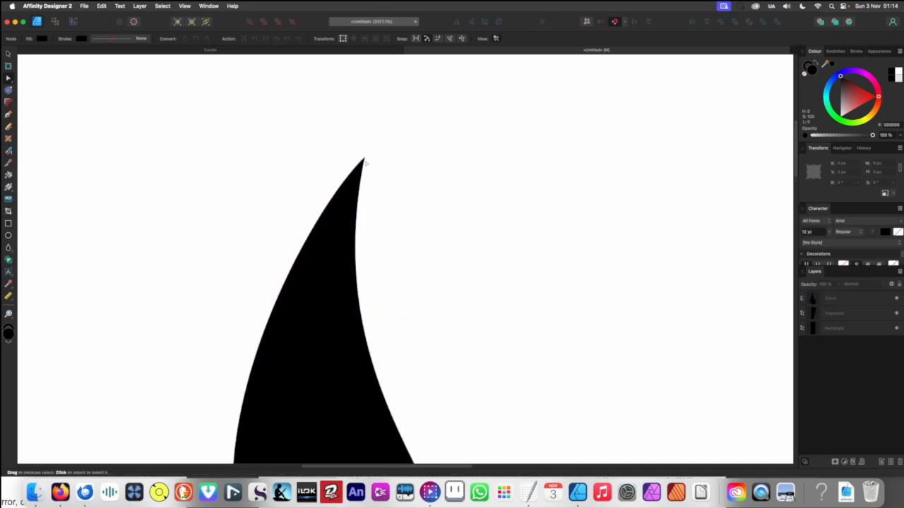
click(362, 182)
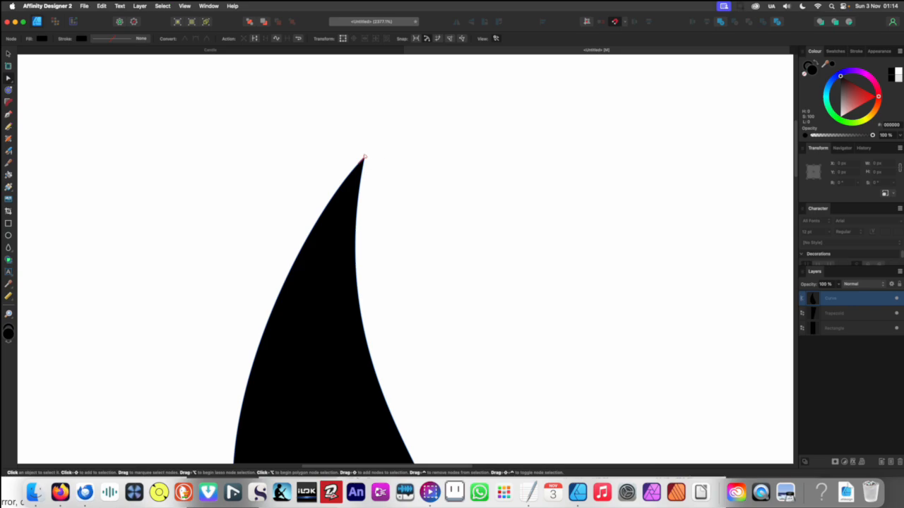
key(c)
mouse_move(365, 158)
mouse_down()
mouse_move(354, 180)
mouse_move(359, 173)
mouse_up()
scroll(358, 173, down, 8)
click(308, 219)
Convert the flame with its rounded tip to curves and deselect it
scroll(325, 258, up, 4)
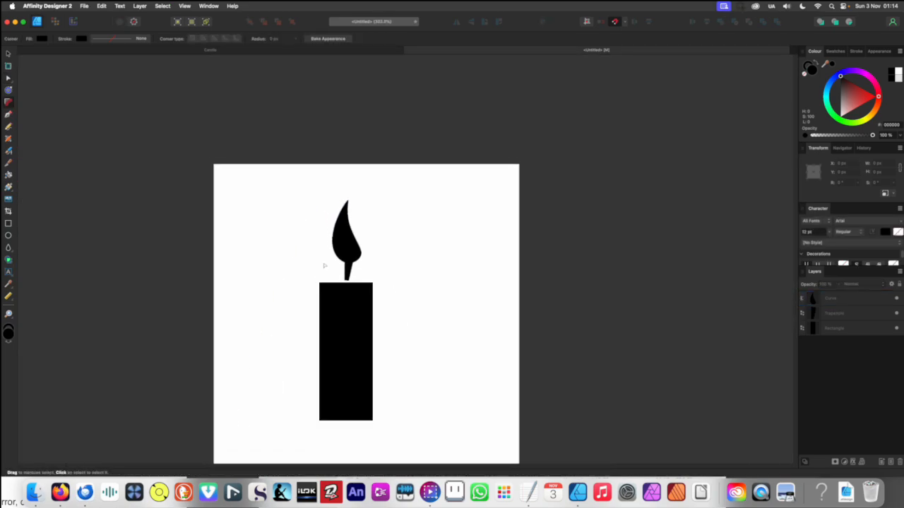
scroll(363, 237, up, 3)
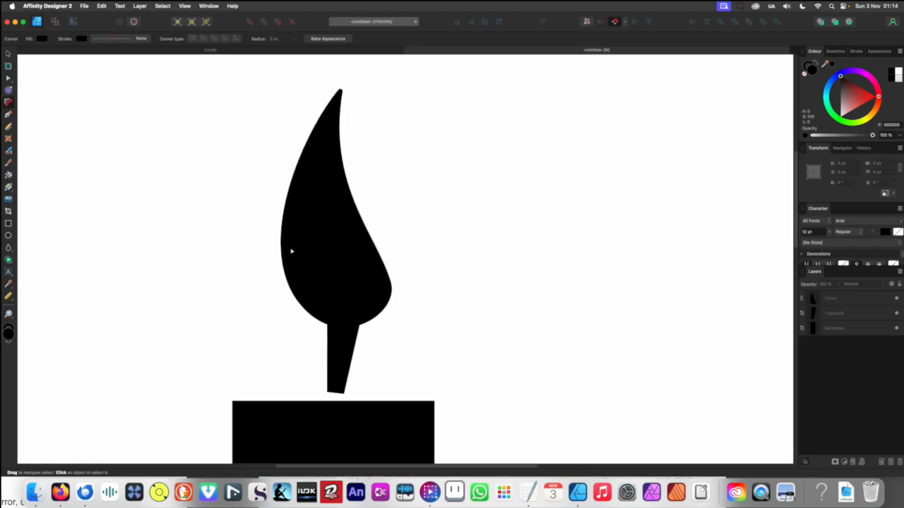
key(v)
click(293, 256)
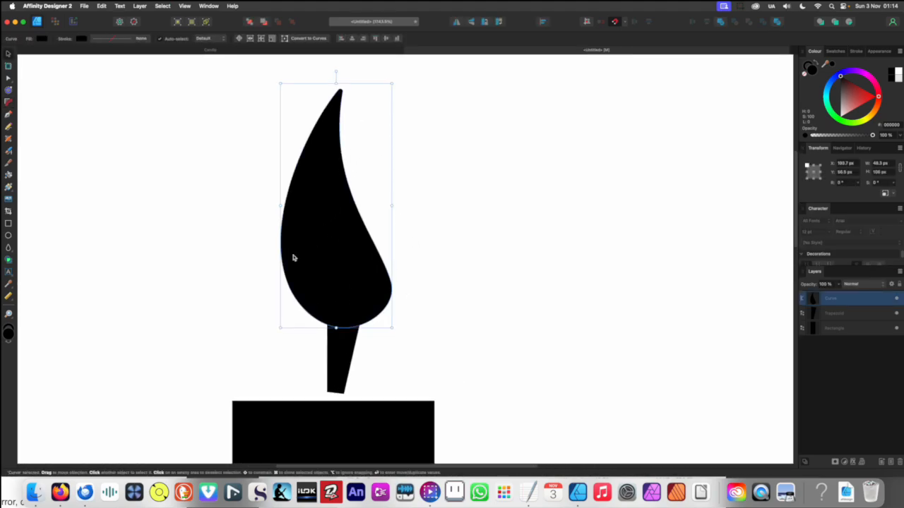
right_click(293, 256)
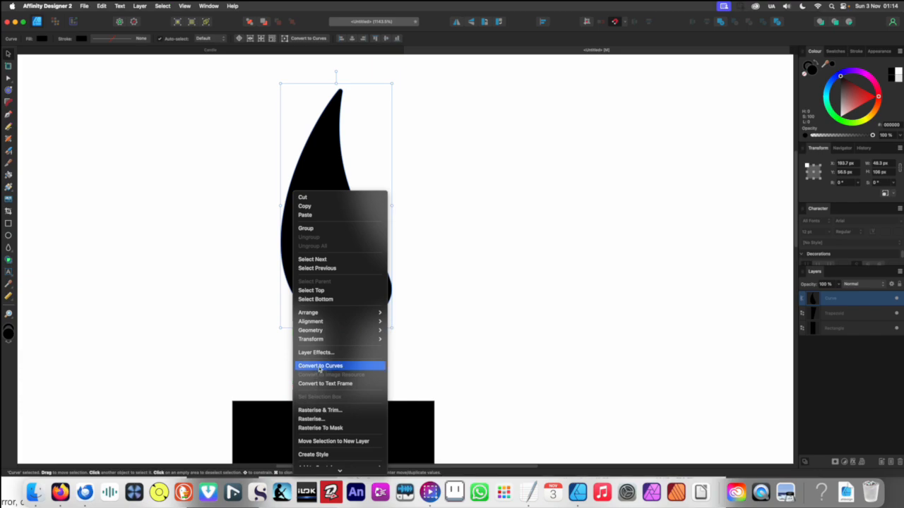
click(319, 366)
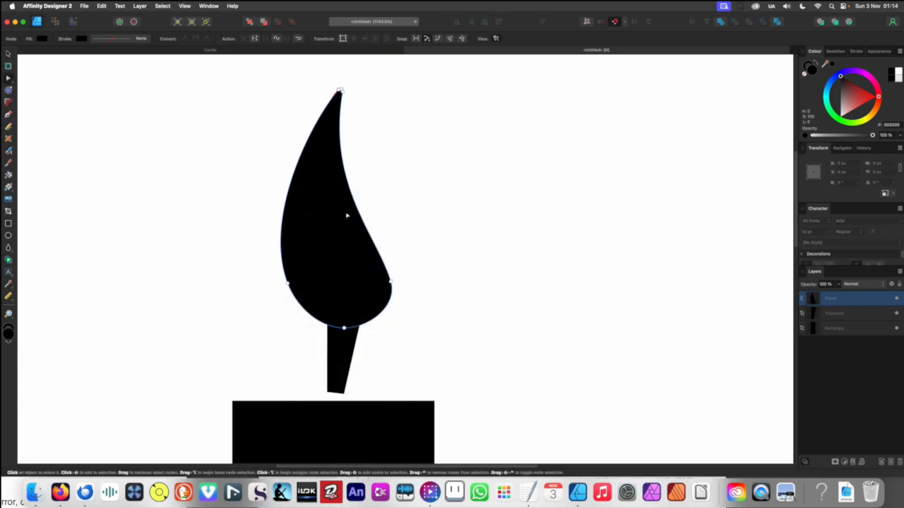
click(260, 281)
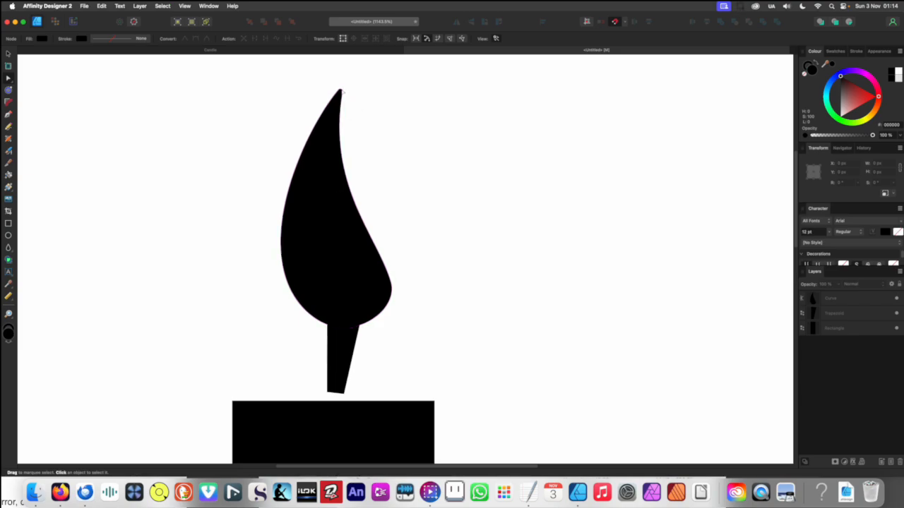
Draw a tear shape about 20 × 40 px inside the lower part of the flame and fill it white
click(8, 247)
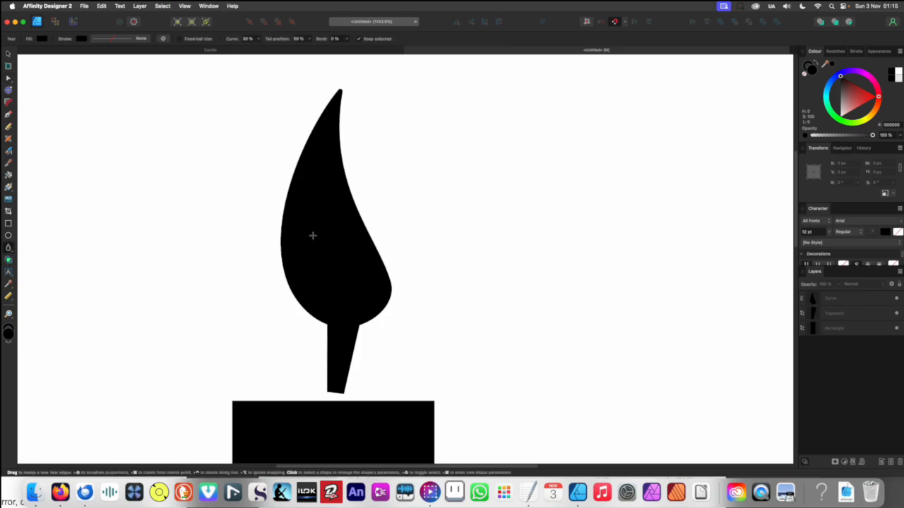
drag(315, 227, 361, 320)
click(850, 101)
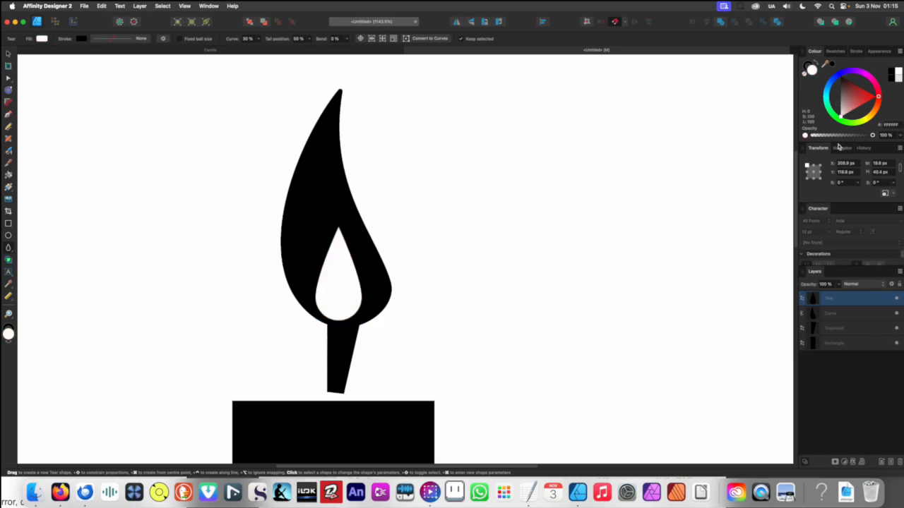
Narrow the white tear to about 16 px wide and rotate it about 5° to follow the flame
scroll(355, 268, up, 6)
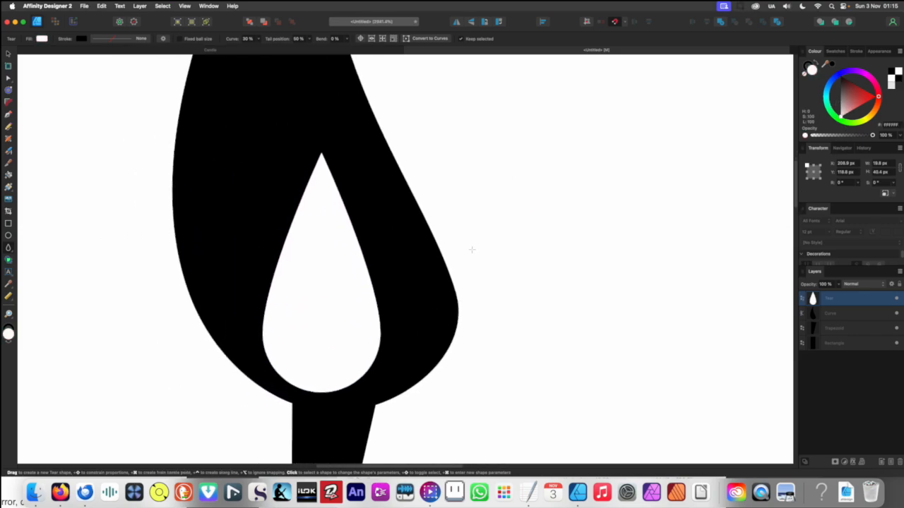
drag(371, 291, 346, 291)
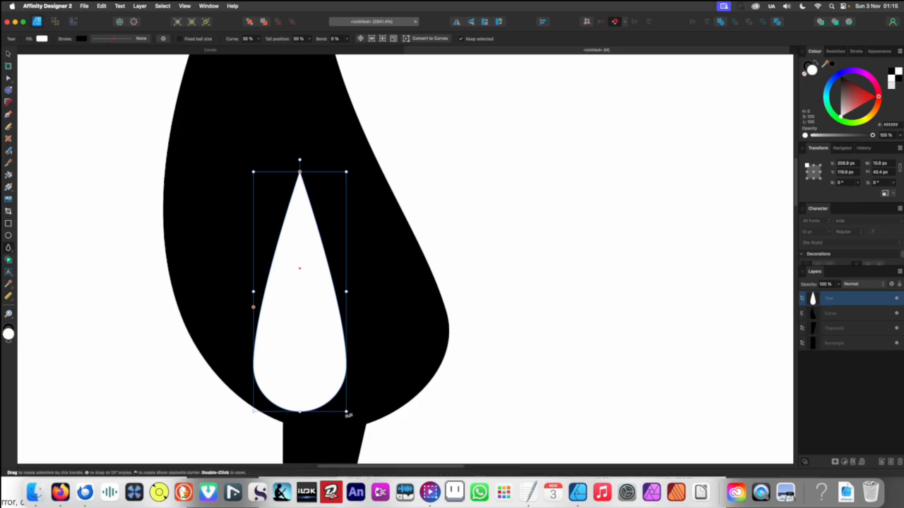
drag(347, 413, 363, 403)
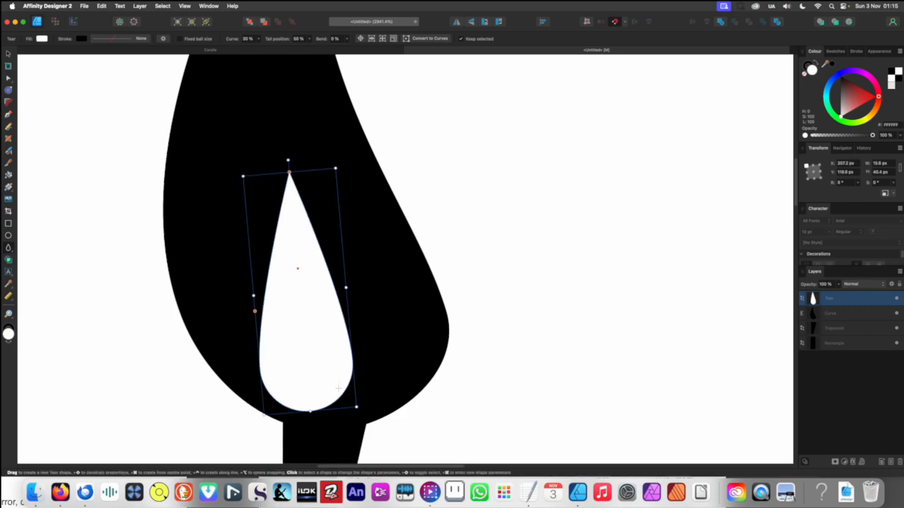
key(v)
scroll(343, 365, down, 10)
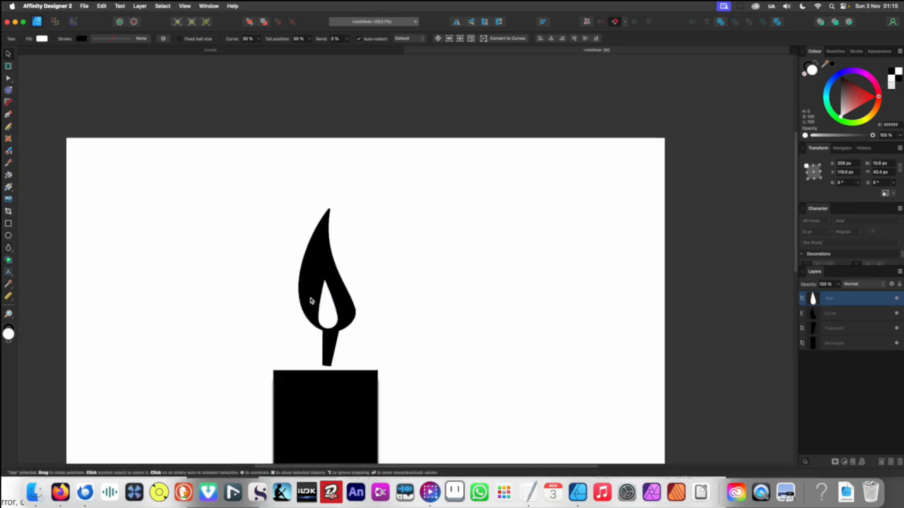
click(273, 308)
Scale the white tear down to about 14 × 37 px within the flame
scroll(297, 305, up, 10)
click(301, 311)
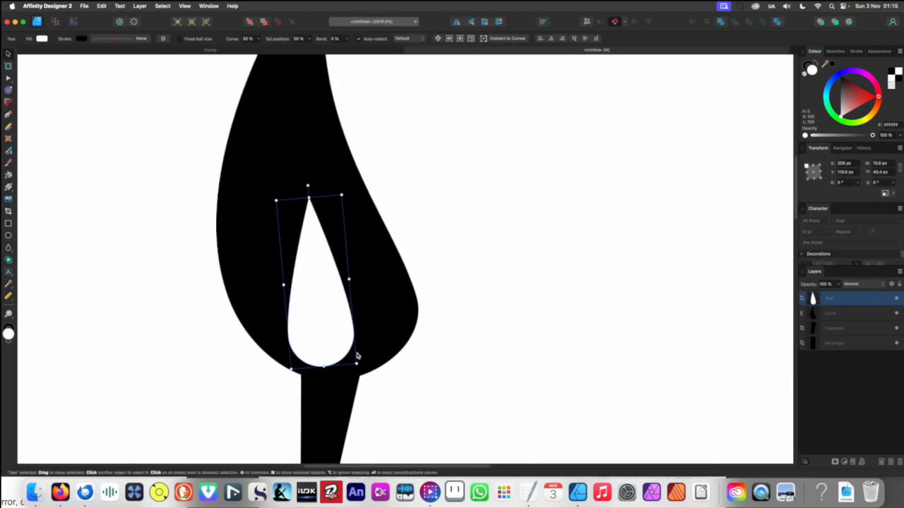
drag(357, 362, 348, 347)
drag(333, 327, 332, 327)
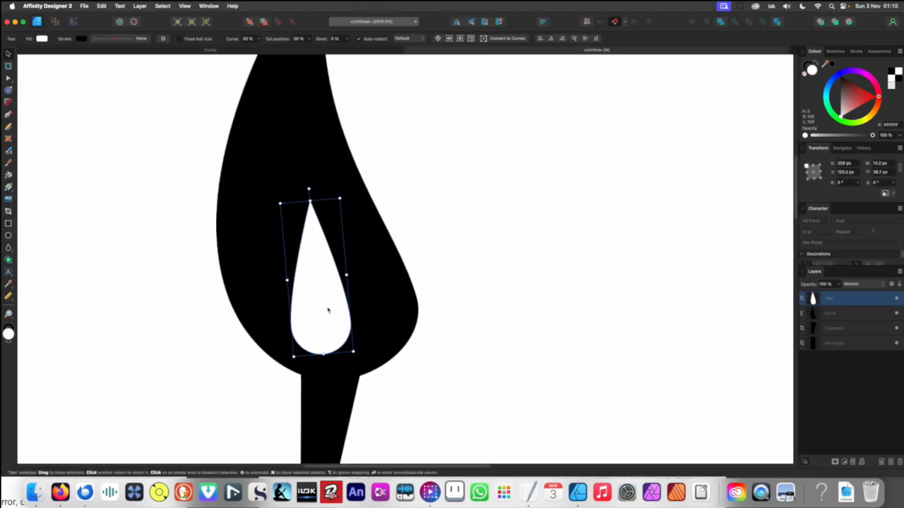
Bend the white tear to about 72% so its tip curves with the flame, and deselect it
double_click(320, 301)
drag(315, 265, 349, 273)
scroll(319, 297, down, 10)
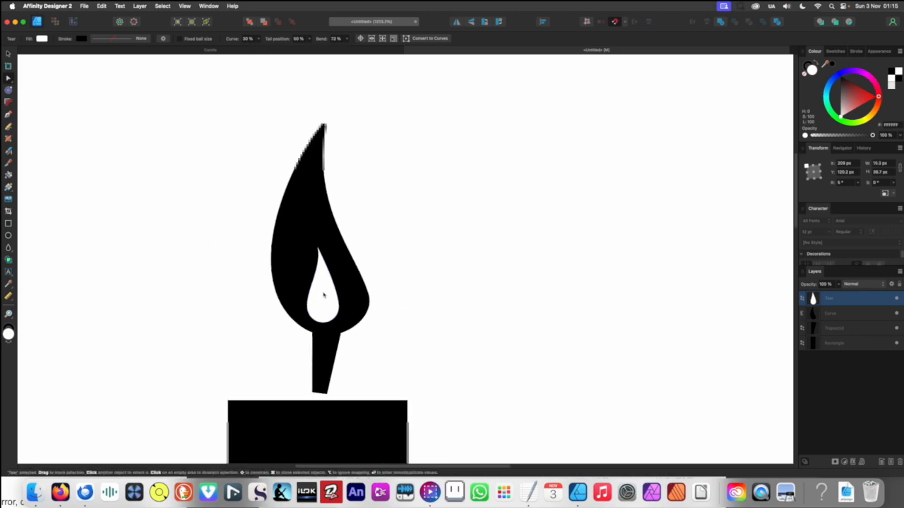
click(278, 318)
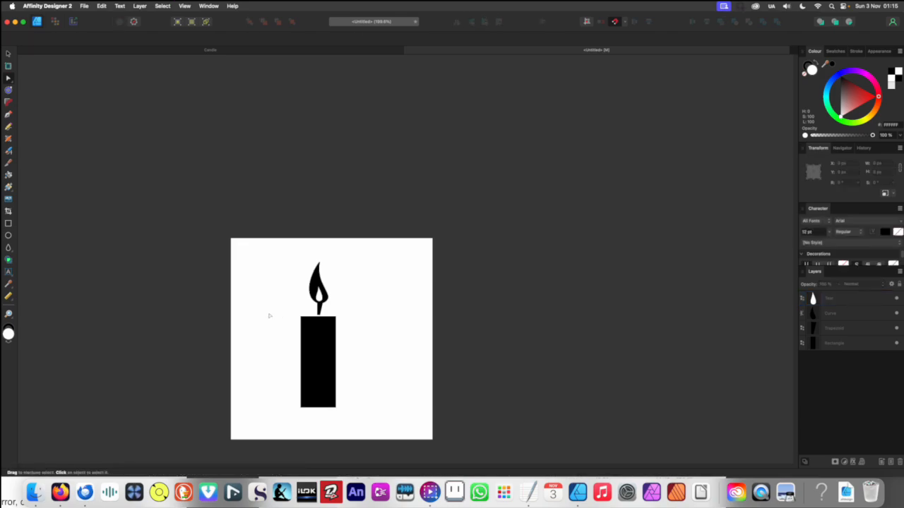
scroll(290, 312, up, 2)
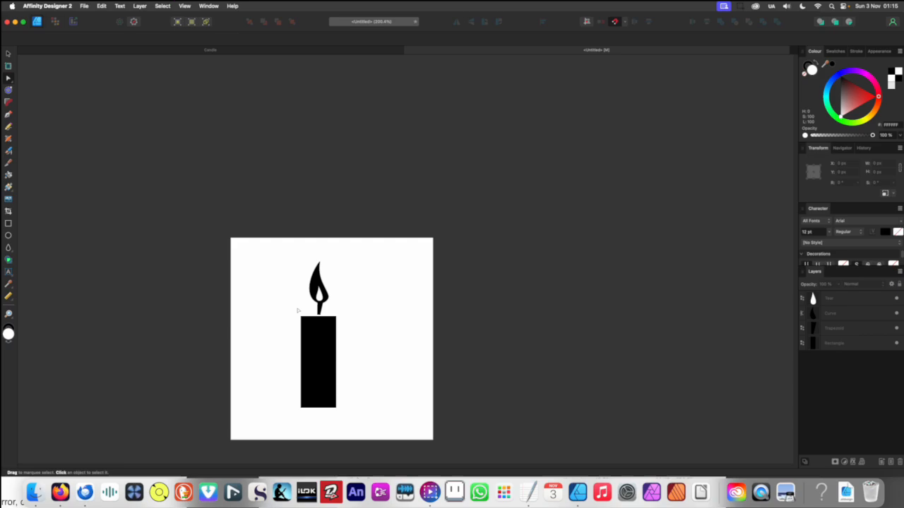
scroll(298, 310, up, 3)
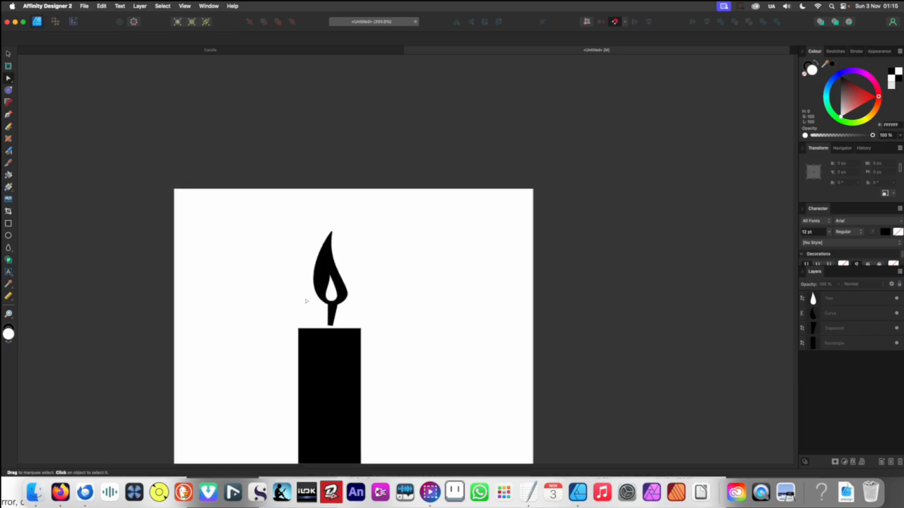
scroll(344, 272, up, 2)
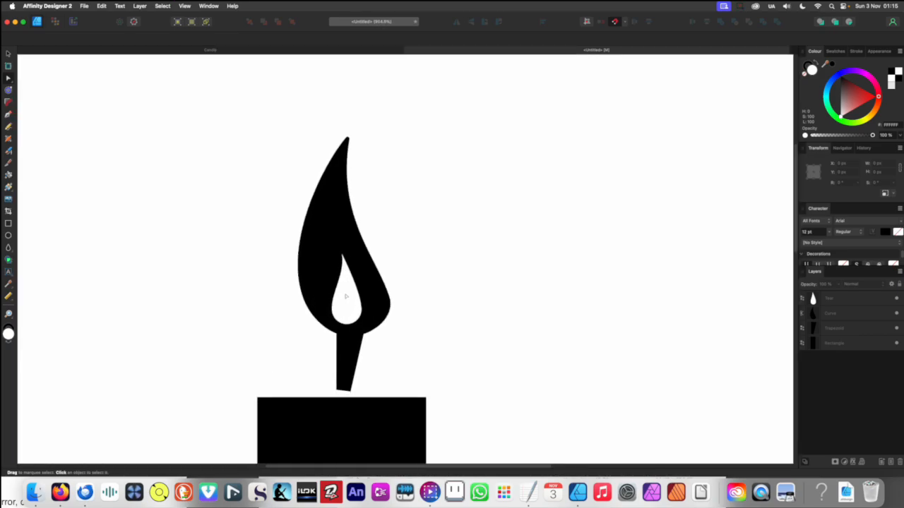
click(346, 297)
click(442, 299)
click(339, 302)
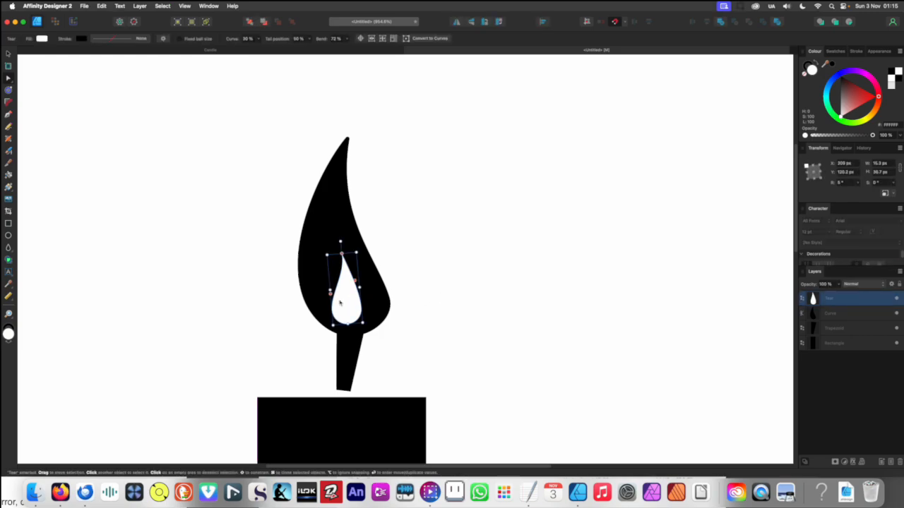
shift+click(316, 239)
key(a)
click(464, 282)
Subtract the white tear from the black flame to cut a hole through it, and deselect the result
key(v)
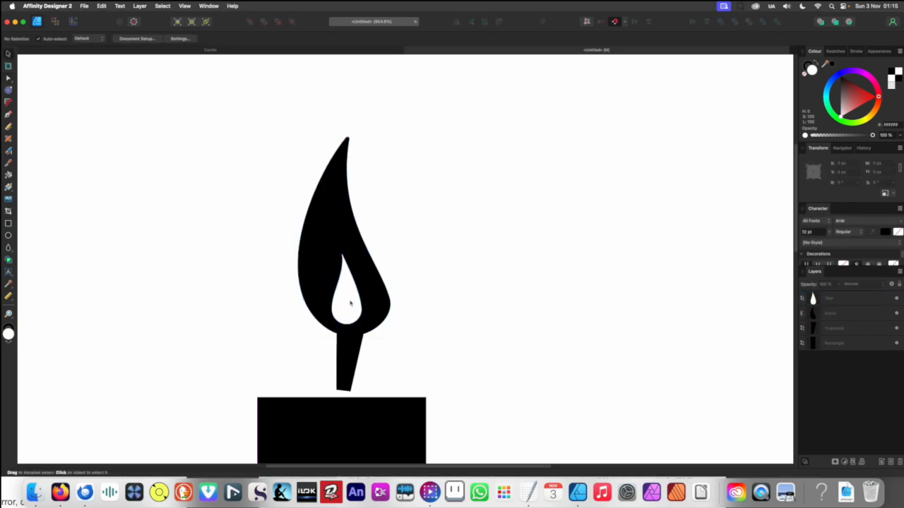
click(351, 303)
shift+click(374, 284)
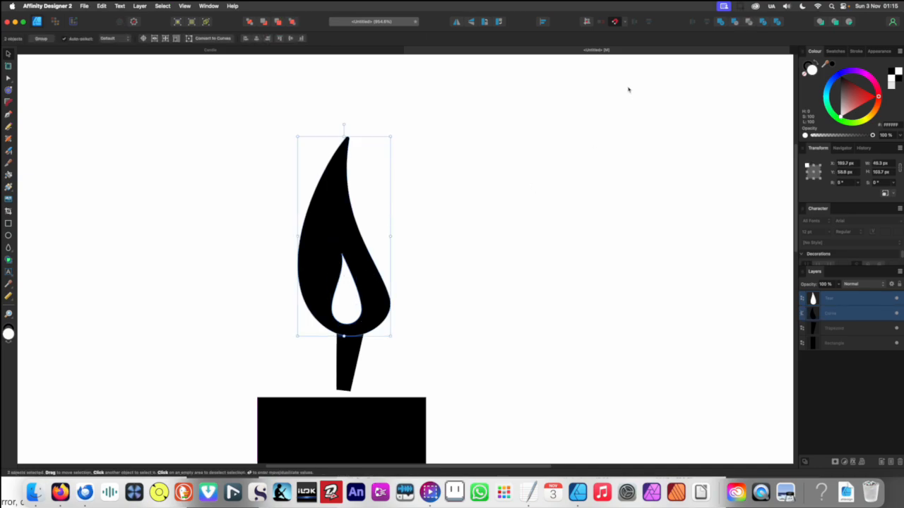
click(719, 23)
key(super+z)
click(736, 23)
click(194, 320)
scroll(282, 304, down, 5)
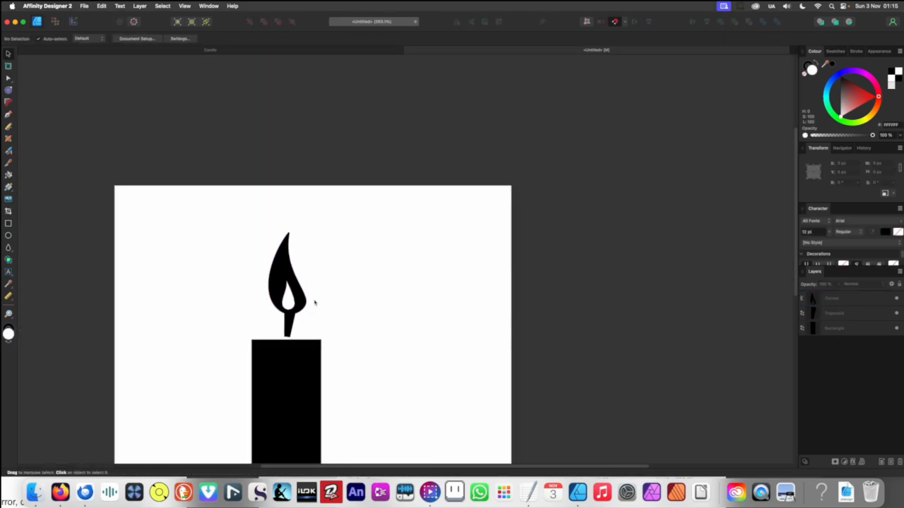
Move the flame down so that its base overlaps the upper part of the wick
mouse_move(288, 272)
mouse_down()
mouse_move(520, 272)
mouse_move(275, 277)
mouse_move(290, 277)
mouse_up()
scroll(273, 299, up, 5)
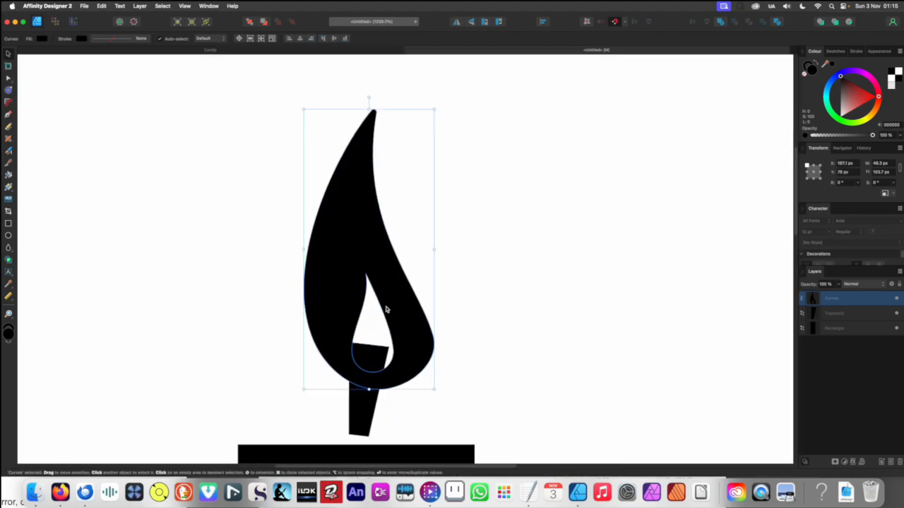
scroll(386, 310, down, 2)
mouse_move(372, 312)
mouse_down()
mouse_move(369, 299)
mouse_move(413, 282)
mouse_move(460, 295)
mouse_move(369, 306)
mouse_up()
Narrow the wick to about 10 px and shorten it to about 26 px, clearing the flame's hole
click(314, 364)
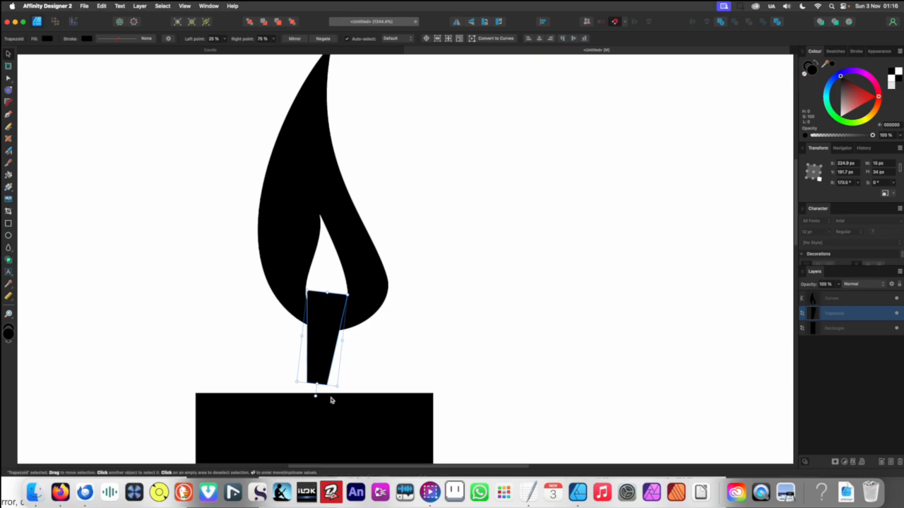
mouse_move(342, 337)
mouse_down()
mouse_move(323, 349)
mouse_move(332, 355)
mouse_move(332, 342)
mouse_up()
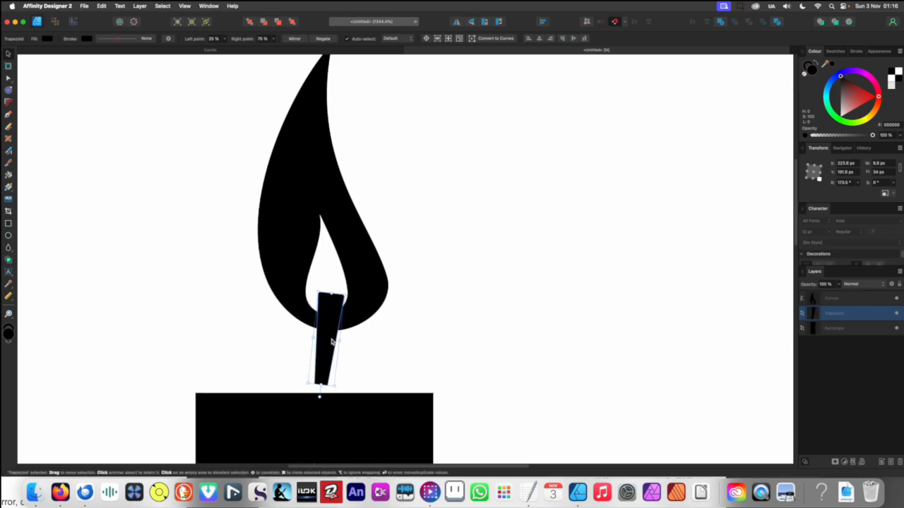
drag(329, 295, 333, 308)
scroll(353, 283, down, 3)
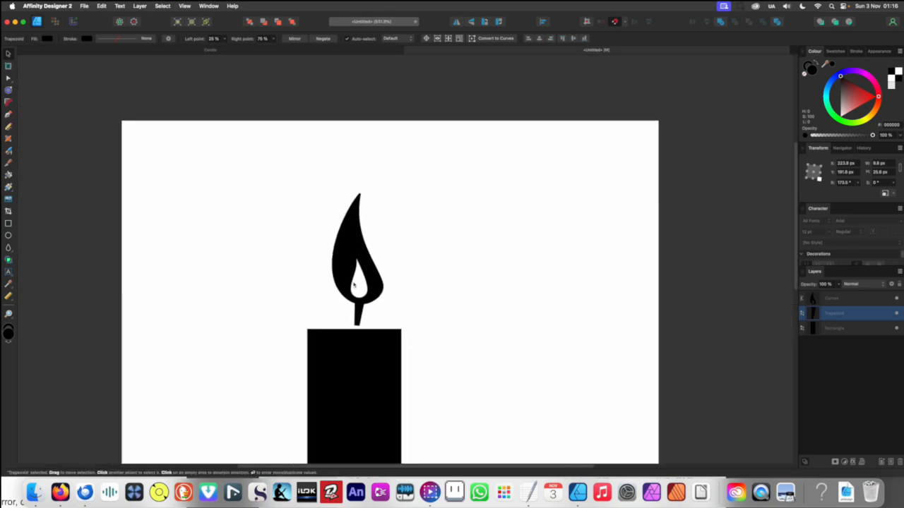
scroll(353, 284, down, 2)
click(396, 310)
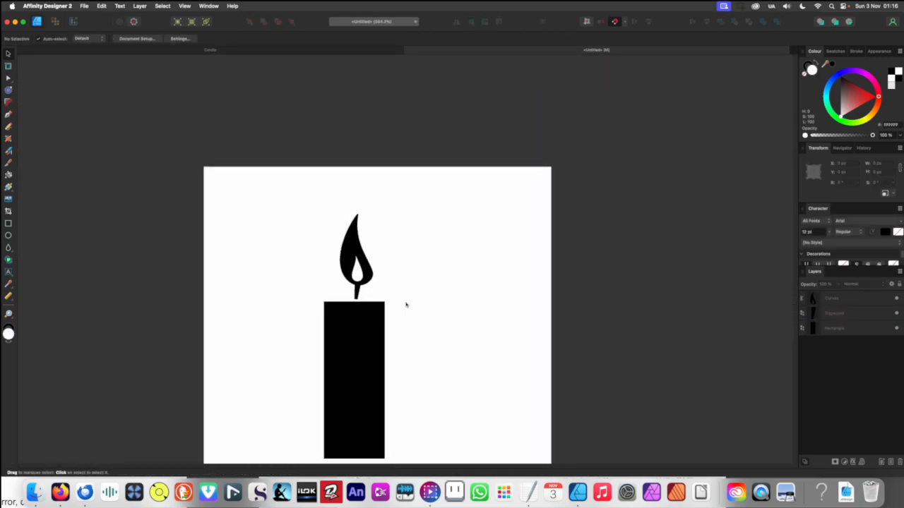
Shorten the wick's upper end slightly to about 25 px below the flame's hole, and deselect it
scroll(337, 313, up, 6)
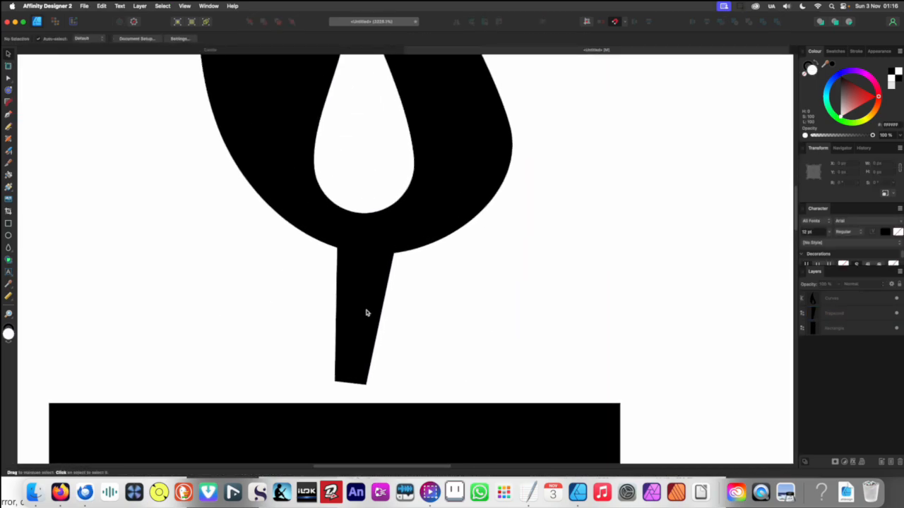
click(367, 313)
scroll(353, 311, right, 3)
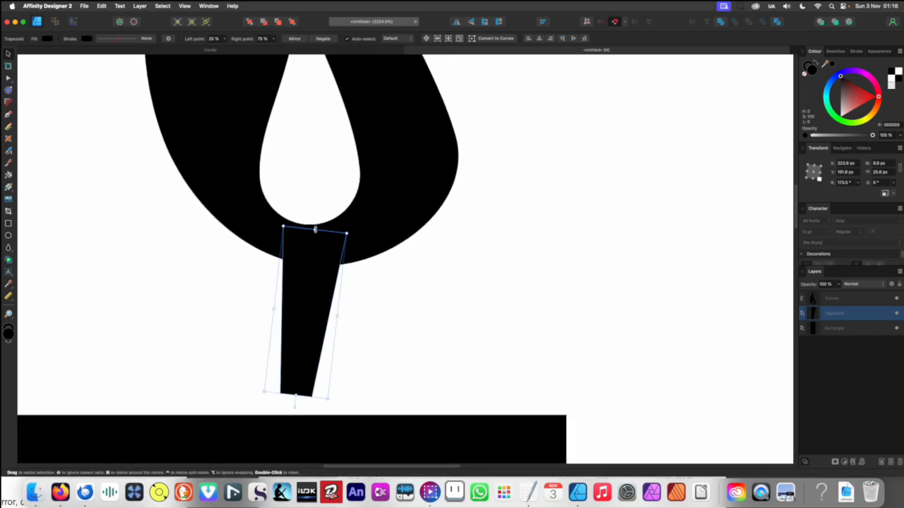
drag(314, 229, 314, 236)
click(360, 281)
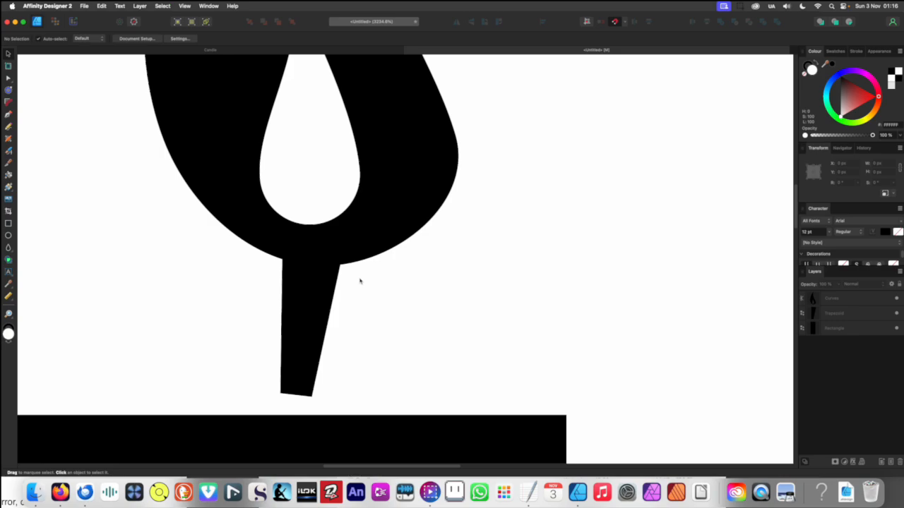
Duplicate the wick to the right of the original and fill the copy with orange
click(301, 328)
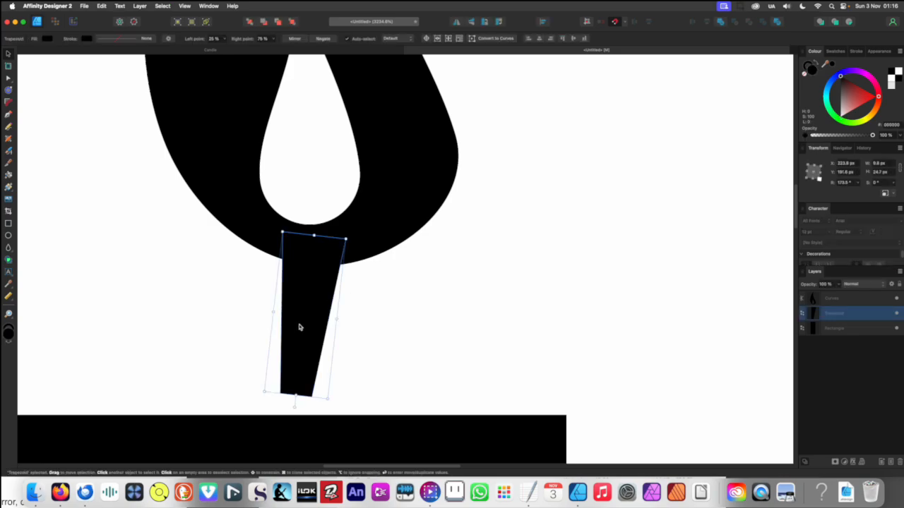
drag(300, 327, 486, 312)
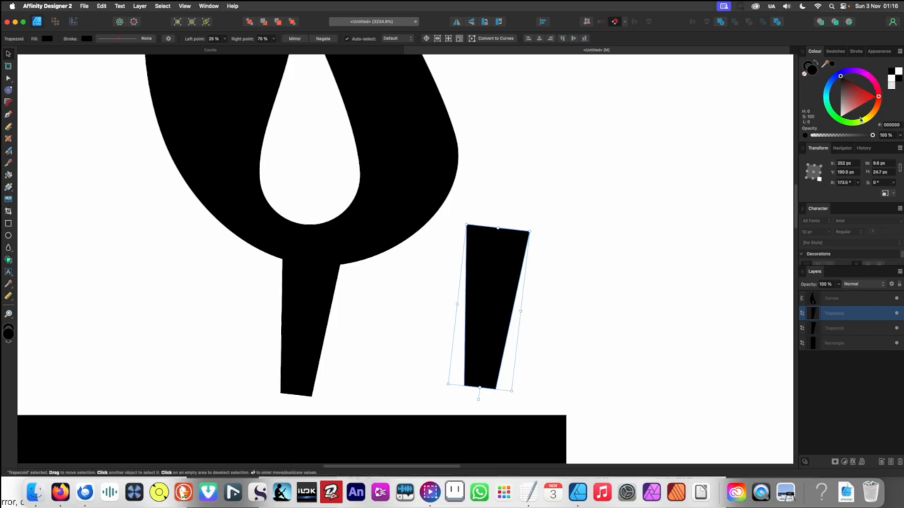
drag(881, 103, 876, 115)
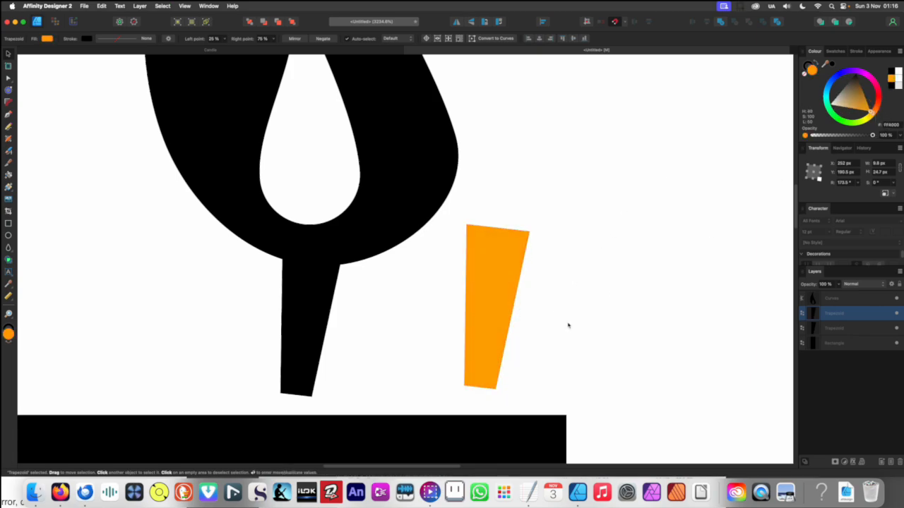
Place the orange copy over the black wick and enlarge it to about 13 × 32 px, reaching into the candle body
drag(488, 307, 317, 322)
drag(327, 402, 341, 451)
mouse_move(309, 357)
mouse_down()
mouse_move(283, 367)
mouse_move(396, 350)
mouse_move(410, 339)
mouse_move(301, 351)
mouse_up()
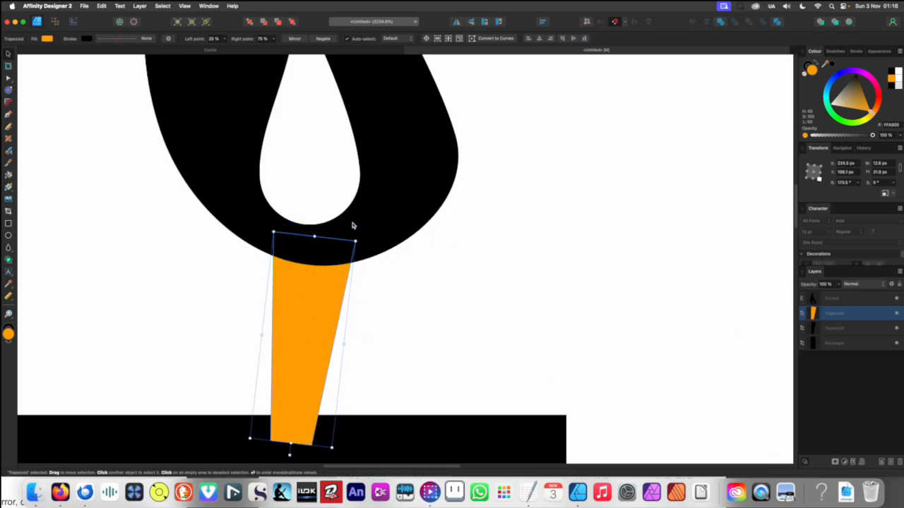
Move the flame up and to the right, clear of the wick, and send it to the bottom of the stack
drag(389, 219, 548, 156)
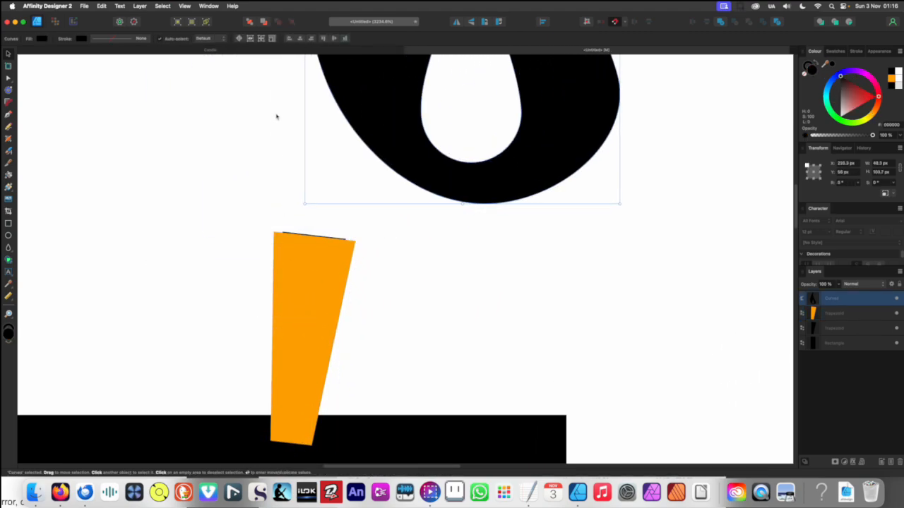
click(263, 23)
click(264, 23)
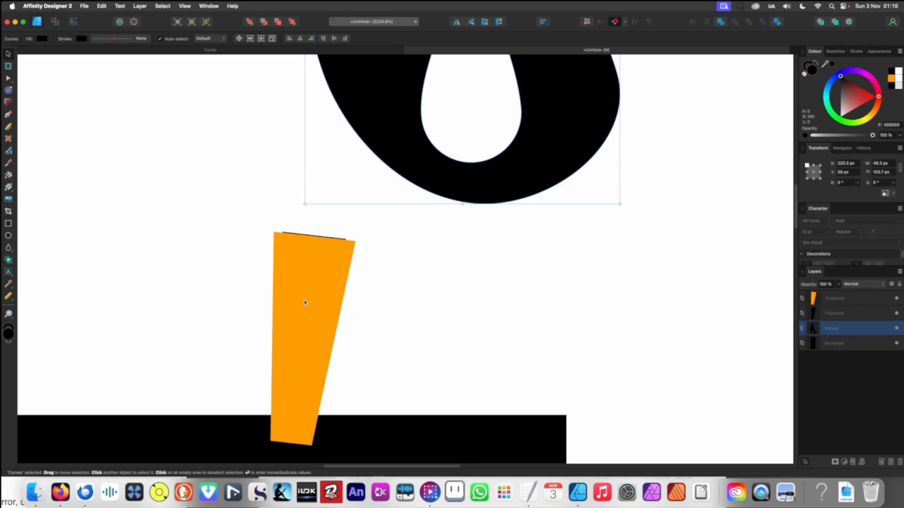
click(264, 24)
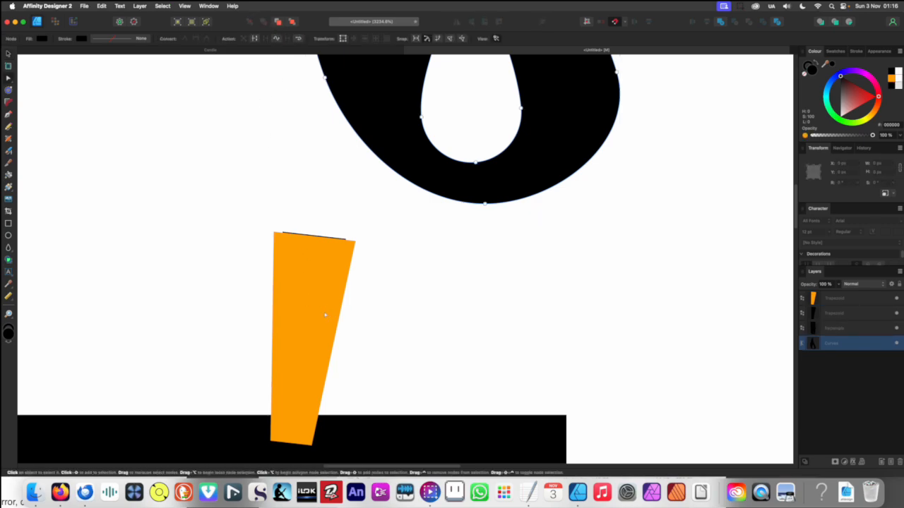
Send the orange wick copy to the back and position it as an even border around the black wick
mouse_move(323, 313)
mouse_down()
mouse_move(381, 311)
mouse_move(331, 307)
mouse_up()
click(247, 23)
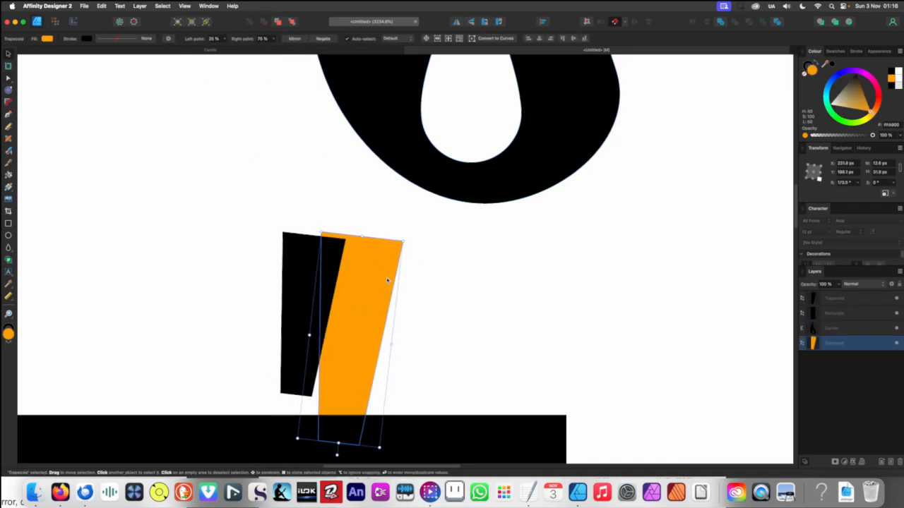
drag(381, 284, 335, 276)
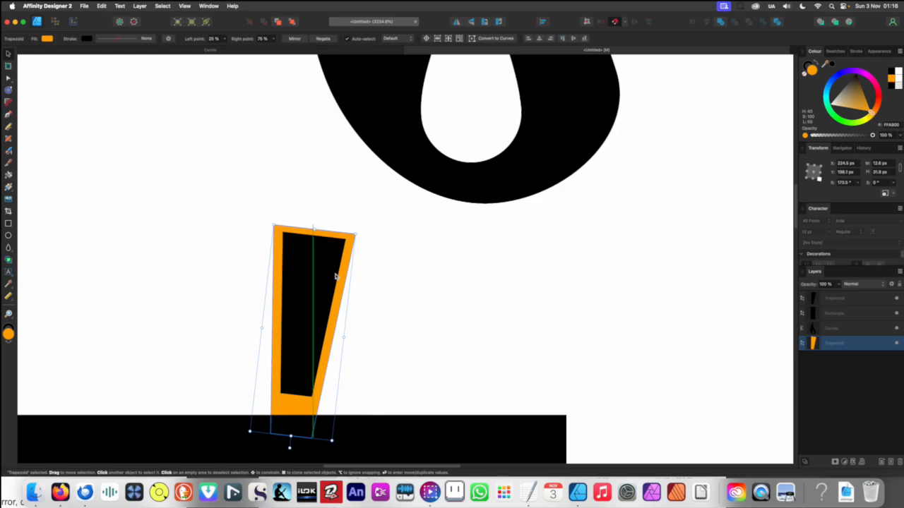
click(383, 276)
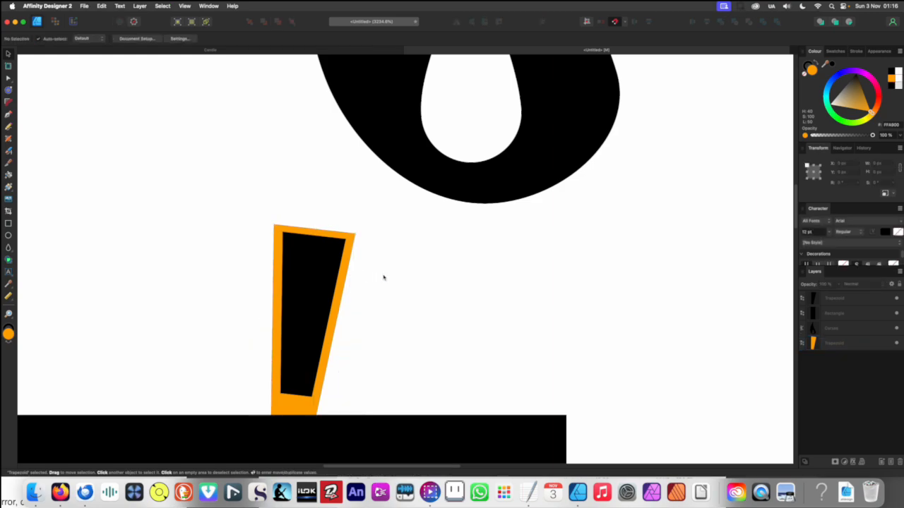
Place the flame back over the wick and send it to the back, behind the orange copy
click(355, 250)
click(504, 177)
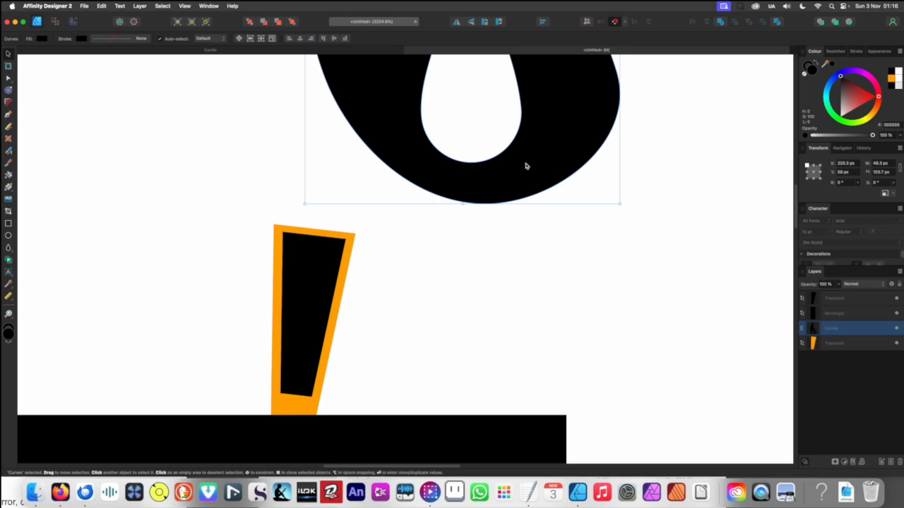
drag(525, 166, 372, 281)
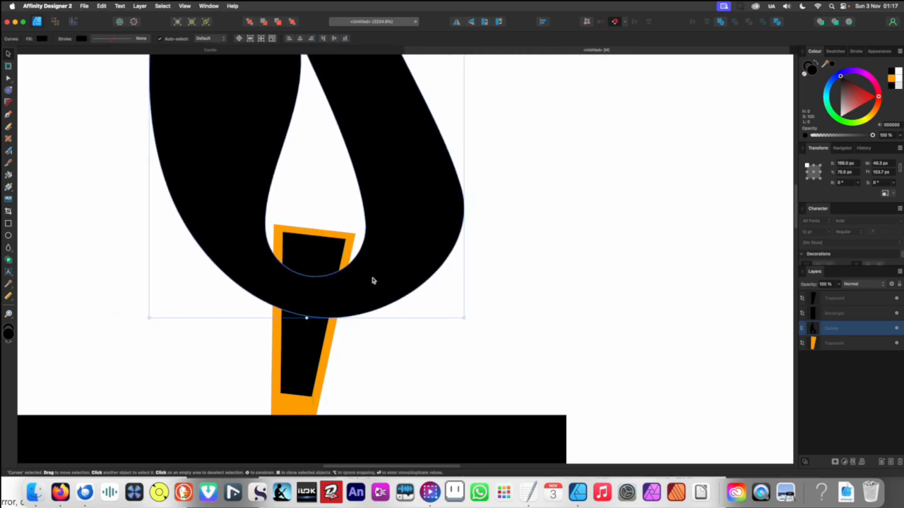
click(246, 22)
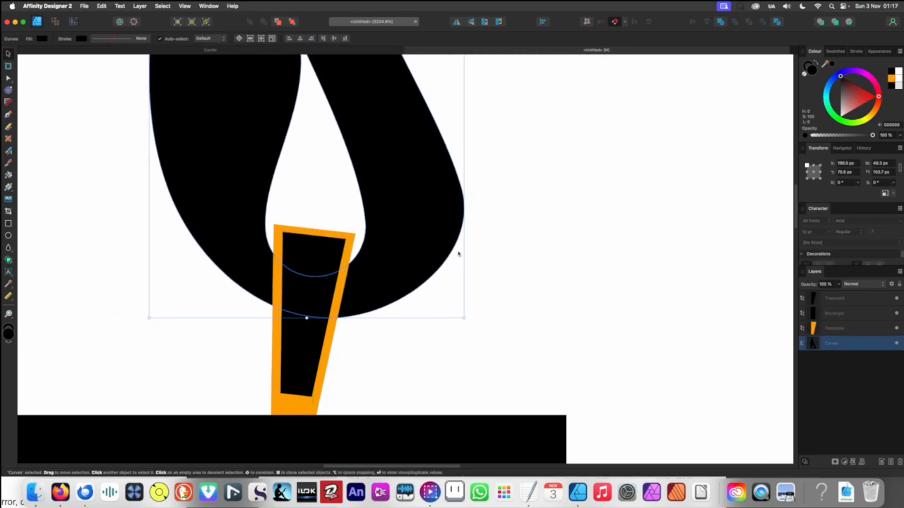
click(506, 257)
Raise the flame until its hole sits just above the orange border of the wick, and deselect it
drag(372, 295, 377, 237)
scroll(384, 282, down, 5)
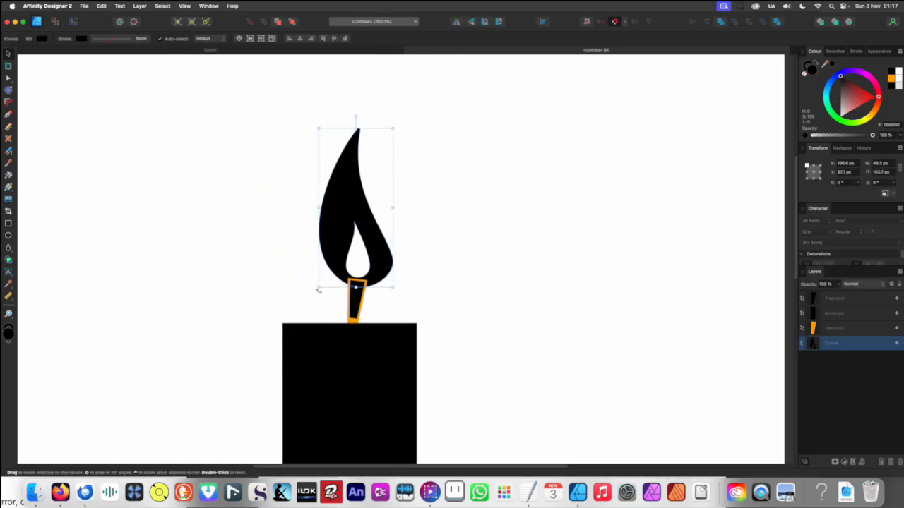
scroll(369, 304, up, 8)
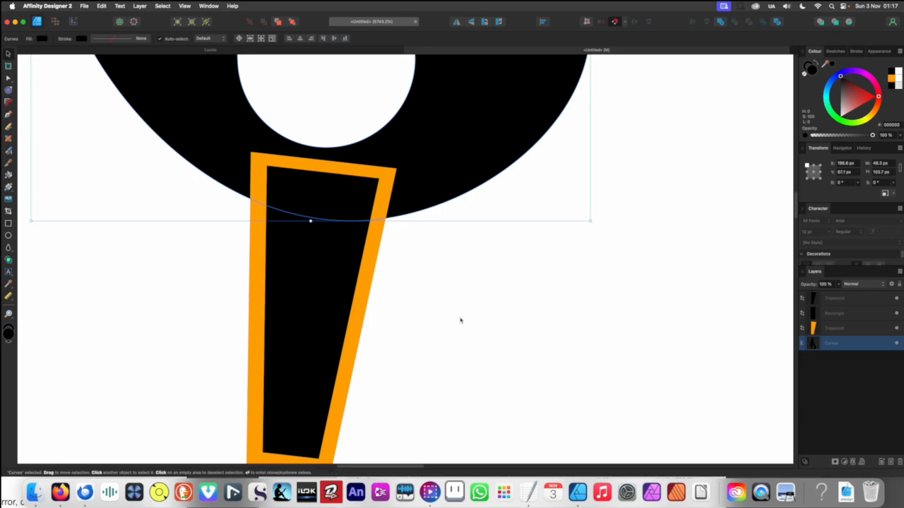
click(460, 317)
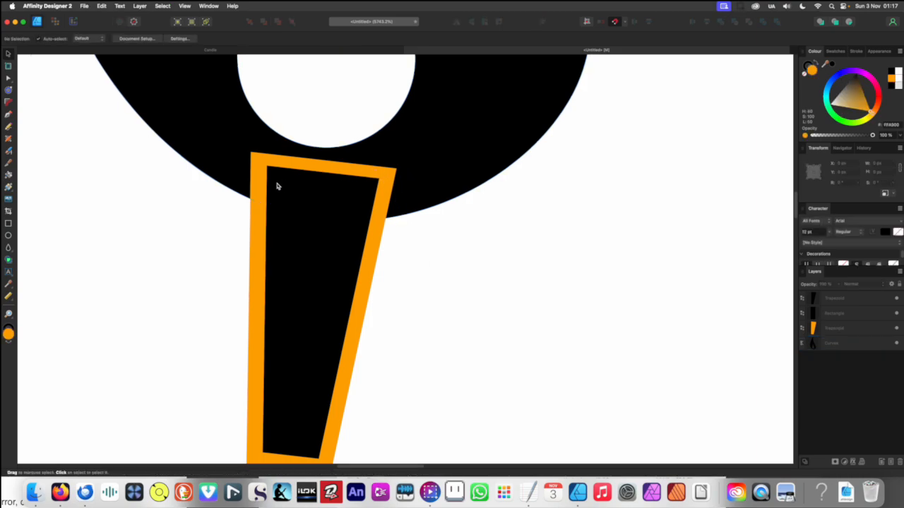
Fill the orange wick copy with white to form a gap between wick and flame
click(252, 190)
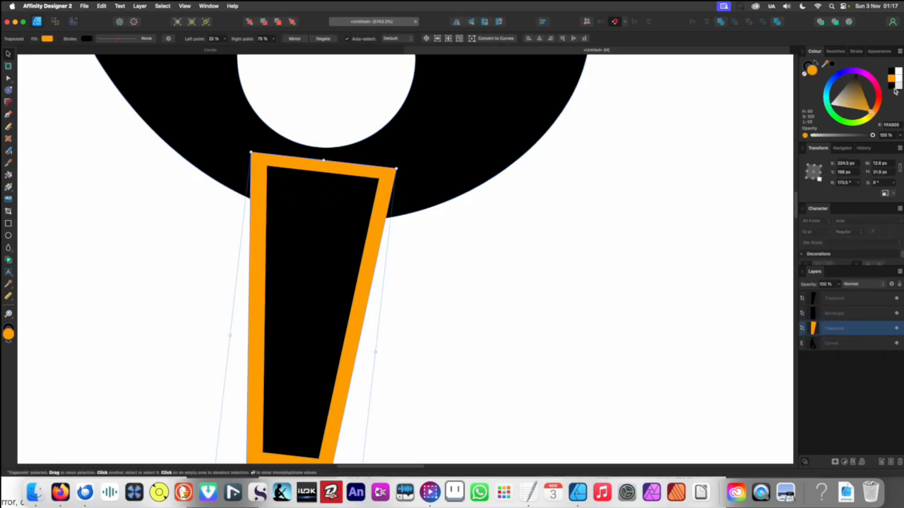
drag(858, 100, 825, 120)
scroll(557, 198, down, 8)
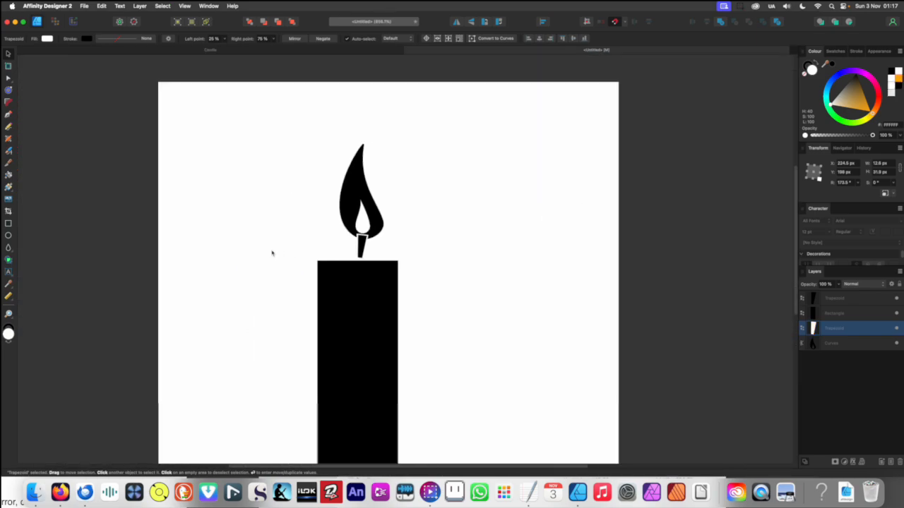
click(331, 246)
Lower the flame about 10 px so the tip of the wick reaches into its hole, and deselect it
scroll(338, 243, up, 5)
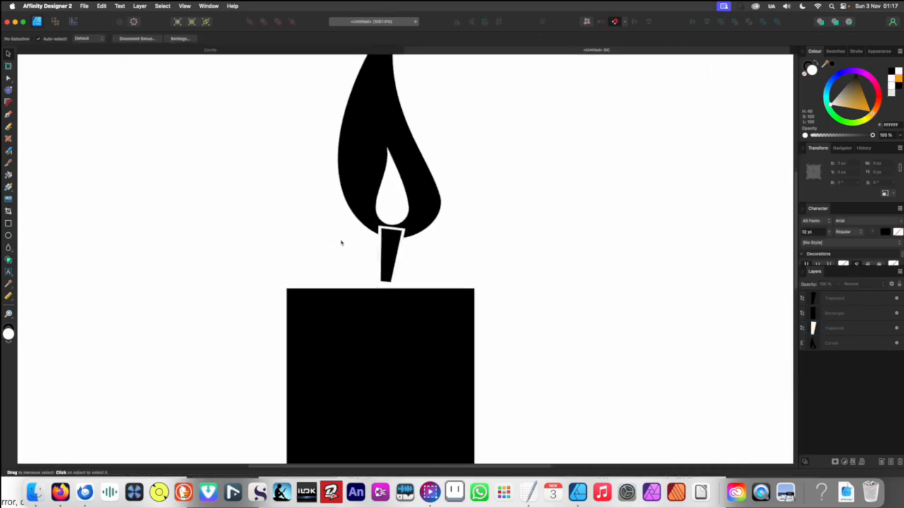
drag(460, 273, 417, 245)
drag(426, 248, 424, 284)
scroll(378, 212, down, 10)
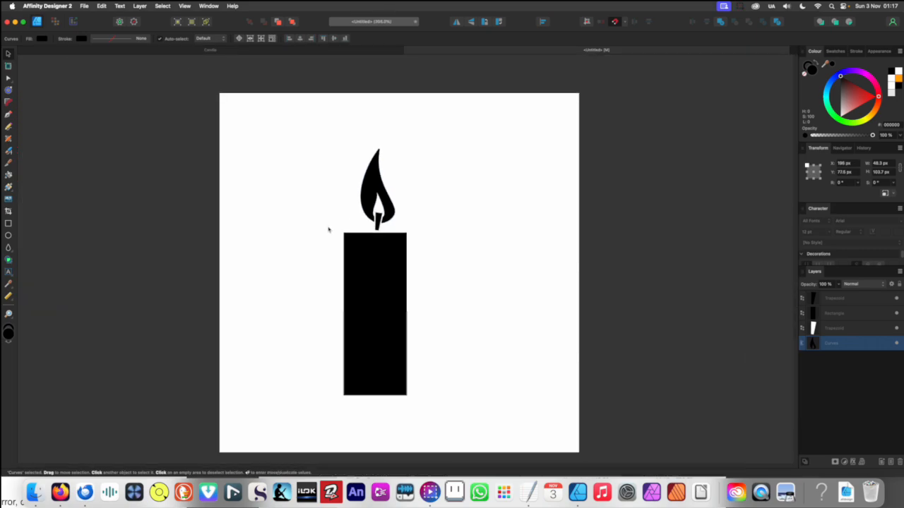
click(329, 228)
Narrow the black wick and its white copy together, bringing the white copy to about 8 px wide
scroll(370, 208, up, 10)
scroll(345, 237, up, 4)
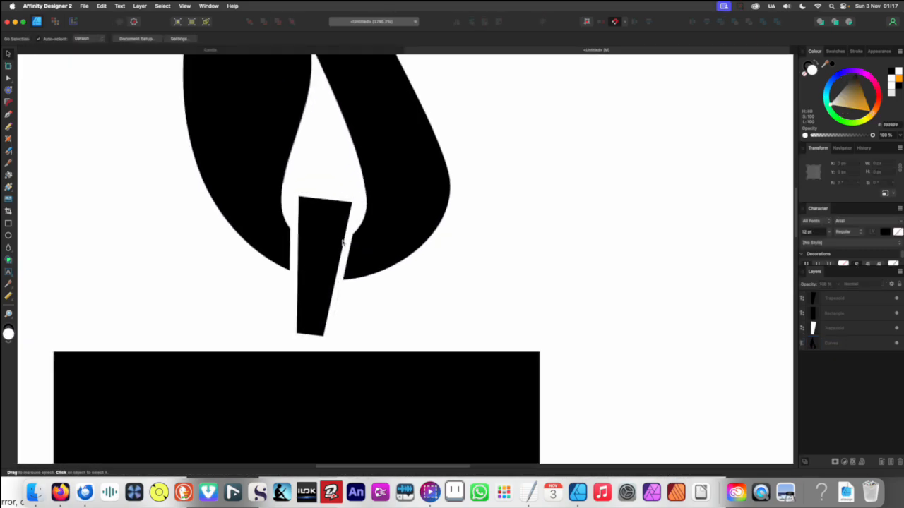
click(309, 266)
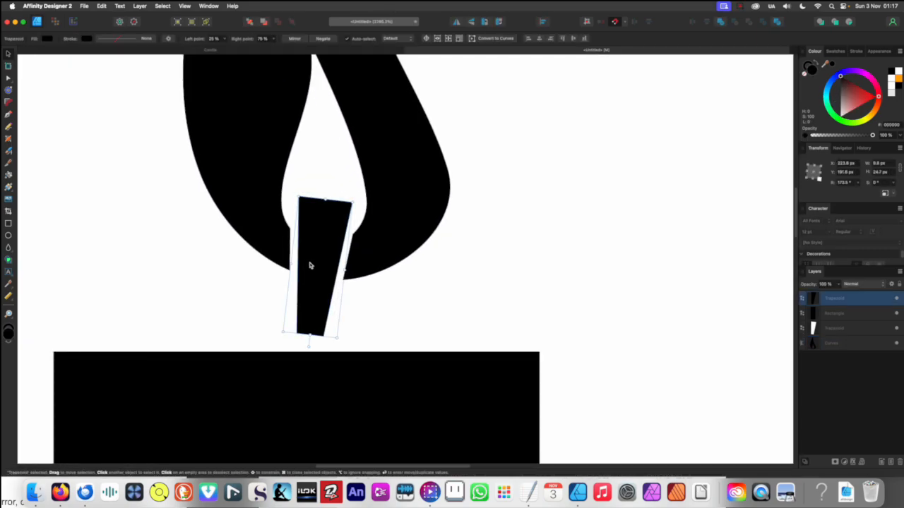
click(340, 302)
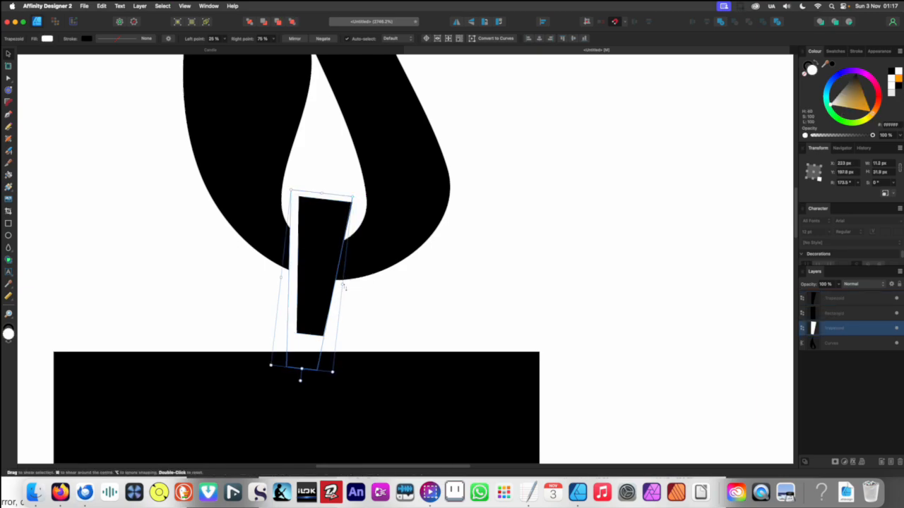
shift+click(336, 268)
drag(344, 278, 319, 300)
scroll(319, 300, down, 15)
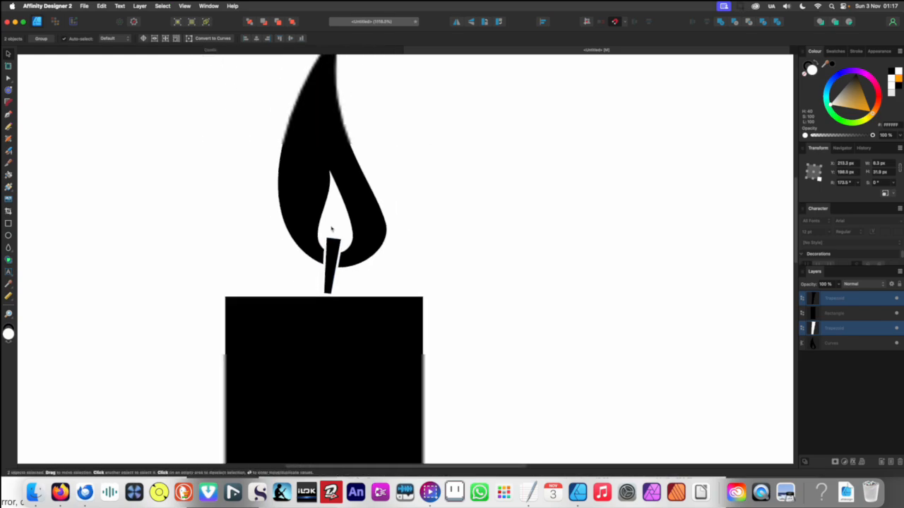
click(248, 233)
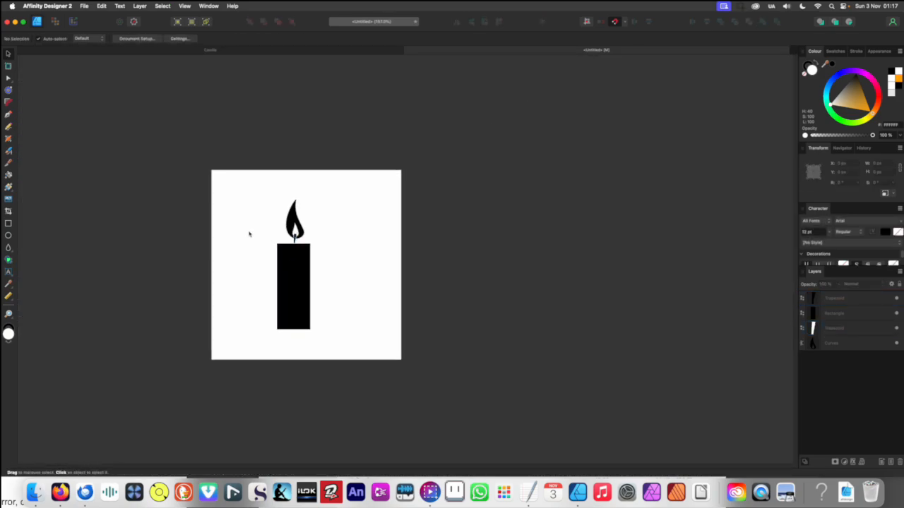
Widen the white wick copy slightly at its right side to enlarge the gap to the flame
scroll(249, 233, up, 4)
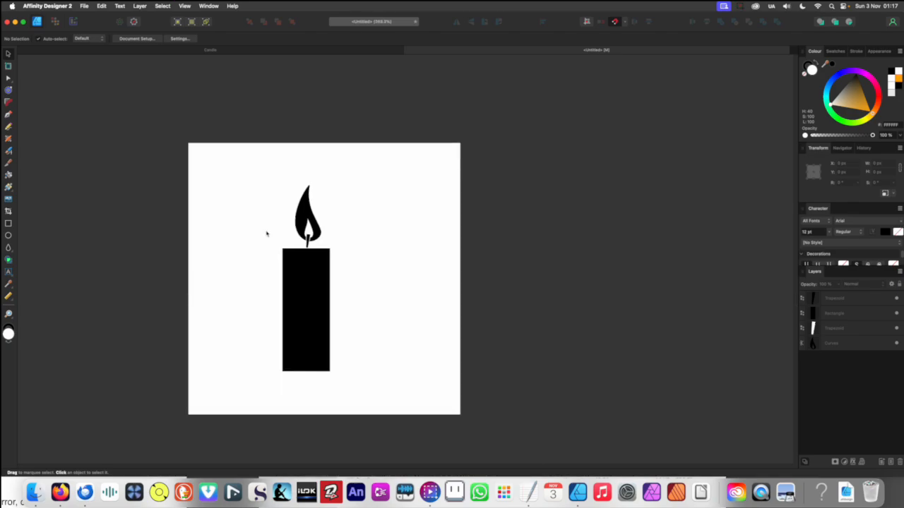
scroll(288, 236, up, 12)
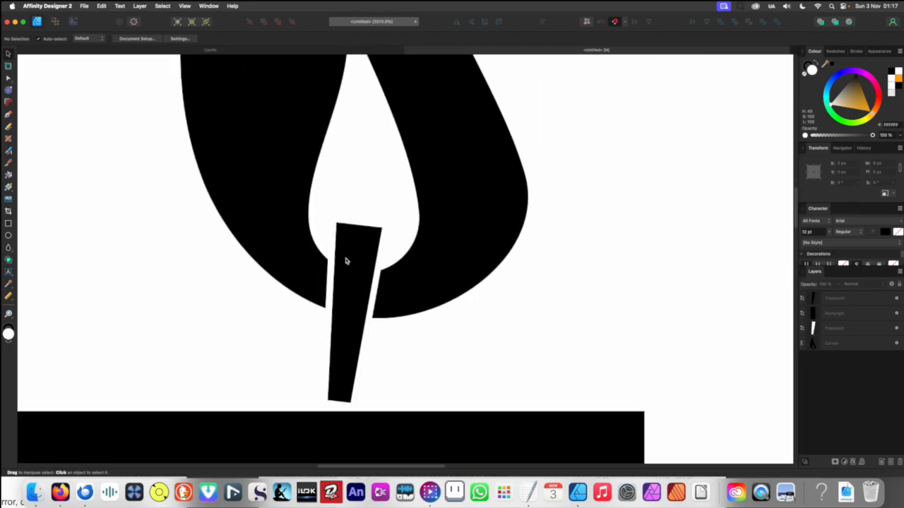
click(368, 291)
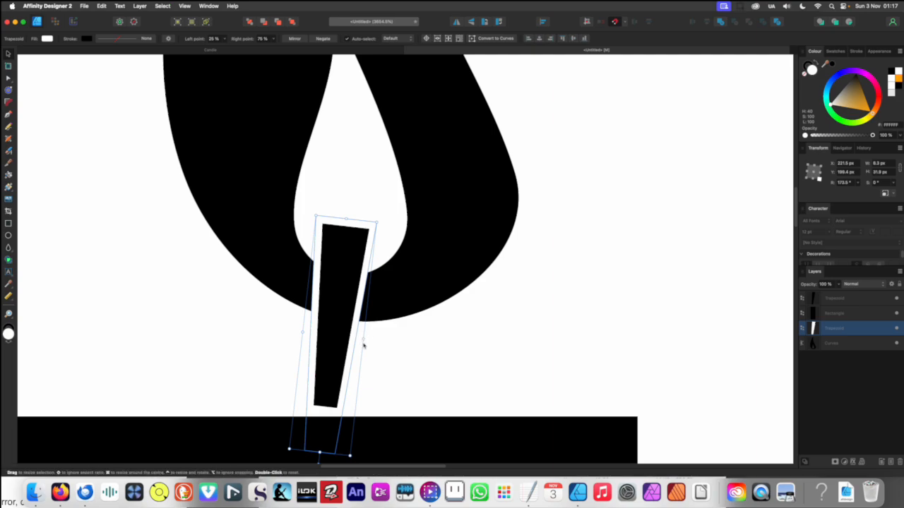
drag(362, 341, 367, 343)
scroll(295, 252, down, 10)
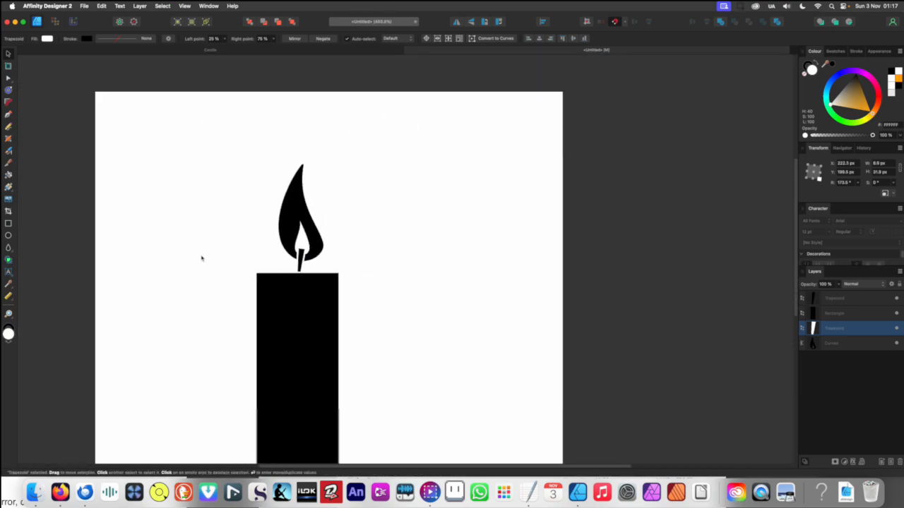
click(203, 258)
Subtract the white wick copy from the flame, cutting the gap around the wick into the flame shape
scroll(261, 248, up, 9)
drag(553, 293, 415, 290)
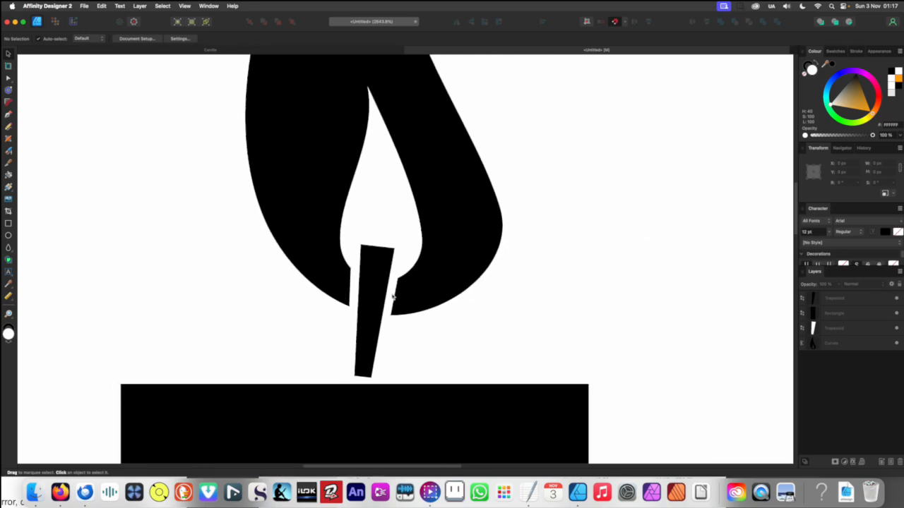
click(393, 296)
shift+click(450, 278)
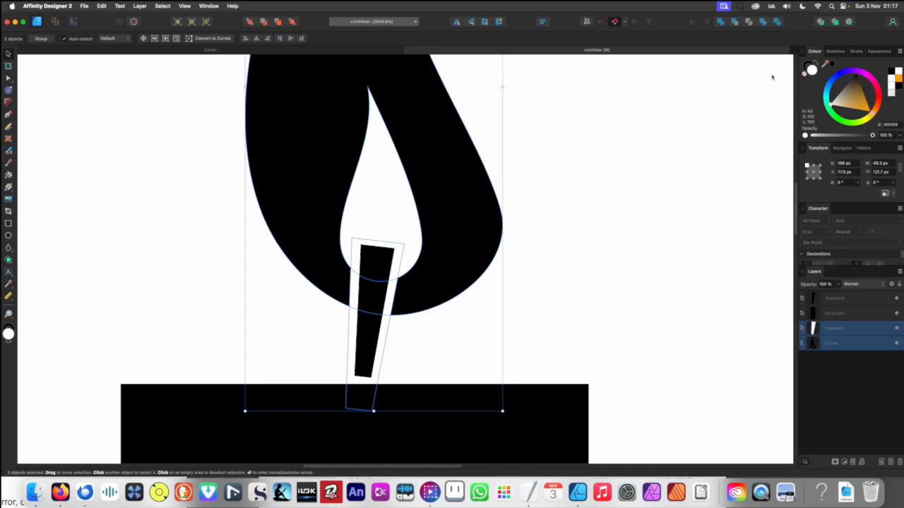
click(735, 24)
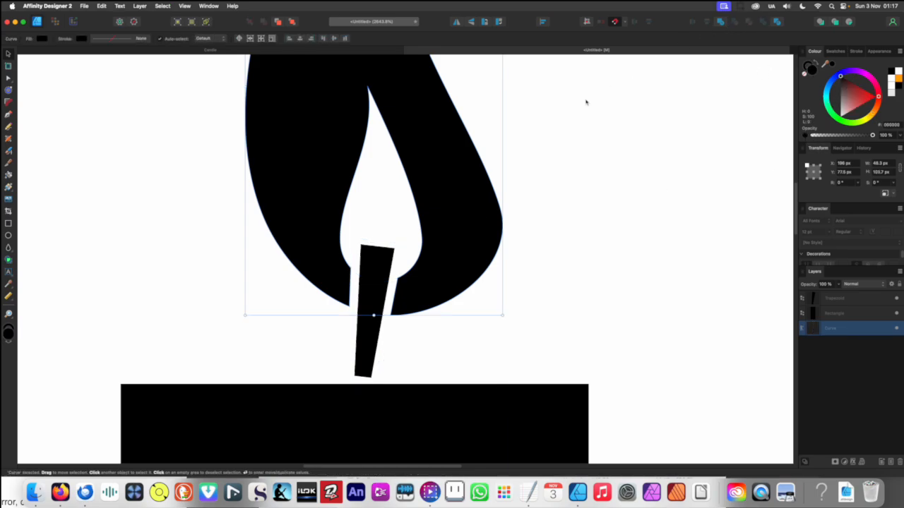
scroll(522, 124, down, 6)
click(289, 200)
scroll(290, 199, down, 1)
Move the whole candle off the page to the left and examine the cut-out around the wick against the grey background
drag(297, 191, 391, 221)
scroll(391, 220, down, 4)
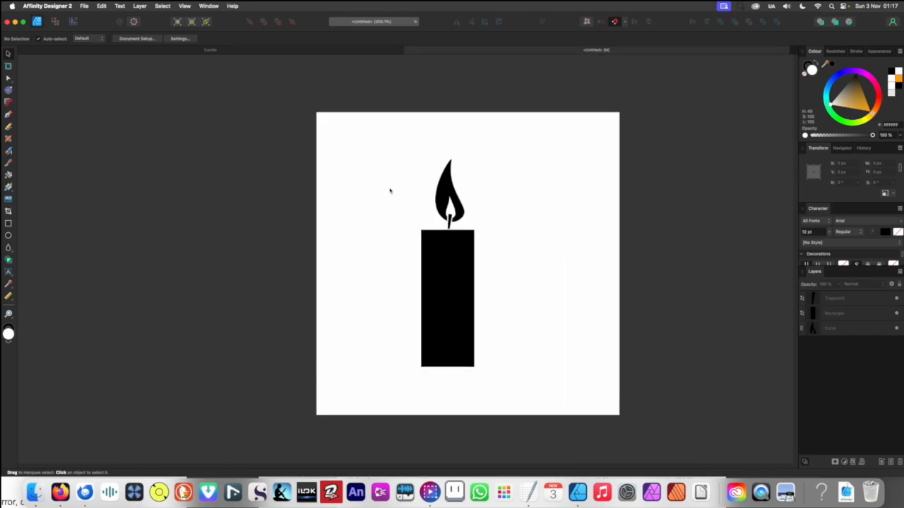
drag(389, 178, 486, 244)
drag(454, 273, 216, 291)
scroll(215, 246, up, 2)
scroll(215, 247, up, 5)
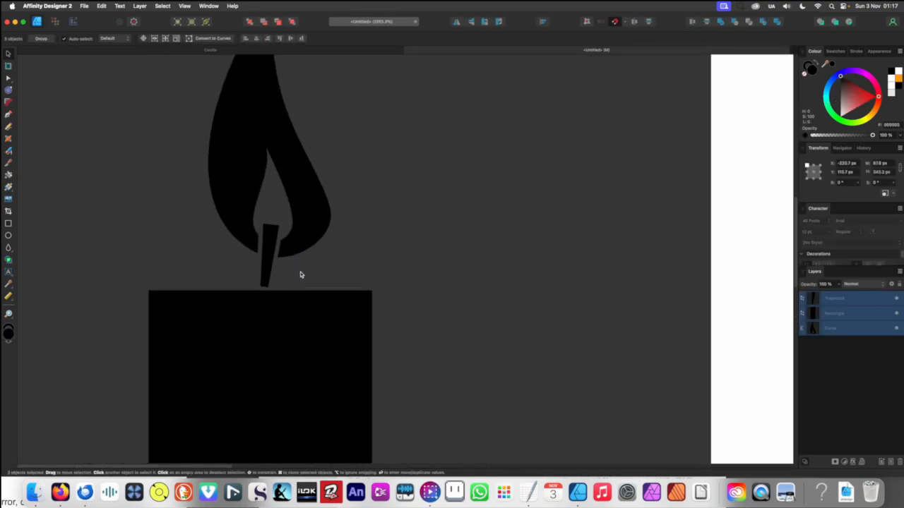
click(360, 245)
drag(283, 247, 381, 369)
key(super+z)
Move the whole candle back onto the page, left of centre at about X 162 px and Y 82 px
scroll(362, 240, down, 5)
scroll(362, 240, down, 4)
drag(358, 318, 542, 296)
scroll(442, 291, right, 2)
scroll(414, 278, right, 2)
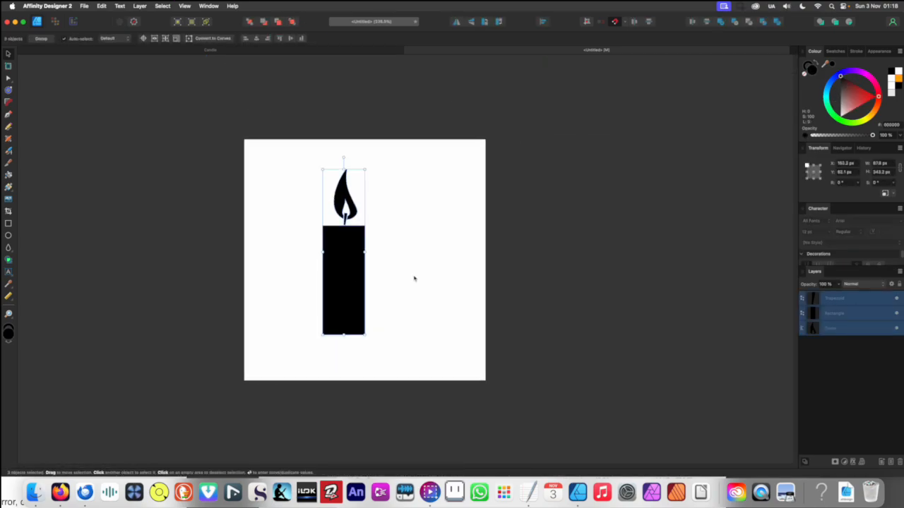
Deselect the candle and examine the whole icon at several magnifications
click(389, 264)
scroll(389, 264, up, 2)
scroll(418, 261, left, 1)
scroll(409, 260, right, 1)
scroll(400, 260, up, 2)
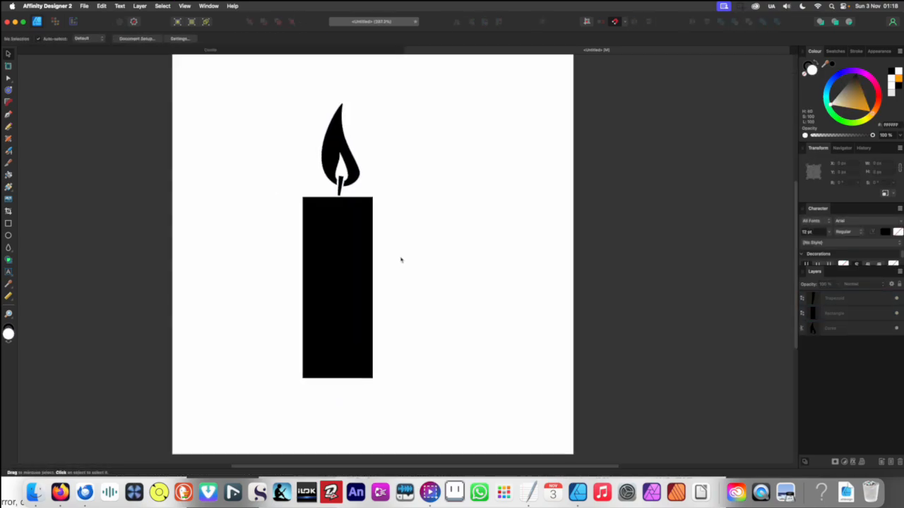
scroll(401, 254, down, 1)
scroll(389, 243, right, 1)
scroll(367, 219, down, 4)
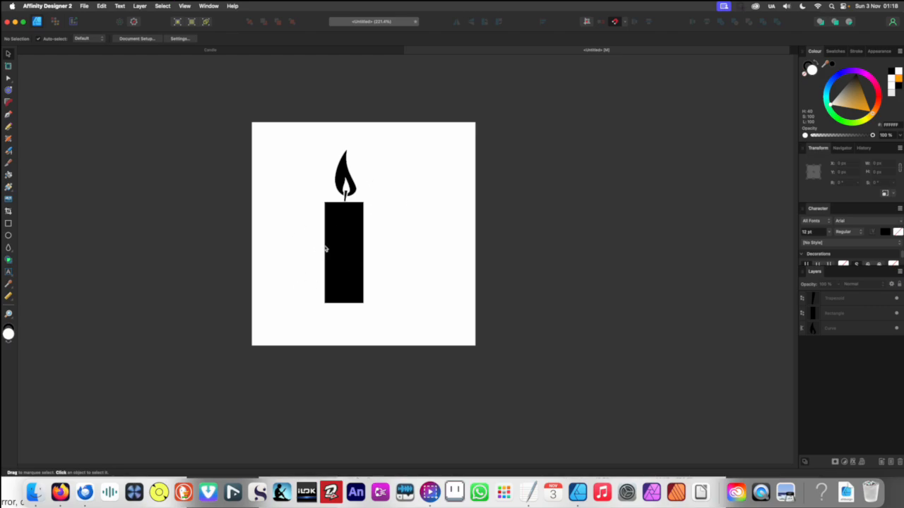
Nudge the candle body down to Y 180.7 px to separate it slightly from the wick
scroll(325, 248, up, 3)
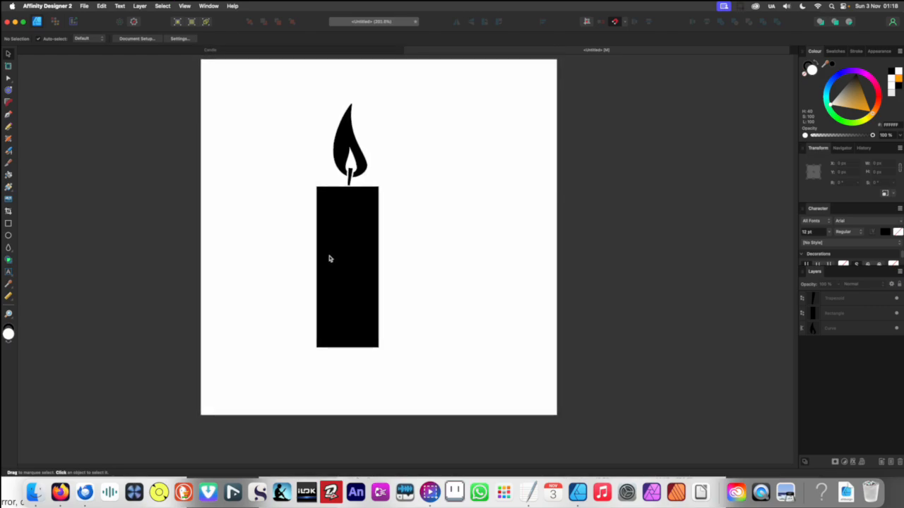
click(336, 255)
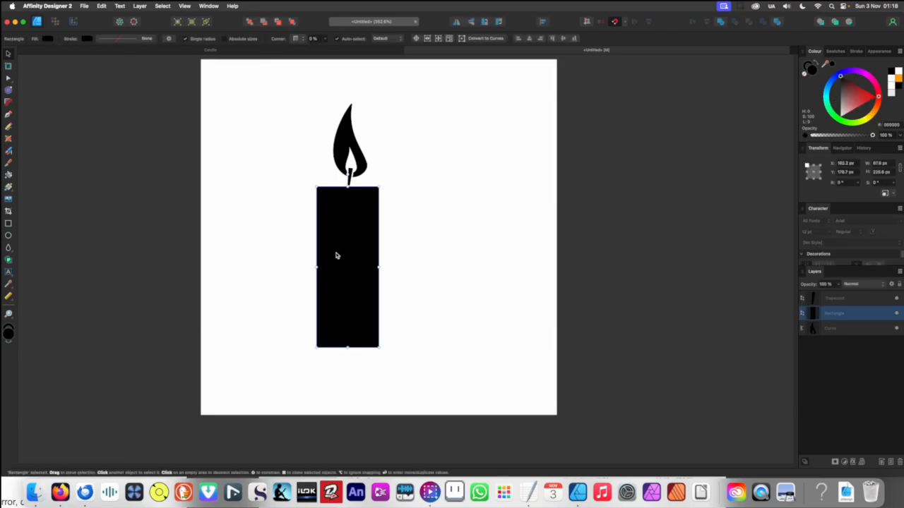
click(414, 274)
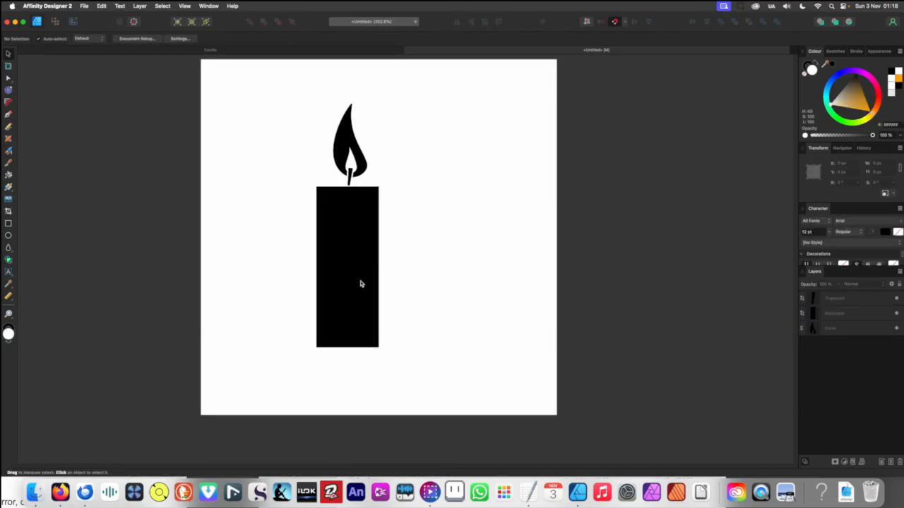
scroll(360, 283, up, 3)
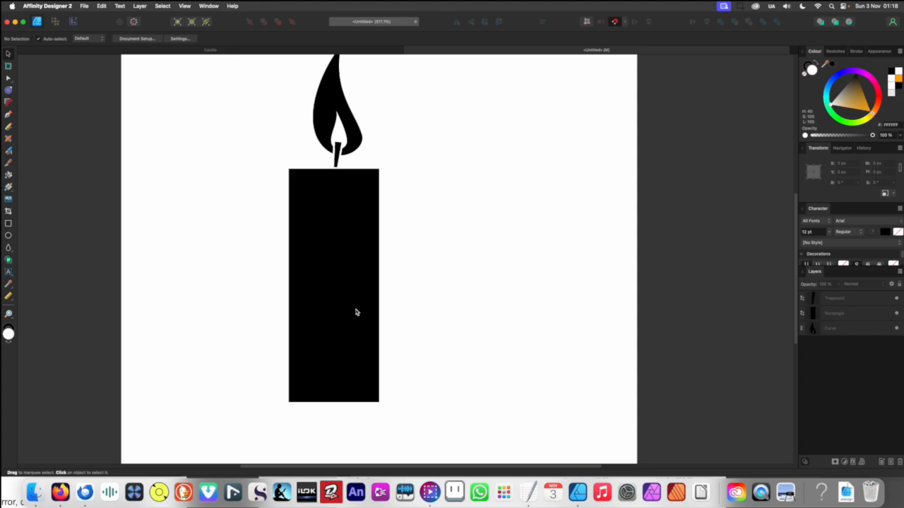
click(343, 305)
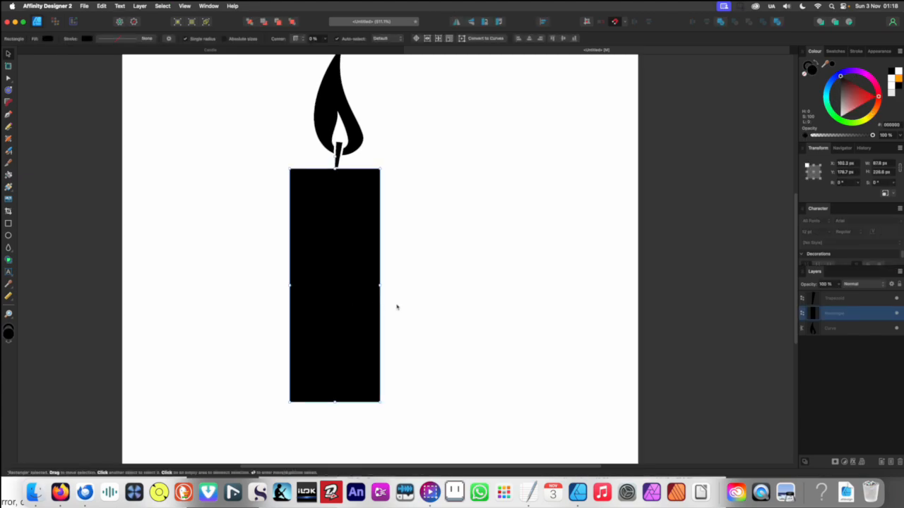
click(396, 307)
click(357, 309)
key(Down)
key(Down)
click(401, 303)
click(365, 305)
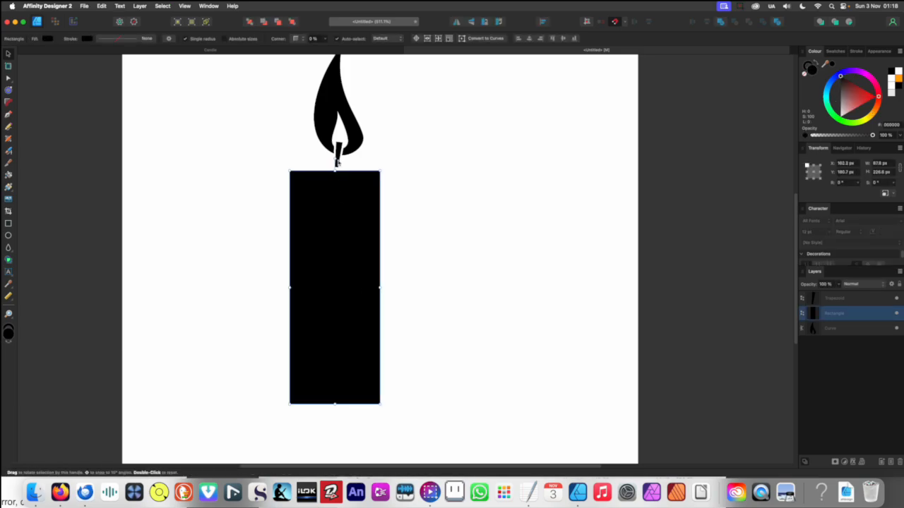
Convert the candle body to curves, then bow its left edge slightly outward and its right edge slightly inward
right_click(357, 267)
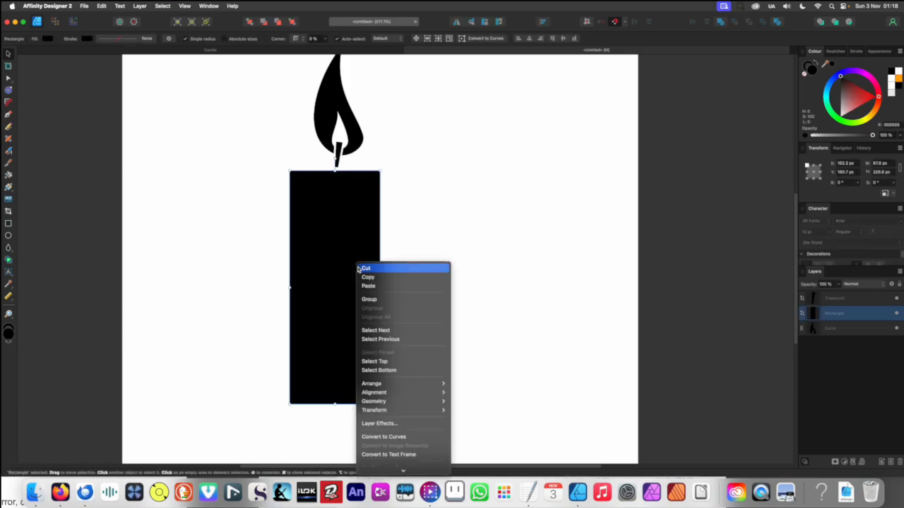
click(399, 437)
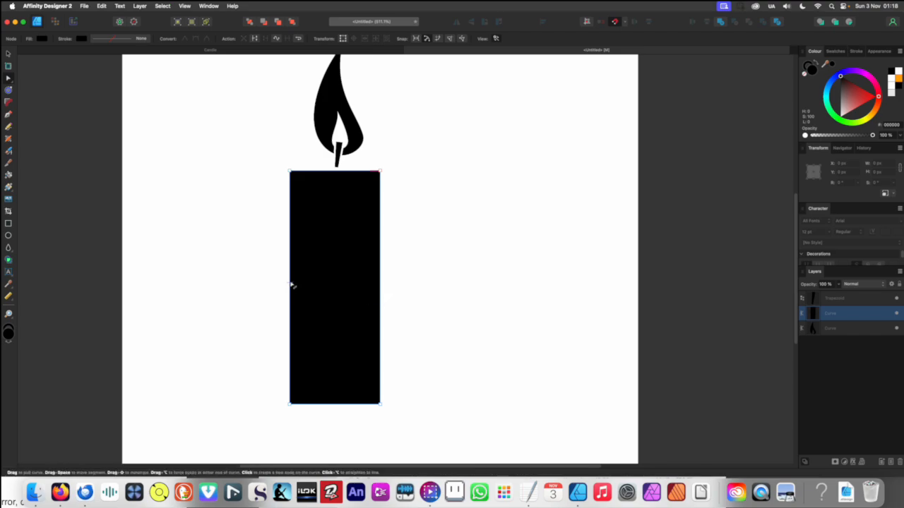
drag(291, 283, 284, 284)
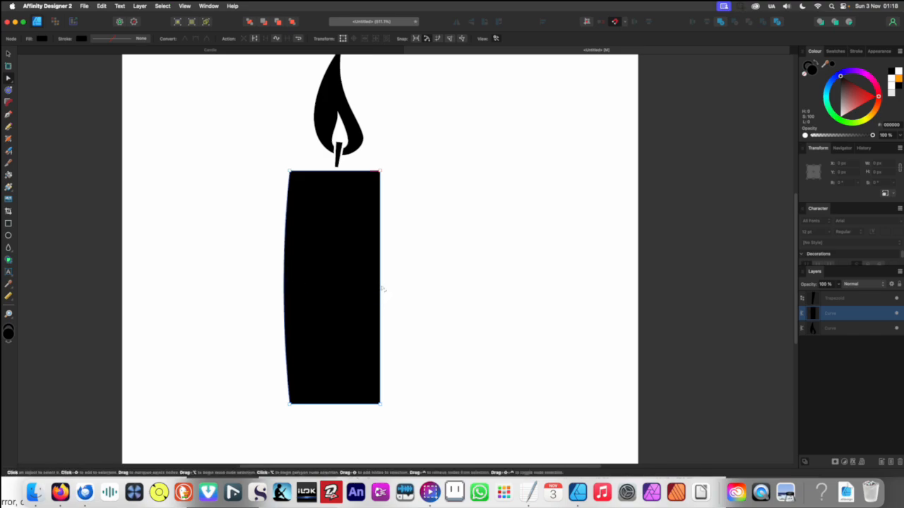
drag(381, 289, 373, 288)
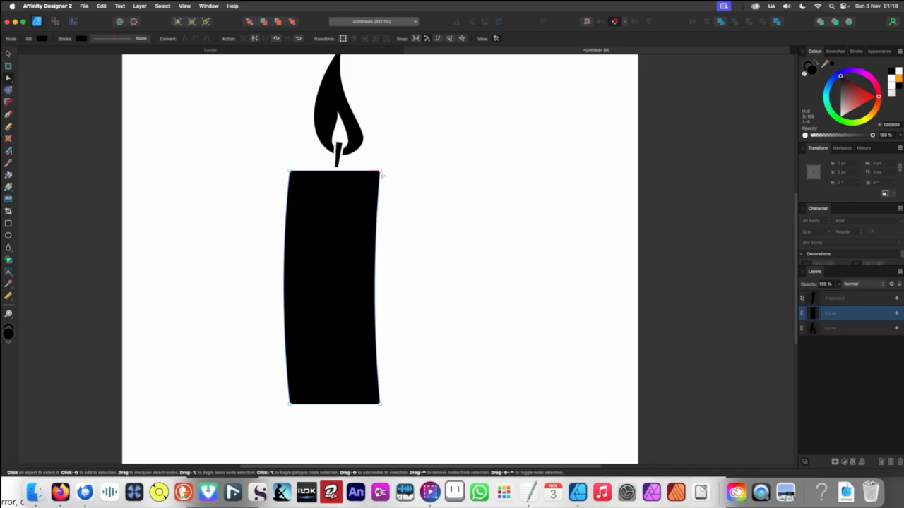
Lower the body's top-right corner to about Y 187 px and bow its bottom edge gently downward
drag(380, 173, 380, 177)
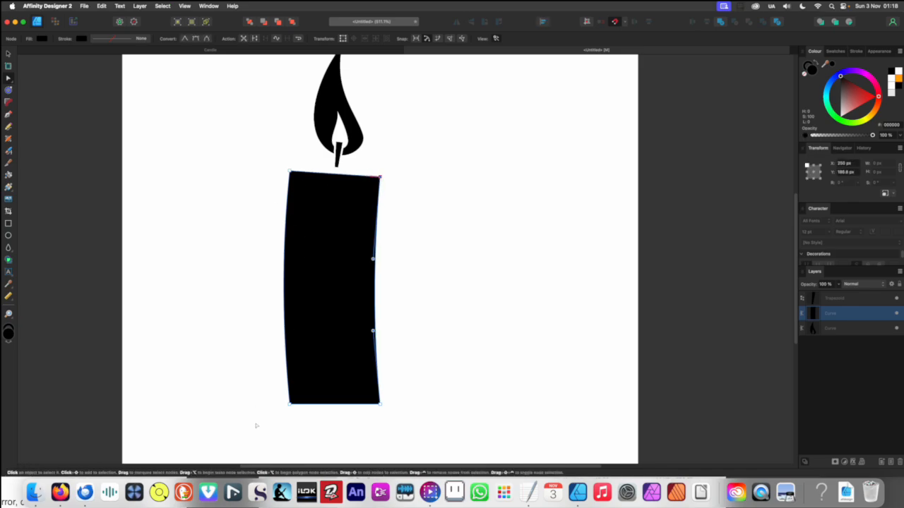
drag(309, 408, 308, 412)
scroll(263, 213, down, 5)
click(222, 236)
scroll(242, 238, up, 5)
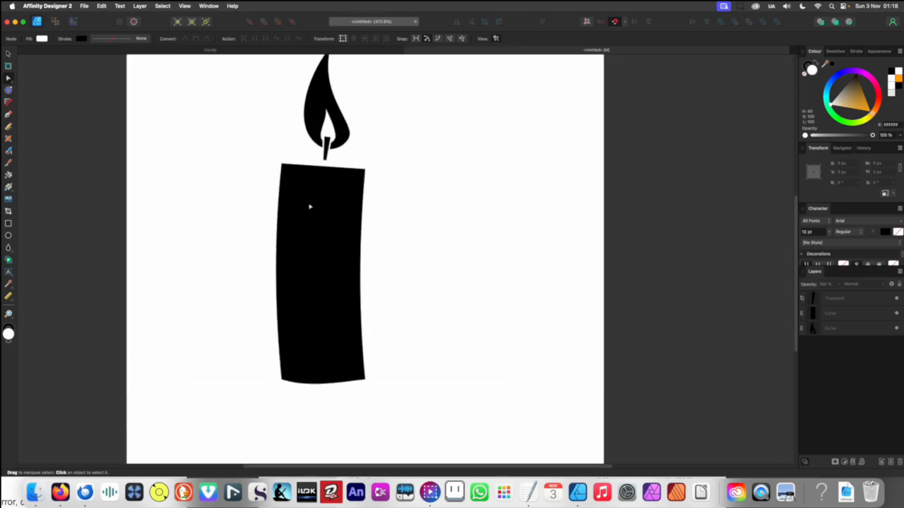
Bend the candle body's top edge downward into a shallow dip that is deepest right of centre
scroll(309, 206, up, 3)
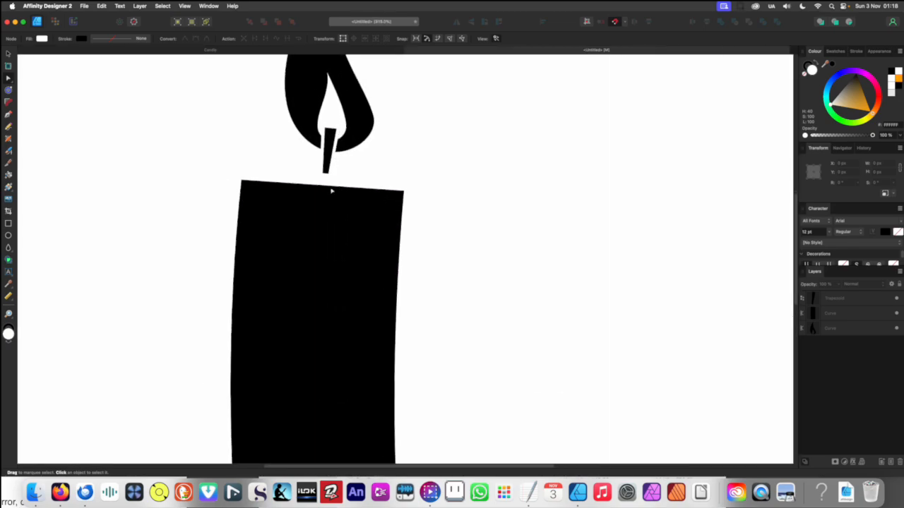
click(329, 193)
drag(328, 189, 352, 203)
scroll(307, 249, down, 3)
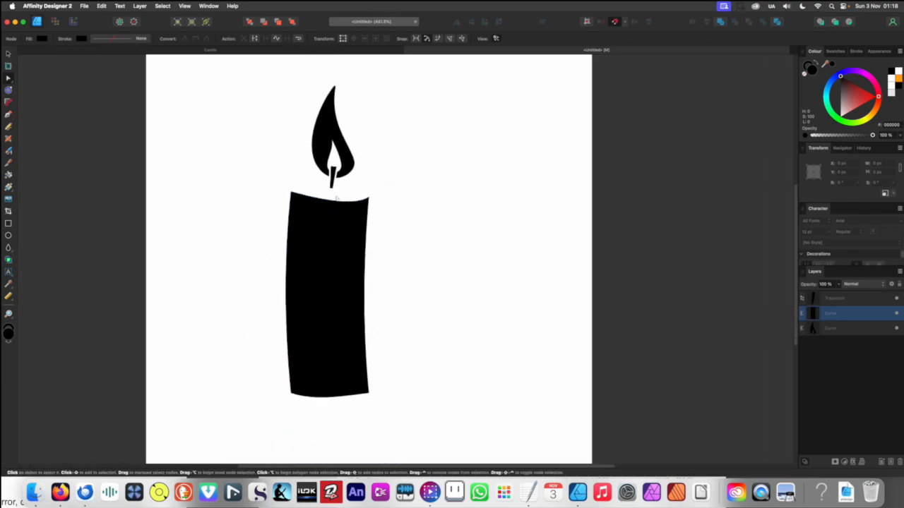
scroll(307, 249, up, 1)
Add a node midway along the body's left edge and pull it inward to about X 170 px, forming a waist
click(267, 250)
scroll(272, 247, down, 3)
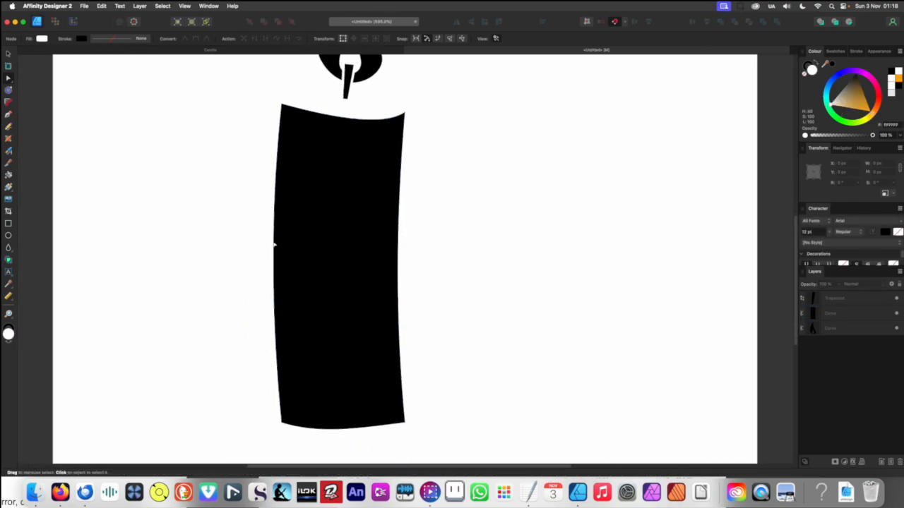
click(274, 248)
click(274, 249)
drag(274, 249, 292, 262)
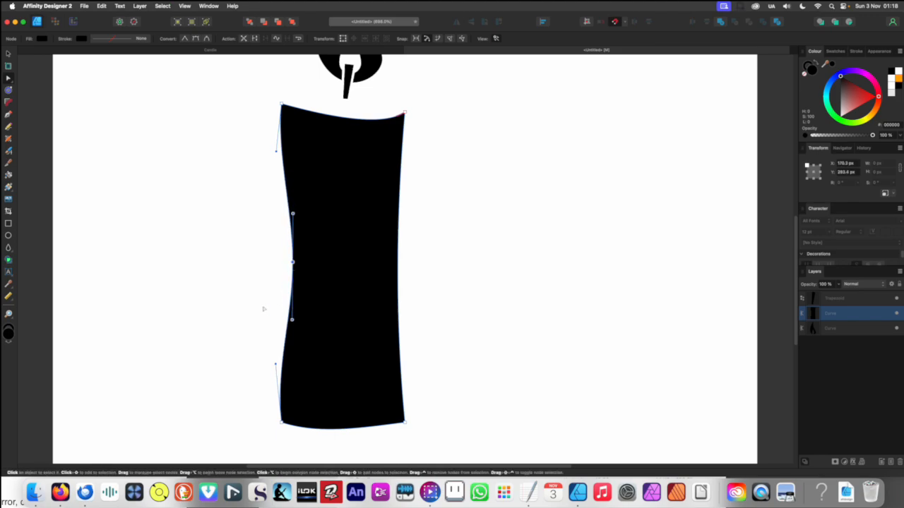
scroll(211, 289, down, 5)
click(200, 290)
drag(200, 290, 252, 310)
Draw a freehand closed shape above the body's curved rim with the Pencil tool, fill it black and leave a thin white gap below it
scroll(289, 274, up, 3)
scroll(288, 274, up, 6)
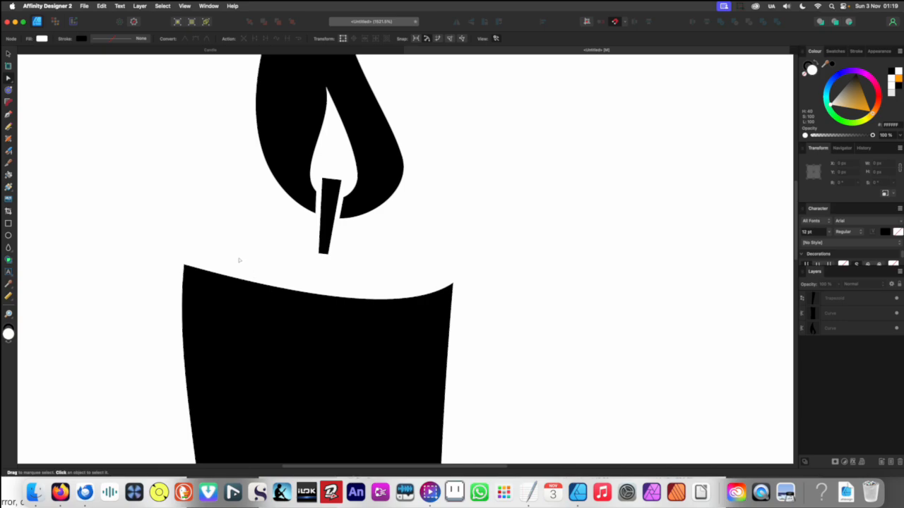
scroll(245, 258, up, 3)
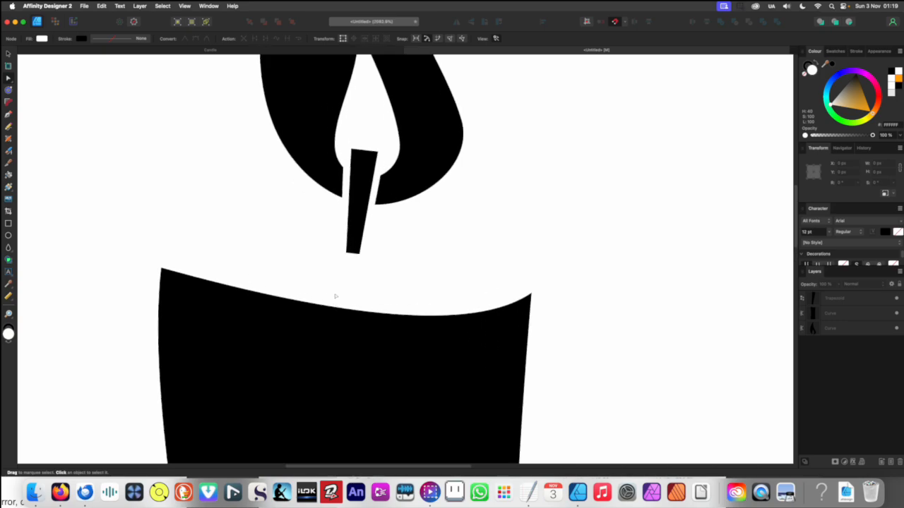
key(n)
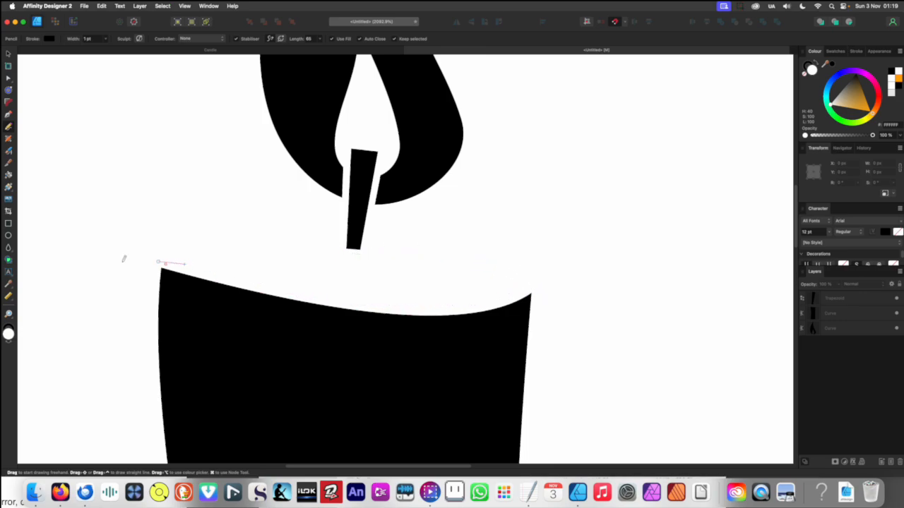
drag(158, 262, 124, 259)
drag(851, 91, 884, 35)
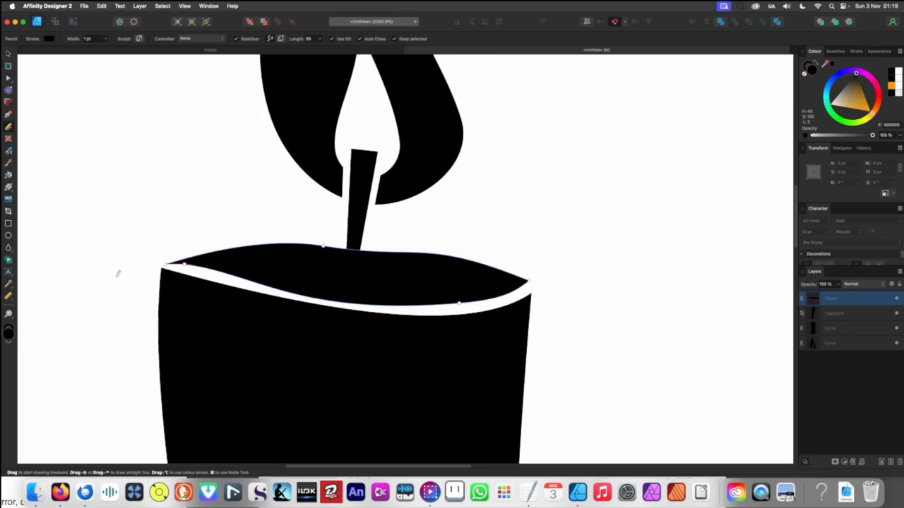
key(v)
click(234, 232)
scroll(259, 232, down, 10)
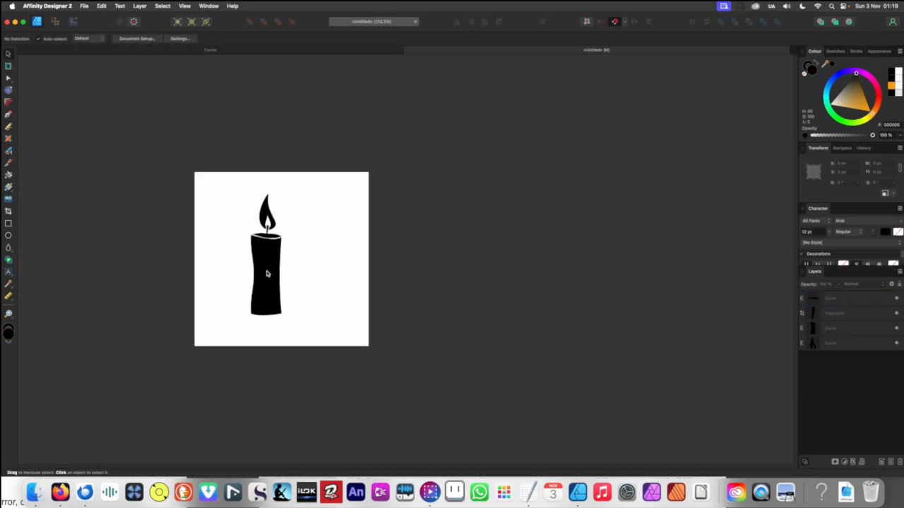
Reshape the black rim shape by rounding its right end and raising the left part of its upper edge
scroll(283, 298, up, 3)
scroll(302, 356, up, 5)
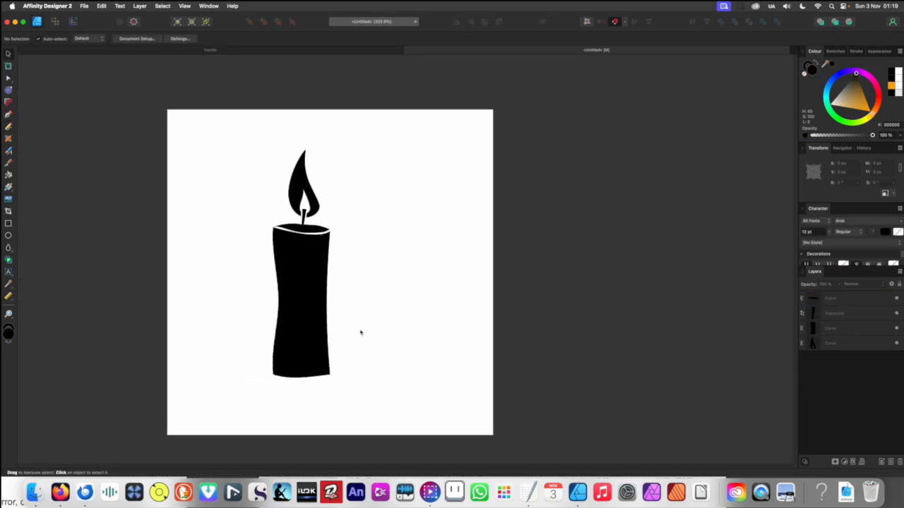
scroll(300, 297, up, 6)
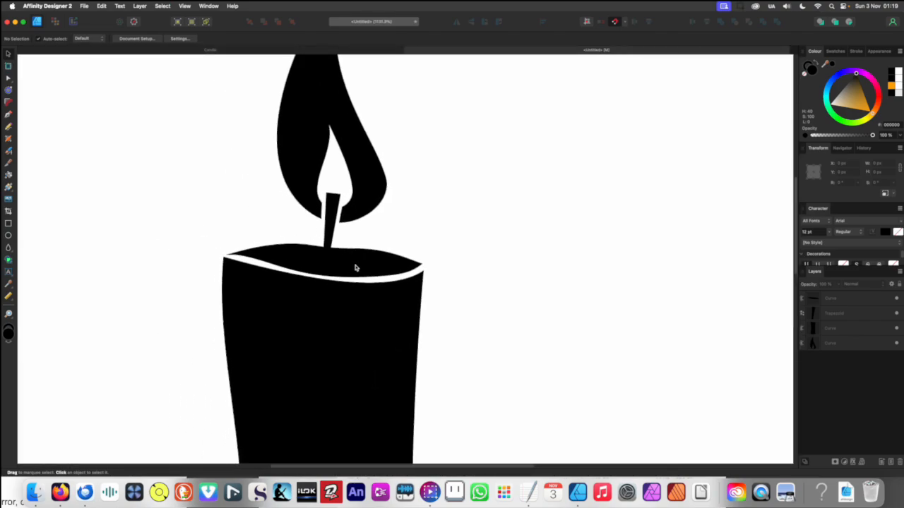
double_click(357, 263)
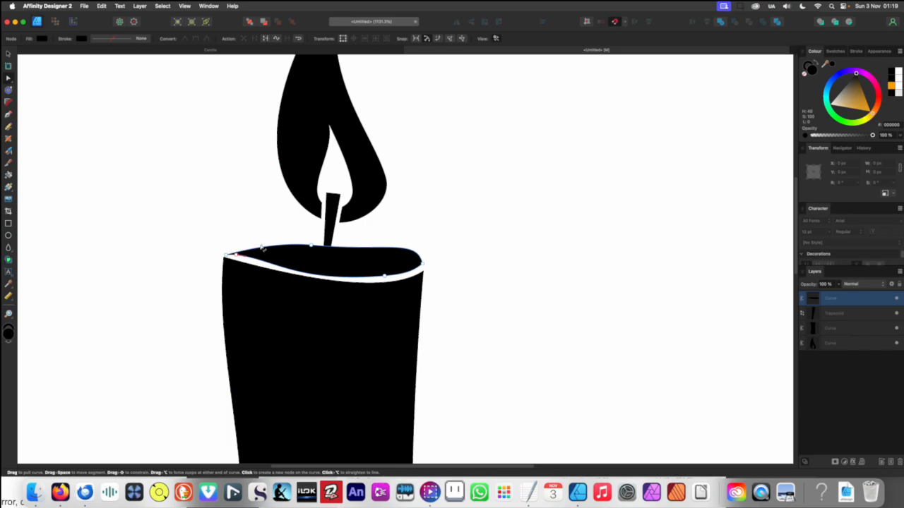
drag(263, 247, 262, 244)
Select the flame and wick together and move them up, leaving a clear white gap above the candle's rim
scroll(271, 248, down, 4)
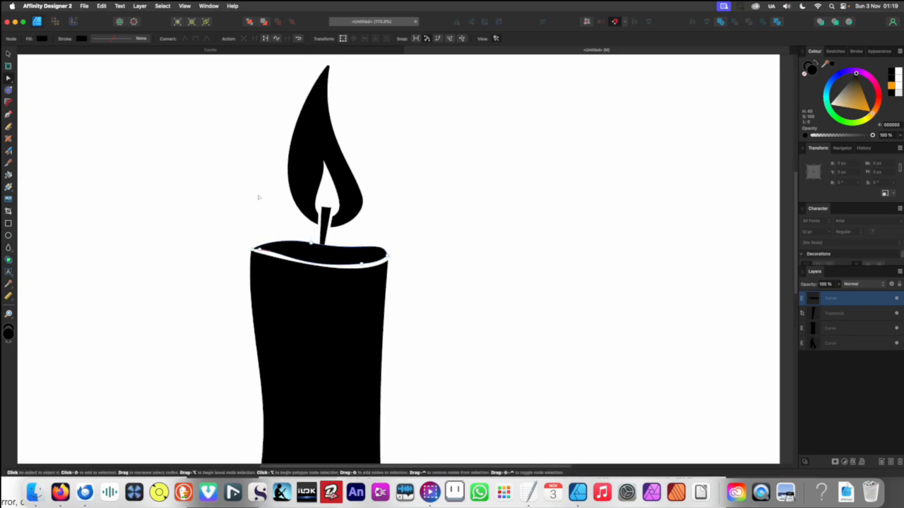
drag(253, 181, 386, 229)
key(v)
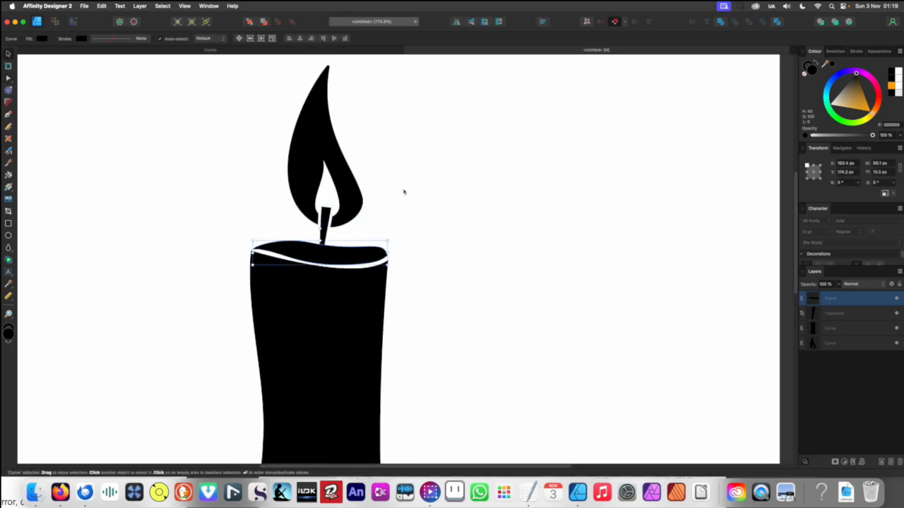
drag(403, 192, 305, 227)
click(414, 268)
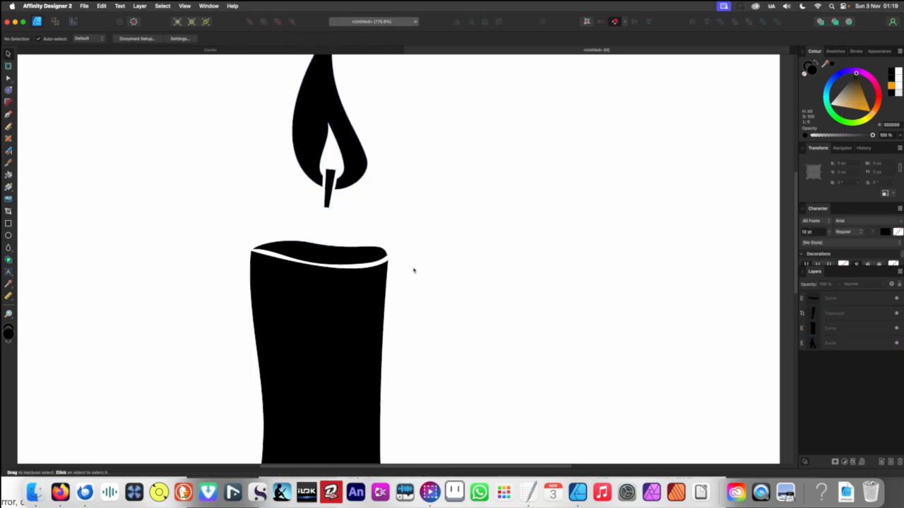
key(super+0)
Pull the middle of the candle body's top edge slightly lower to widen the white band beneath the rim shape
scroll(379, 248, up, 5)
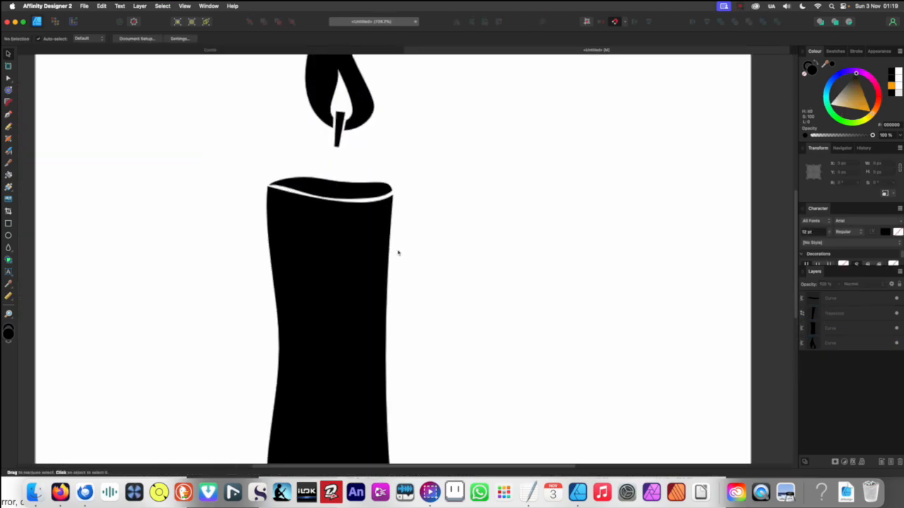
click(334, 238)
scroll(319, 208, up, 1)
scroll(319, 208, up, 2)
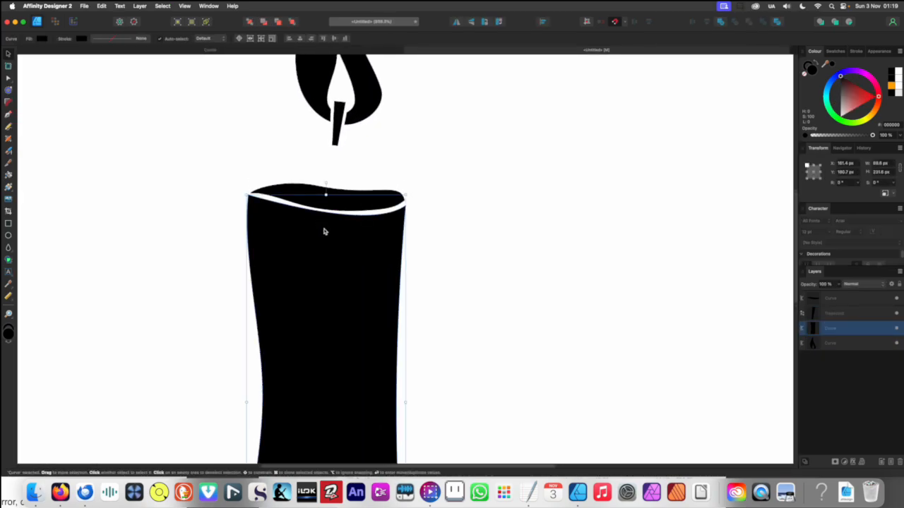
key(a)
drag(322, 212, 318, 223)
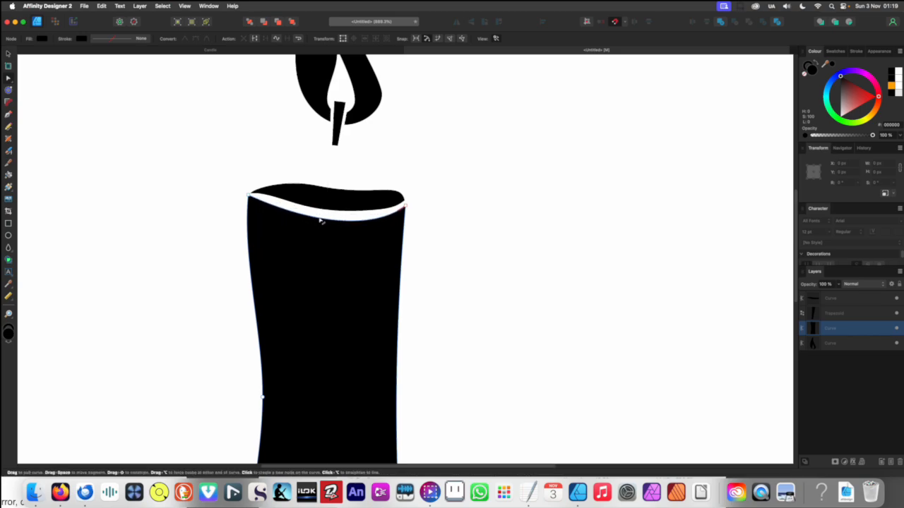
scroll(319, 221, down, 5)
click(297, 231)
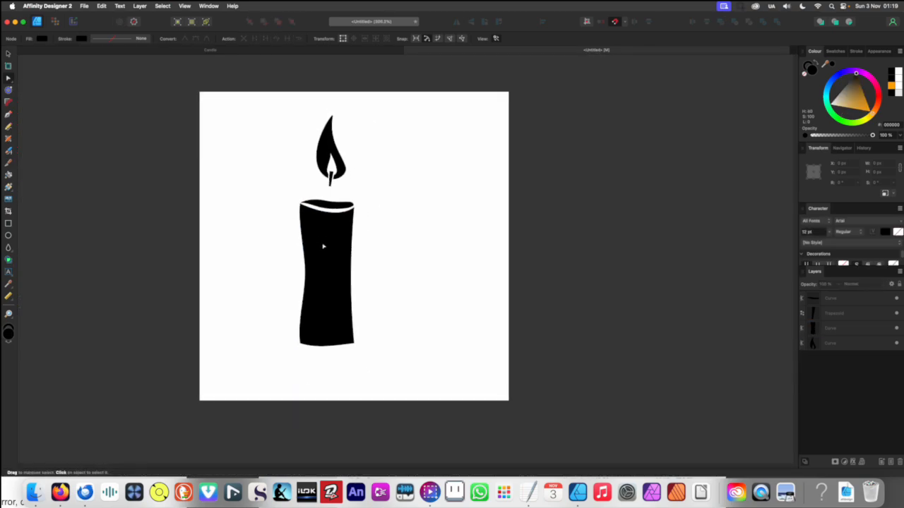
Add a node to the body's right edge at about X 243 px, Y 274 px, shaping the edge into a bulge above a narrow waist
scroll(322, 246, up, 3)
click(336, 255)
key(v)
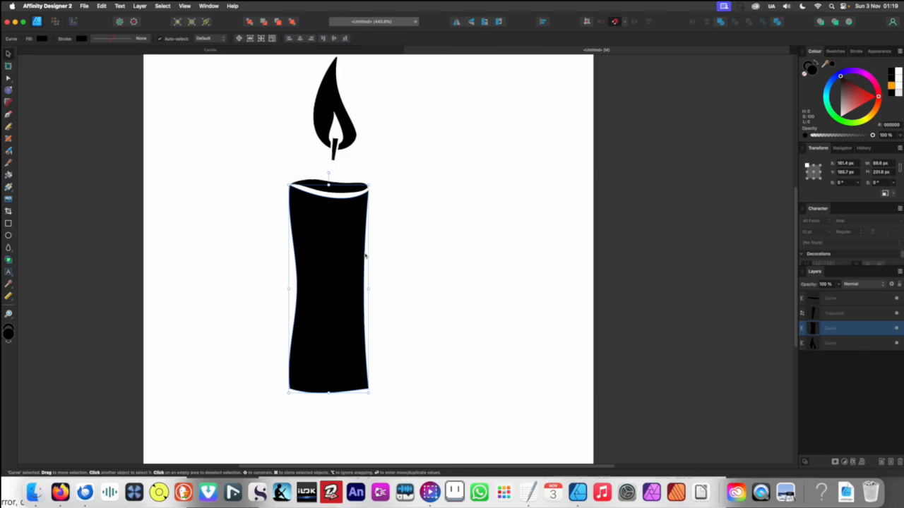
key(a)
drag(364, 251, 378, 246)
click(375, 247)
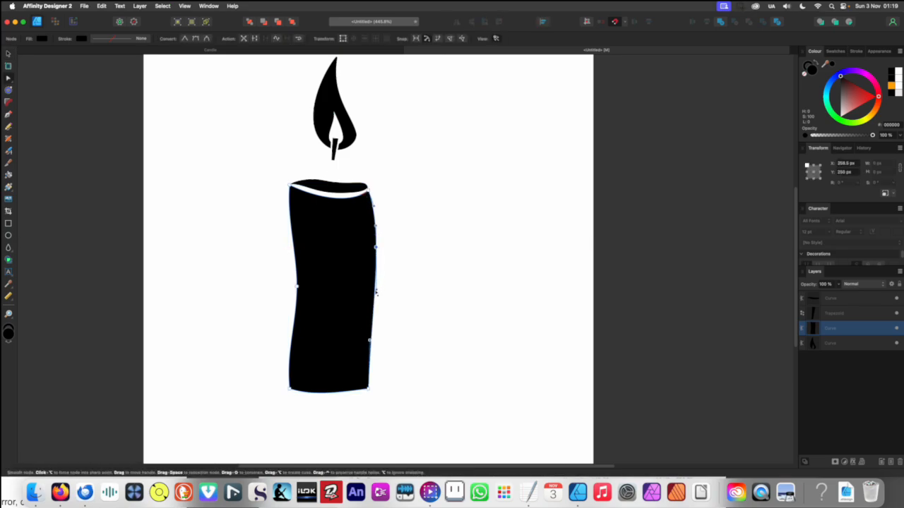
drag(376, 290, 351, 304)
drag(367, 247, 363, 268)
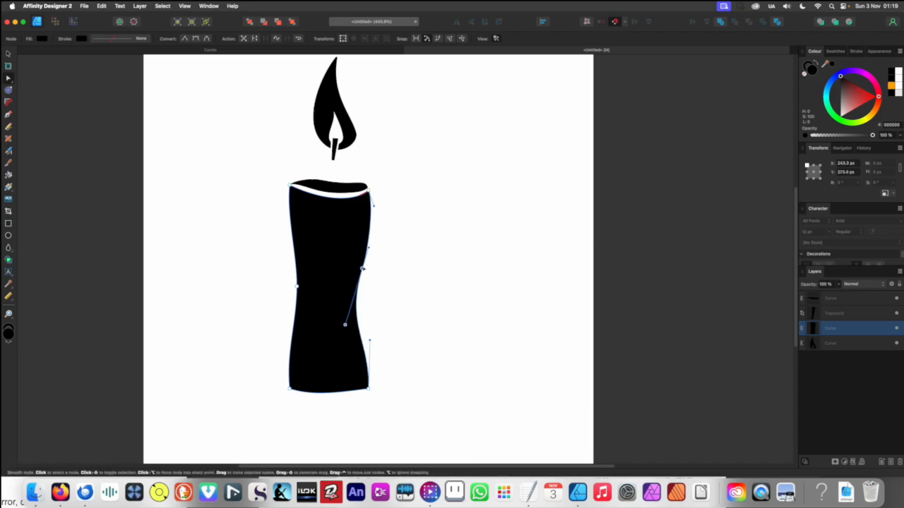
scroll(362, 269, down, 5)
click(325, 276)
scroll(344, 275, up, 6)
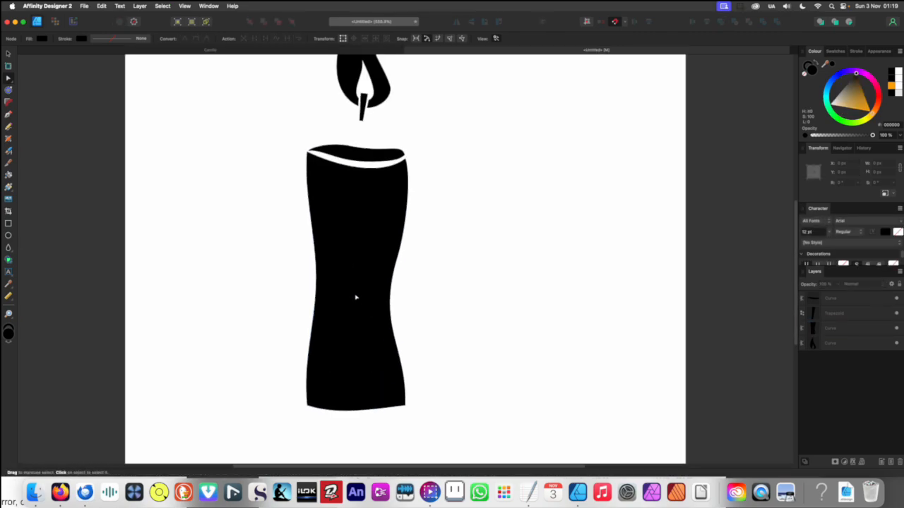
Fill out the waist on the candle body's right edge and shape a bulge just above the lower right corner
click(357, 297)
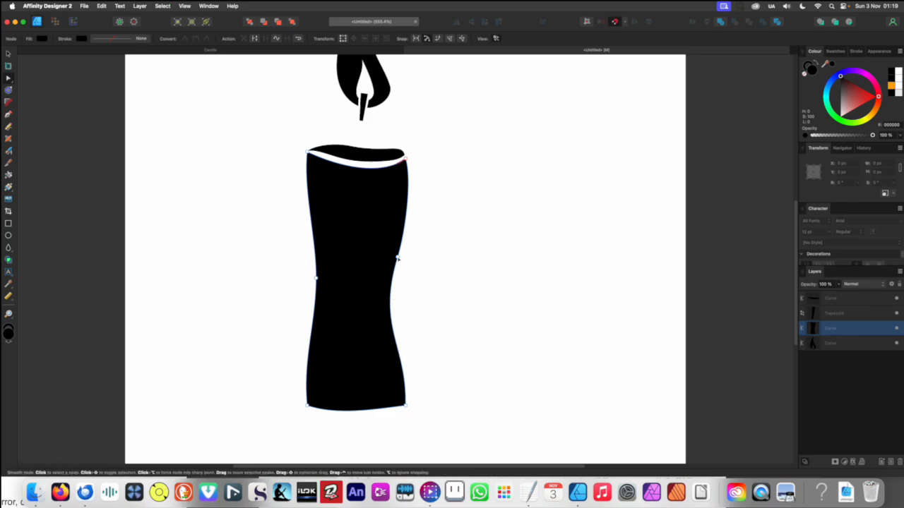
click(404, 262)
drag(384, 332, 416, 358)
click(403, 263)
drag(404, 263, 412, 294)
scroll(404, 185, down, 5)
click(268, 233)
drag(285, 235, 244, 300)
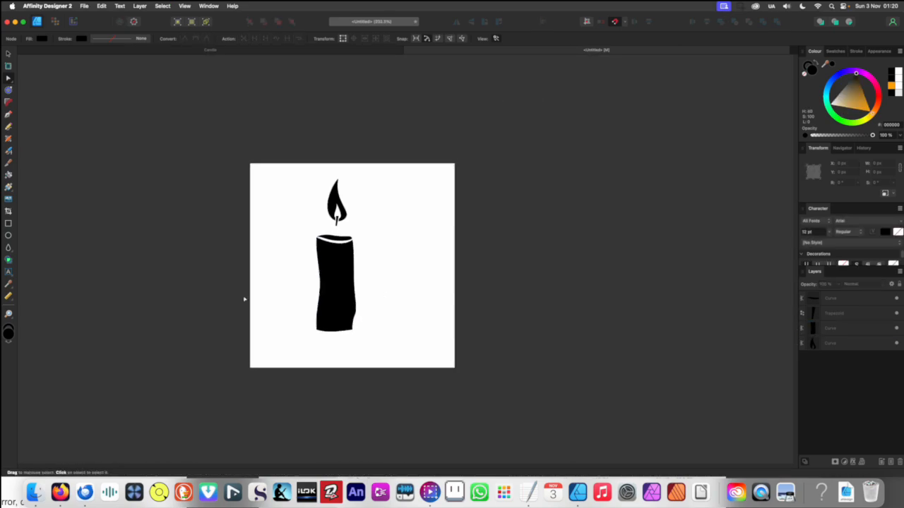
Add a node on the body's upper right edge, curve the side inward and pull the upper right corner outward into a rounded lip
scroll(363, 298, up, 4)
click(377, 246)
scroll(387, 248, up, 4)
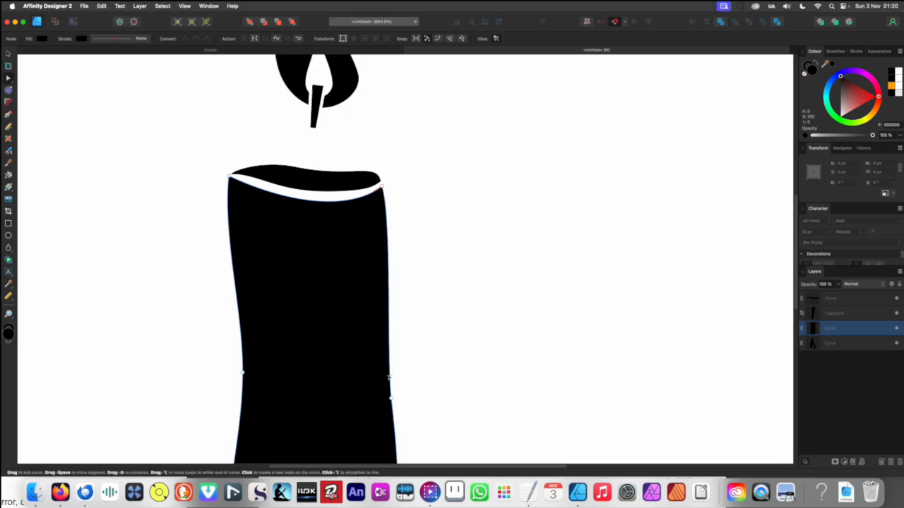
click(388, 319)
drag(386, 307, 372, 316)
drag(387, 187, 424, 176)
scroll(377, 207, down, 5)
click(287, 224)
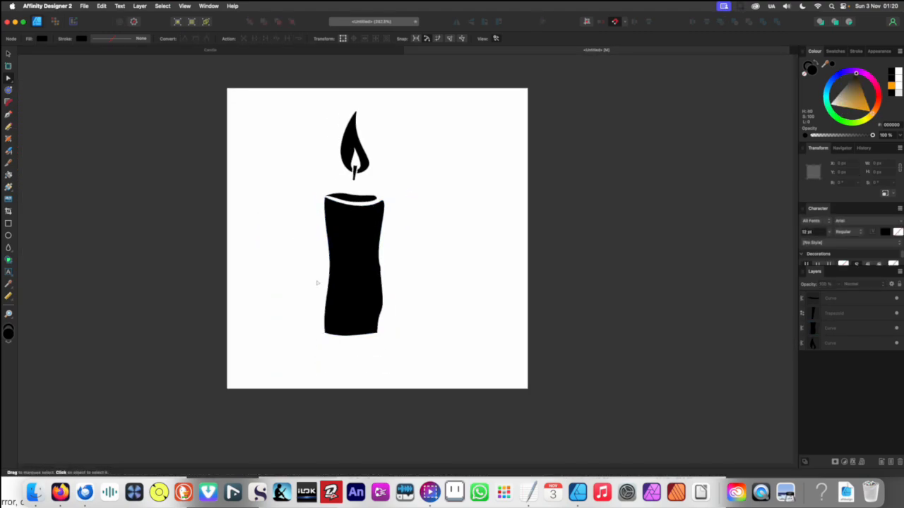
Add two nodes high on the body's left edge and pull the segment above them outward into a rounded upper left corner
scroll(388, 198, up, 5)
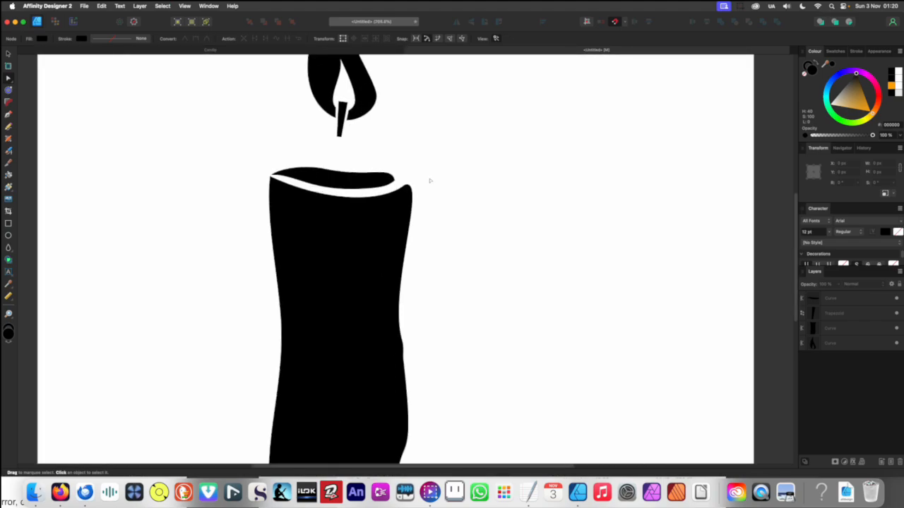
scroll(409, 196, up, 3)
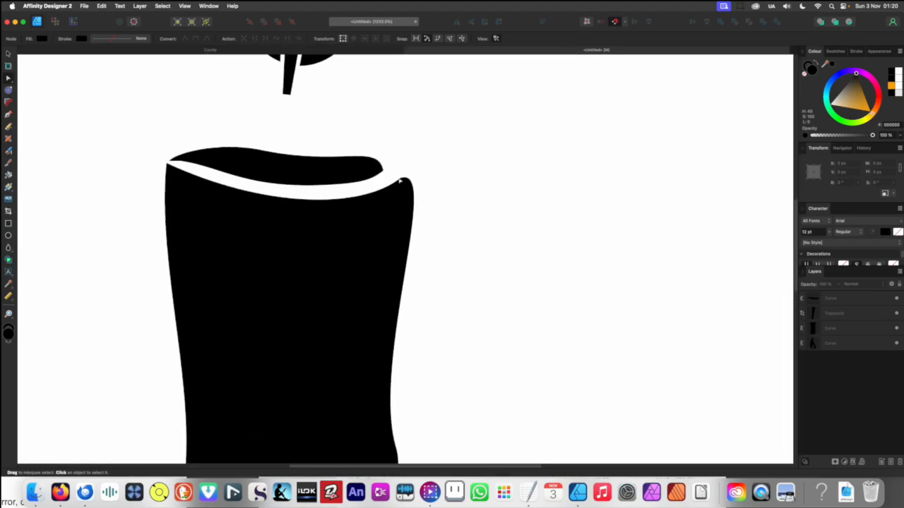
scroll(415, 187, left, 5)
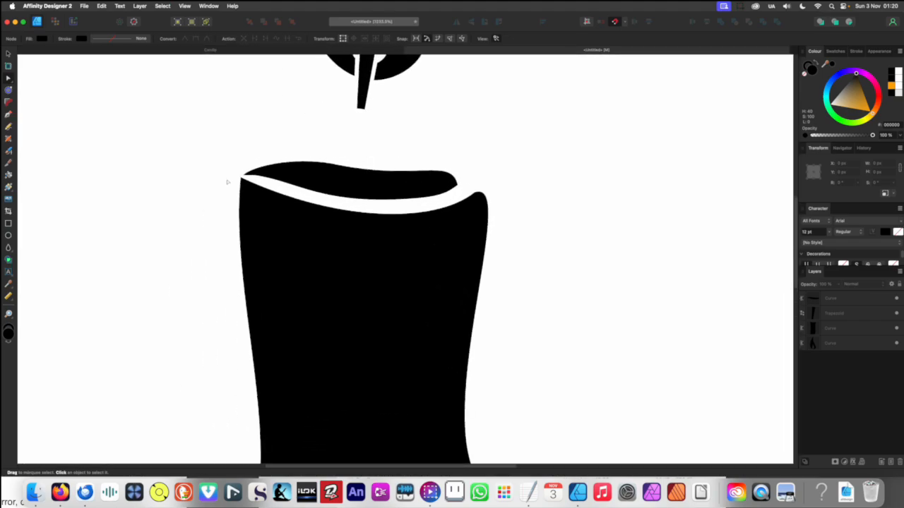
scroll(242, 184, up, 3)
click(240, 188)
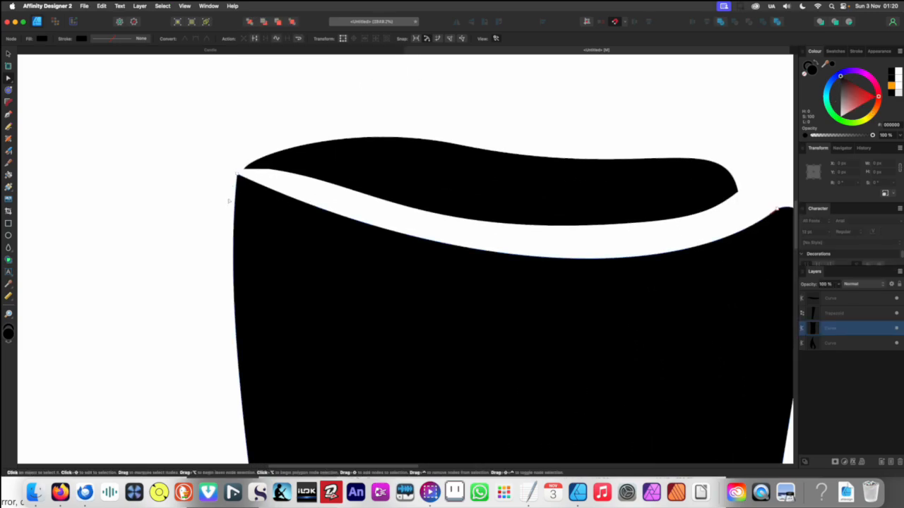
click(235, 261)
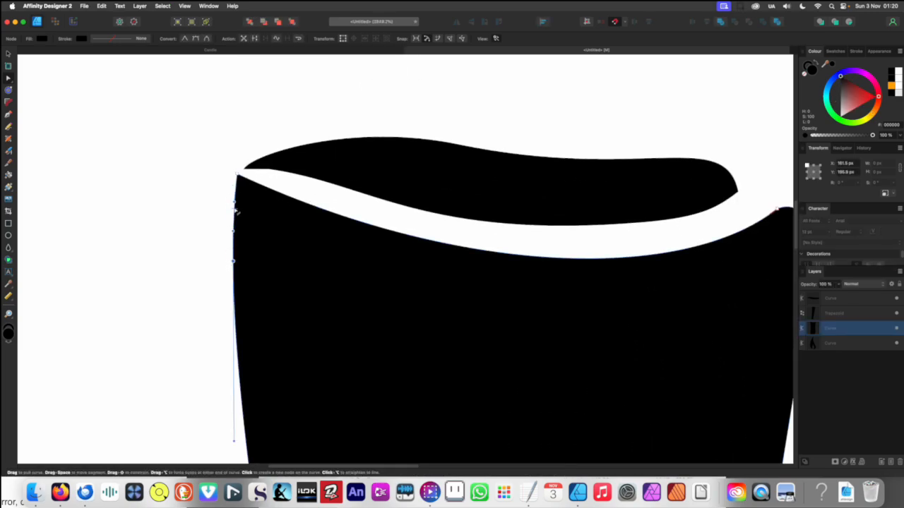
drag(235, 210, 229, 203)
key(super+z)
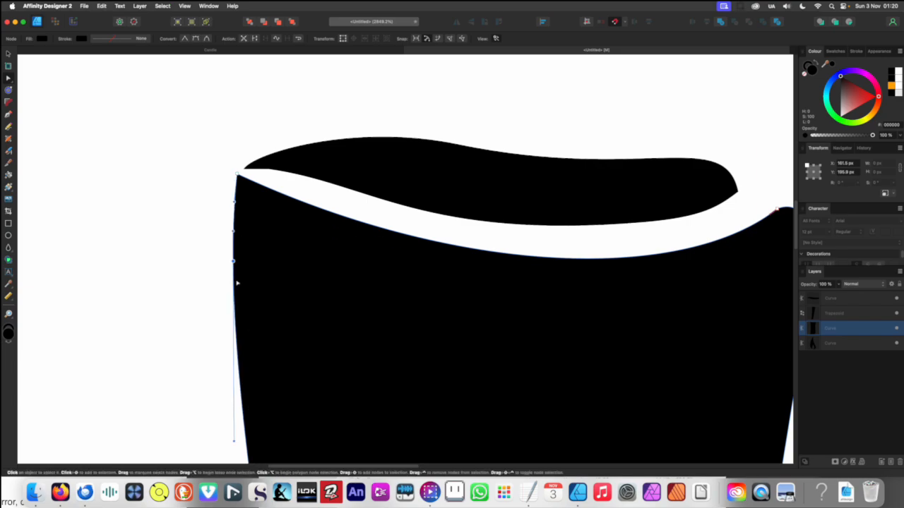
click(234, 302)
drag(237, 206, 225, 187)
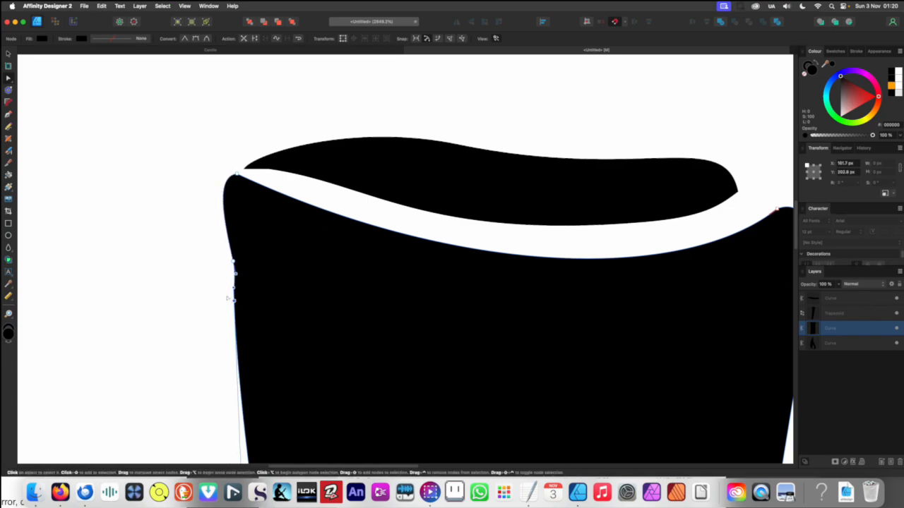
click(209, 289)
scroll(275, 278, down, 8)
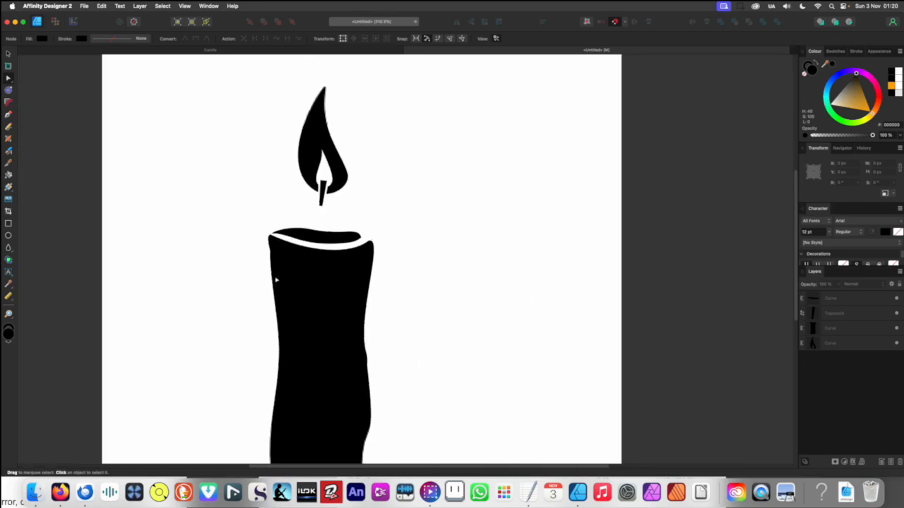
Move the nodes below the upper left lip inward to form an overhanging notch and a straighter left side
scroll(265, 261, up, 4)
click(286, 267)
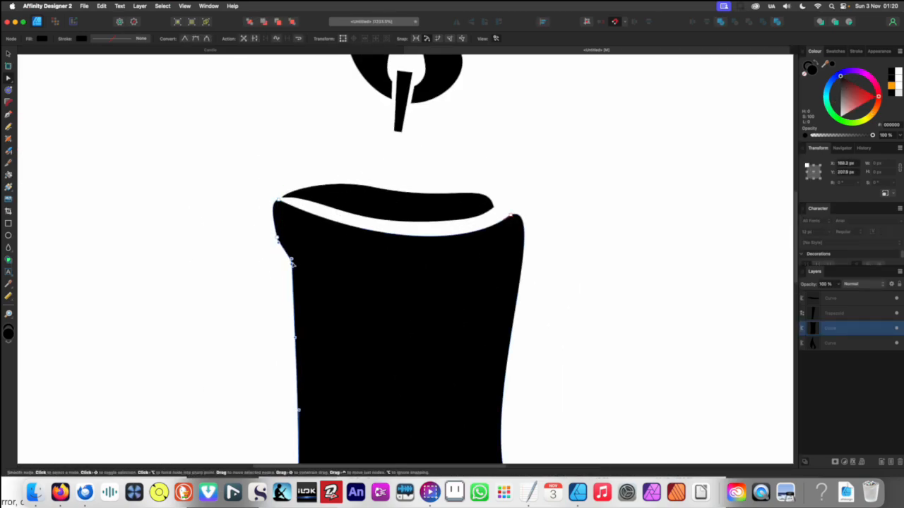
scroll(281, 266, down, 5)
click(246, 283)
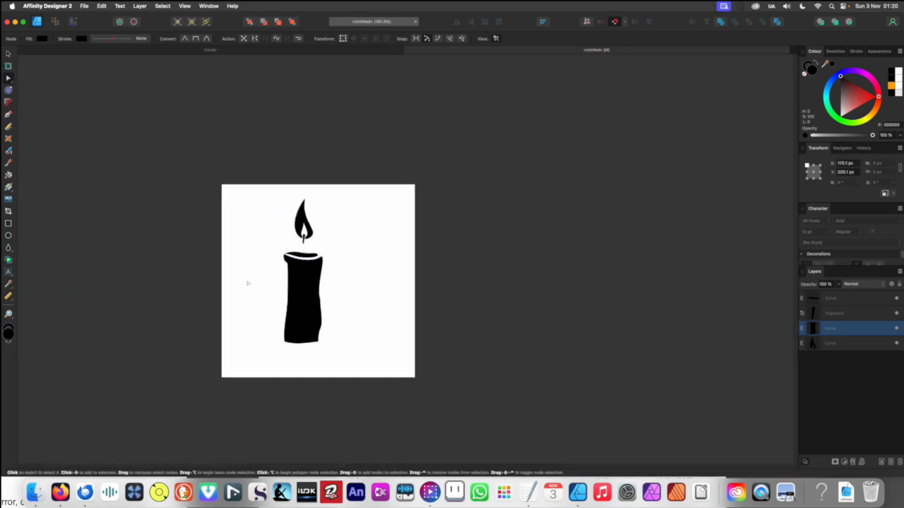
Add nodes below the upper right lip and pull the edge inward there to form a matching overhang with a smooth side
scroll(342, 272, up, 1)
scroll(309, 269, up, 3)
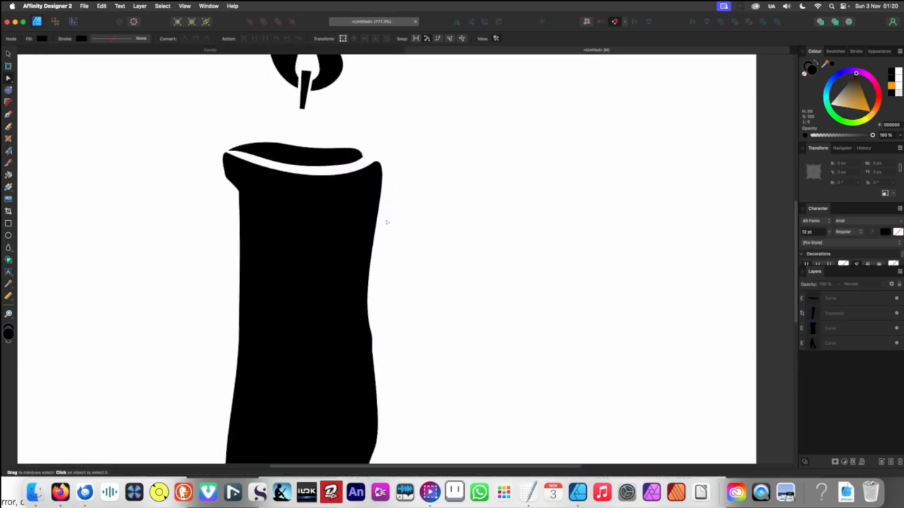
click(375, 229)
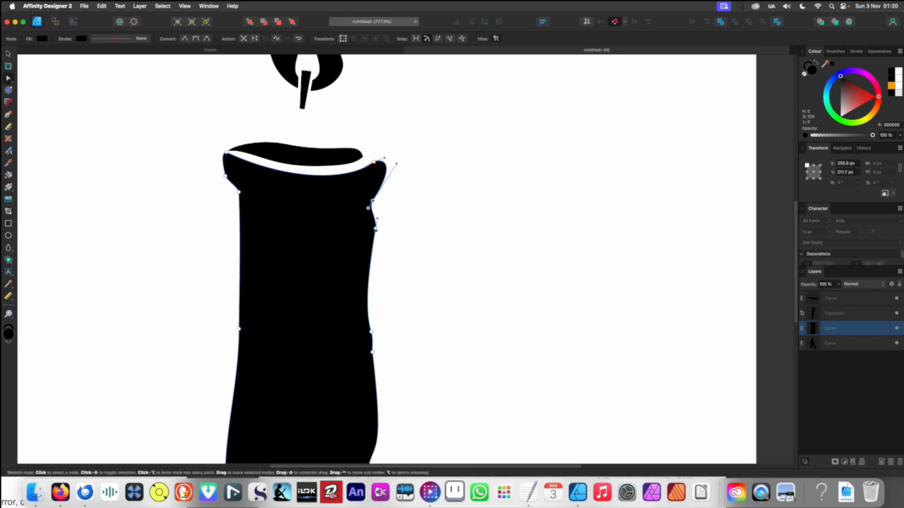
drag(376, 228, 369, 251)
scroll(399, 233, down, 3)
scroll(299, 252, down, 2)
click(313, 265)
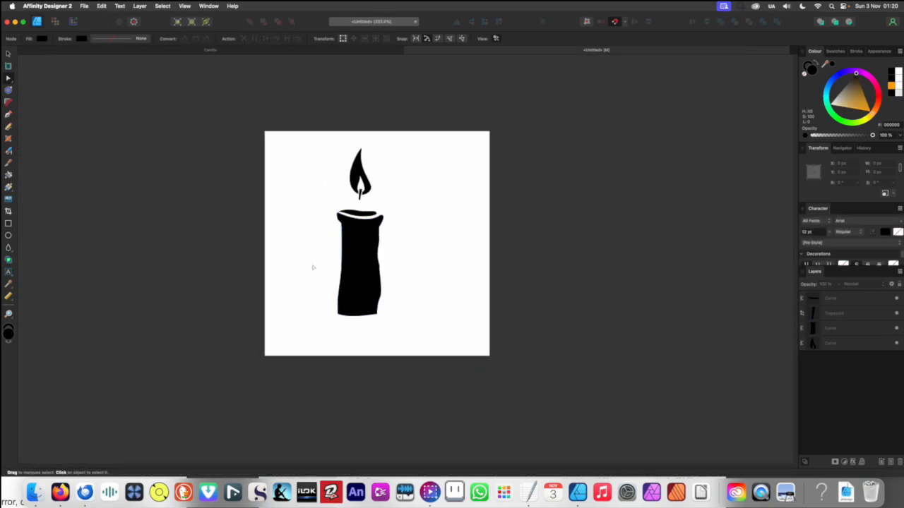
Add a node on the left edge just above the base and bulge the lower left corner outward into a rounded foot
scroll(350, 317, up, 5)
drag(356, 303, 311, 336)
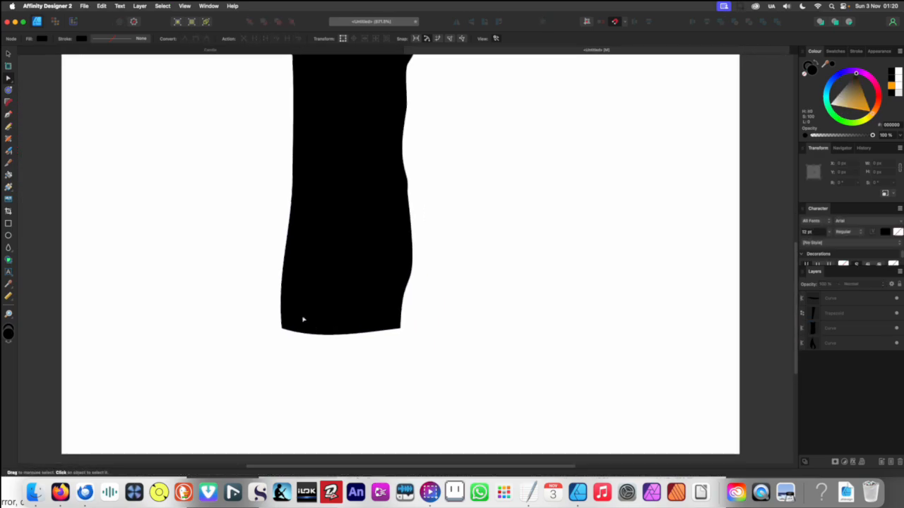
click(297, 314)
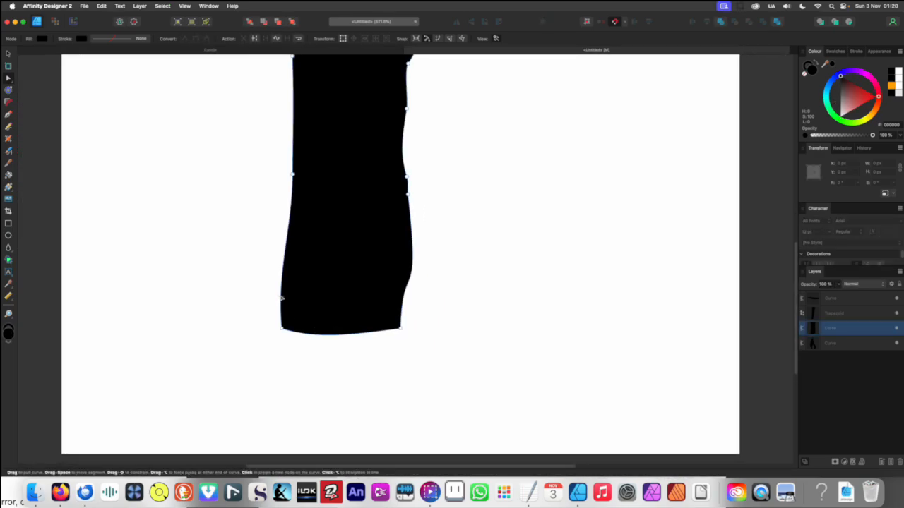
click(281, 299)
click(274, 322)
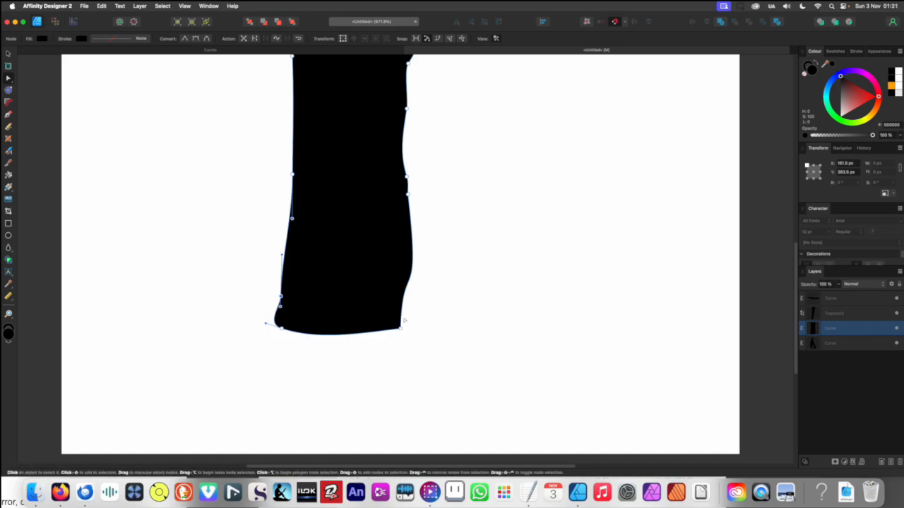
Pull the body's lower right corner outward into a pointed, rounded foot and bow the bottom edge slightly lower
click(402, 328)
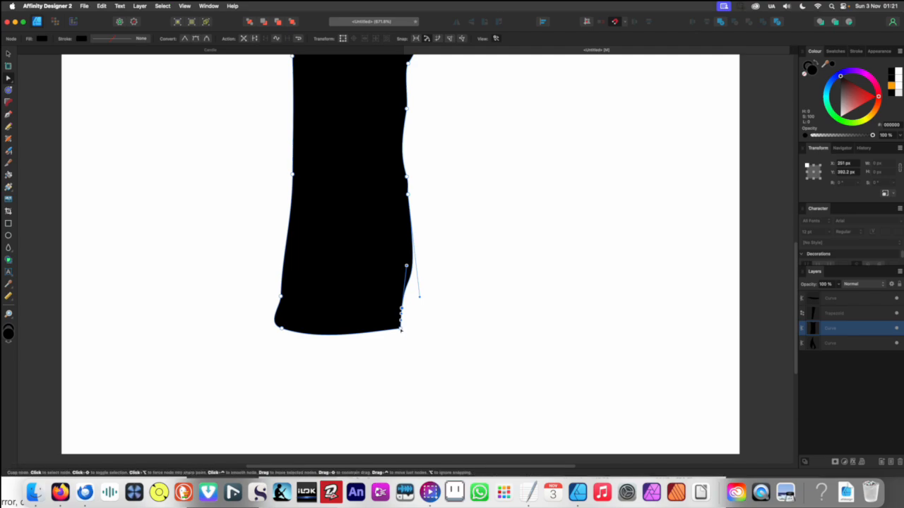
drag(401, 329, 428, 329)
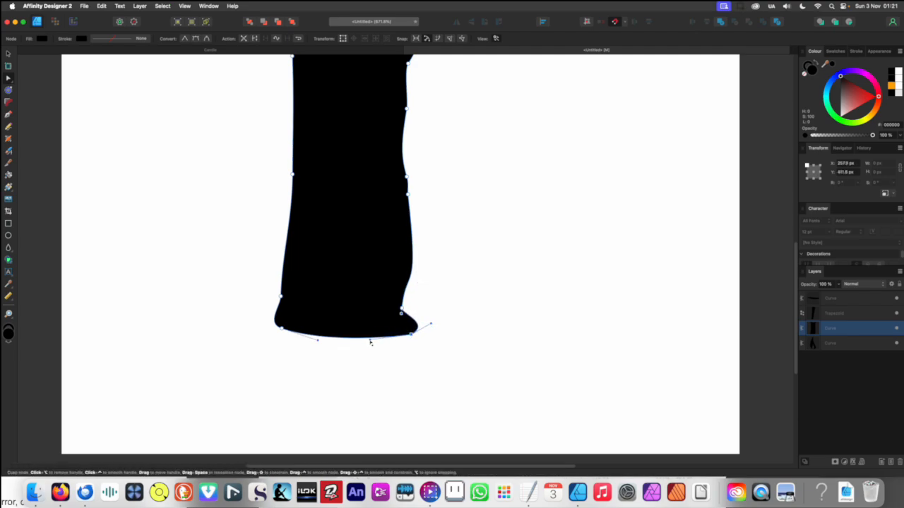
drag(352, 346, 349, 357)
scroll(303, 325, down, 8)
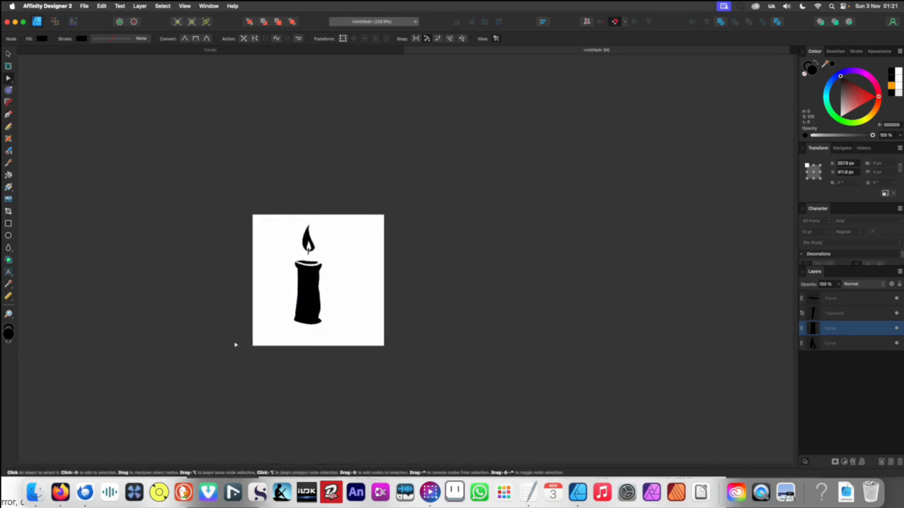
click(235, 345)
Pull the body's top edge lower toward its right half to deepen the white band under the rim
scroll(307, 261, up, 3)
scroll(316, 270, up, 5)
click(313, 276)
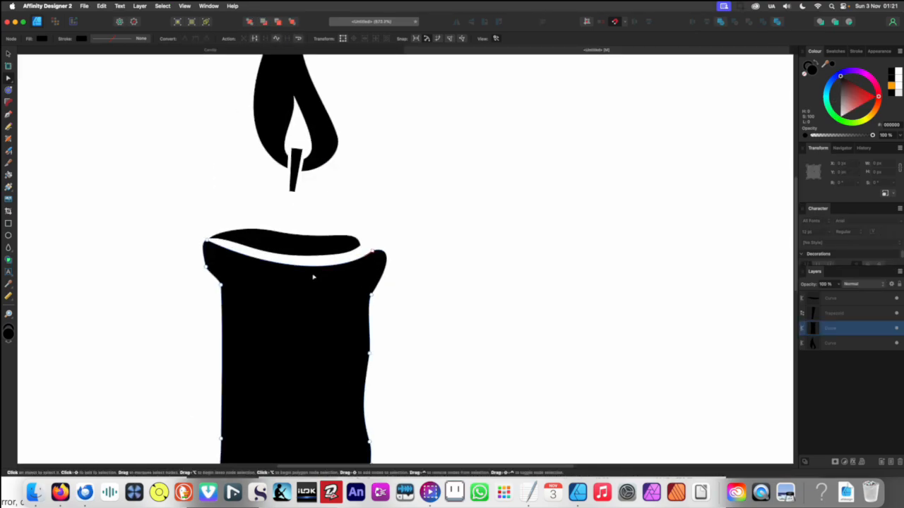
drag(309, 280, 295, 269)
scroll(290, 266, down, 5)
click(236, 263)
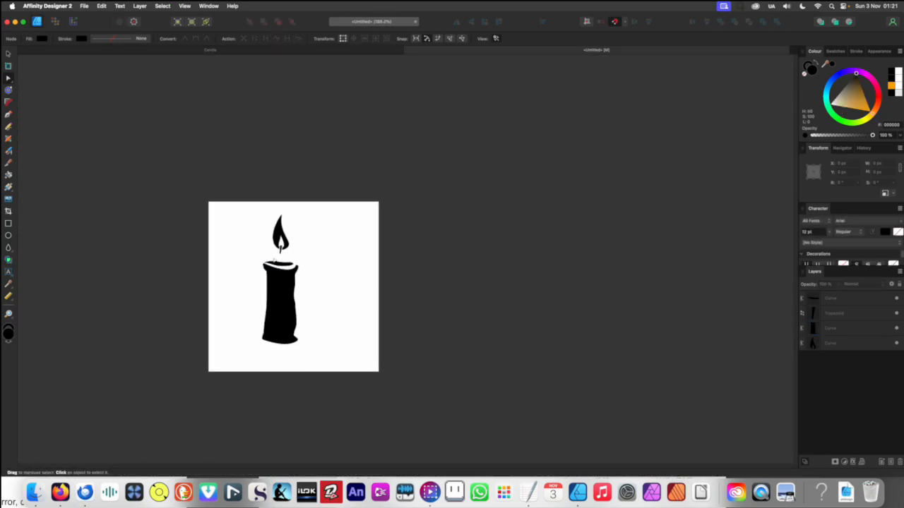
Reshape the rim's right end, extending its tip outward to nearly reach the body's right lip and narrow the white gap
scroll(300, 273, up, 5)
click(316, 289)
click(356, 293)
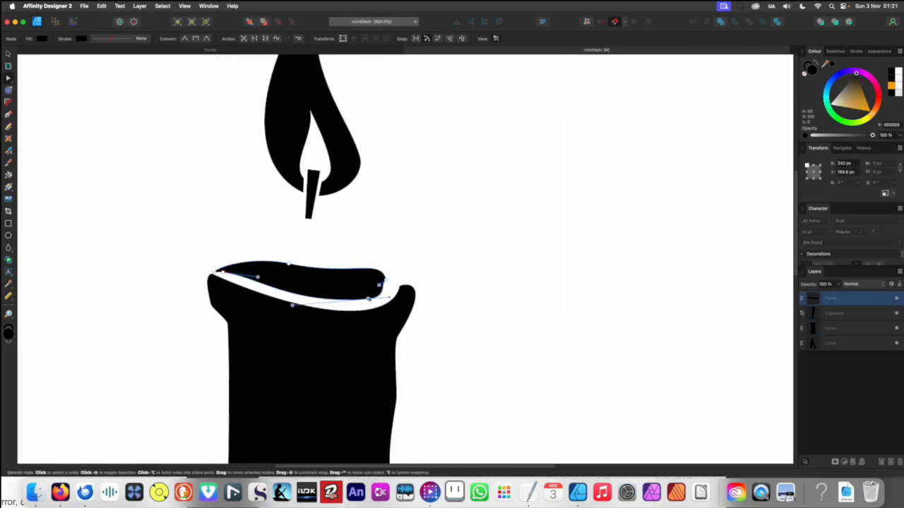
drag(379, 285, 397, 278)
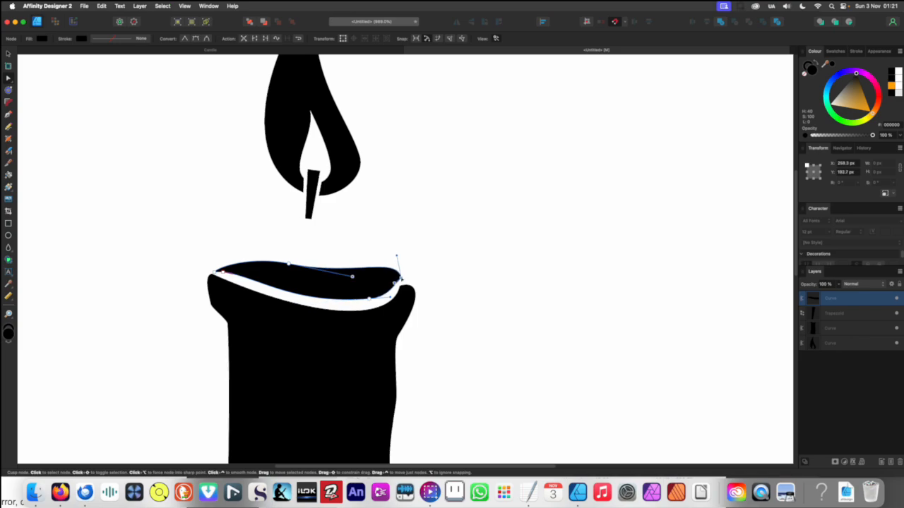
scroll(311, 267, down, 5)
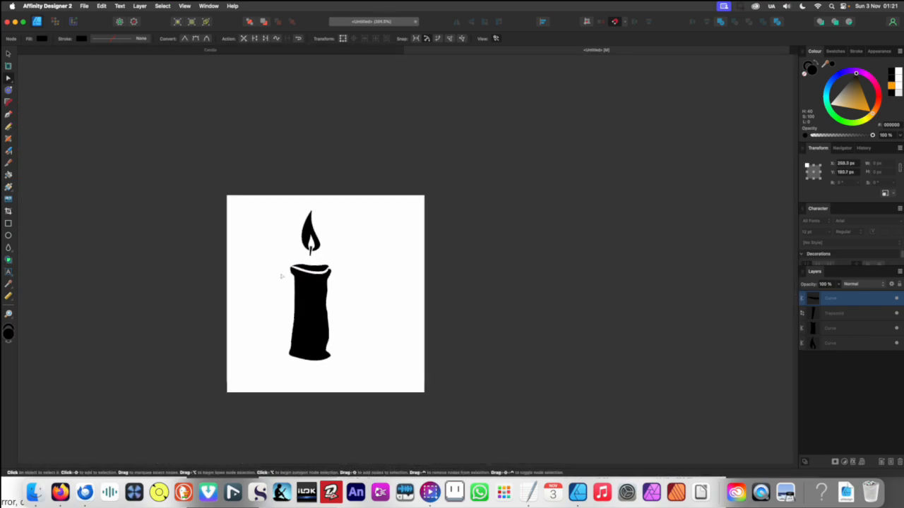
scroll(281, 276, down, 3)
click(245, 295)
Examine how the wick and flame sit on the reference candle in the Candle document, and return to the untitled drawing
scroll(281, 320, left, 2)
scroll(291, 320, up, 1)
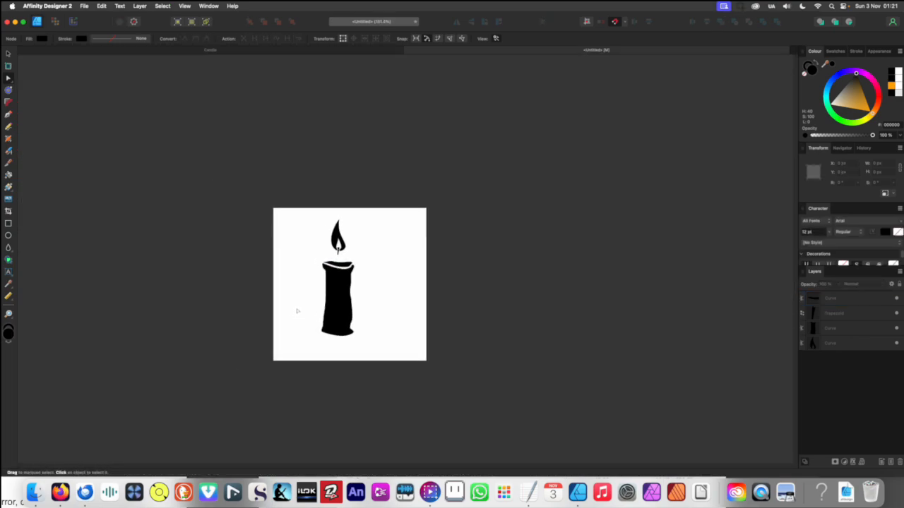
scroll(297, 311, up, 3)
scroll(311, 279, up, 1)
drag(281, 125, 289, 212)
key(v)
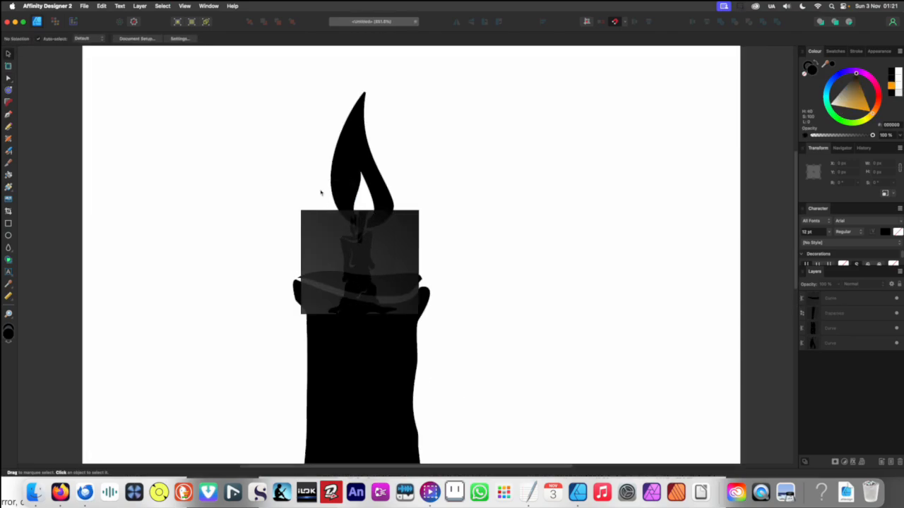
drag(292, 210, 316, 70)
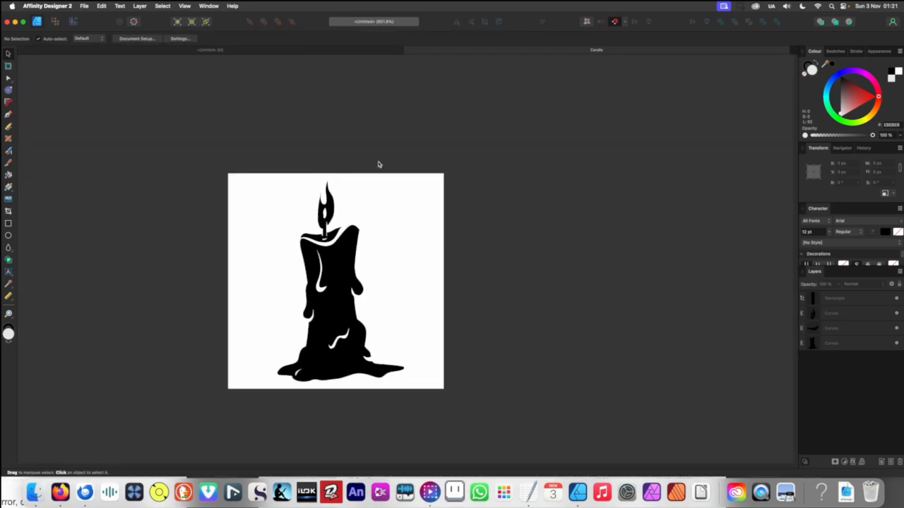
click(342, 51)
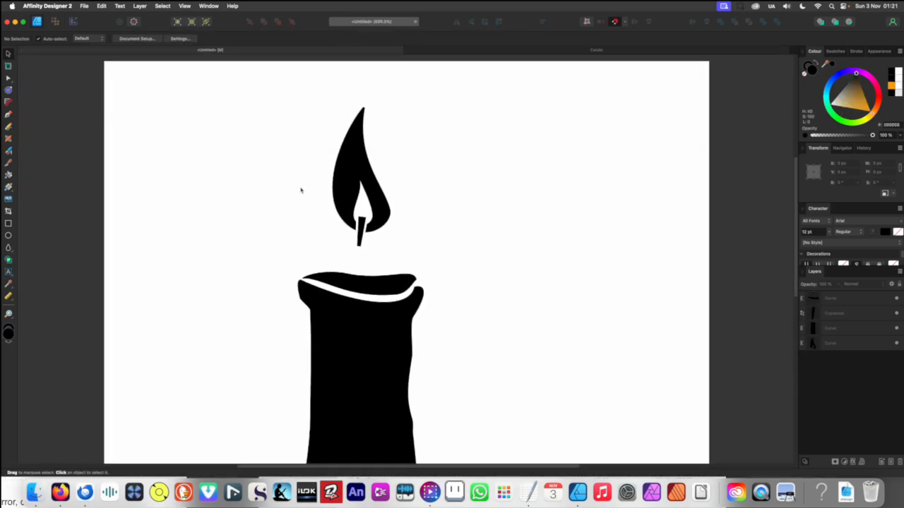
Select the flame and wick together and move them down until the wick's base meets the rim's upper edge
drag(301, 188, 394, 245)
drag(377, 206, 384, 243)
scroll(361, 230, down, 10)
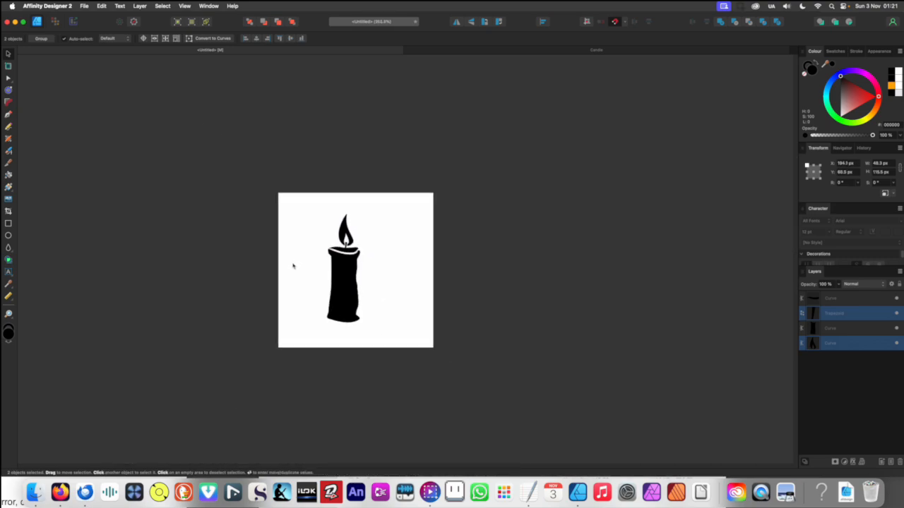
click(293, 264)
Try shortening the wick from its base to about 16 px tall
scroll(327, 258, up, 15)
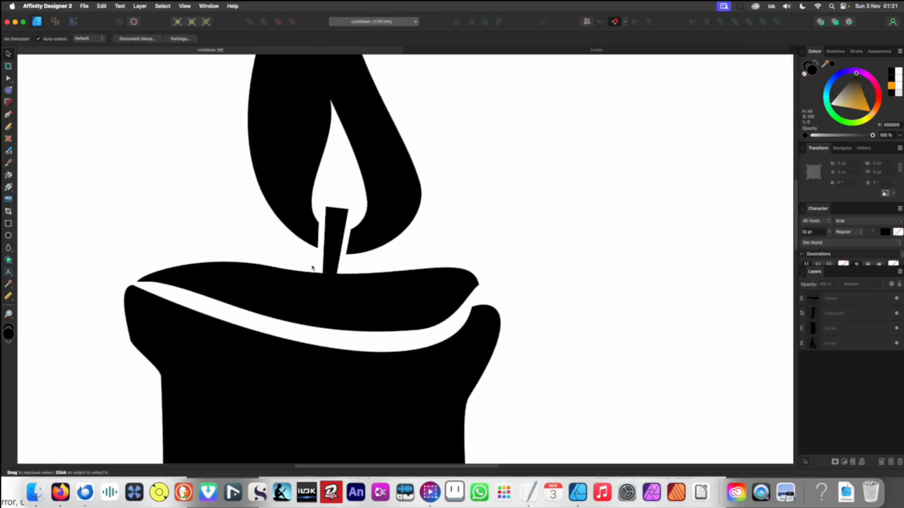
click(346, 248)
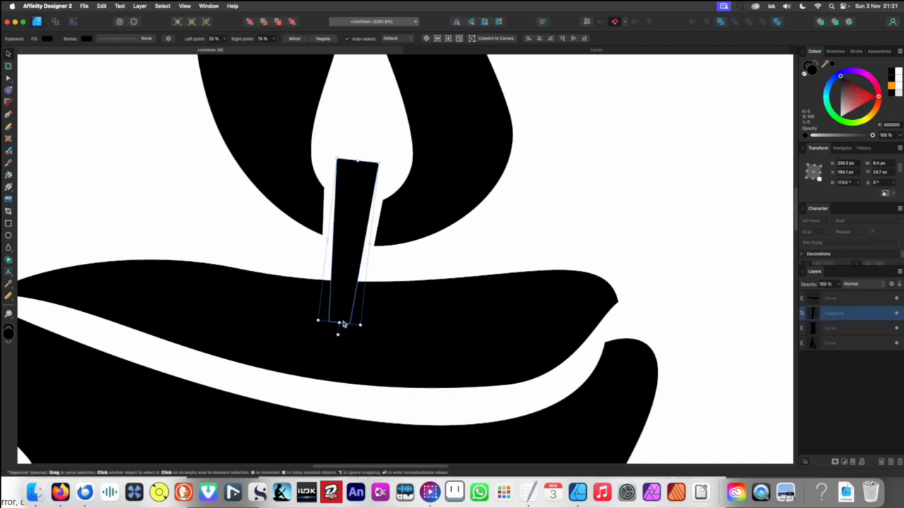
drag(343, 323, 355, 267)
scroll(360, 267, down, 15)
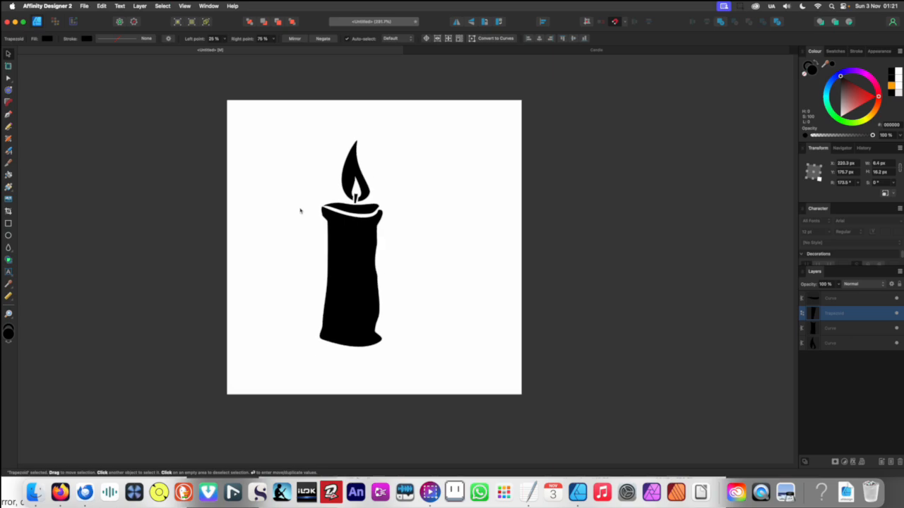
Stretch the wick's base down so it overlaps the rim, making the wick about 23 px tall
click(330, 190)
scroll(331, 191, up, 15)
click(333, 200)
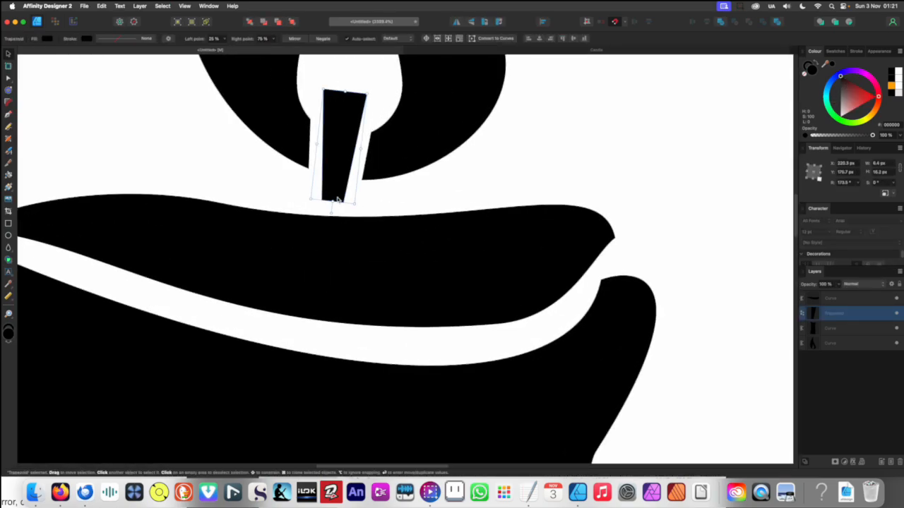
drag(333, 200, 326, 248)
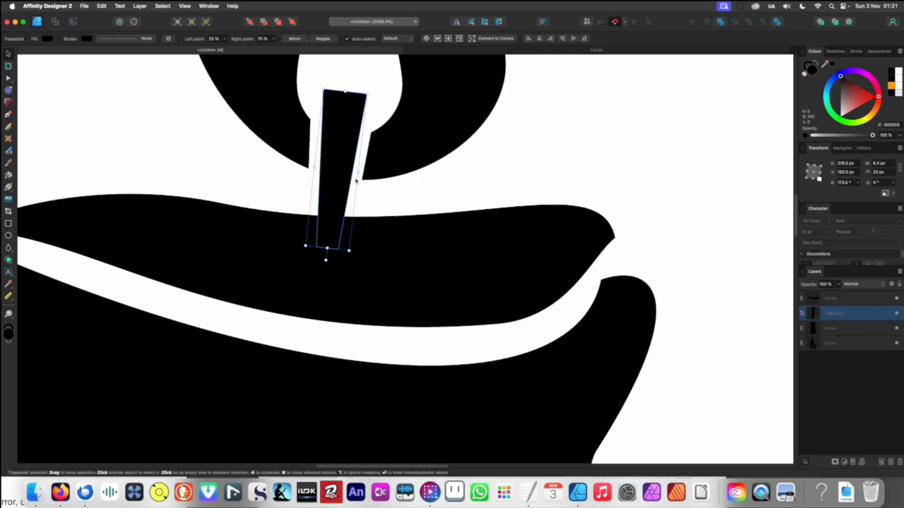
click(356, 182)
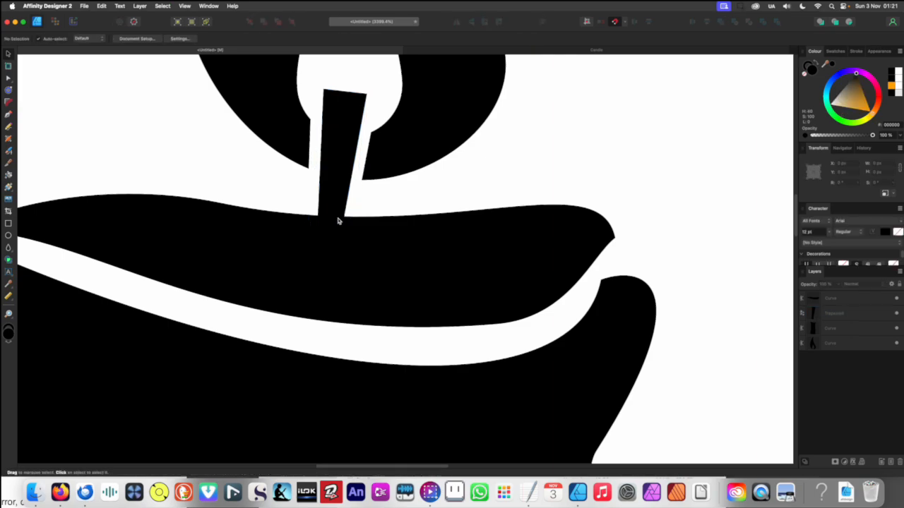
Draw a closed U-shaped outline with no stroke around the wick's base with the Pen tool, about 6.9 by 8.1 px
scroll(338, 220, up, 2)
click(344, 214)
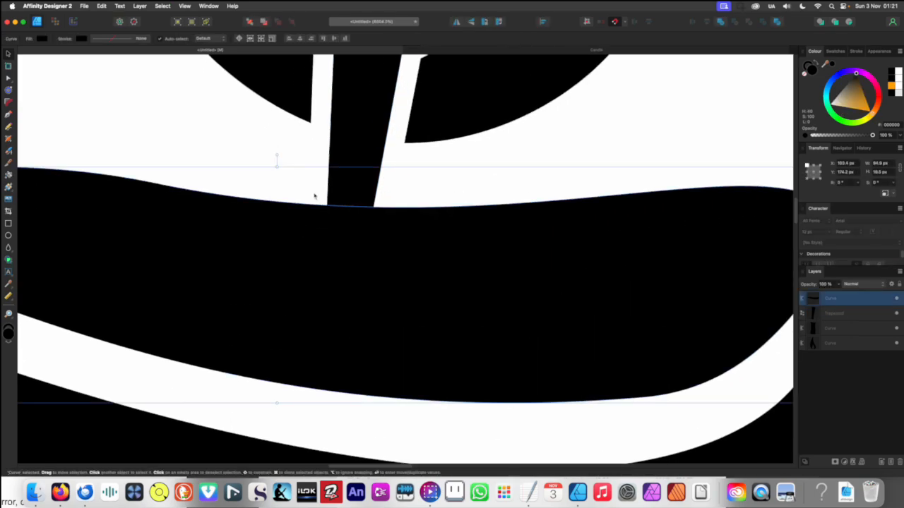
click(322, 202)
key(p)
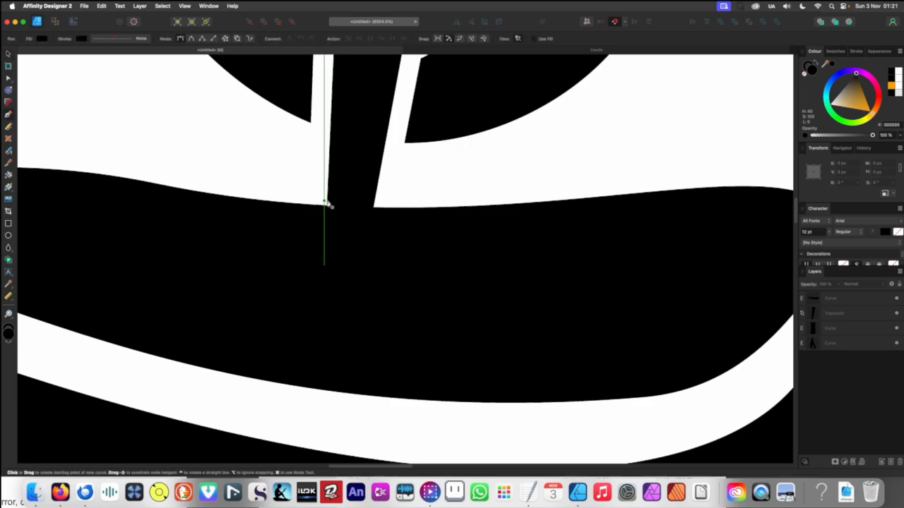
click(327, 200)
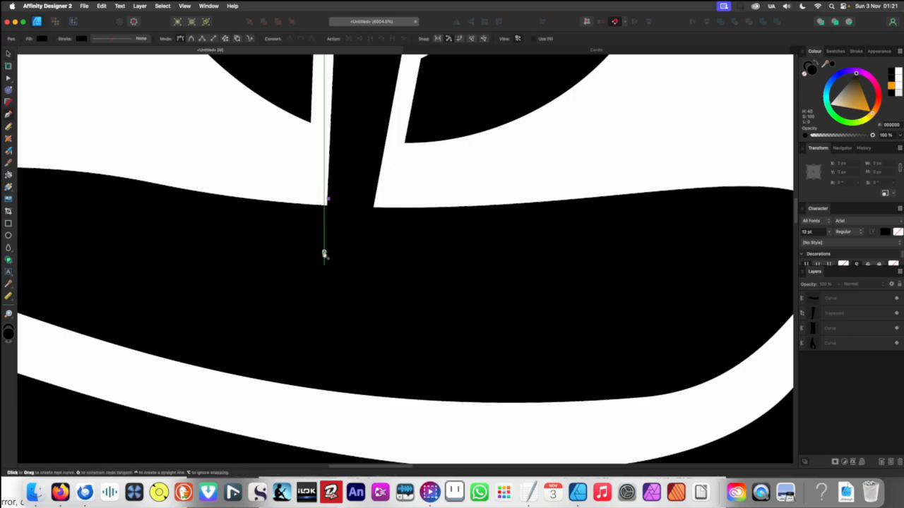
click(324, 253)
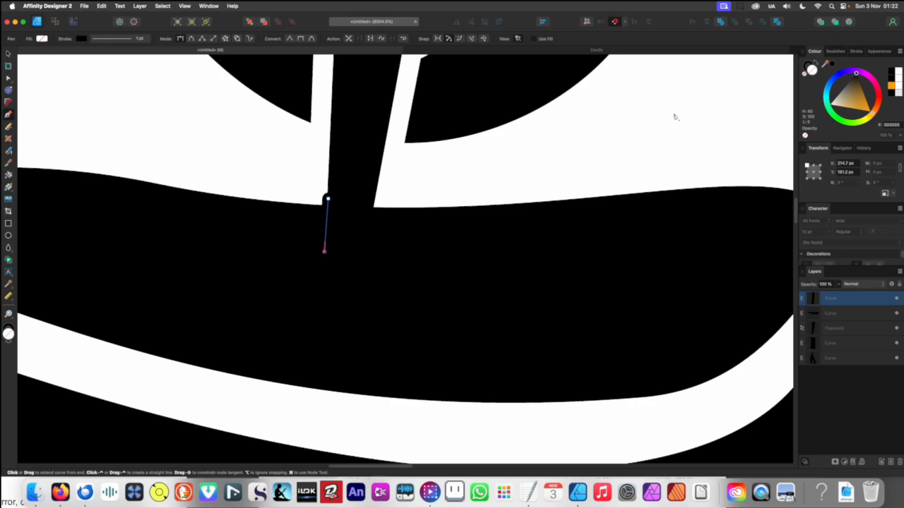
click(808, 65)
click(804, 74)
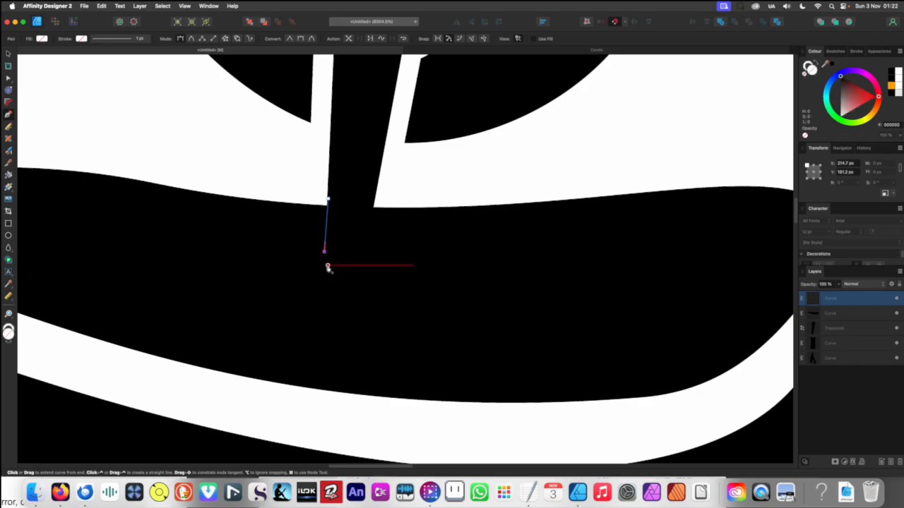
click(366, 270)
click(375, 197)
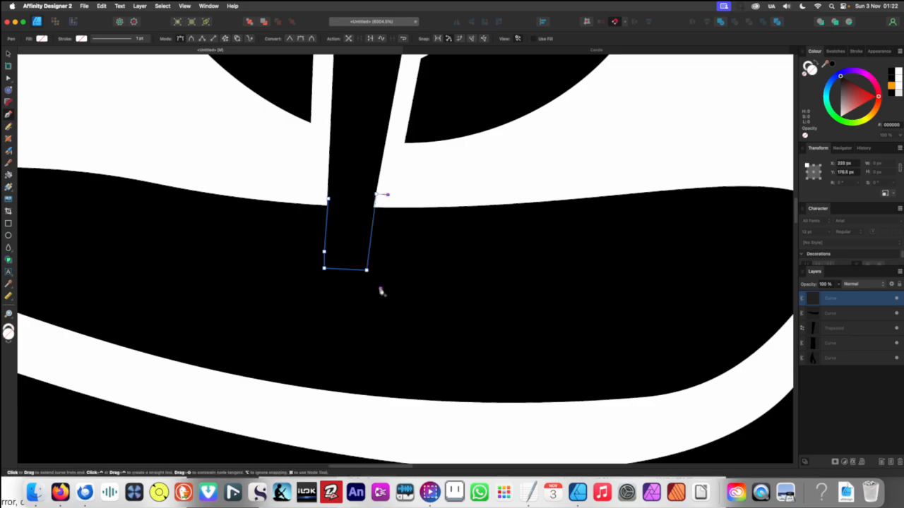
drag(318, 291, 304, 274)
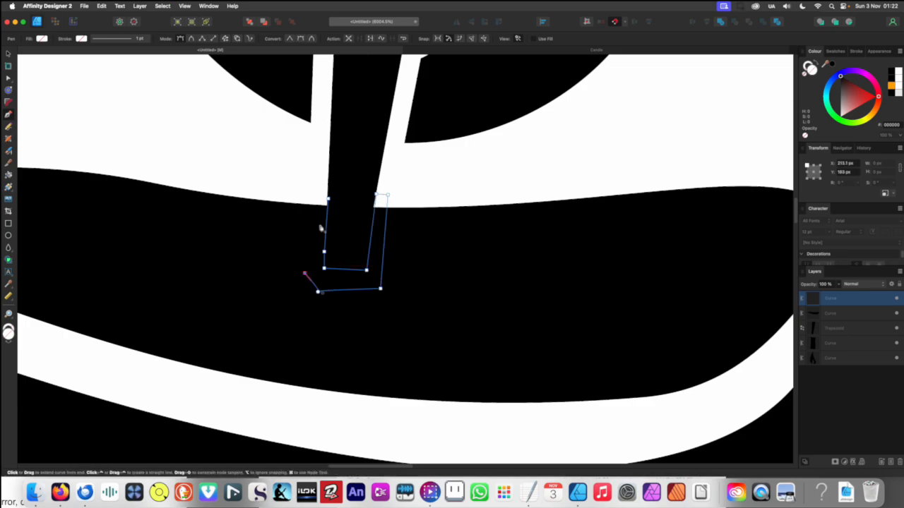
click(314, 202)
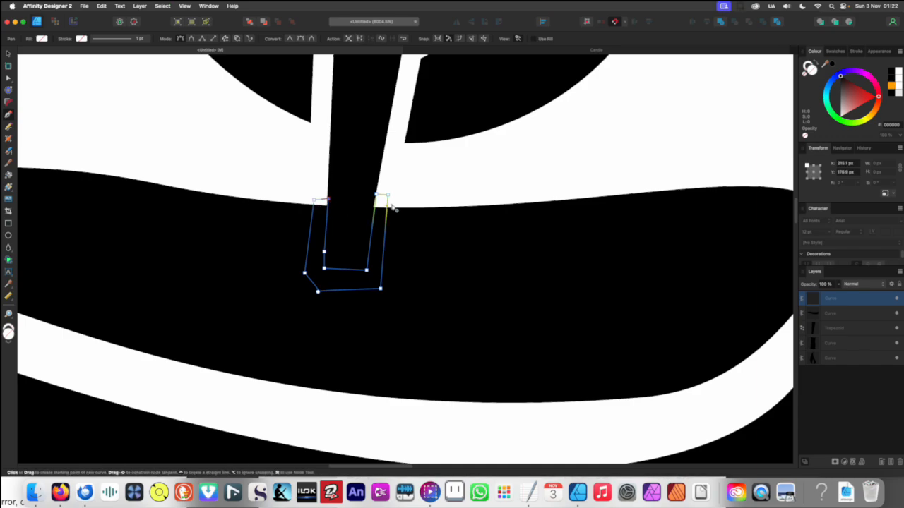
Fill the U-shape white with a colour sampled from the background
key(i)
click(417, 184)
key(v)
scroll(386, 220, down, 4)
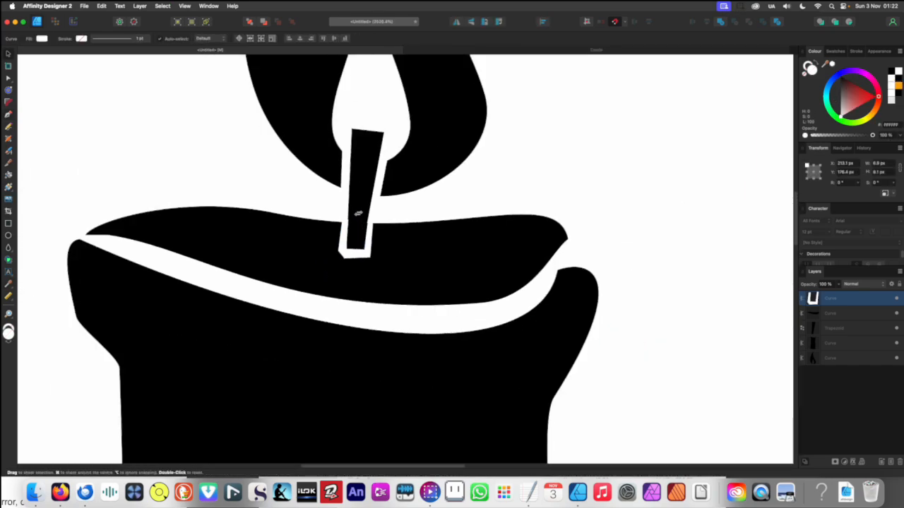
scroll(358, 213, down, 4)
click(200, 223)
Recolour the U-shape at the wick's base red
scroll(306, 218, up, 8)
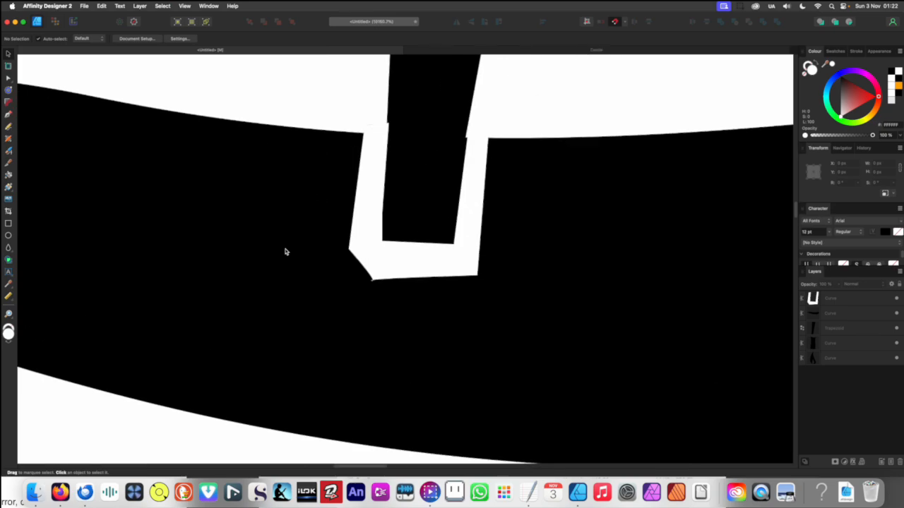
scroll(317, 275, up, 3)
click(416, 308)
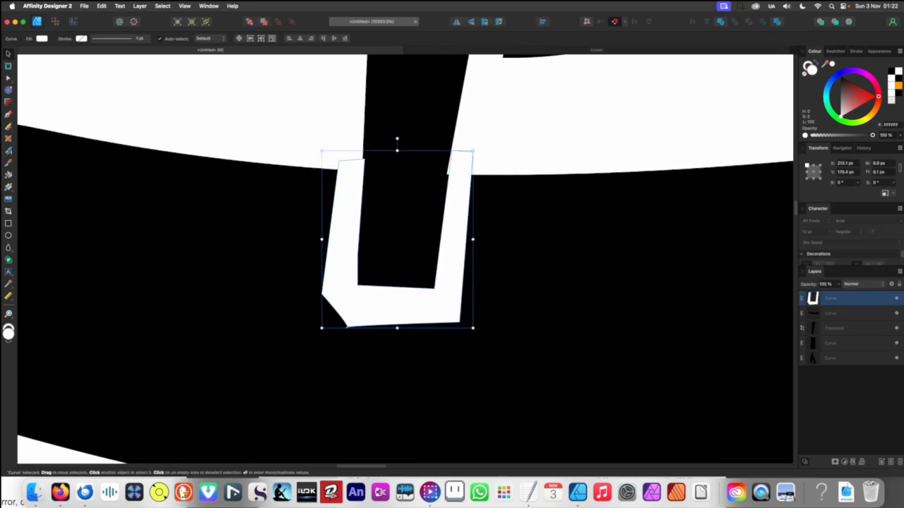
click(863, 95)
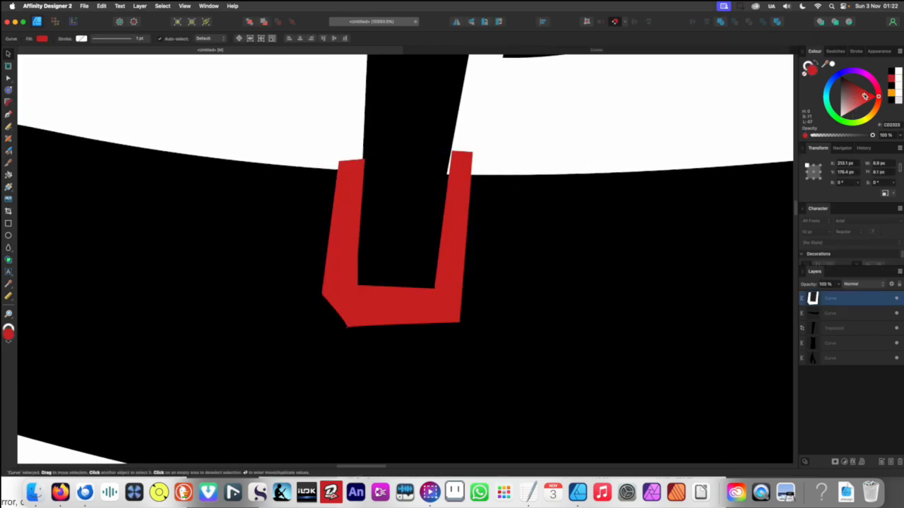
click(535, 152)
Bow the U-shape's inner bottom edge downward into a curve
scroll(463, 203, up, 2)
key(i)
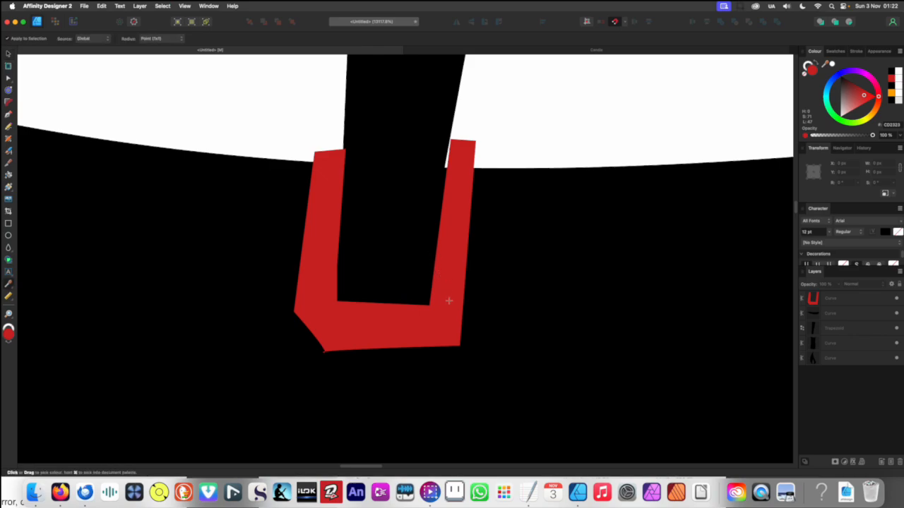
key(v)
scroll(441, 310, up, 2)
click(436, 311)
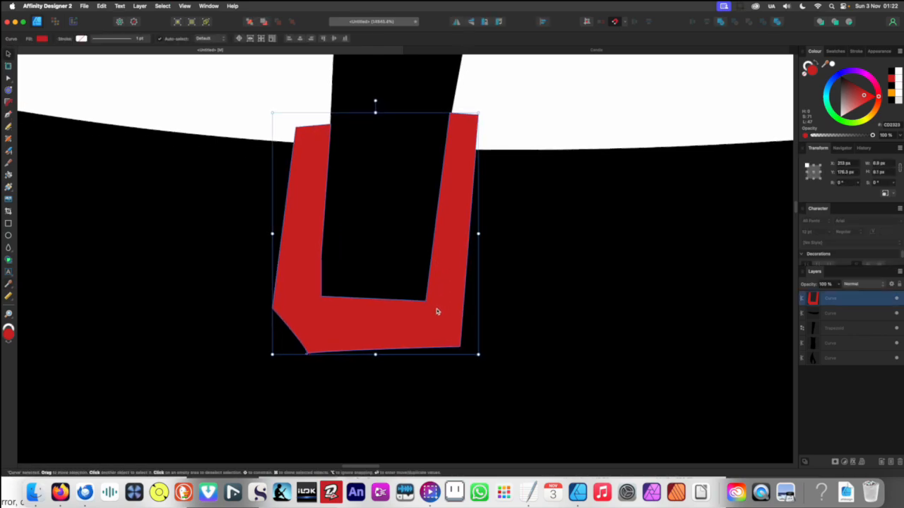
key(a)
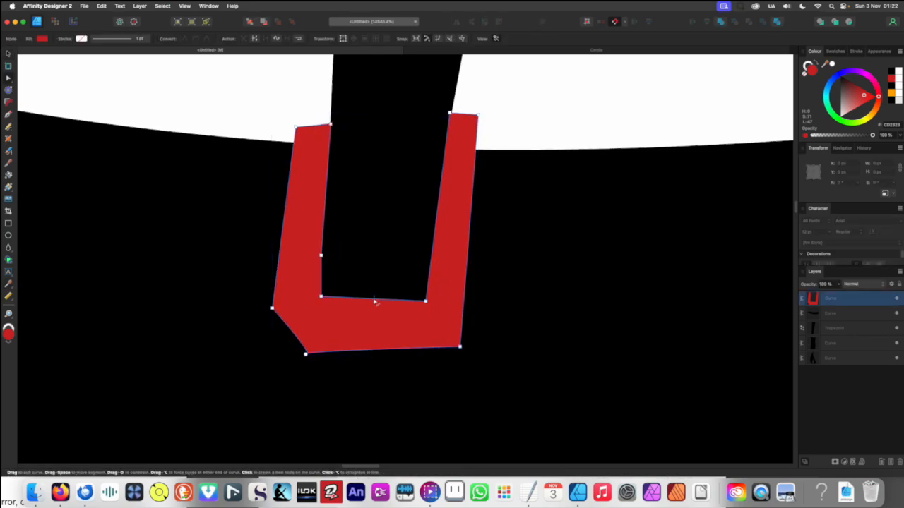
drag(374, 300, 372, 314)
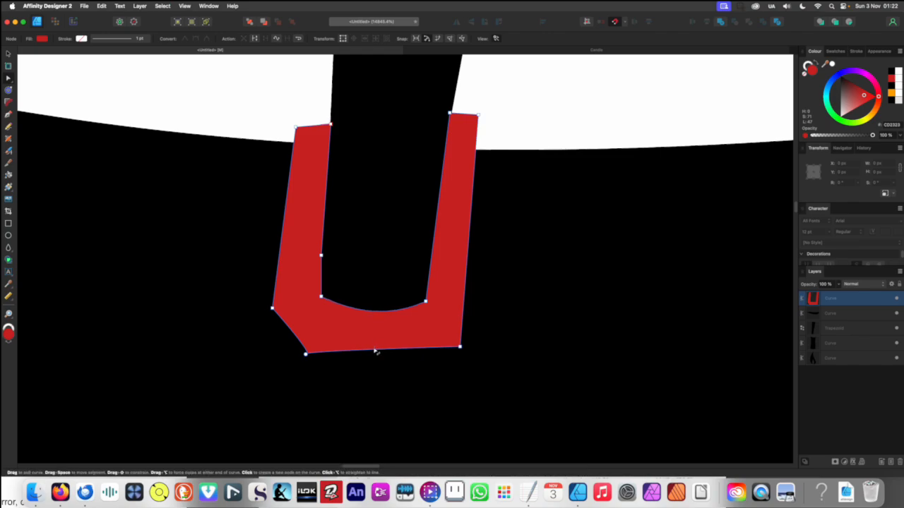
Remove the extra lower-left node from the U-shape, then round its outer bottom edge and pull both outer bottom corners inward
drag(296, 343, 316, 360)
key(super+z)
key(Delete)
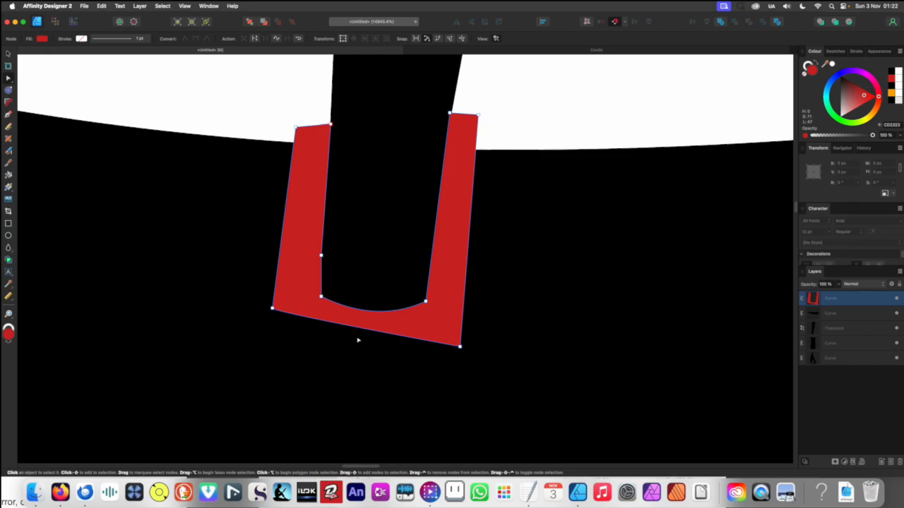
drag(365, 329, 361, 359)
drag(461, 344, 453, 337)
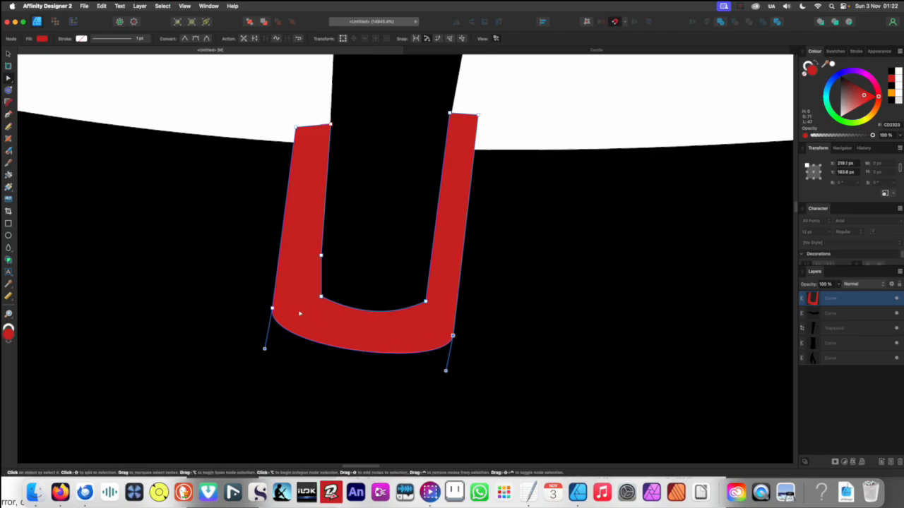
drag(272, 309, 285, 303)
scroll(364, 266, down, 10)
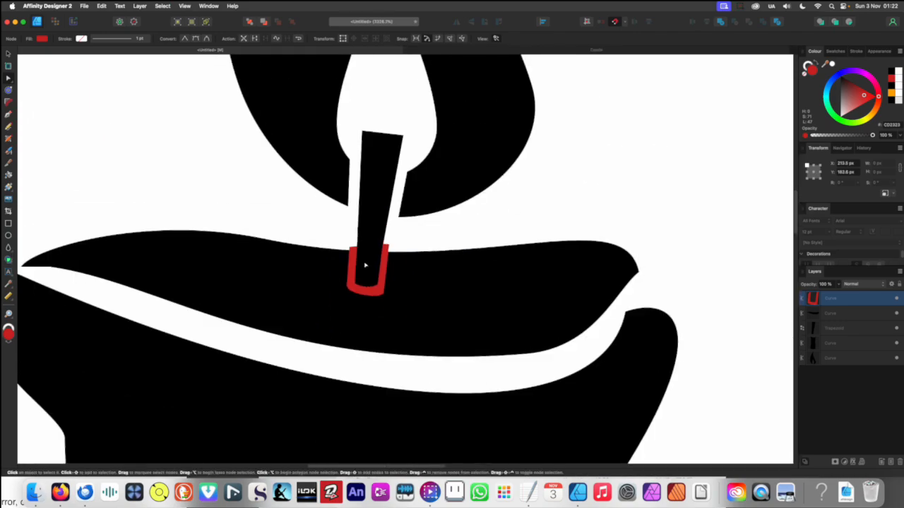
Change the U-shape's fill back to white and deselect it
scroll(387, 257, up, 5)
key(v)
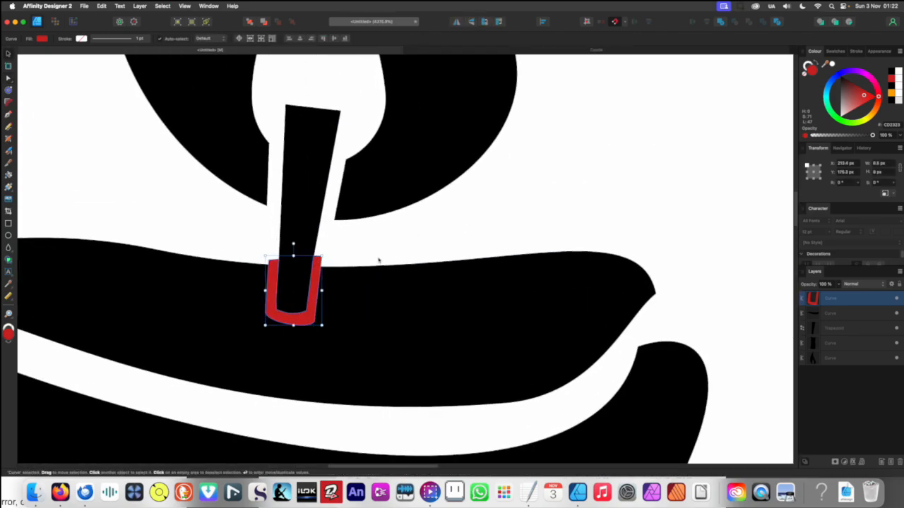
key(super+d)
scroll(273, 259, down, 8)
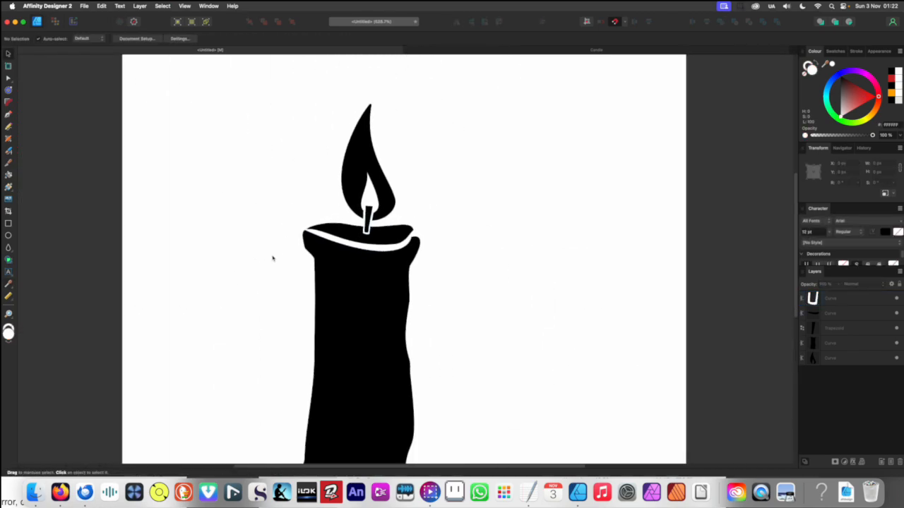
scroll(261, 254, down, 3)
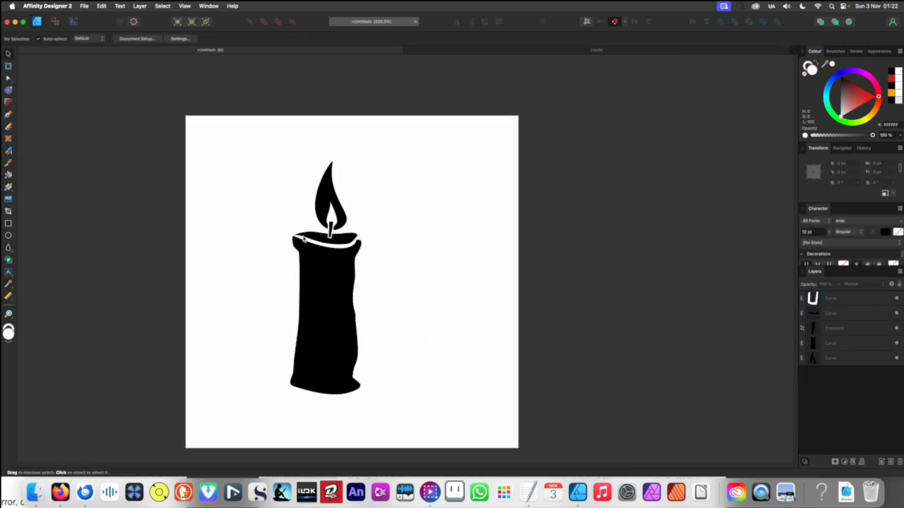
Move the white U-shape off the wick's base and delete it
scroll(311, 240, up, 10)
click(424, 247)
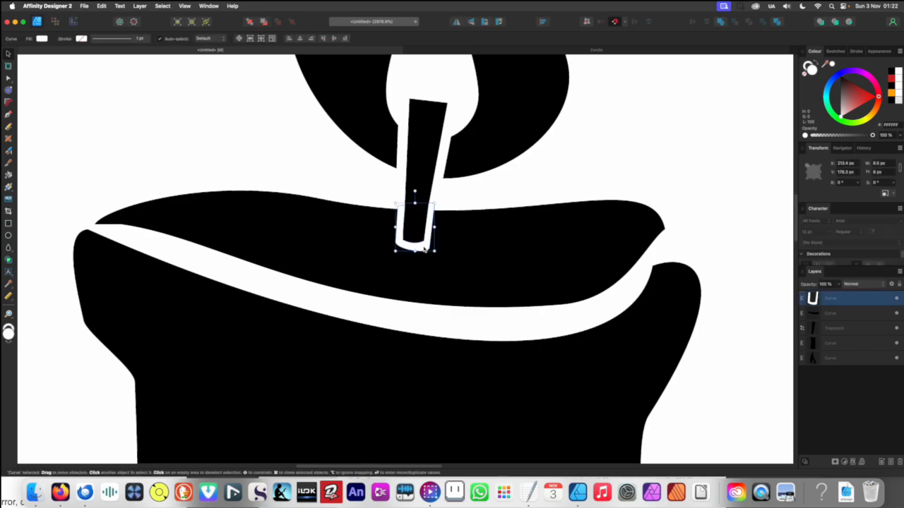
drag(423, 250, 467, 259)
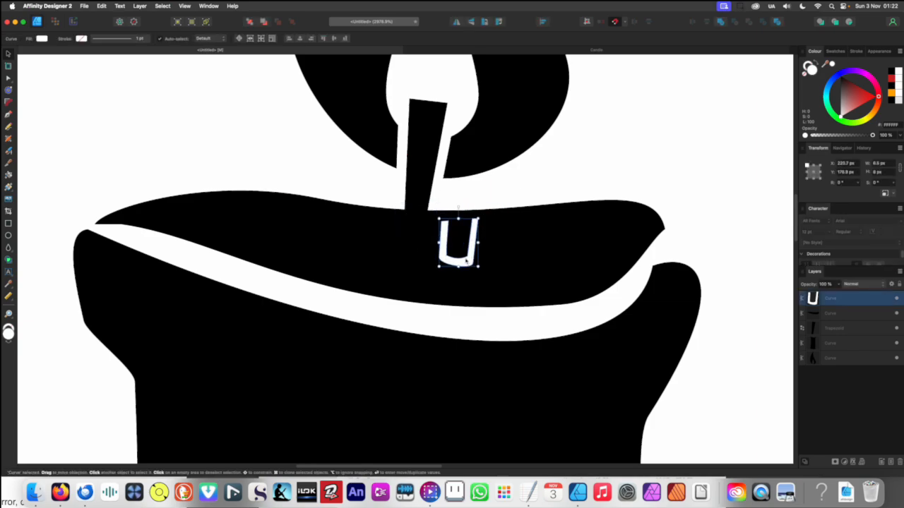
key(Delete)
Draw a narrow triangle with the Pen tool along the right edge of the wick's base and fill it with the sampled background white
scroll(449, 238, up, 3)
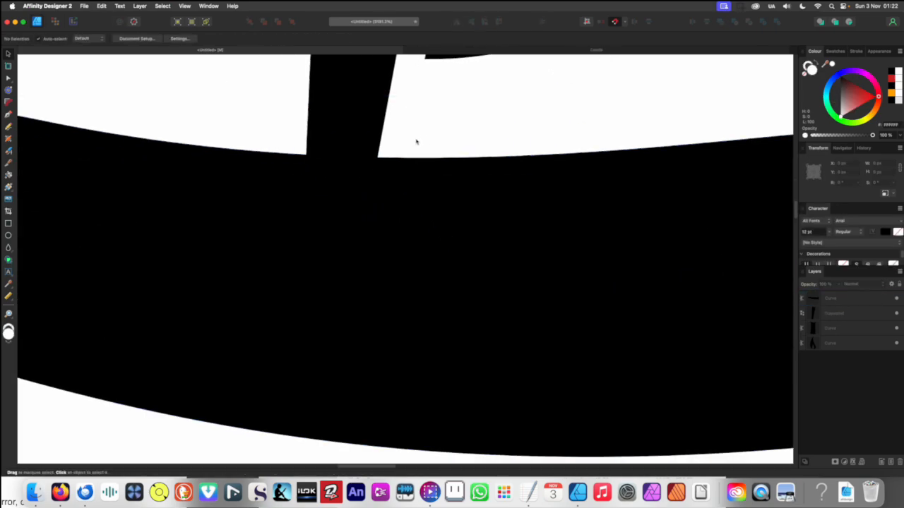
key(p)
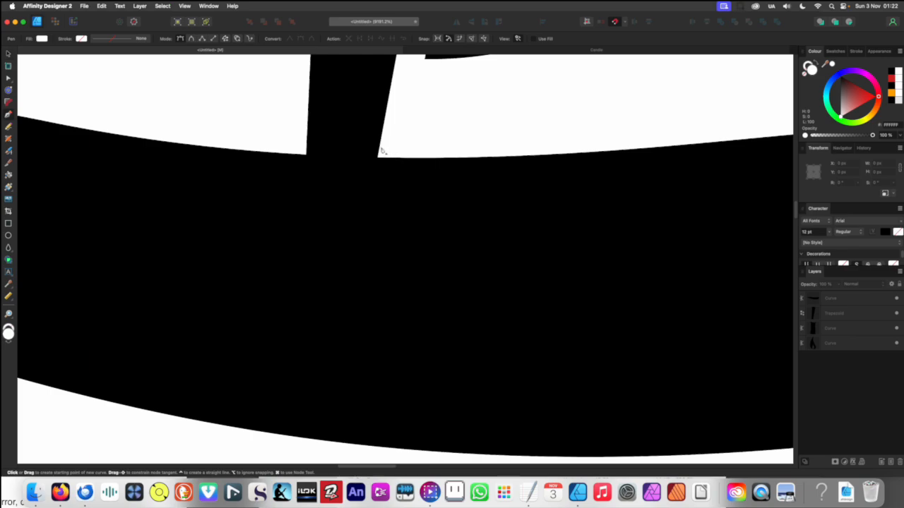
click(380, 147)
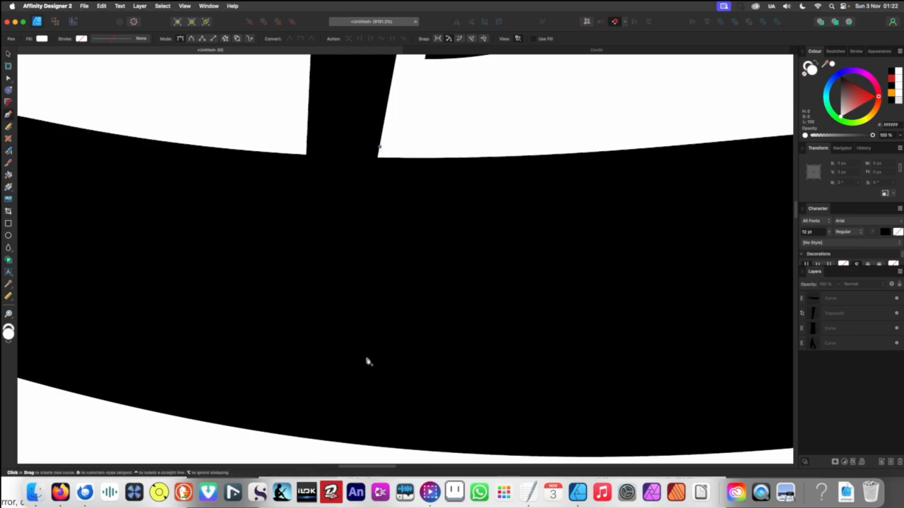
click(348, 310)
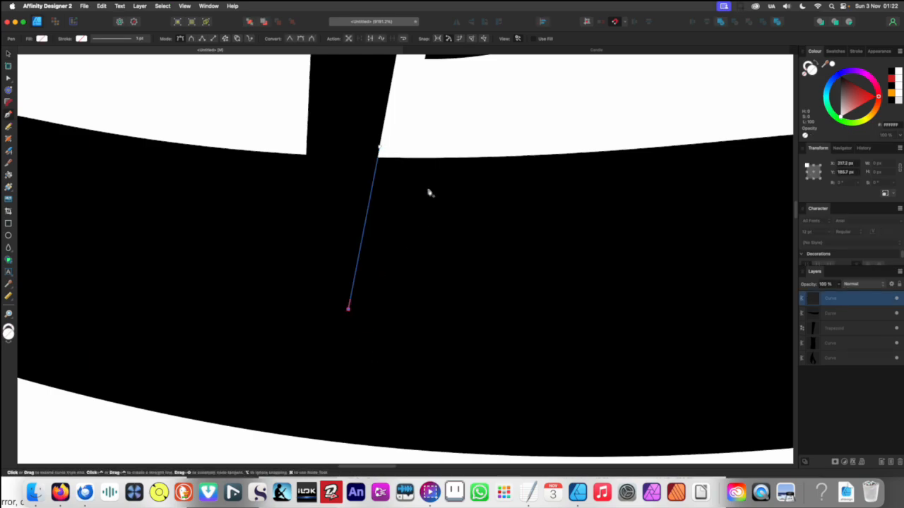
click(417, 150)
key(i)
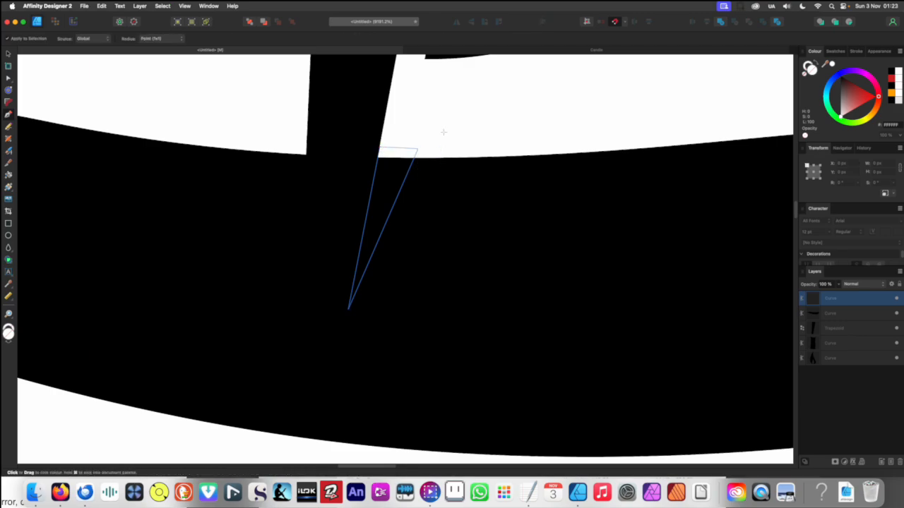
click(444, 132)
scroll(436, 198, down, 15)
key(v)
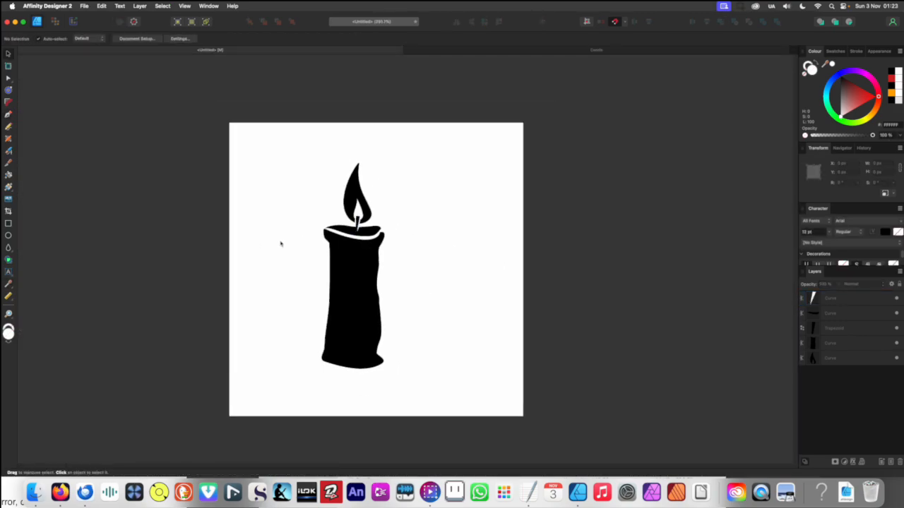
Subtract the white triangle from the candle's upper rim shape and deselect the result
scroll(358, 226, up, 10)
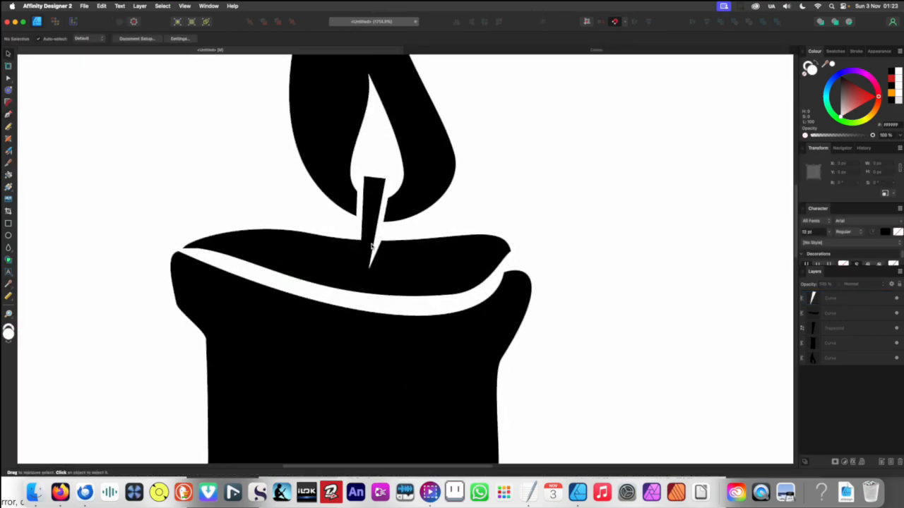
shift+click(448, 254)
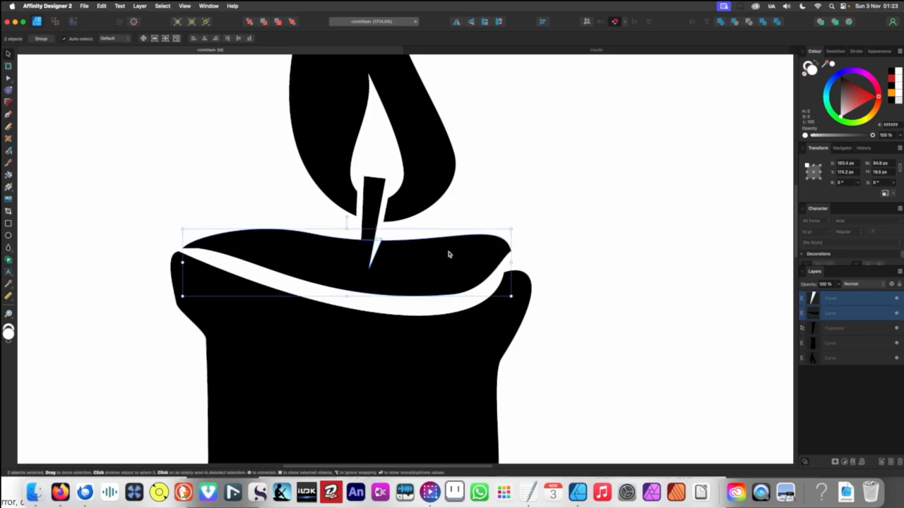
click(735, 24)
click(557, 131)
scroll(343, 186, down, 10)
Move the whole candle off the page to check that its gaps are truly cut out, and return it to the page
drag(295, 119, 97, 303)
click(141, 306)
scroll(120, 261, up, 5)
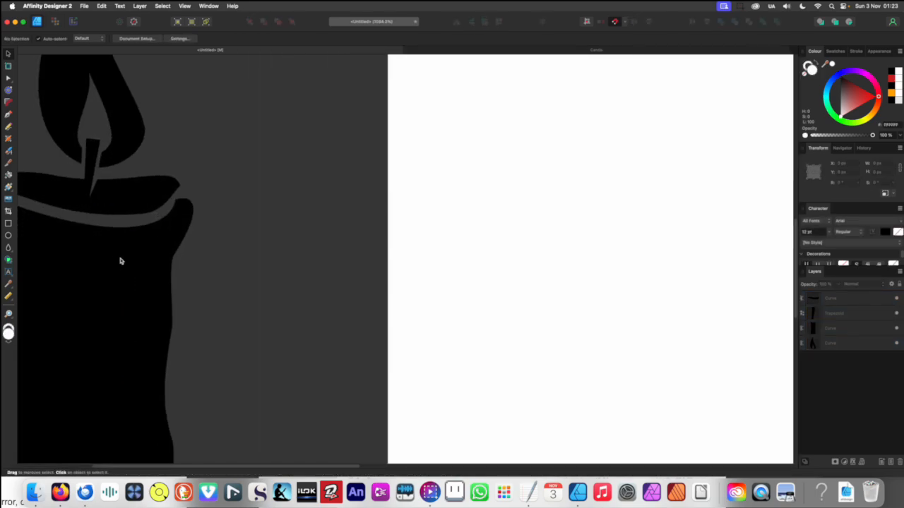
scroll(120, 261, left, 5)
scroll(196, 207, down, 5)
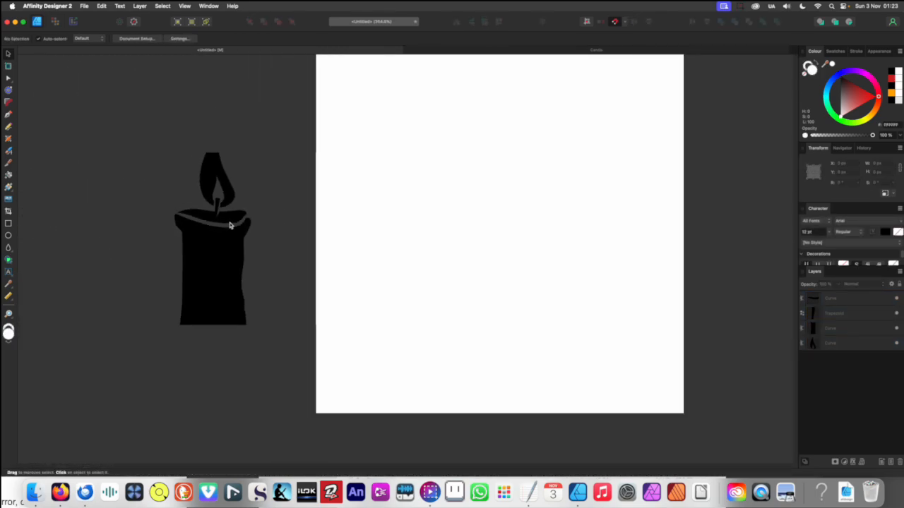
drag(155, 157, 260, 354)
drag(228, 316, 402, 278)
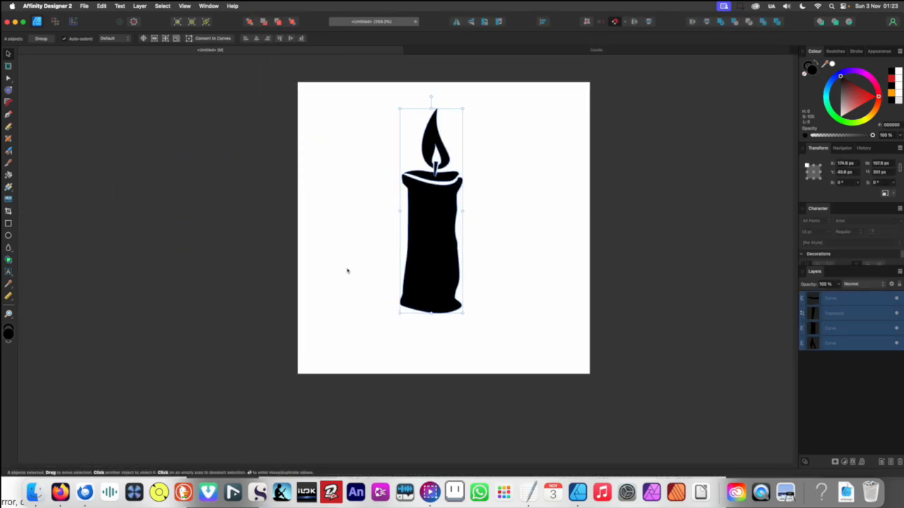
click(276, 270)
scroll(272, 269, right, 4)
scroll(268, 268, up, 2)
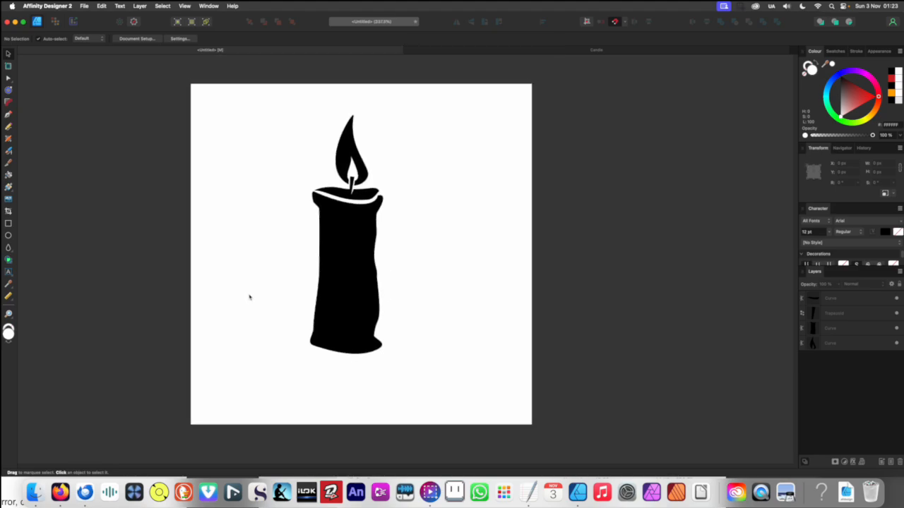
Draw a thin white crescent freehand below the rim, about 80 px wide, tilt it by about 7° and shift it to the right
scroll(300, 276, up, 6)
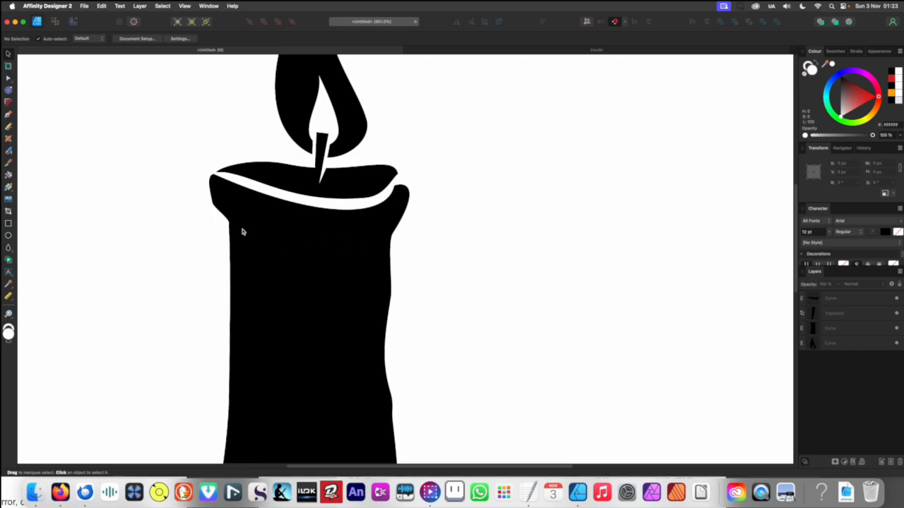
key(n)
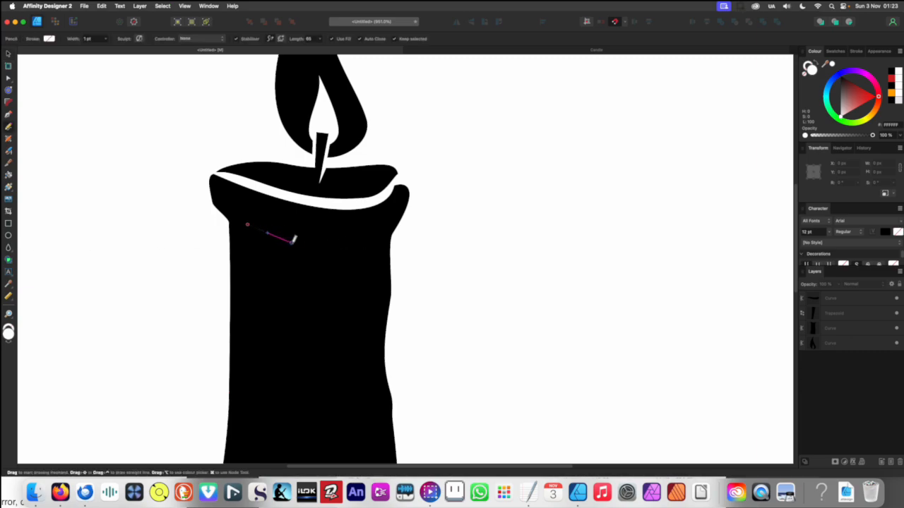
mouse_move(292, 241)
mouse_down()
mouse_move(414, 222)
mouse_move(351, 254)
mouse_move(293, 247)
mouse_move(247, 225)
mouse_up()
key(v)
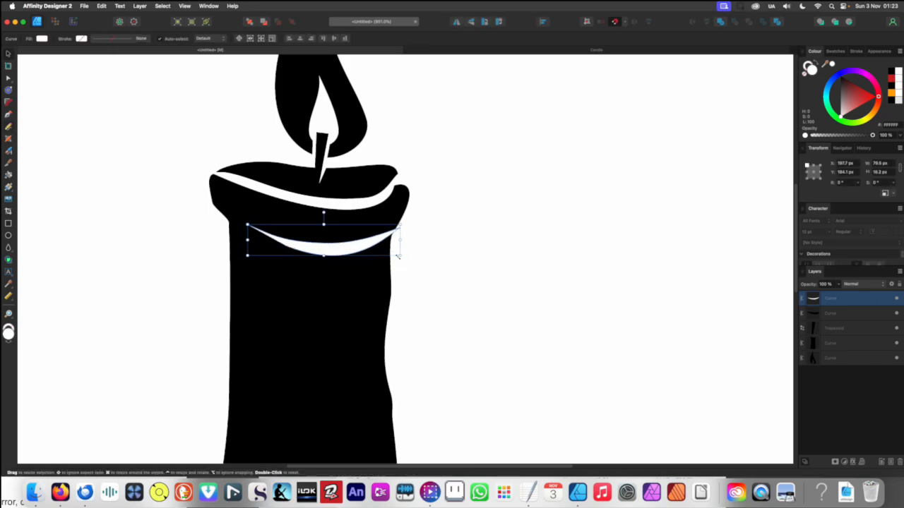
drag(402, 257, 417, 240)
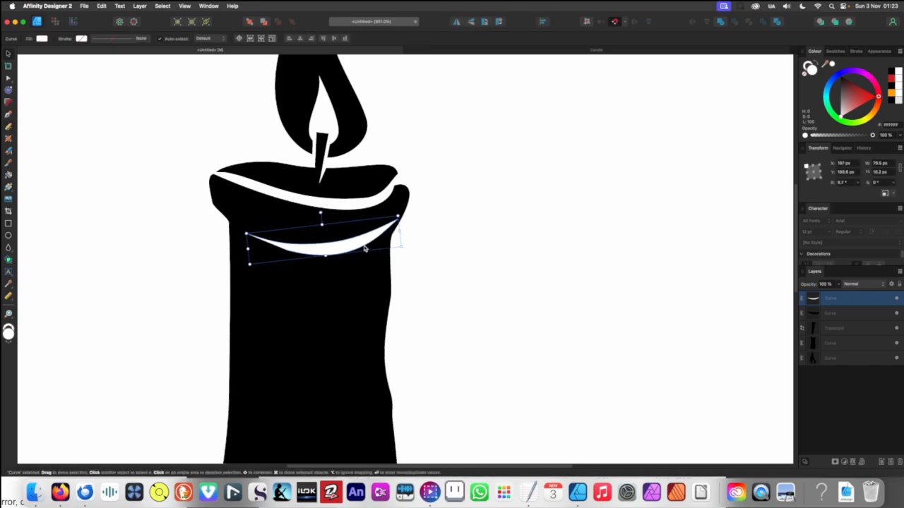
drag(359, 248, 372, 248)
scroll(334, 227, down, 8)
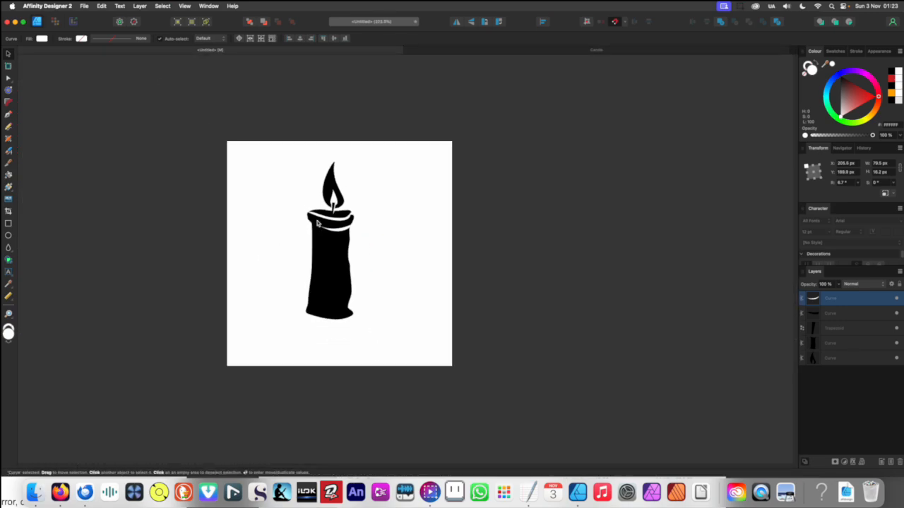
Flatten the white crescent below the rim to about 13 px high and deselect it
click(253, 233)
scroll(316, 236, up, 10)
click(352, 248)
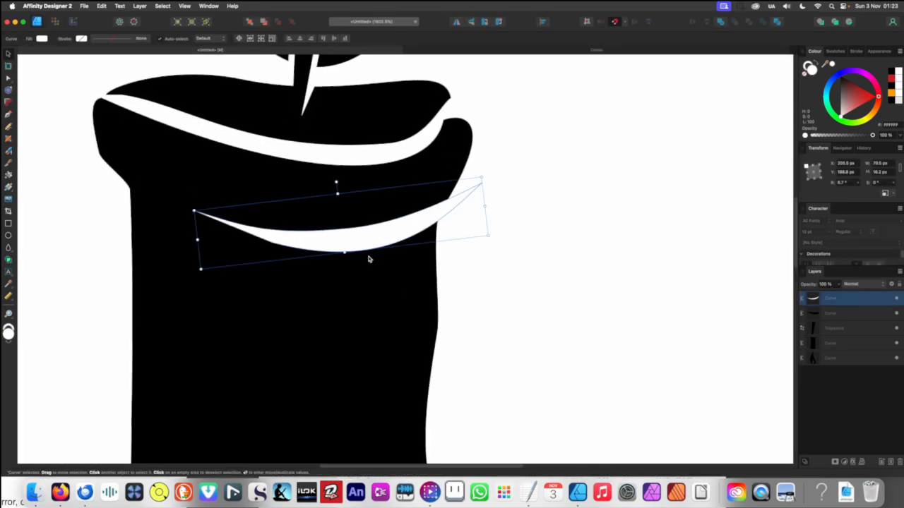
drag(345, 253, 342, 240)
scroll(373, 218, down, 5)
scroll(283, 232, down, 8)
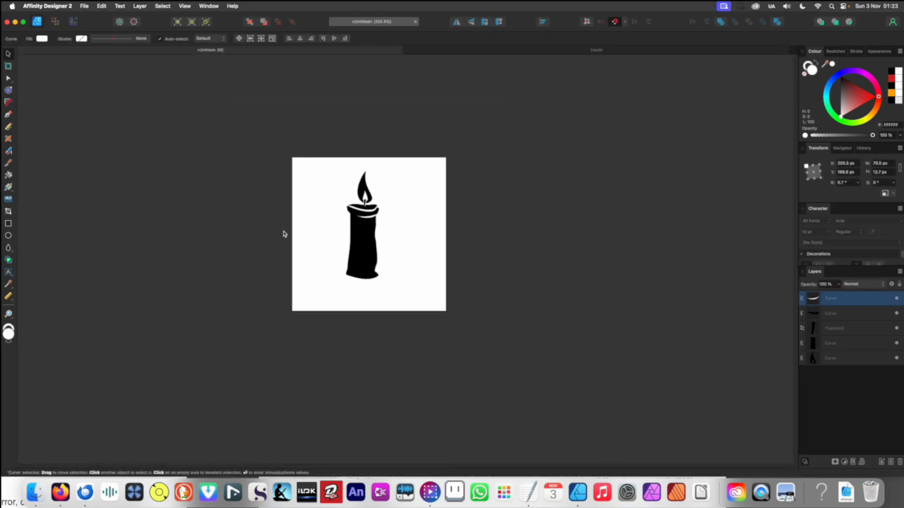
click(282, 232)
Move the white crescent further past the candle's right edge and tilt it to 17°
scroll(357, 214, up, 10)
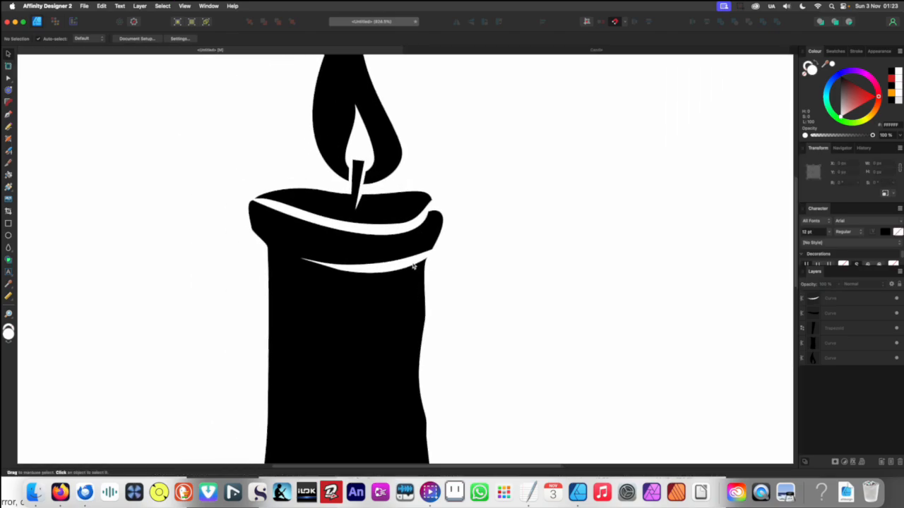
click(414, 265)
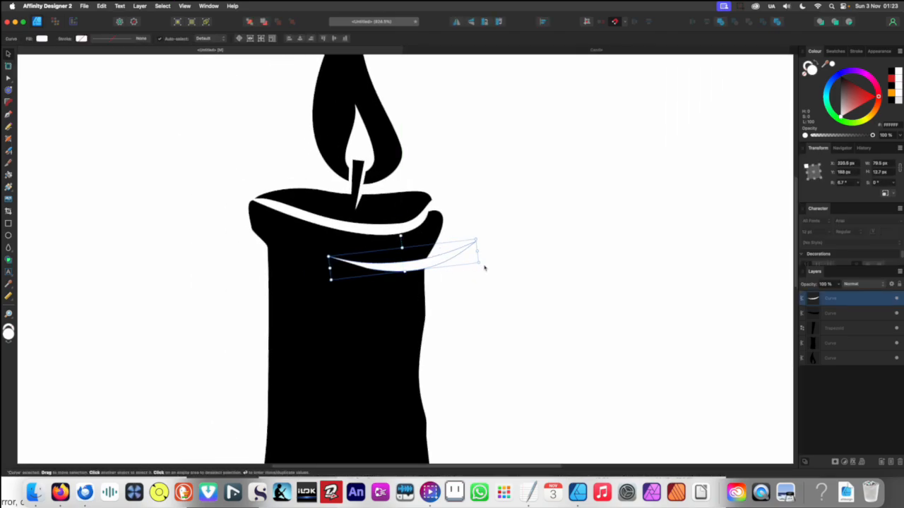
drag(484, 267, 487, 238)
scroll(353, 231, down, 5)
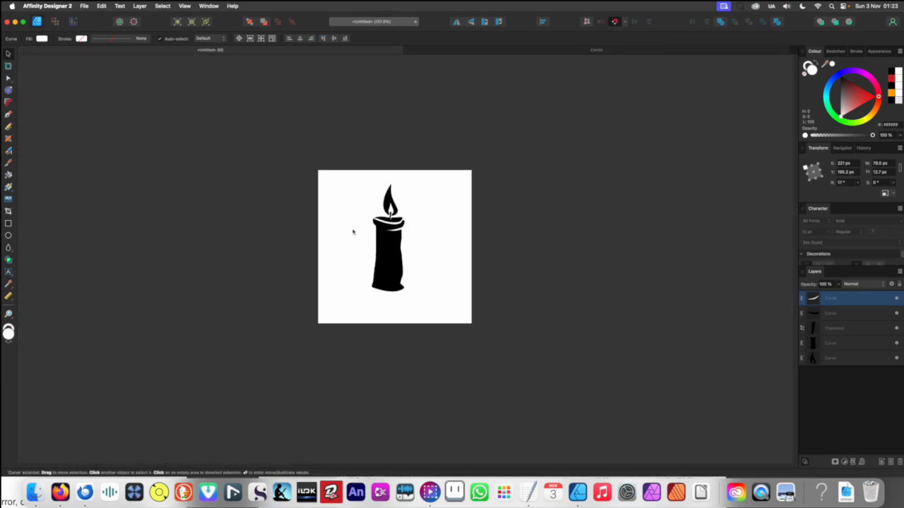
scroll(353, 232, down, 1)
click(334, 229)
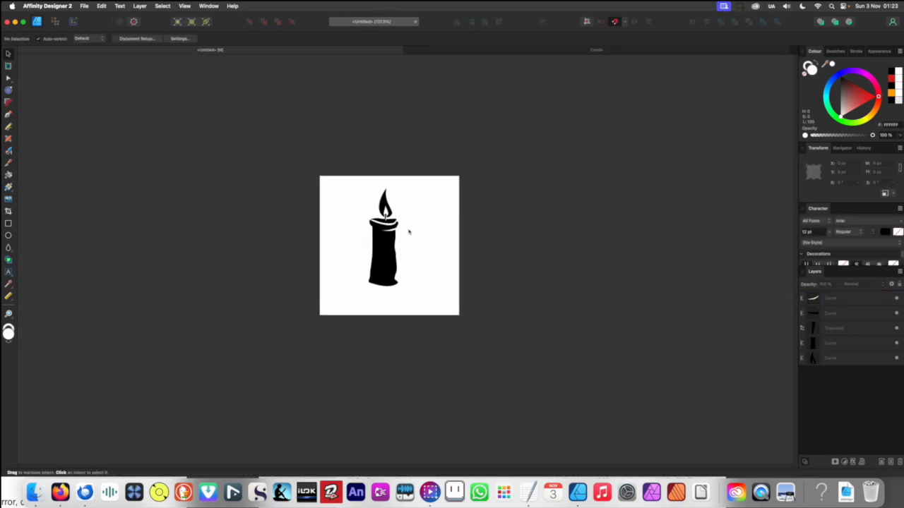
Delete the white crescent below the rim
scroll(408, 232, up, 10)
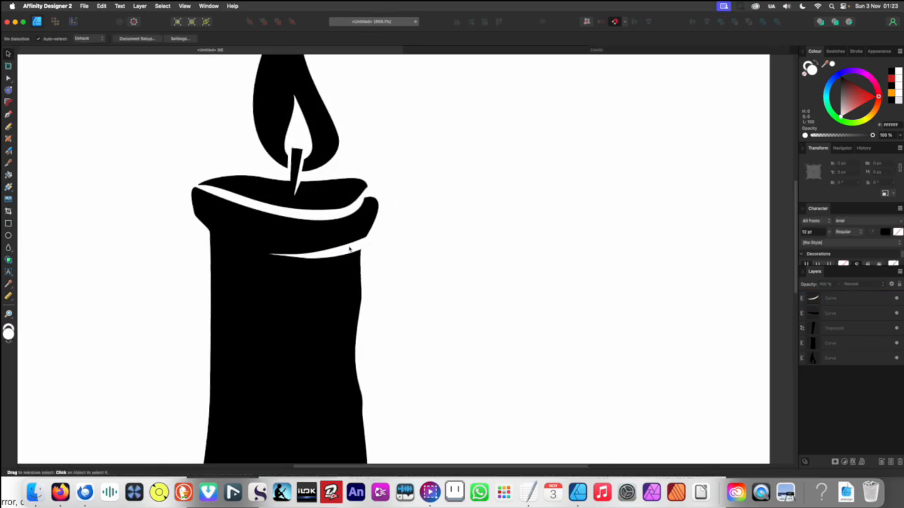
click(350, 248)
key(Delete)
Draw a tapered white sliver freehand, about 58 px wide, cutting in from the candle's left edge below the rim
scroll(273, 264, left, 2)
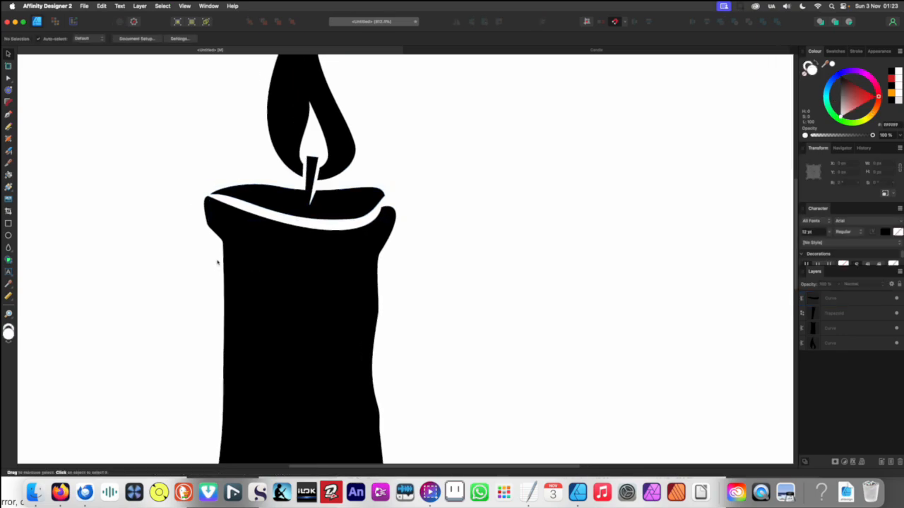
key(n)
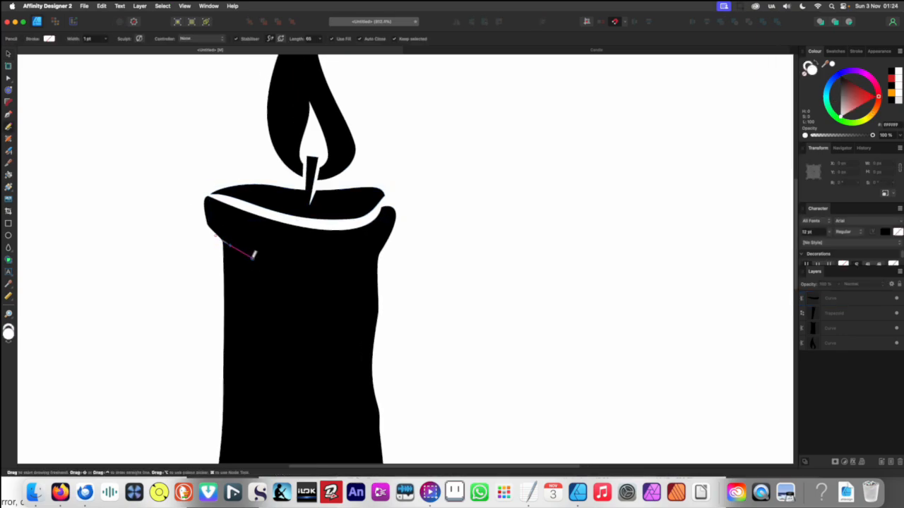
mouse_move(281, 265)
mouse_down()
mouse_move(331, 272)
mouse_move(267, 272)
mouse_move(215, 236)
mouse_up()
scroll(297, 247, down, 10)
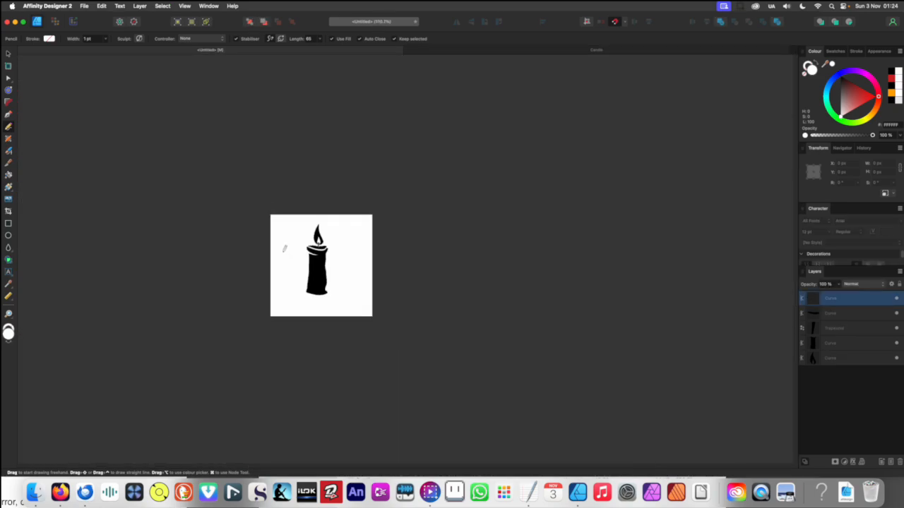
key(v)
click(304, 263)
scroll(318, 247, up, 6)
scroll(318, 246, up, 10)
Subtract the white sliver below the rim's left side from the candle body and deselect the result
click(201, 289)
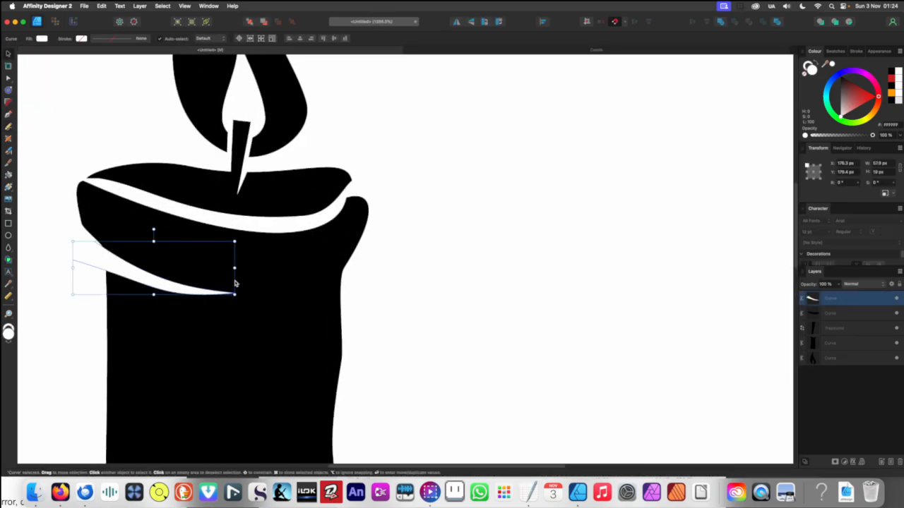
shift+click(268, 279)
click(733, 27)
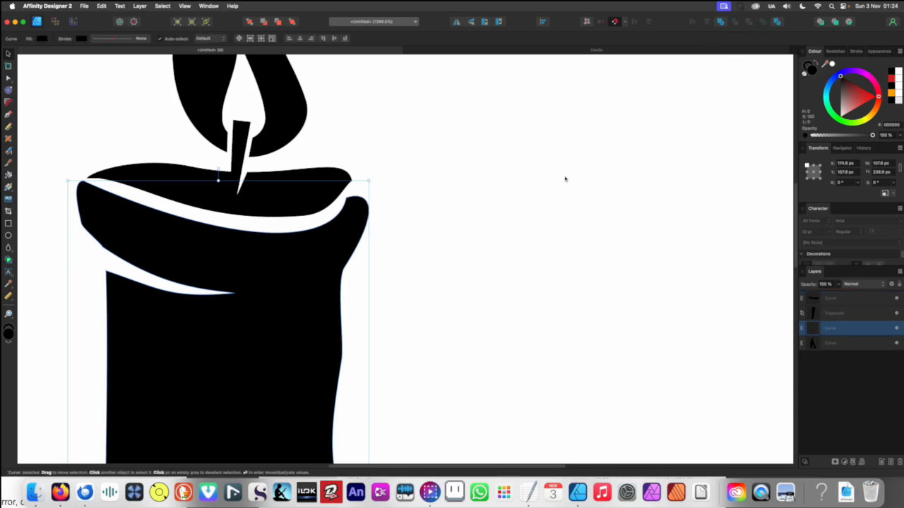
click(422, 245)
scroll(358, 206, down, 10)
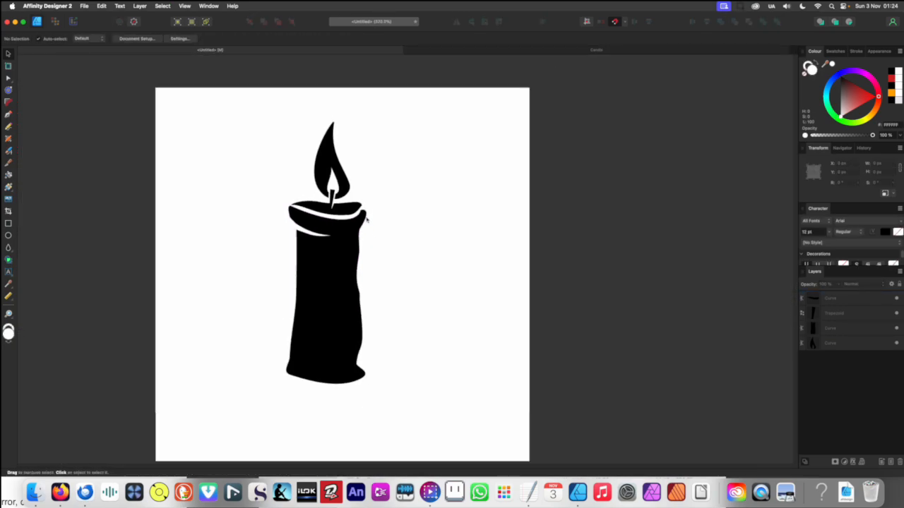
Draw a small white wedge freehand, about 14 px wide, cutting in from the candle's right edge below the rim
scroll(354, 240, up, 12)
key(n)
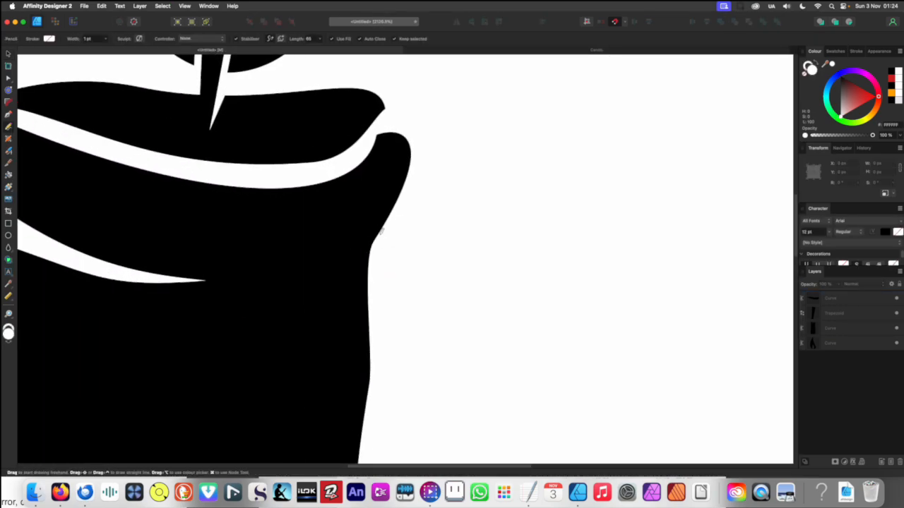
drag(304, 304, 306, 302)
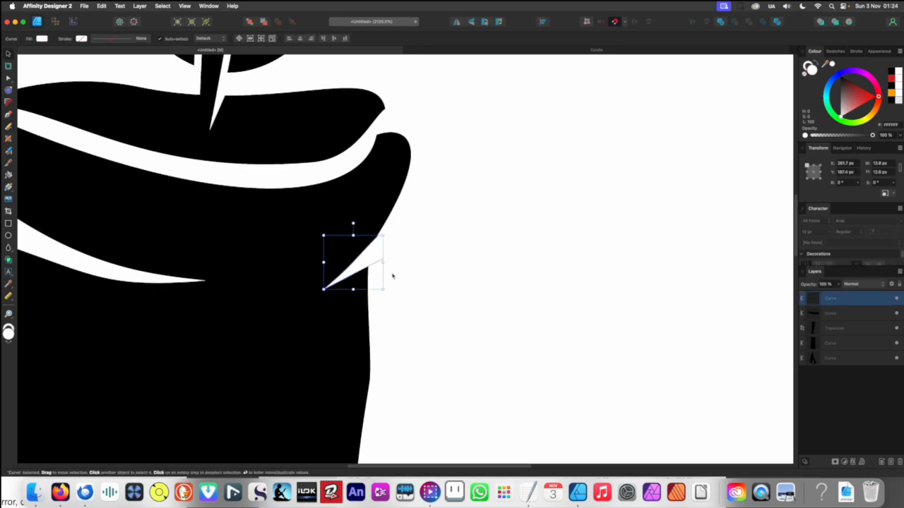
scroll(403, 177, down, 8)
scroll(323, 198, down, 3)
click(327, 198)
scroll(348, 188, up, 12)
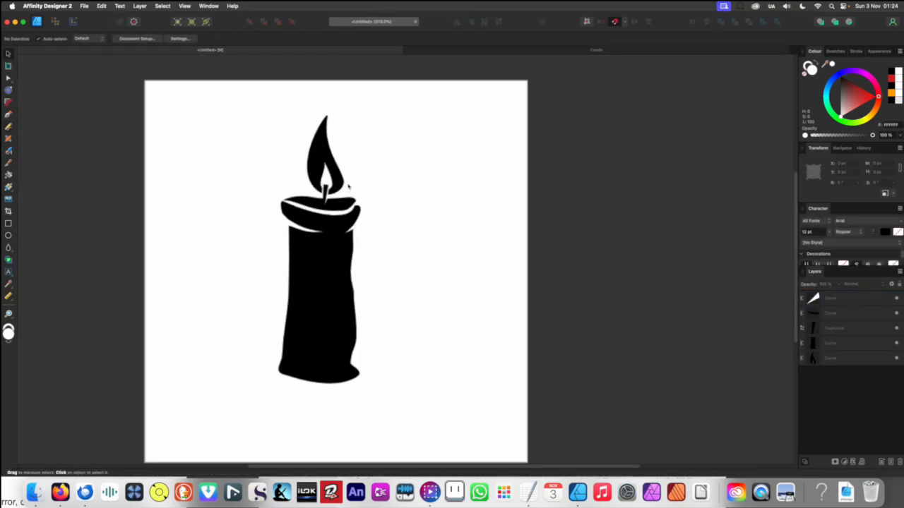
scroll(278, 238, down, 10)
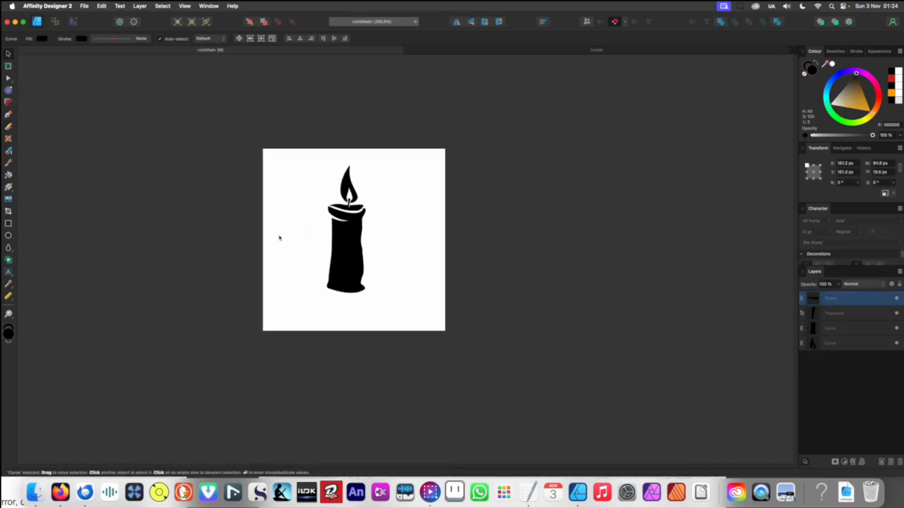
scroll(307, 222, up, 5)
scroll(307, 222, up, 8)
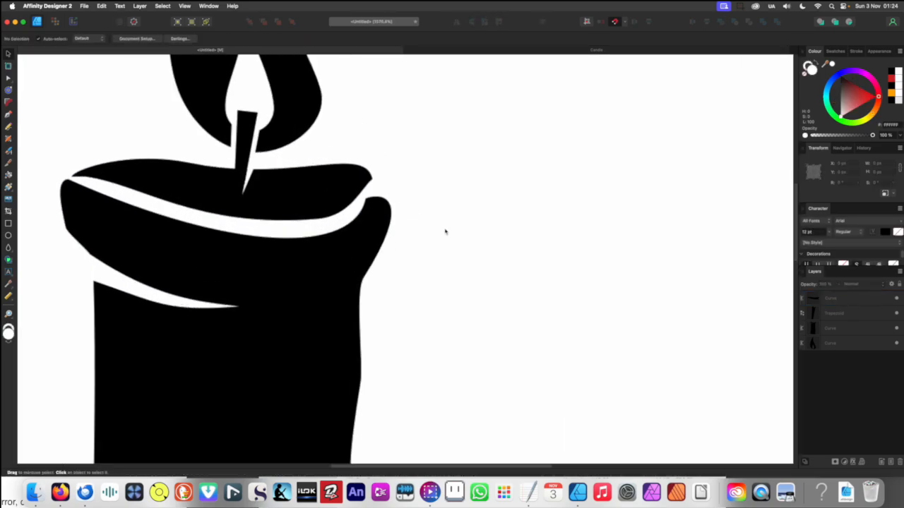
Reshape the rim of the candle body by pulling its right outer edge slightly inward and adjusting its left outer edge
click(375, 221)
key(a)
drag(391, 219, 383, 218)
scroll(320, 246, left, 5)
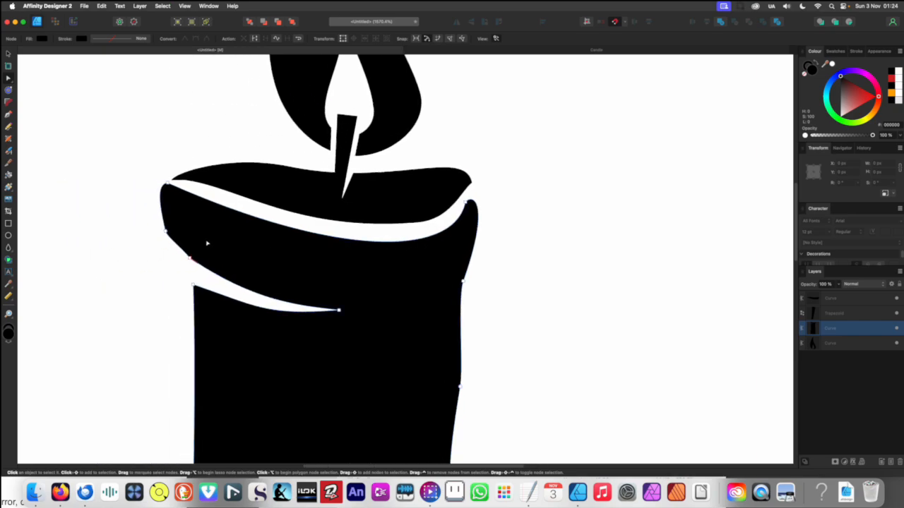
drag(170, 234, 166, 218)
scroll(243, 263, down, 10)
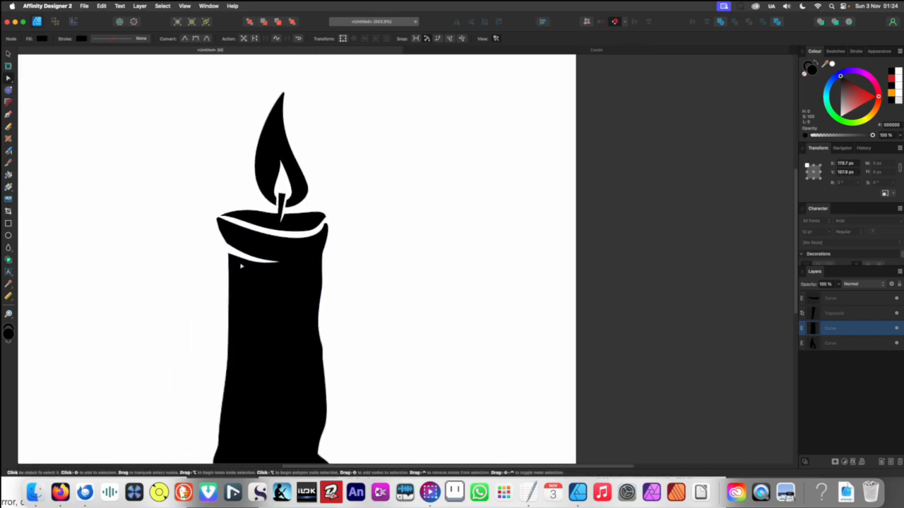
click(196, 289)
Pull the upper and lower stretches of the candle body's left side inward to give it a wavy outline
scroll(222, 284, up, 6)
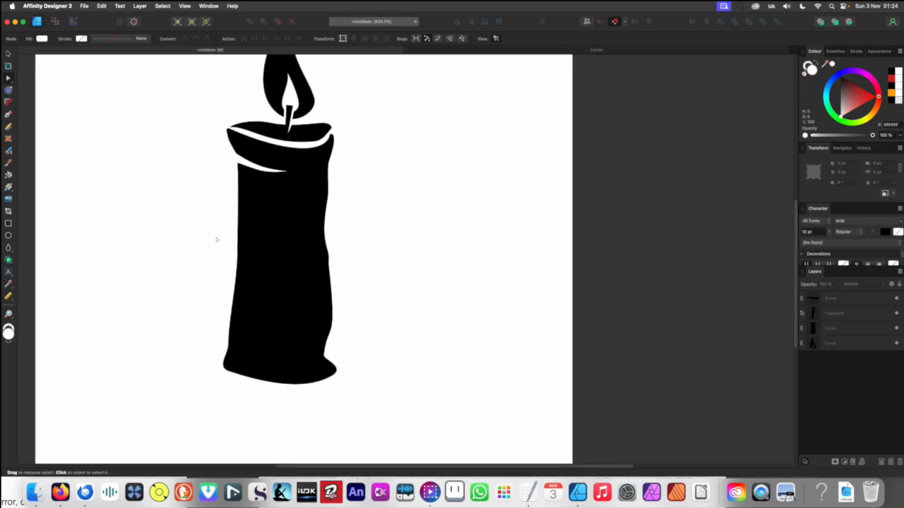
click(255, 231)
drag(242, 233, 242, 232)
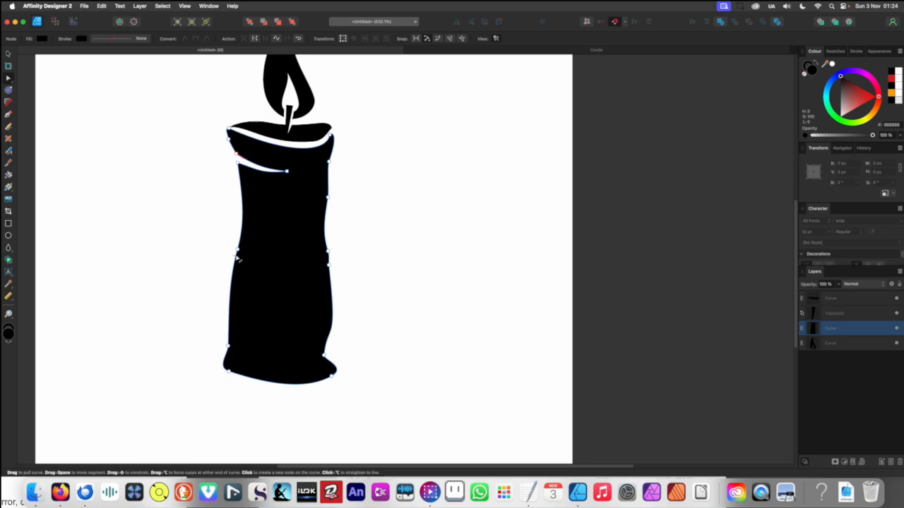
click(233, 309)
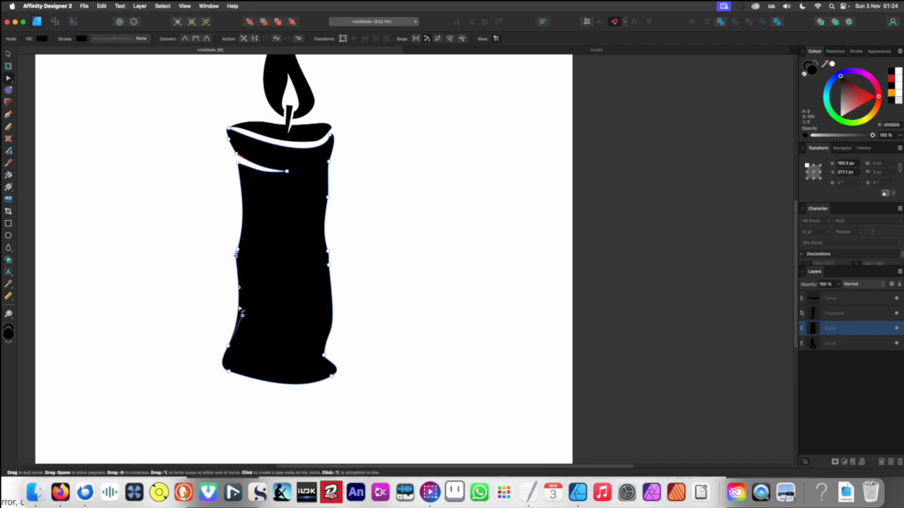
drag(239, 308, 238, 310)
scroll(246, 309, down, 8)
click(249, 334)
scroll(250, 334, up, 6)
click(278, 305)
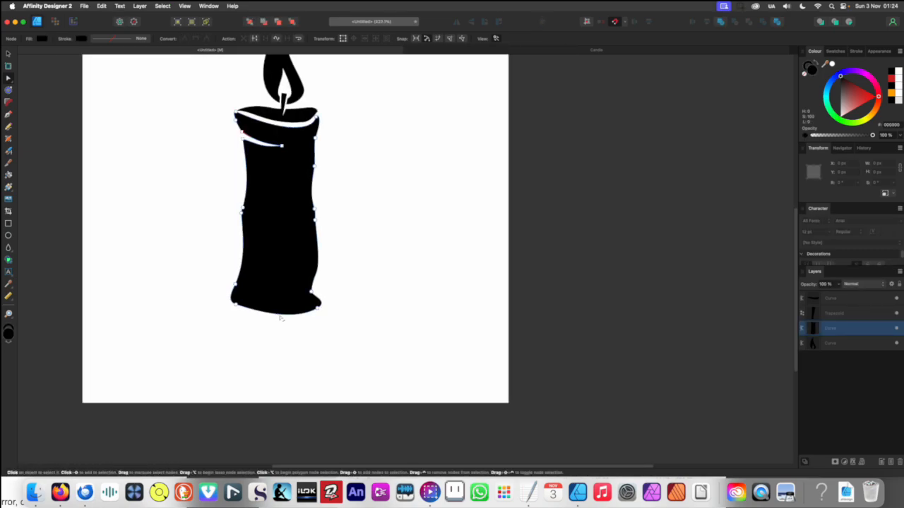
drag(276, 287, 311, 309)
scroll(312, 305, down, 5)
click(301, 327)
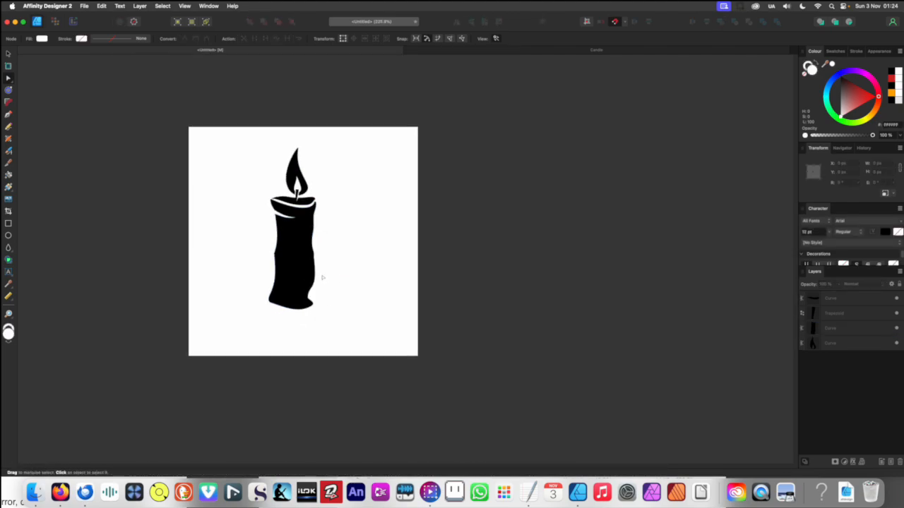
scroll(322, 277, up, 3)
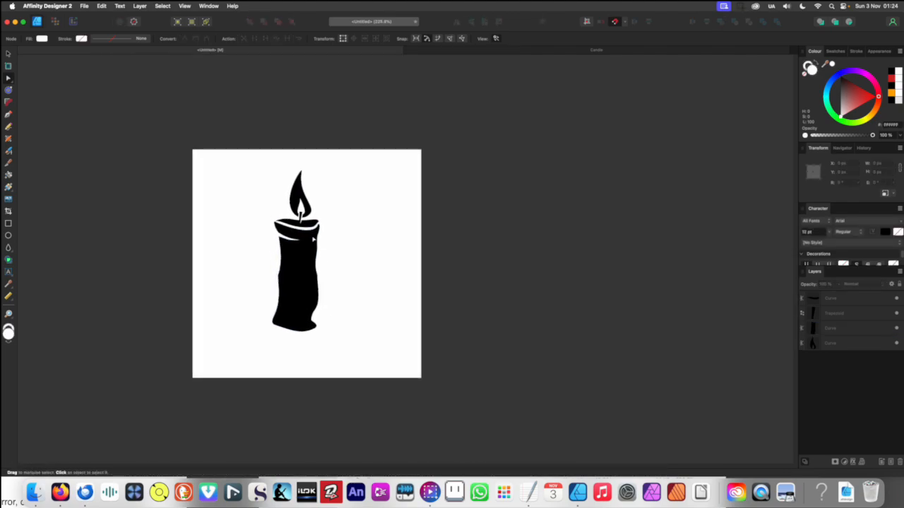
Slice the pointed left tip off the top wax shape with the Knife tool and delete the cut piece
scroll(311, 268, up, 10)
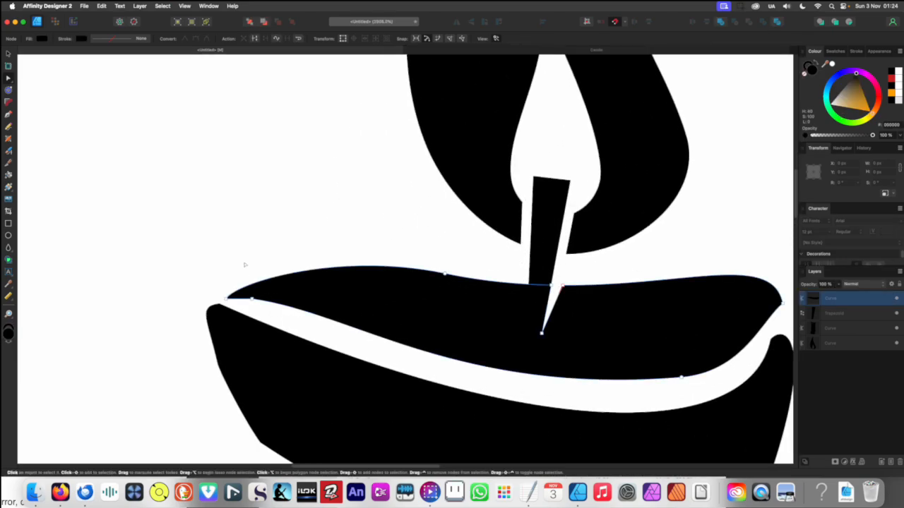
key(y)
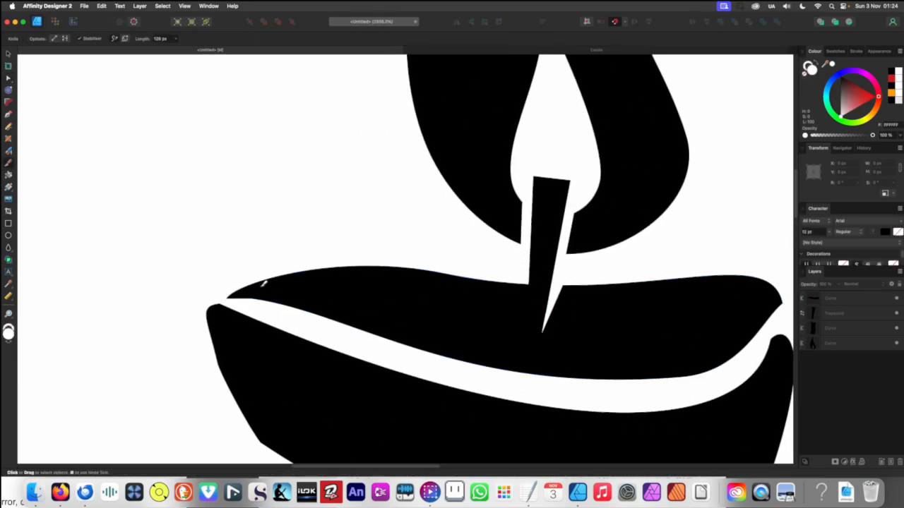
click(262, 283)
drag(292, 353, 292, 353)
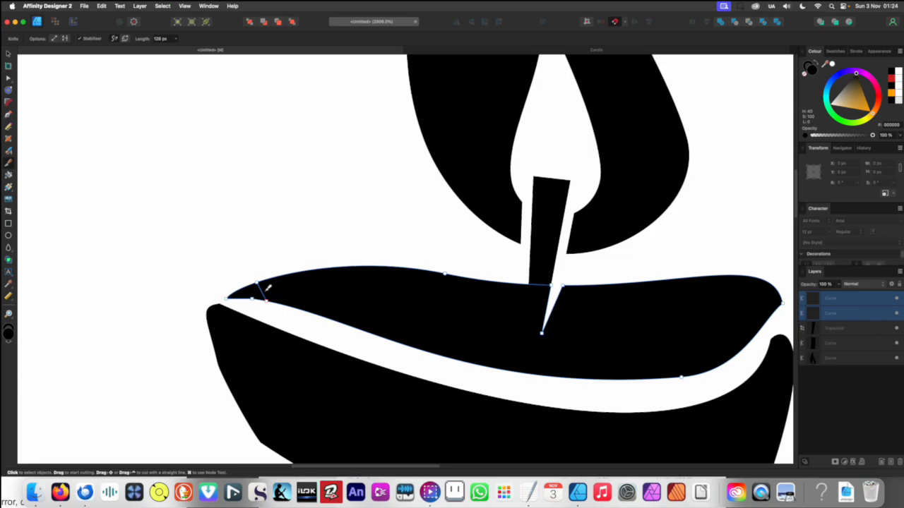
key(v)
click(253, 293)
key(Delete)
Round the cut left end of the top wax shape by bending its straight edge outward
scroll(262, 291, up, 5)
click(267, 293)
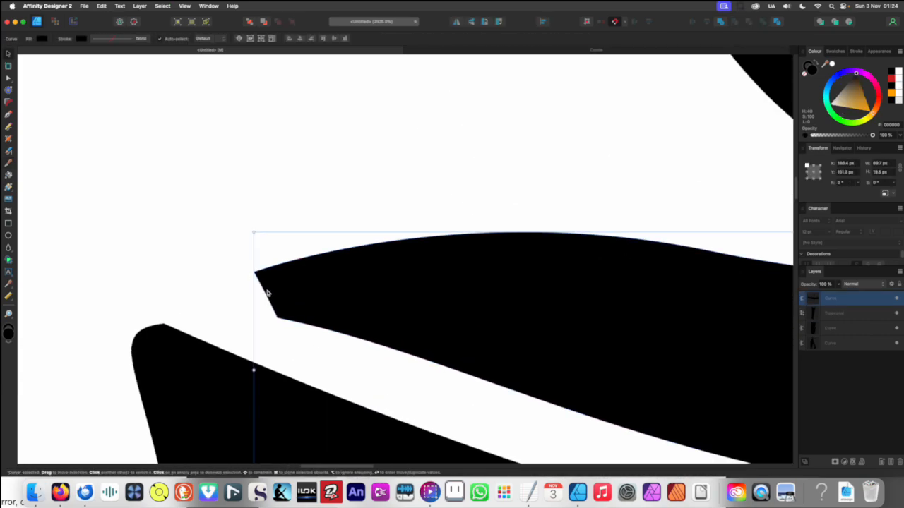
key(a)
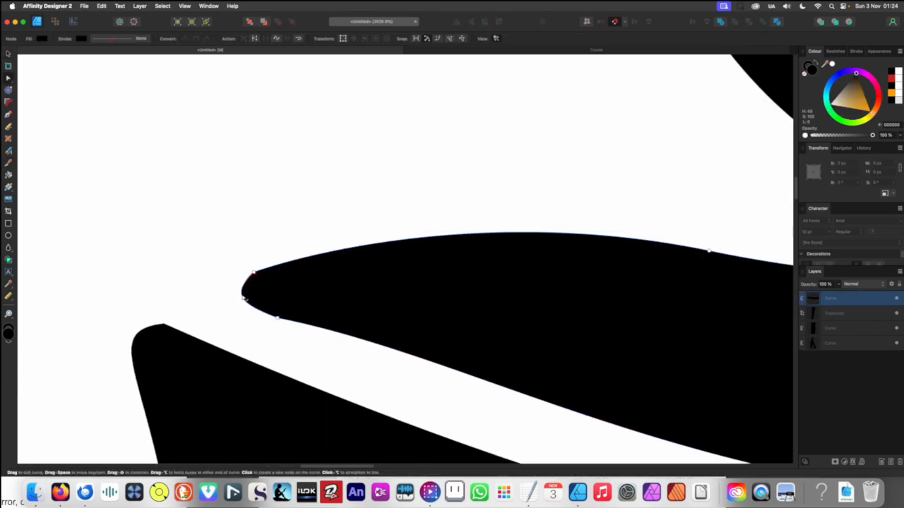
scroll(198, 323, down, 1)
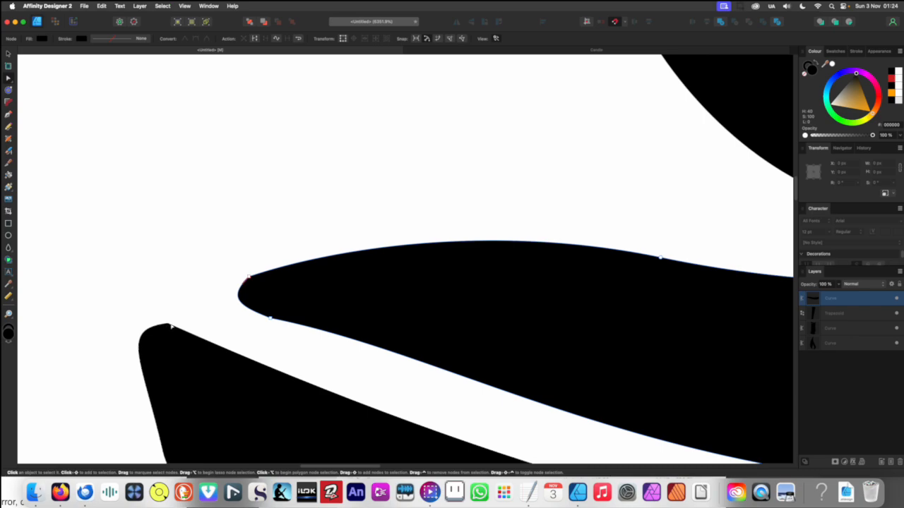
scroll(172, 327, up, 3)
scroll(197, 330, down, 10)
scroll(203, 339, up, 8)
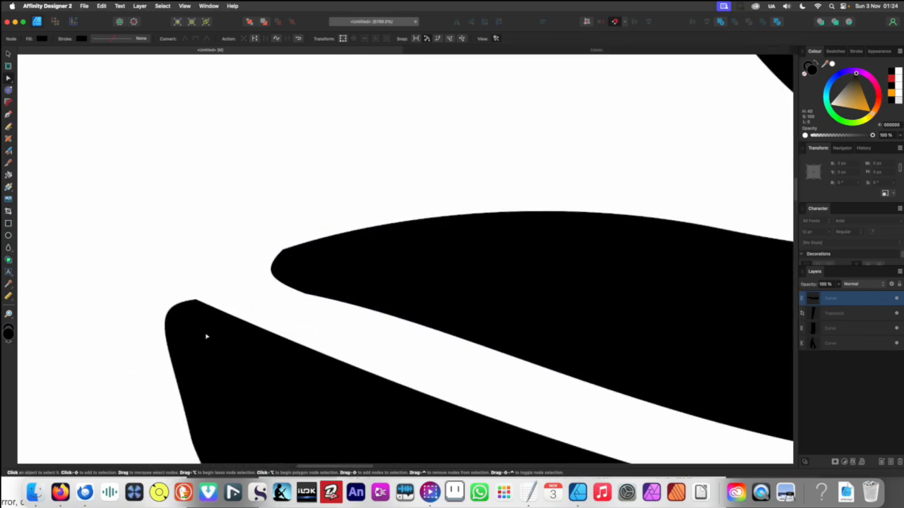
Slice the pointed corner off the rim's upper-left end with the Knife tool and delete the cut piece
scroll(206, 336, up, 3)
click(252, 254)
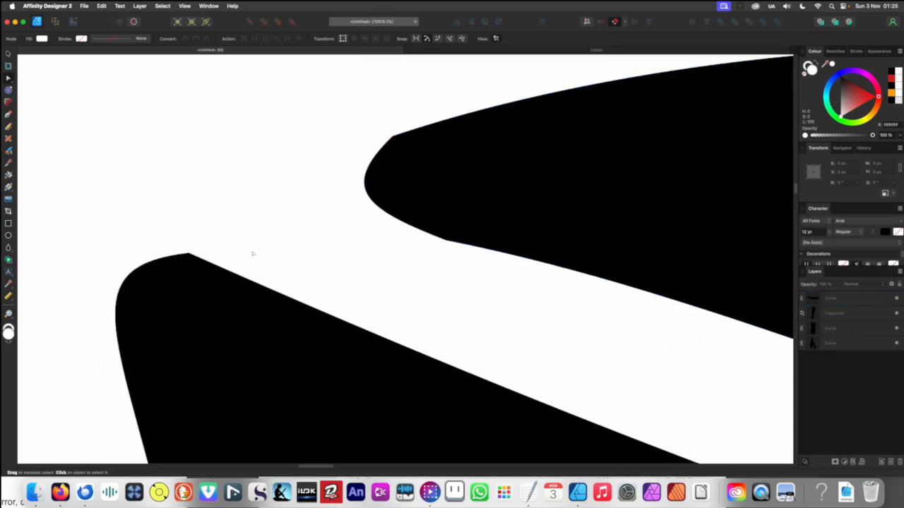
key(k)
click(167, 261)
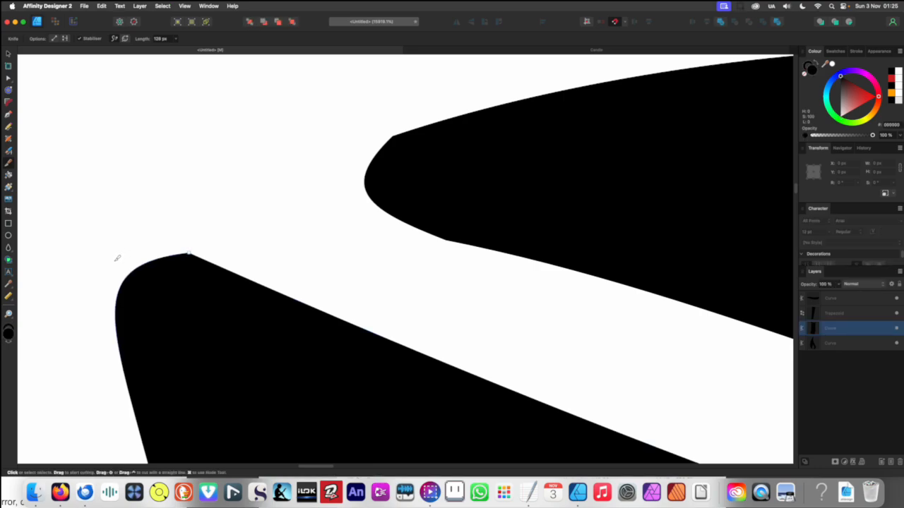
drag(298, 280, 347, 282)
key(v)
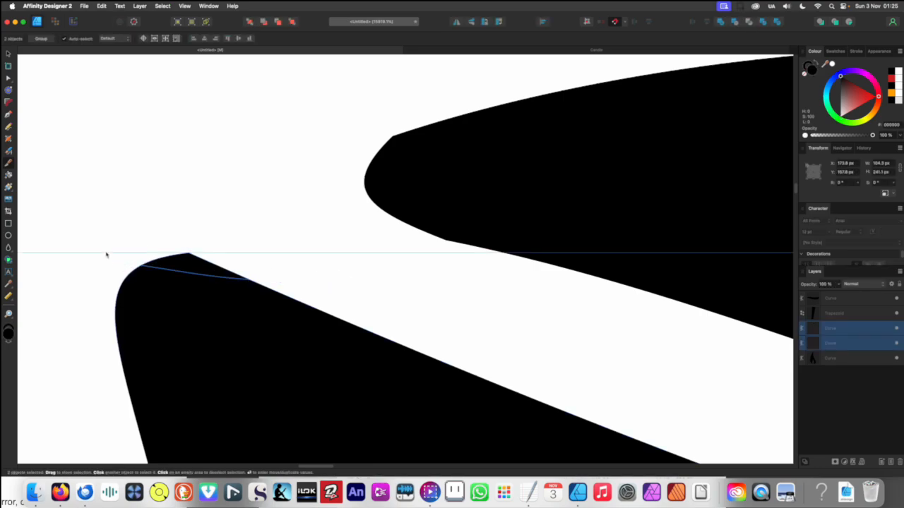
click(189, 262)
key(Delete)
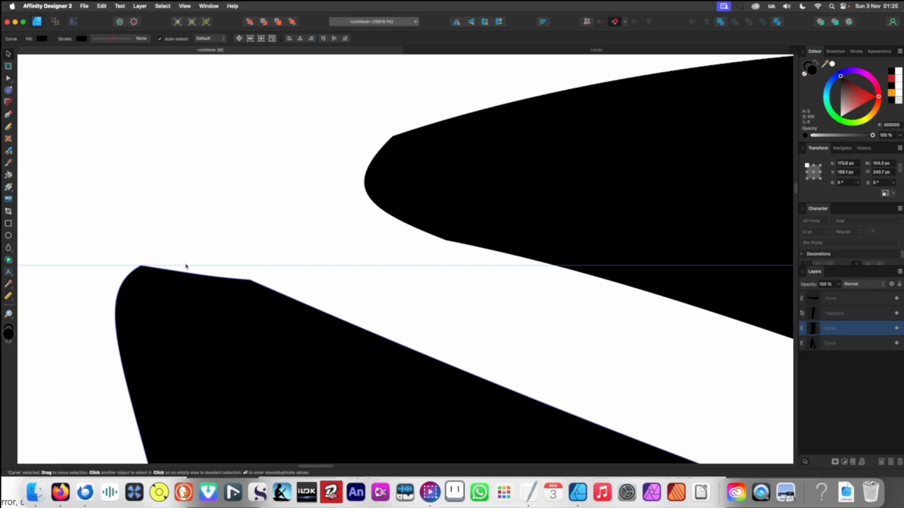
Bend the cut edge at the rim's upper-left end upward into a rounded tip and deselect the body
key(a)
drag(183, 275, 185, 256)
scroll(184, 256, down, 15)
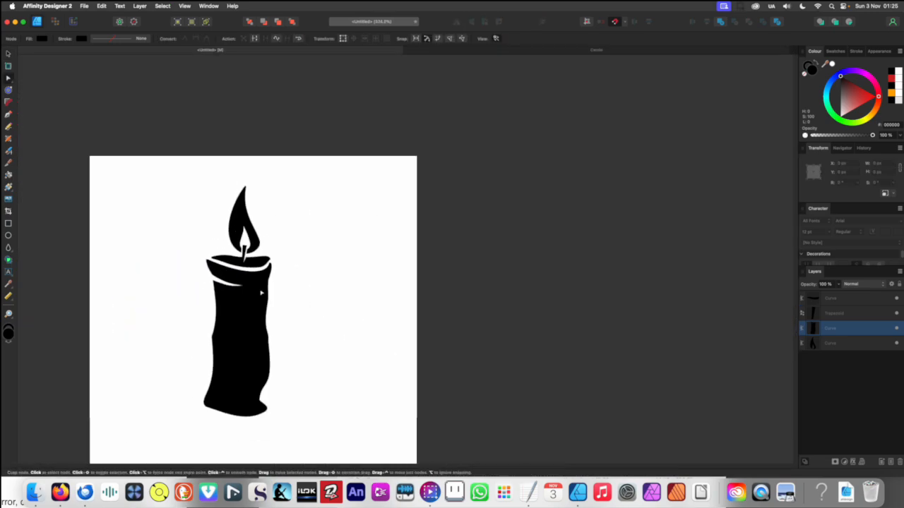
click(284, 297)
drag(284, 297, 341, 282)
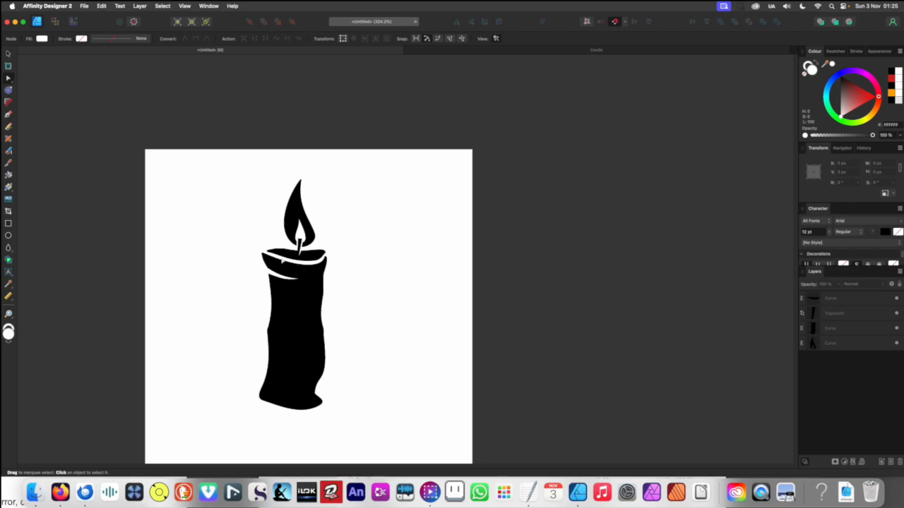
Move the lower node at the top wax shape's left end slightly down and outward, and deselect the shape
scroll(281, 257, up, 5)
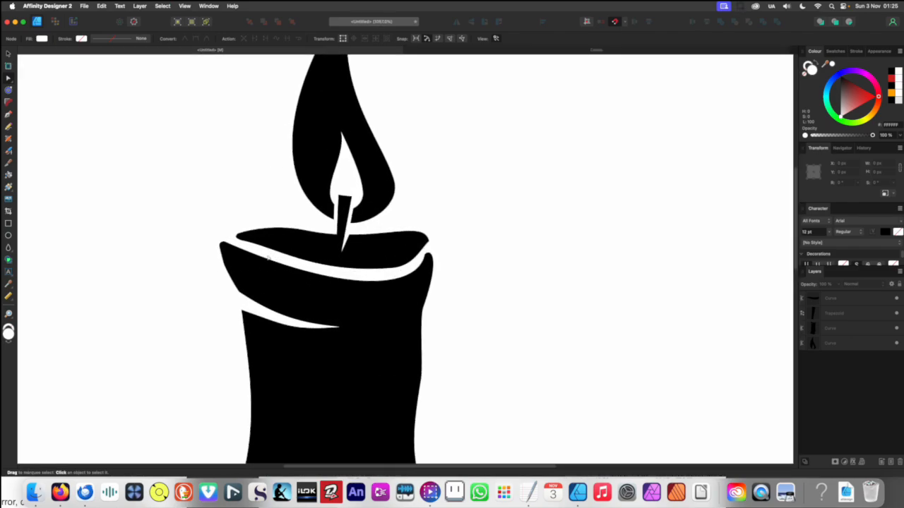
scroll(242, 248, up, 4)
click(255, 214)
click(230, 228)
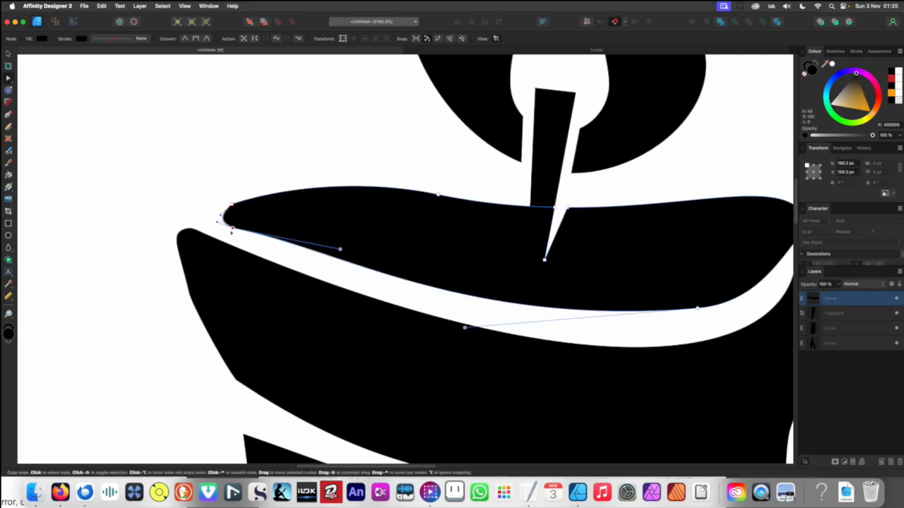
drag(231, 230, 223, 234)
scroll(276, 252, down, 8)
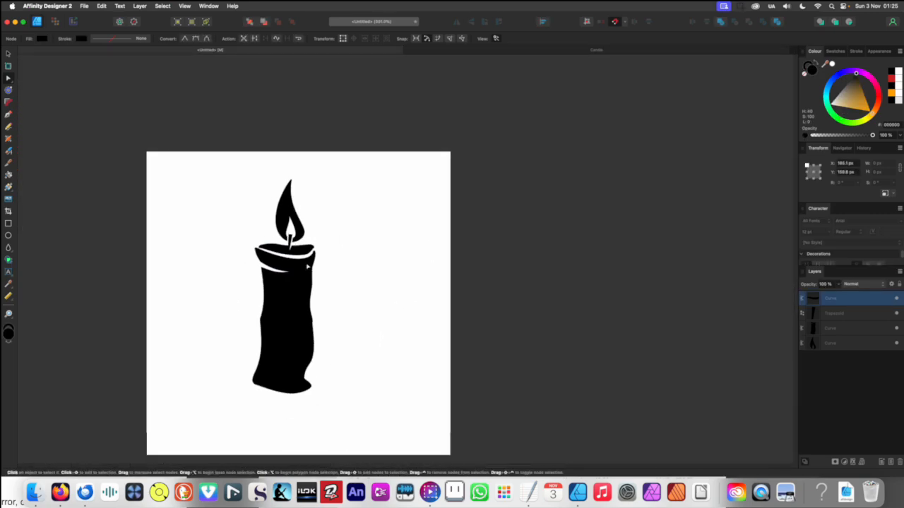
click(336, 278)
Move the inner corner node at the rim's right tip up toward the top wax shape and deselect the body
scroll(322, 263, up, 10)
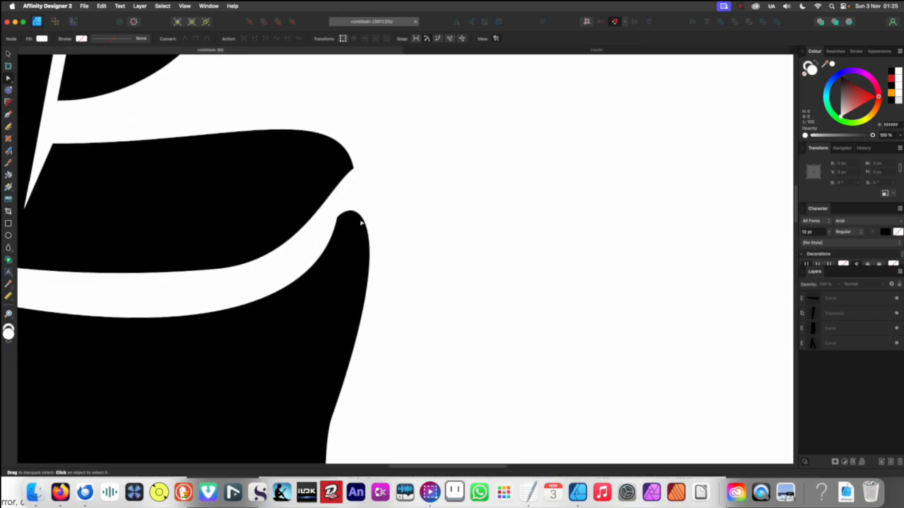
click(357, 221)
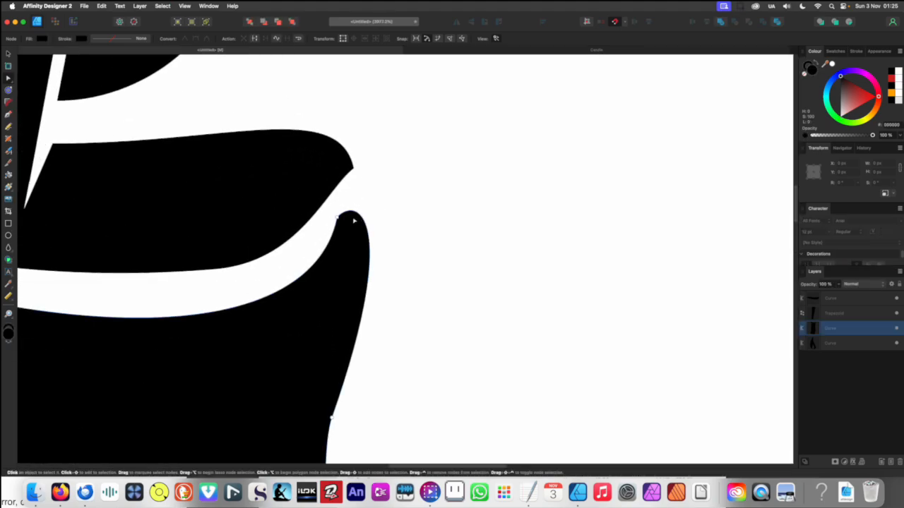
key(a)
drag(338, 217, 354, 195)
scroll(319, 308, down, 10)
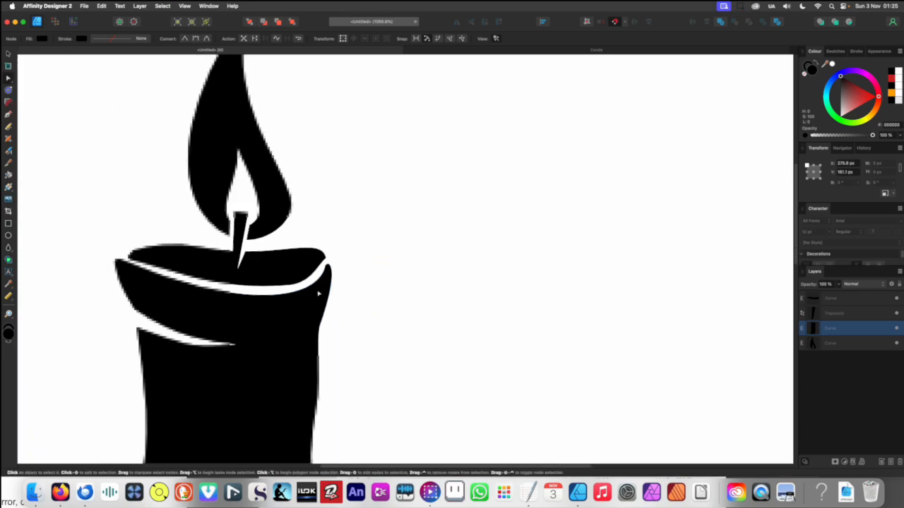
click(319, 308)
scroll(310, 286, up, 10)
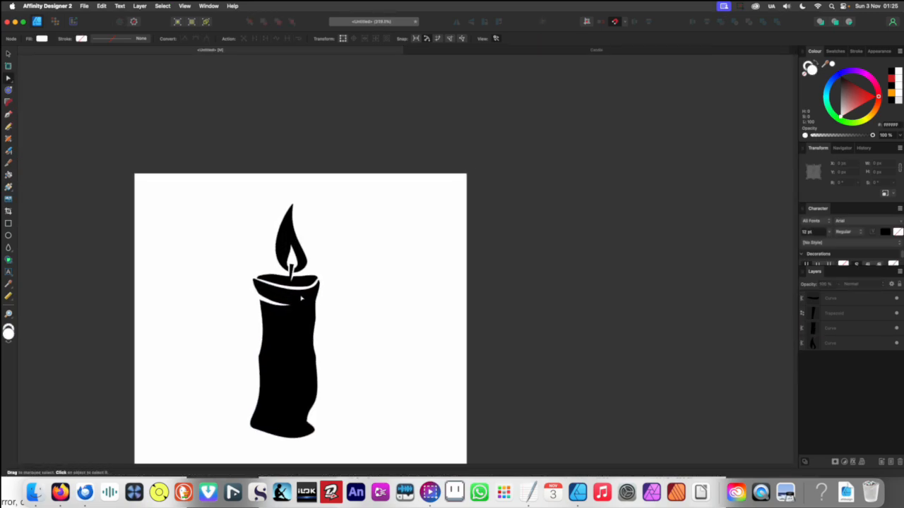
scroll(312, 279, down, 4)
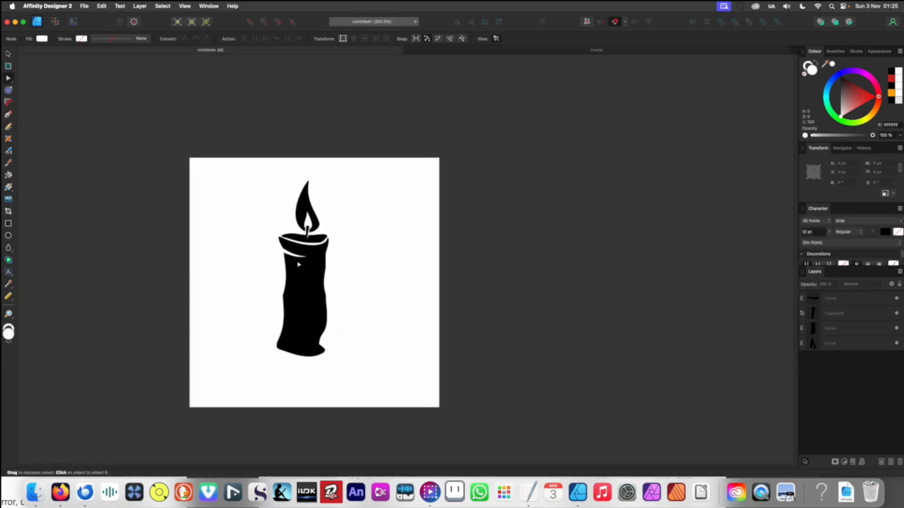
Narrow the white notch below the rim's left side by bending its upper edge downward, and deselect the body
scroll(282, 248, up, 8)
click(257, 208)
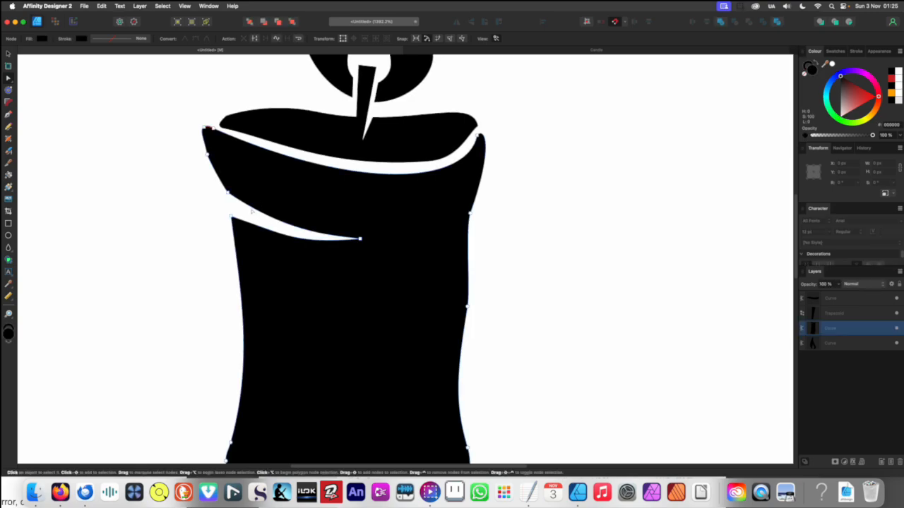
drag(244, 211, 246, 214)
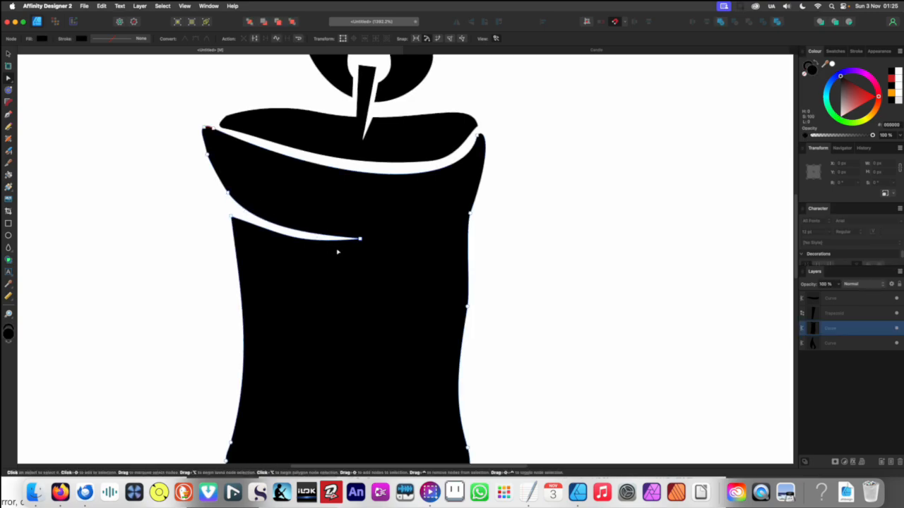
scroll(339, 251, down, 7)
click(315, 293)
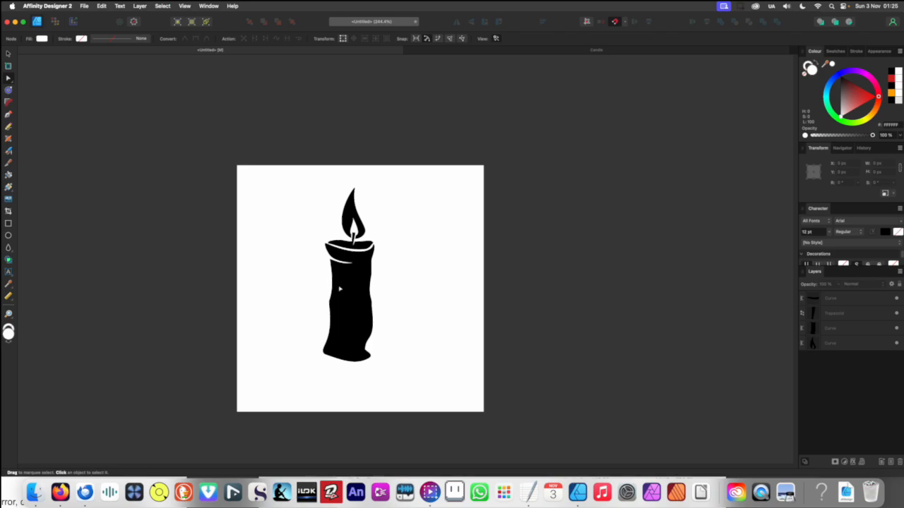
Examine the finished melted candle in the open Candle document as a reference and return to the untitled drawing
scroll(340, 288, up, 3)
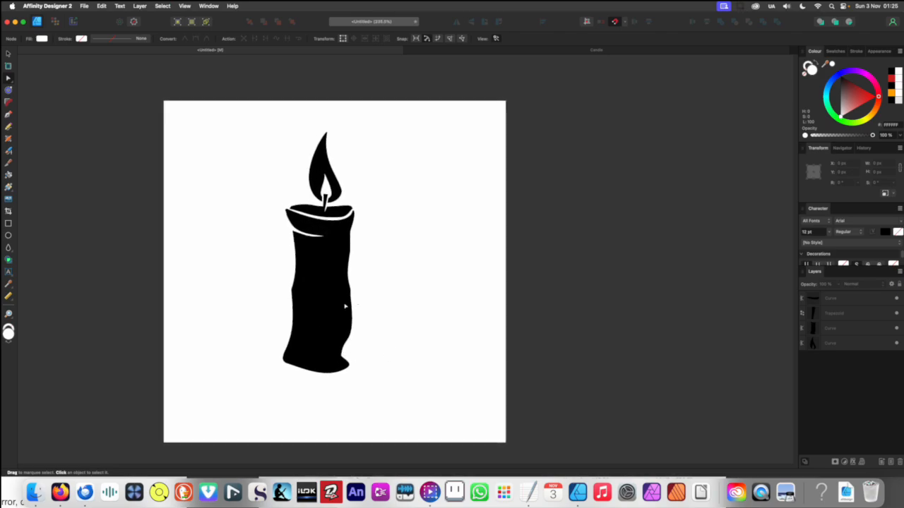
click(494, 53)
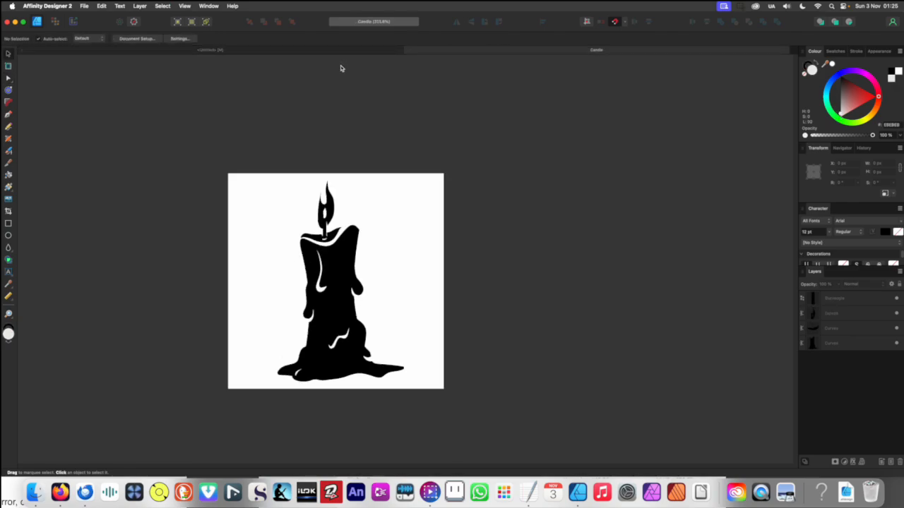
click(321, 52)
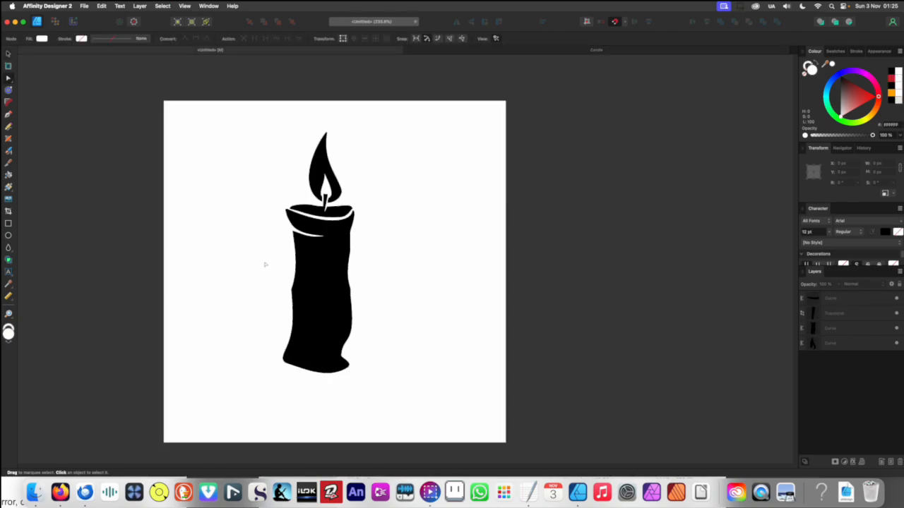
Draw a teardrop about 15 px wide and 31 px high over the body's upper left edge and fill it with the candle's black
scroll(367, 297, up, 6)
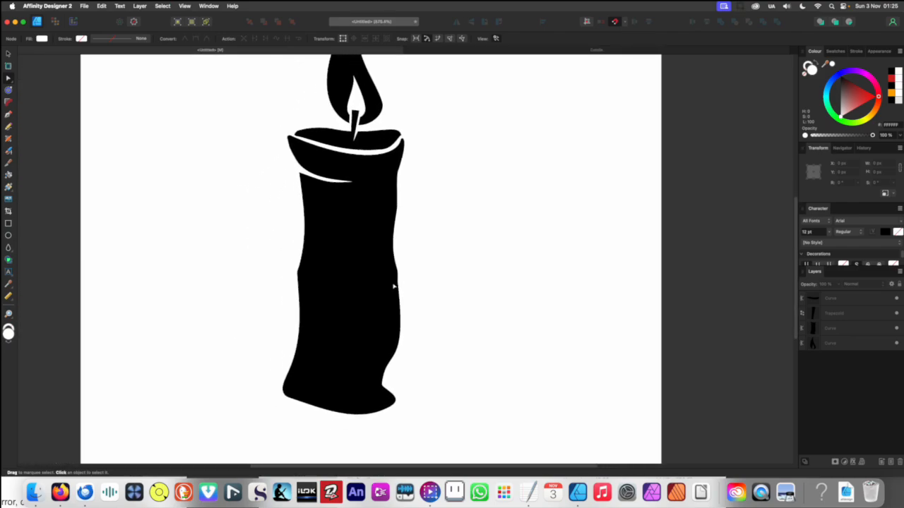
scroll(396, 288, up, 1)
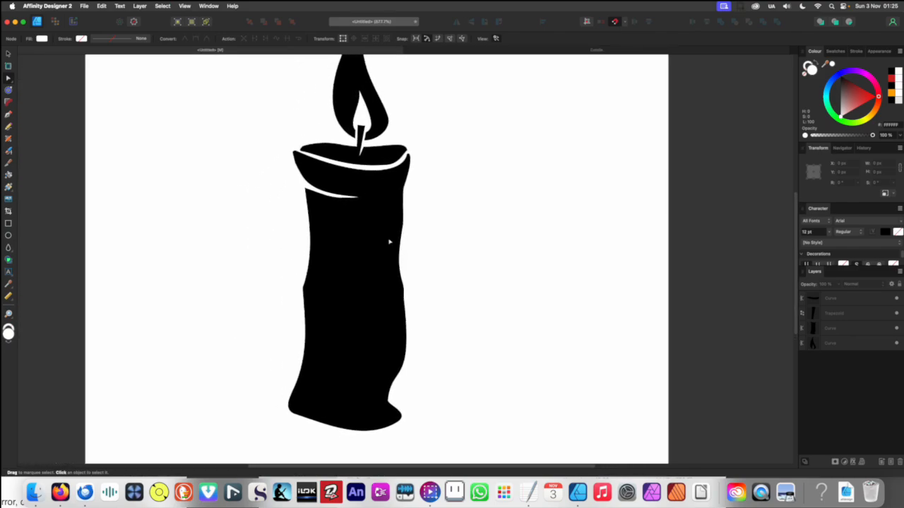
scroll(389, 242, up, 4)
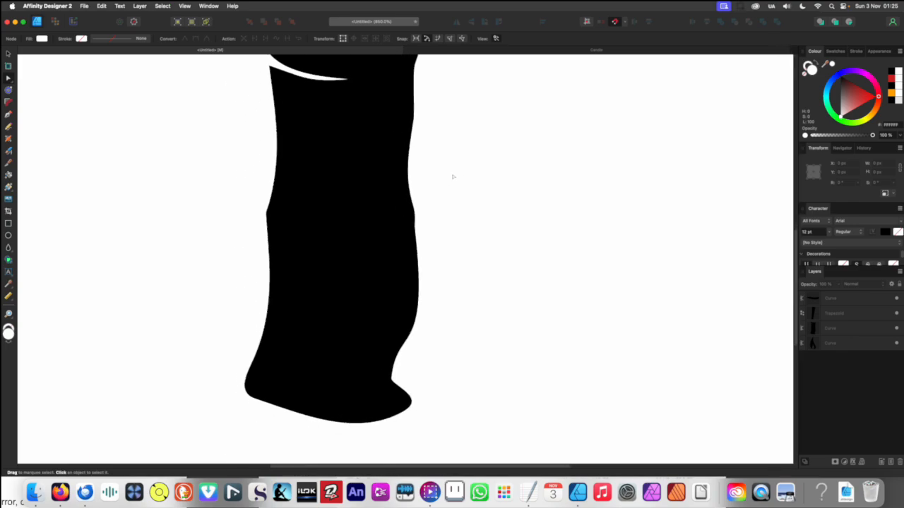
scroll(459, 184, up, 3)
scroll(347, 249, up, 2)
scroll(321, 213, up, 3)
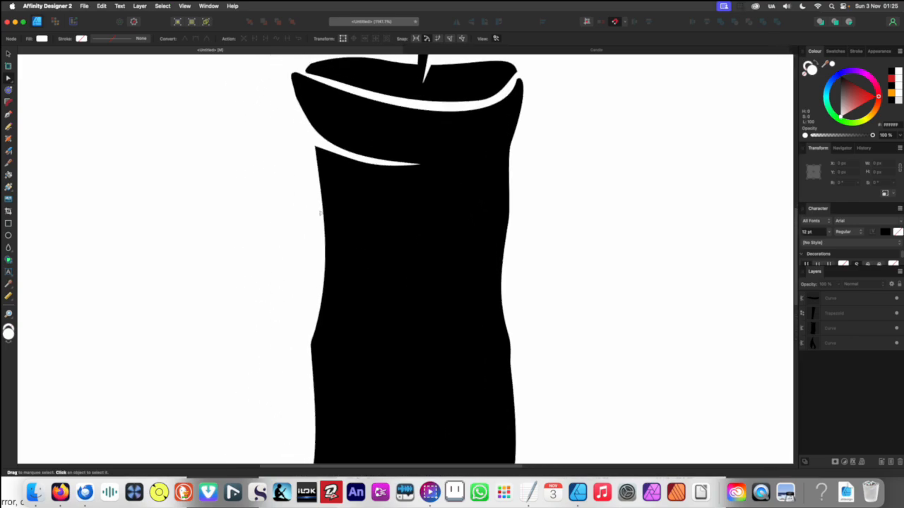
scroll(321, 213, up, 1)
drag(487, 159, 533, 121)
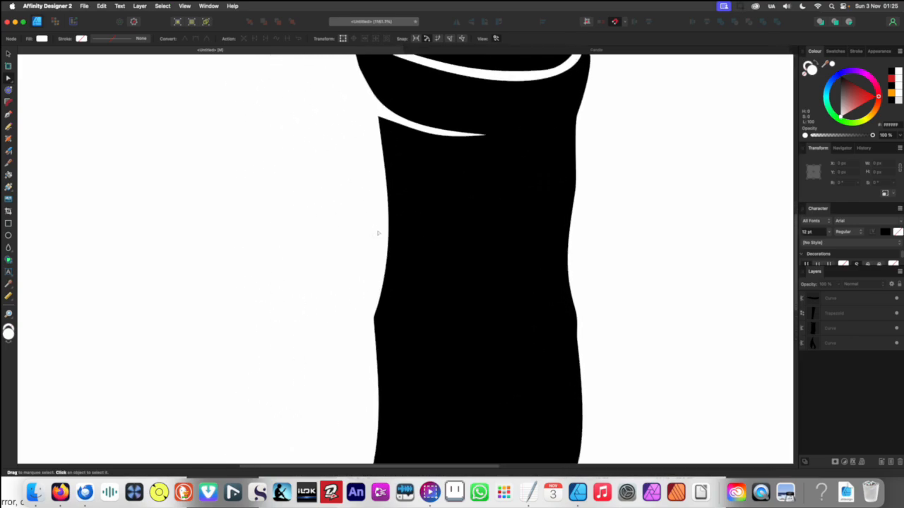
drag(377, 233, 212, 265)
click(8, 248)
key(i)
click(267, 241)
key(v)
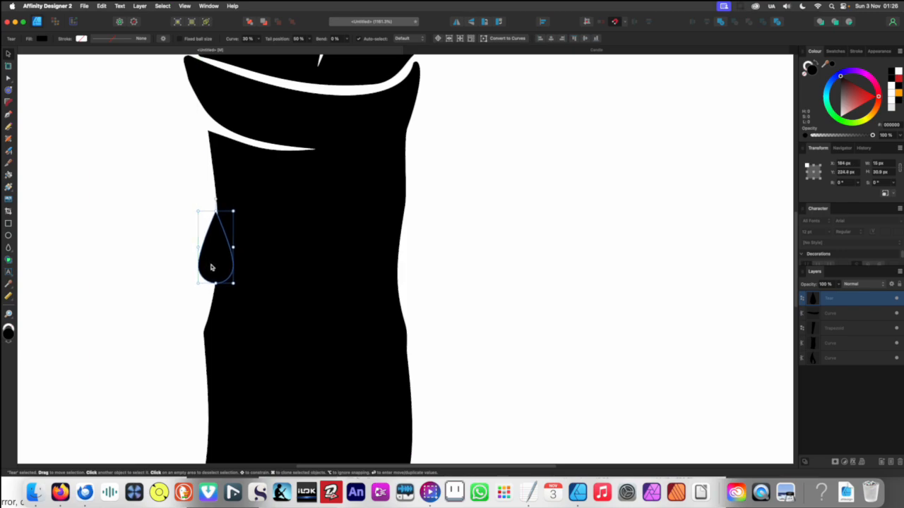
Move the teardrop off the body's left edge onto the white background beside it
scroll(211, 265, up, 5)
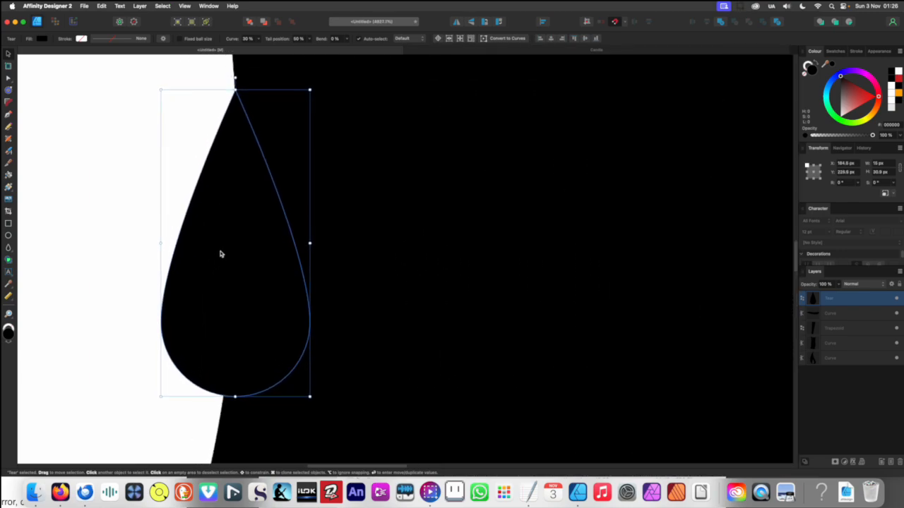
scroll(221, 254, down, 10)
scroll(257, 259, up, 8)
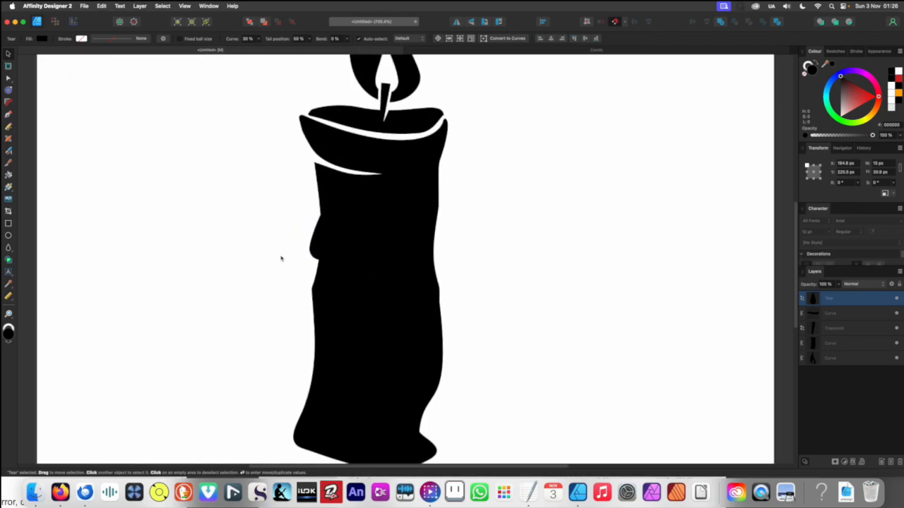
scroll(329, 258, up, 3)
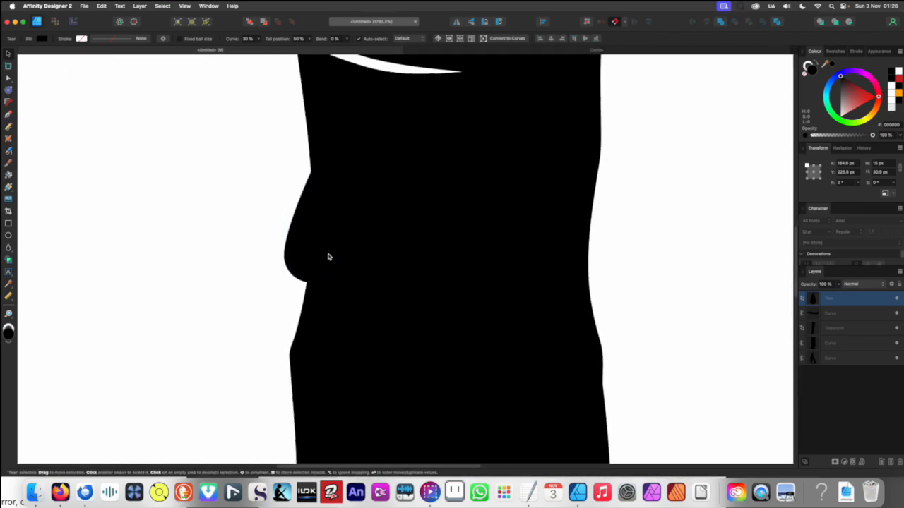
drag(323, 235, 250, 240)
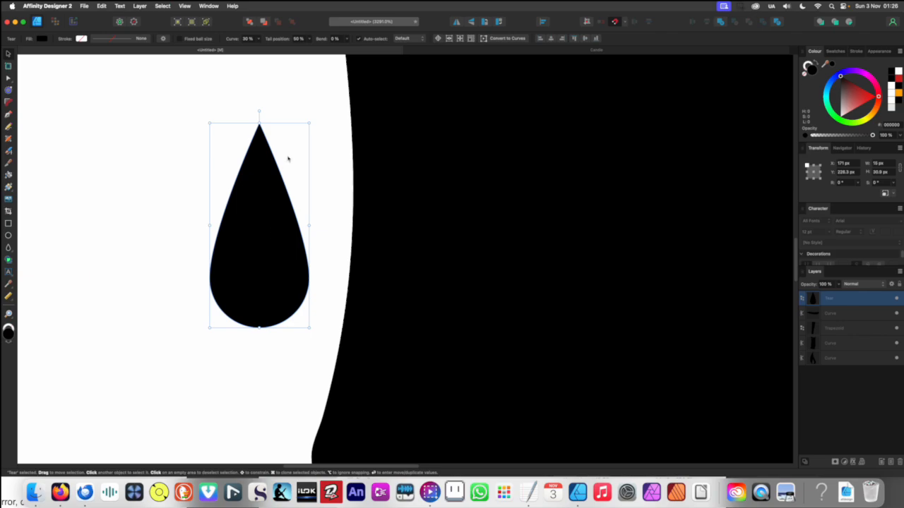
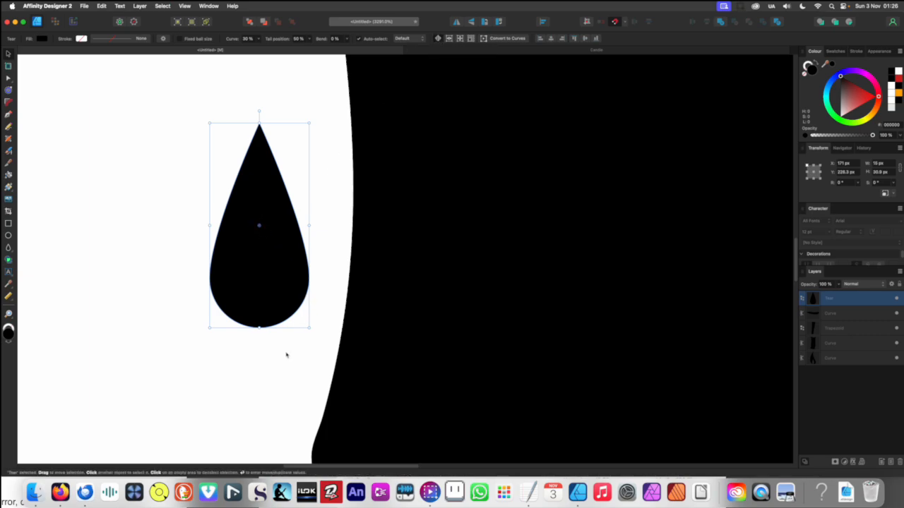
Pivot the teardrop about its tip and place it with the tip on the body's left edge, tilted to -14.1°
drag(307, 330, 288, 250)
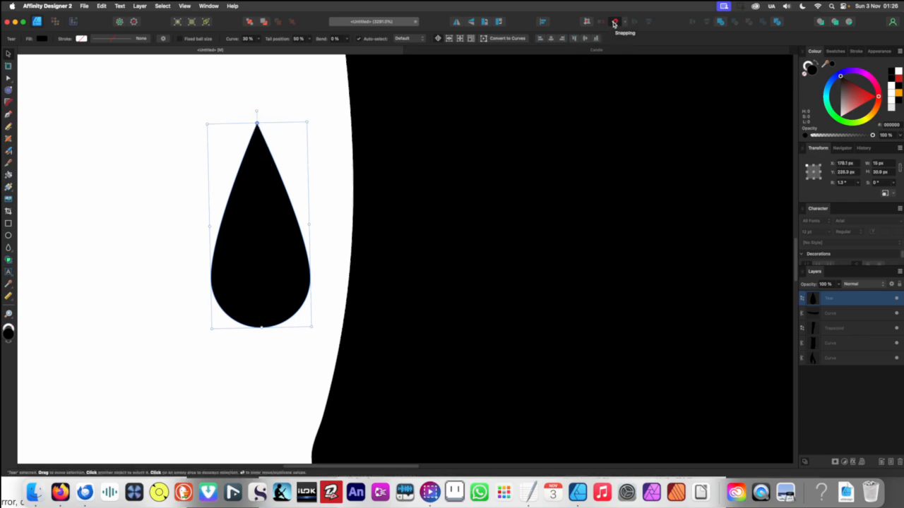
drag(312, 328, 338, 256)
key(i)
key(v)
key(super+z)
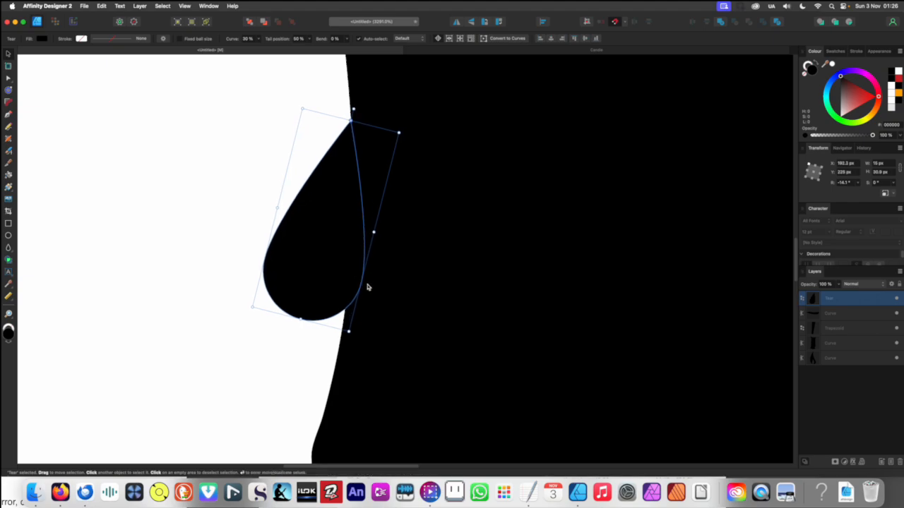
Rotate the teardrop about its tip toward the body, to -5.4°
scroll(367, 286, down, 5)
scroll(311, 299, up, 4)
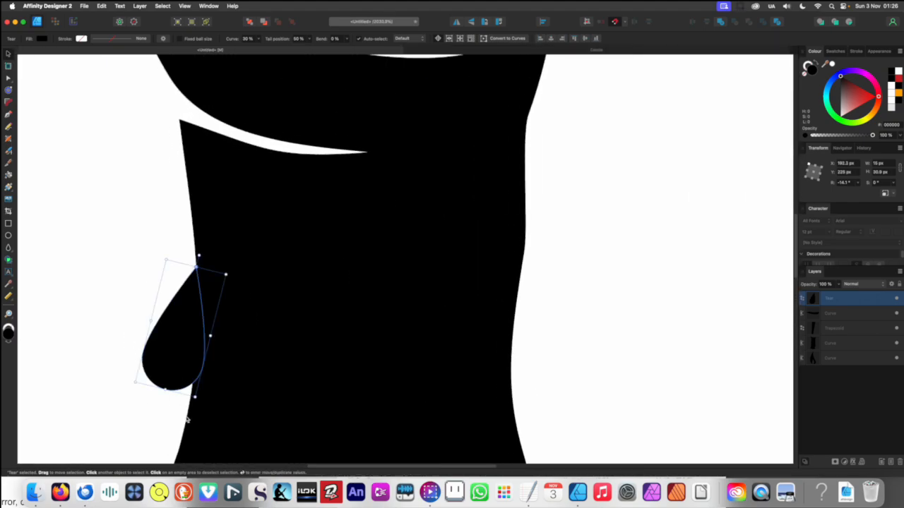
drag(196, 400, 215, 396)
scroll(233, 393, down, 5)
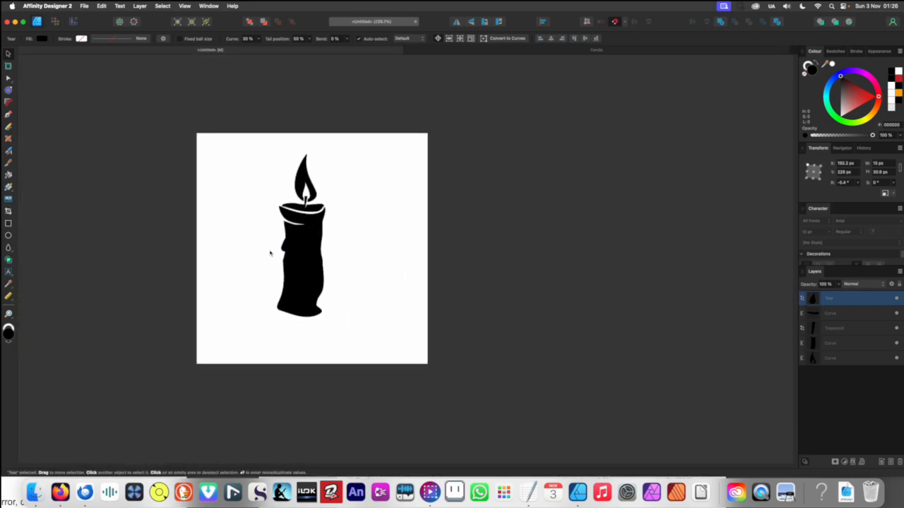
Bend the left teardrop by 78% so its outer side curves inward like a wax drip, and deselect it
scroll(271, 252, up, 4)
scroll(304, 284, up, 3)
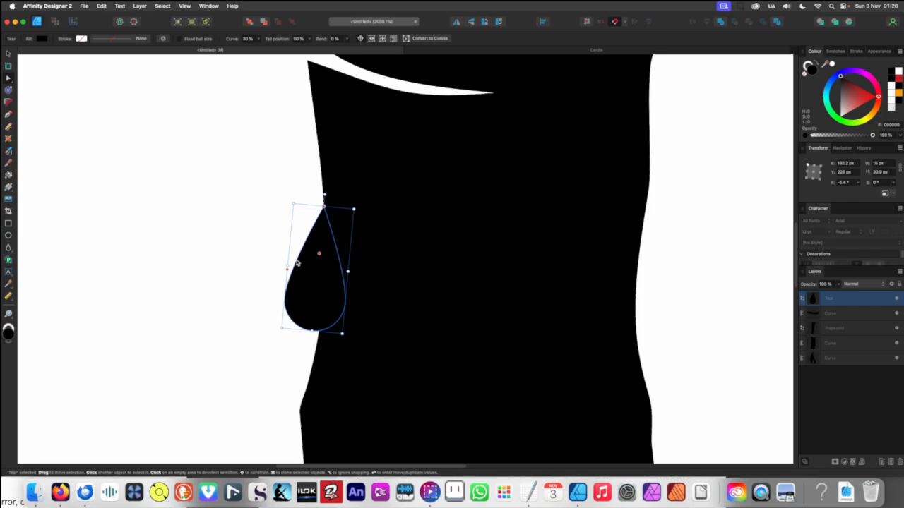
drag(318, 253, 342, 256)
scroll(322, 276, down, 6)
click(318, 292)
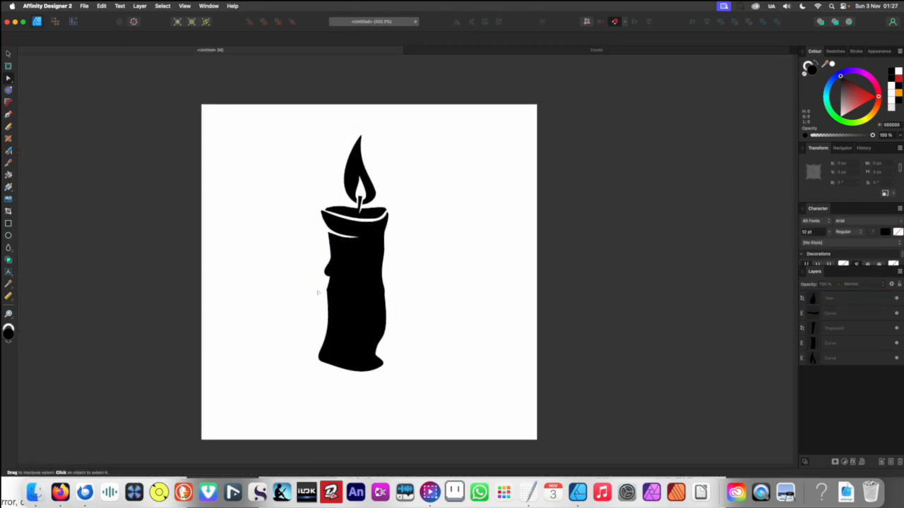
Duplicate the left teardrop onto the white area beside the body's right edge and flip the copy horizontally
scroll(337, 291, up, 3)
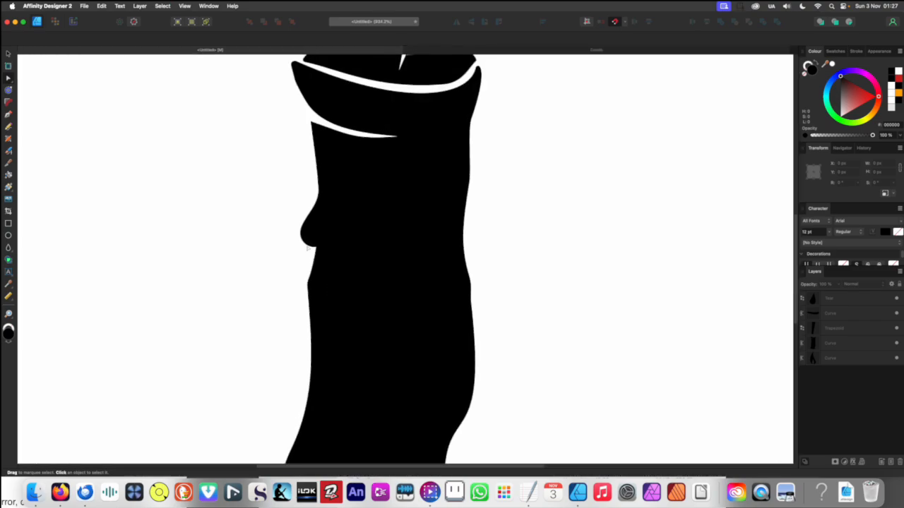
scroll(272, 217, down, 5)
scroll(271, 218, up, 5)
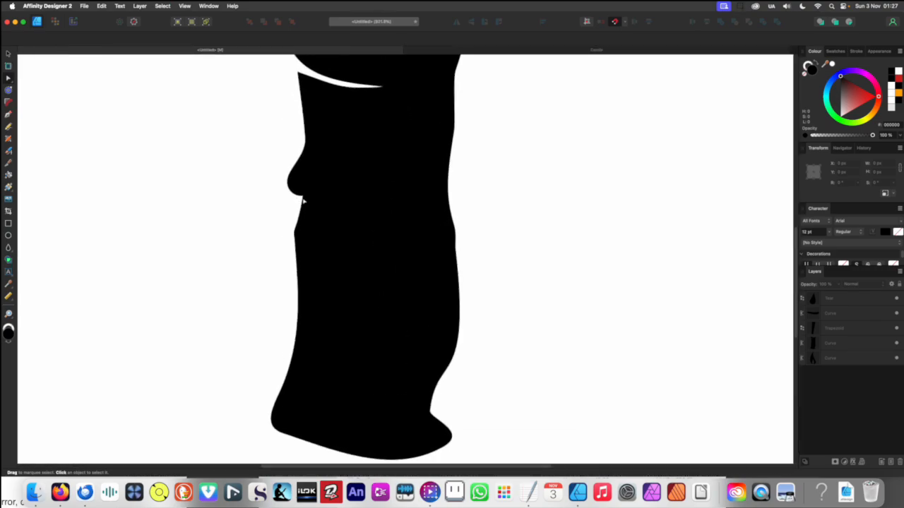
click(285, 221)
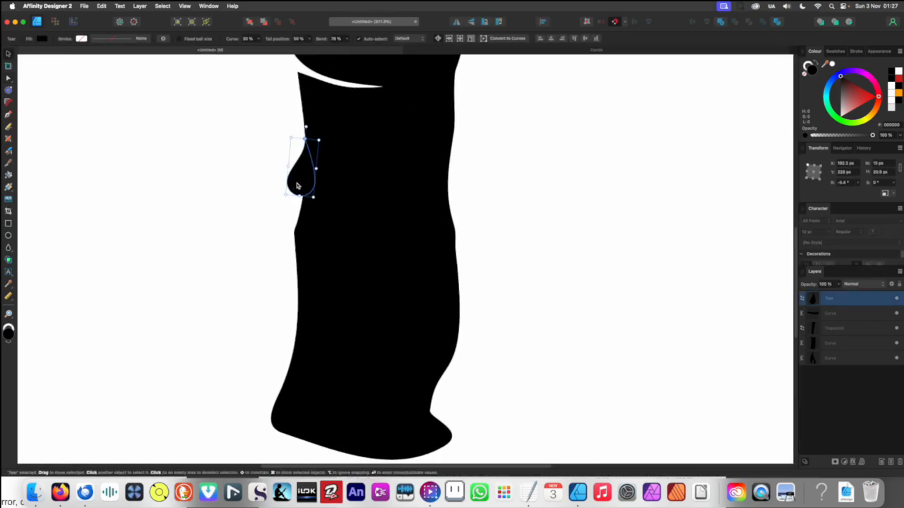
drag(298, 185, 481, 290)
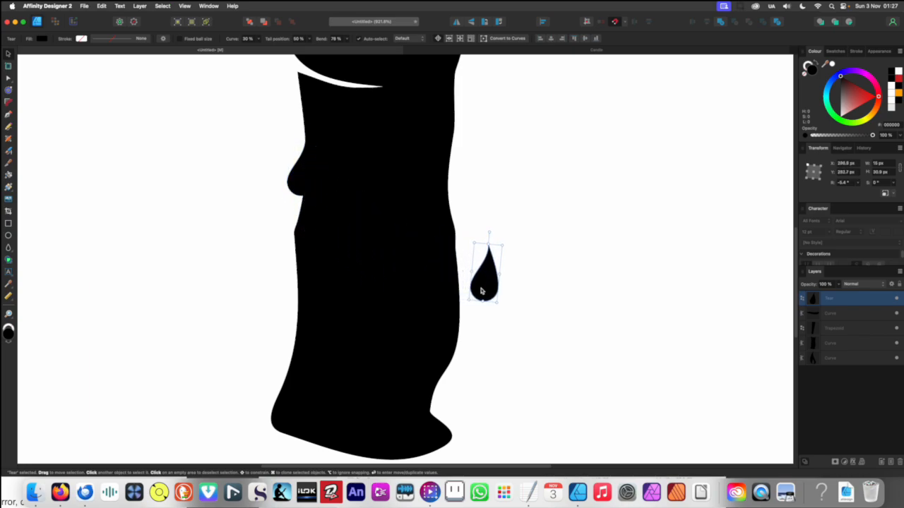
key(super+j)
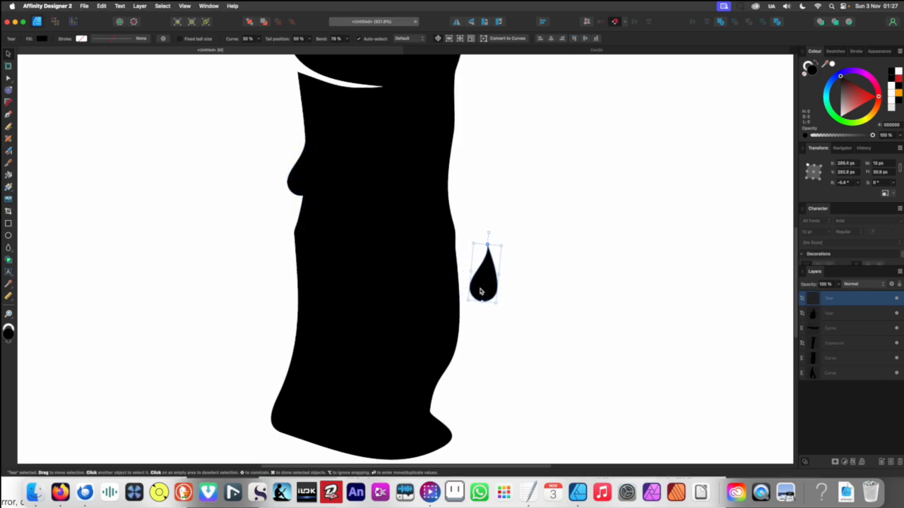
click(456, 22)
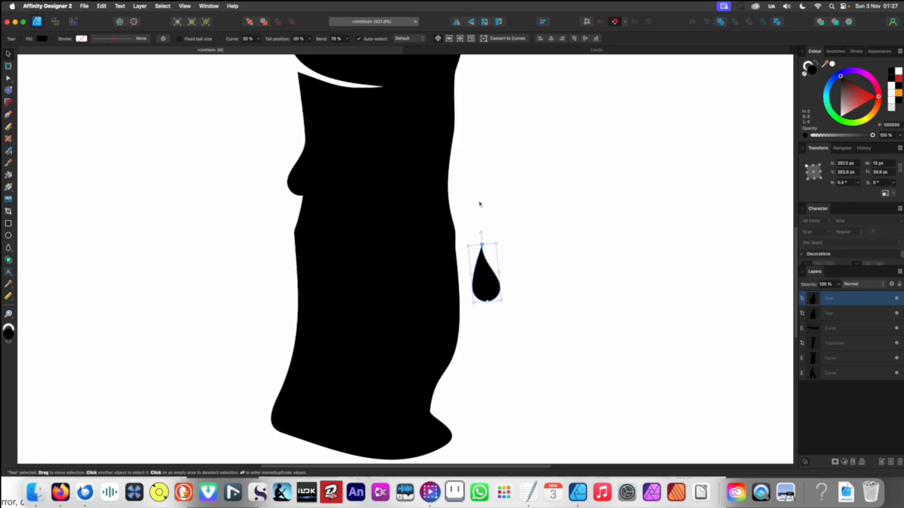
Place the flipped teardrop below the rim's right tip, shrink it to about 11.8 × 24.4 px and rotate it to 2.9°
drag(486, 297, 410, 263)
scroll(426, 269, down, 10)
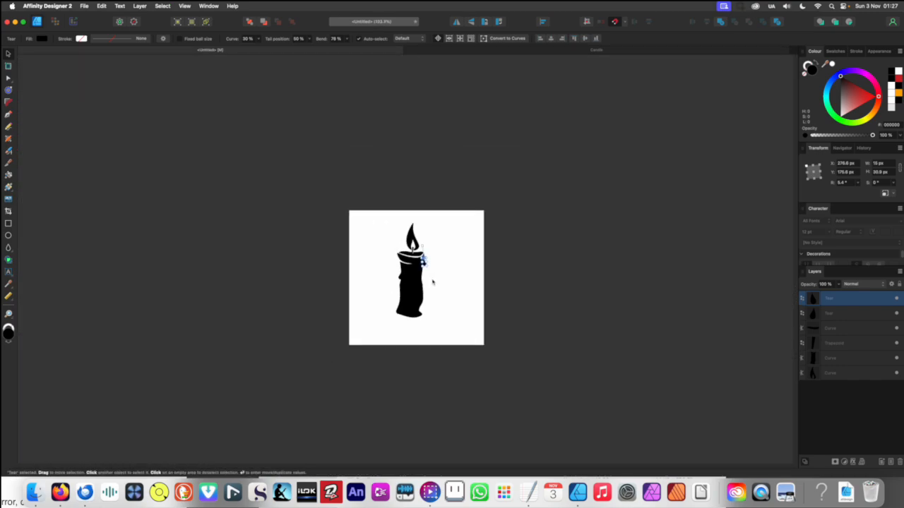
scroll(429, 283, up, 10)
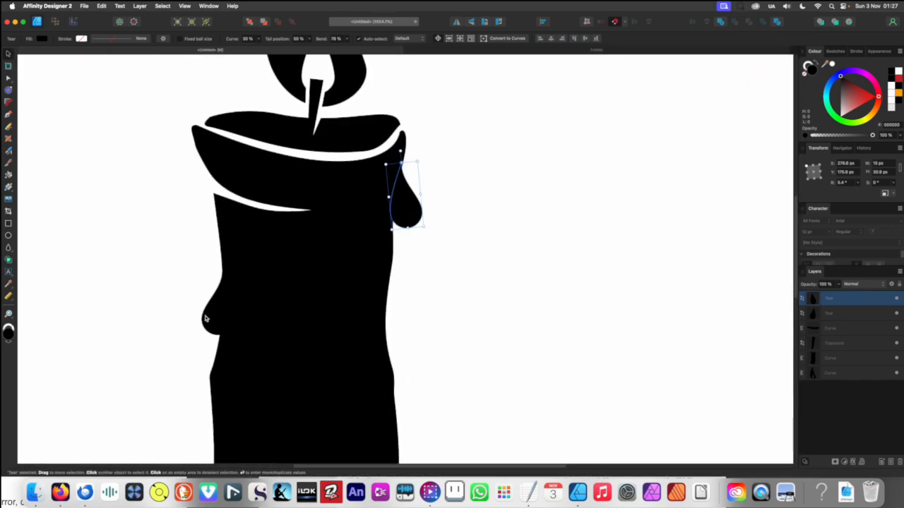
drag(423, 224, 424, 201)
scroll(421, 197, up, 3)
drag(455, 240, 452, 241)
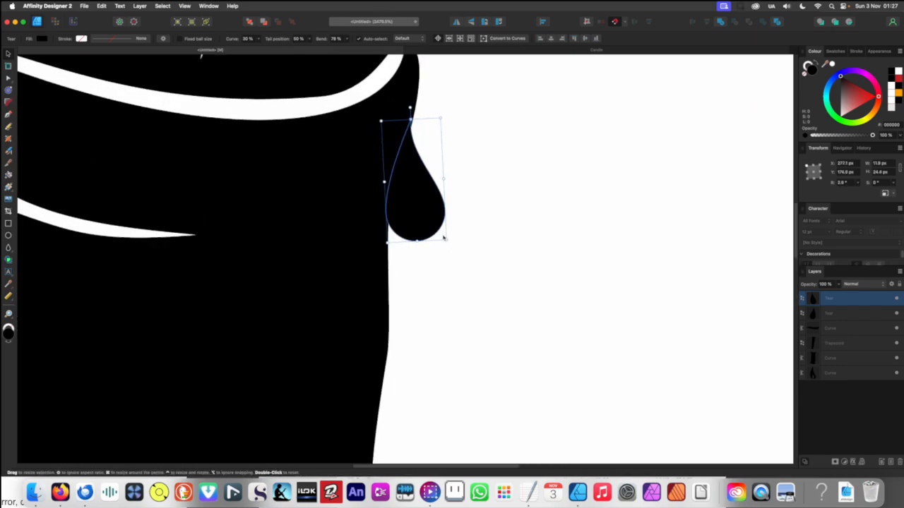
Nudge the teardrop under the rim's right tip slightly upward and deselect it
scroll(420, 224, down, 10)
scroll(430, 225, up, 9)
drag(394, 208, 392, 182)
scroll(374, 205, down, 10)
click(308, 221)
Try a copy of the rim's teardrop low on the body's right edge, and remove that copy
scroll(382, 233, up, 10)
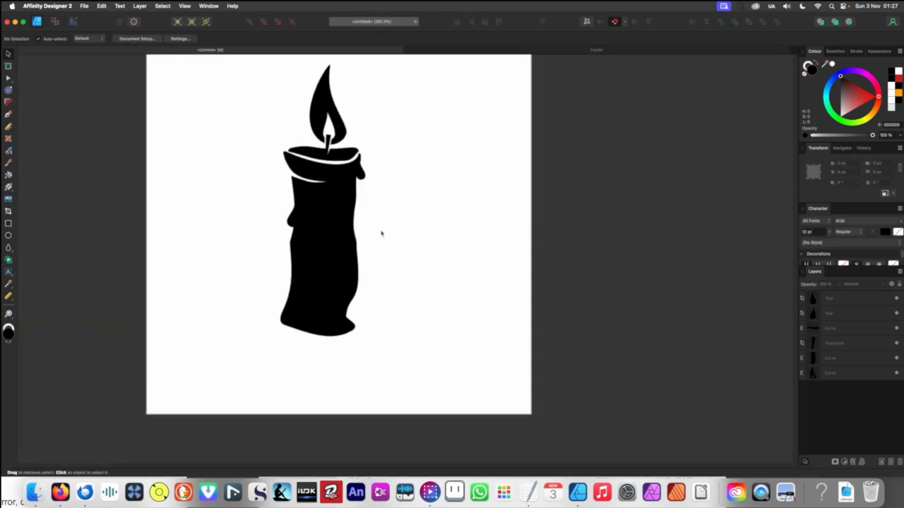
drag(355, 148, 348, 381)
scroll(375, 295, down, 10)
click(380, 337)
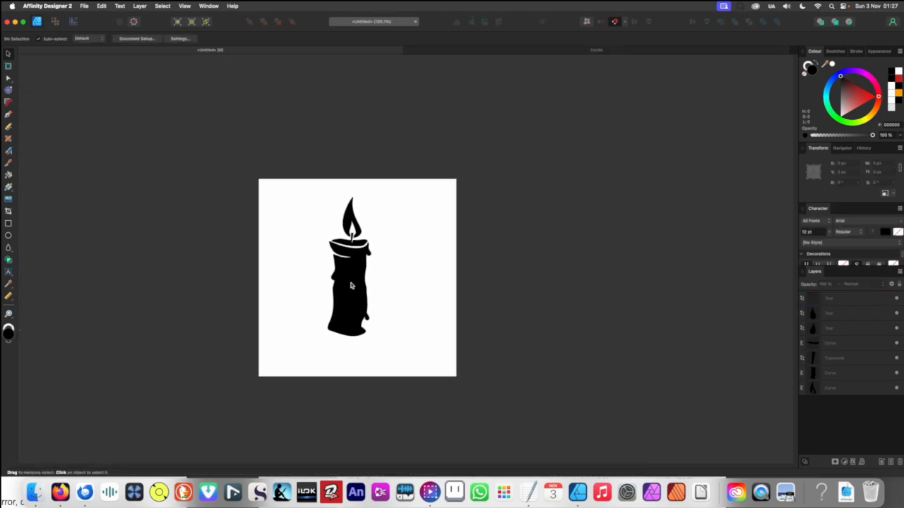
scroll(351, 285, up, 10)
click(391, 364)
key(Delete)
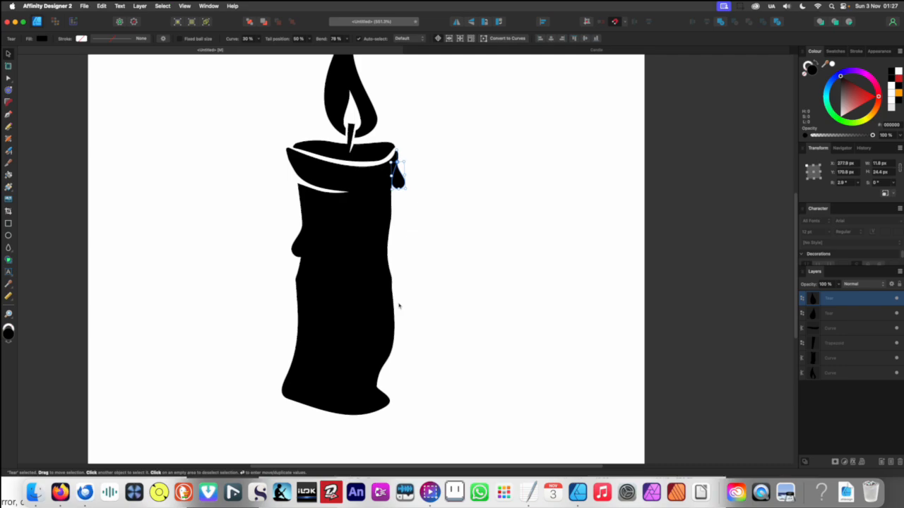
Draw a filled black wax drip freehand with the Pencil on the body's right edge below the rim's teardrop, and deselect it
scroll(342, 287, up, 8)
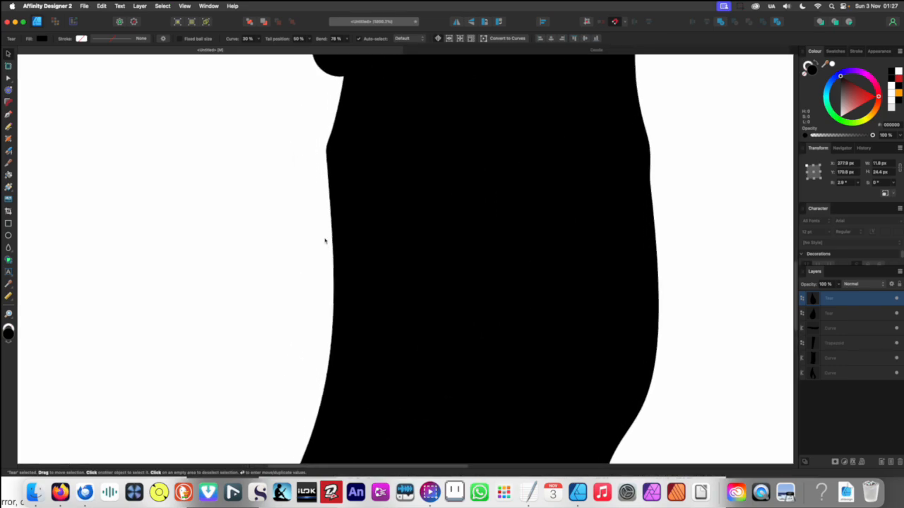
scroll(526, 233, right, 5)
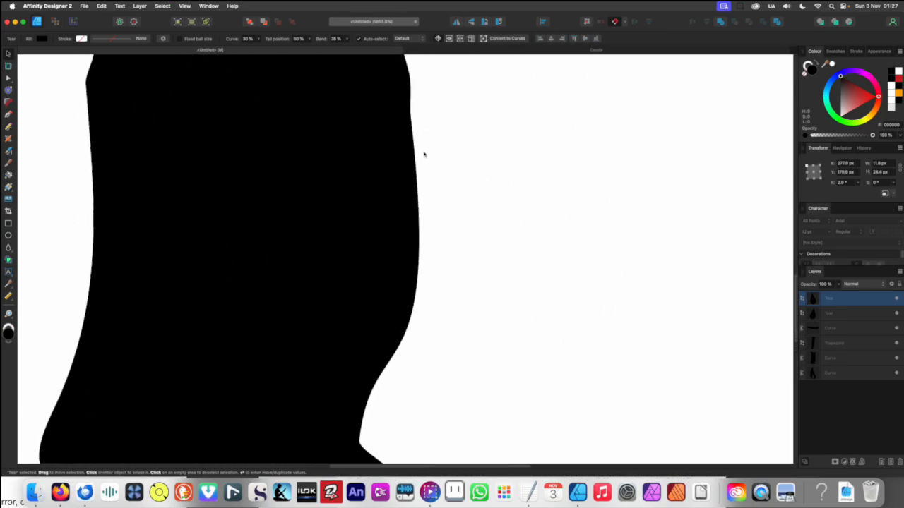
scroll(378, 232, up, 5)
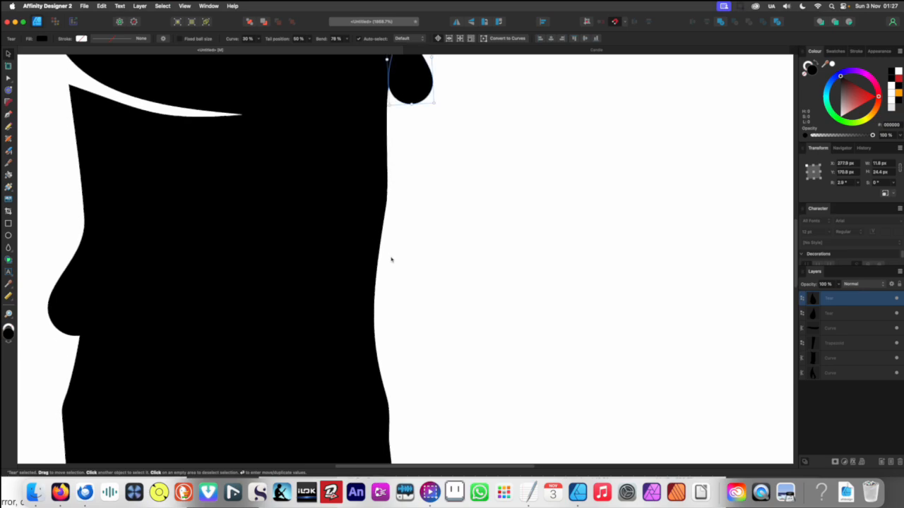
key(n)
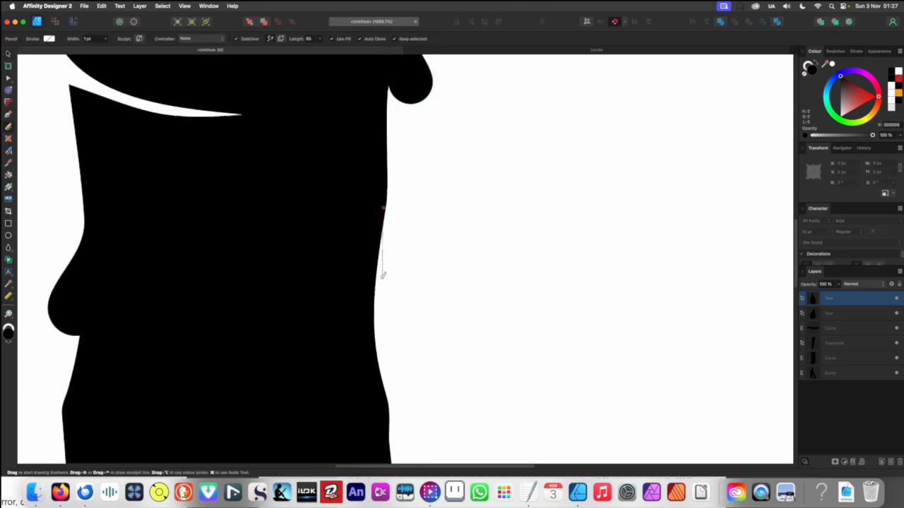
mouse_move(404, 329)
mouse_down()
mouse_move(422, 345)
mouse_move(425, 365)
mouse_move(399, 382)
mouse_move(366, 362)
mouse_move(344, 304)
mouse_up()
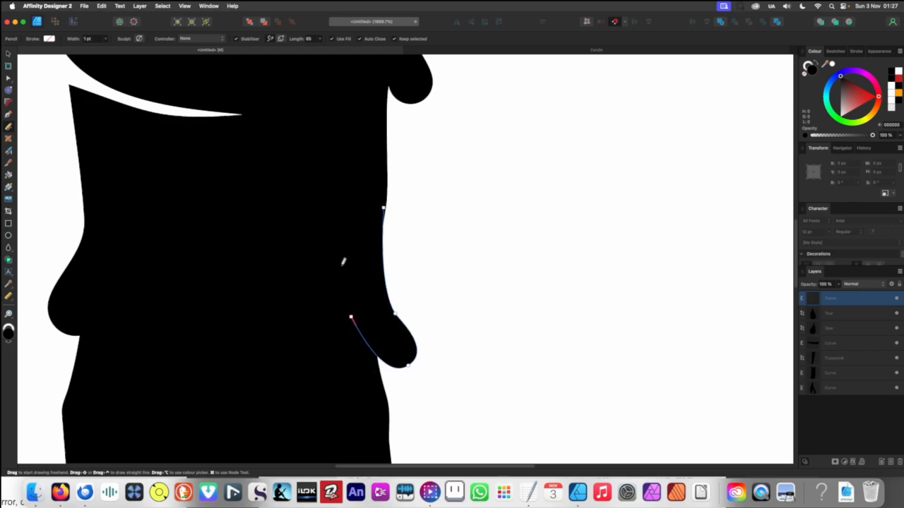
scroll(427, 278, down, 10)
key(v)
click(318, 294)
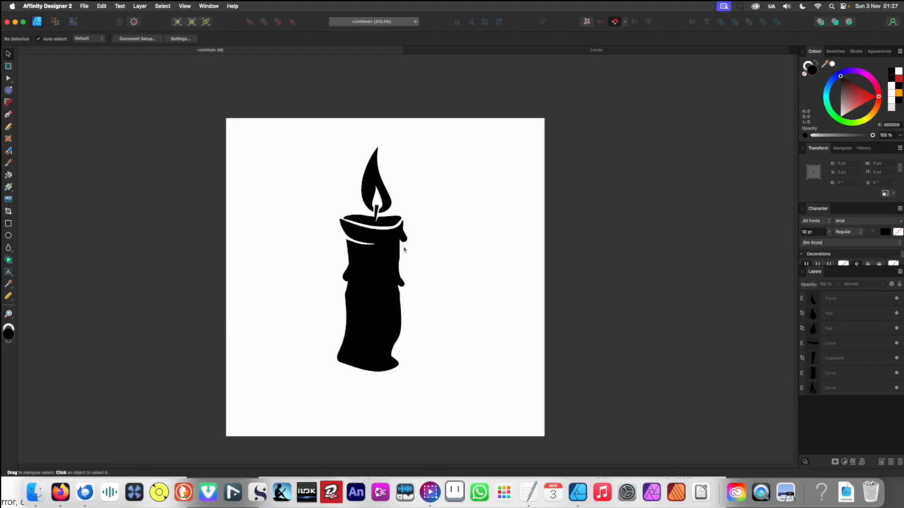
Remove the teardrop under the rim's right tip
scroll(413, 290, up, 5)
click(386, 316)
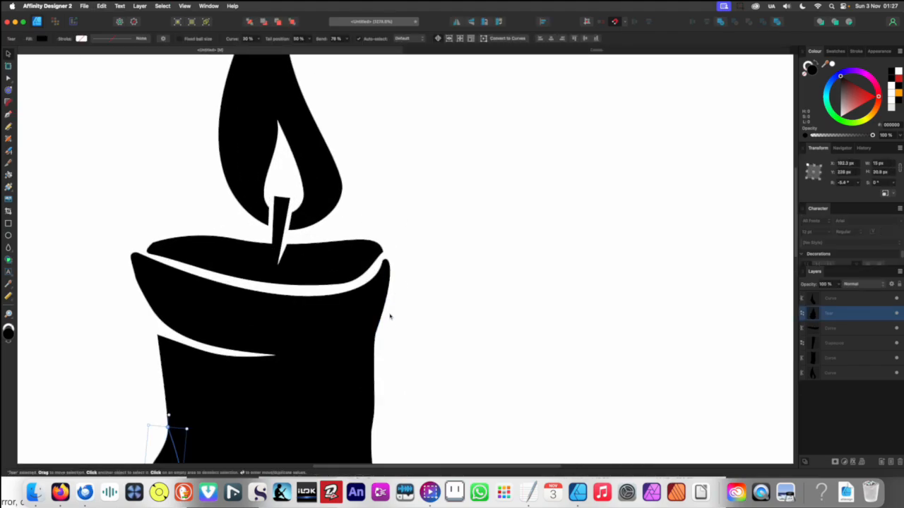
scroll(390, 250, down, 3)
Draw a filled black wax drip freehand with the Pencil on the body's lower left edge, and deselect it
scroll(390, 250, up, 6)
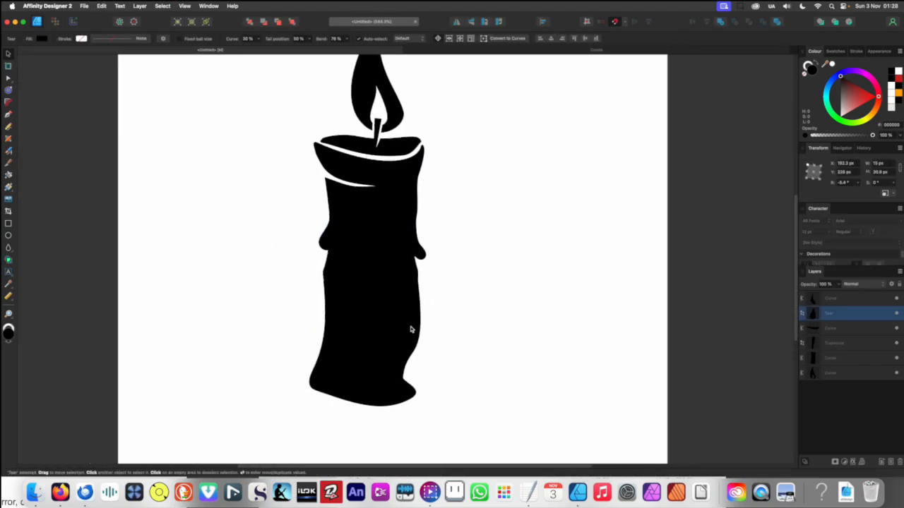
scroll(322, 308, down, 3)
key(n)
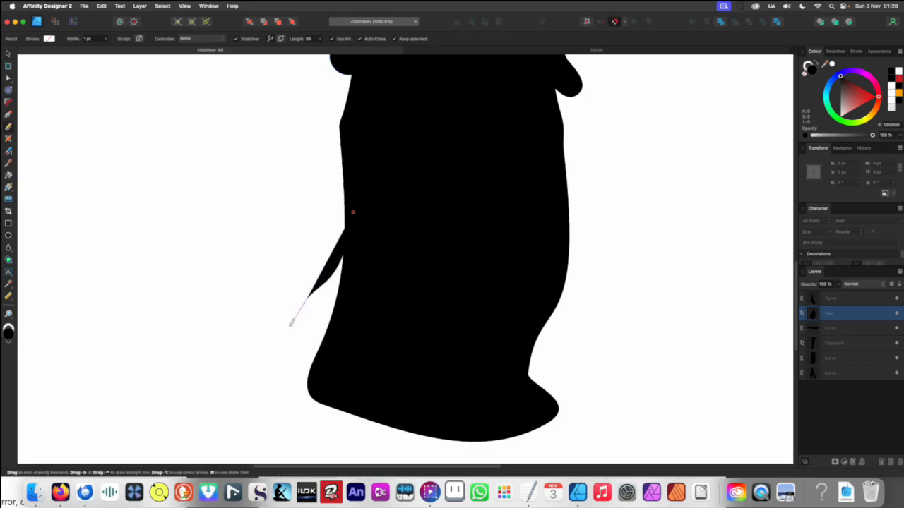
drag(344, 322, 351, 212)
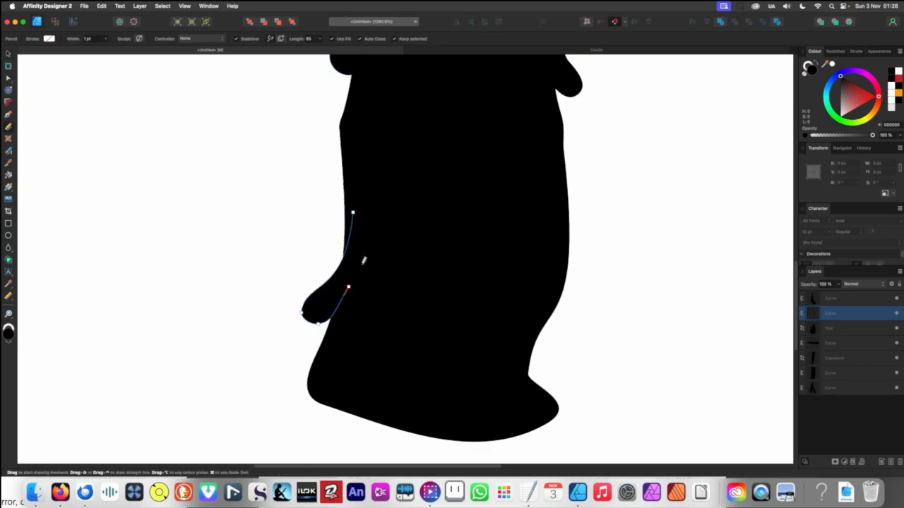
scroll(352, 292, down, 6)
key(v)
click(424, 205)
Draw a small black drip about 12 × 19 px freehand with the Pencil under the rim's right tip, adjust its placement and deselect it
scroll(424, 205, up, 10)
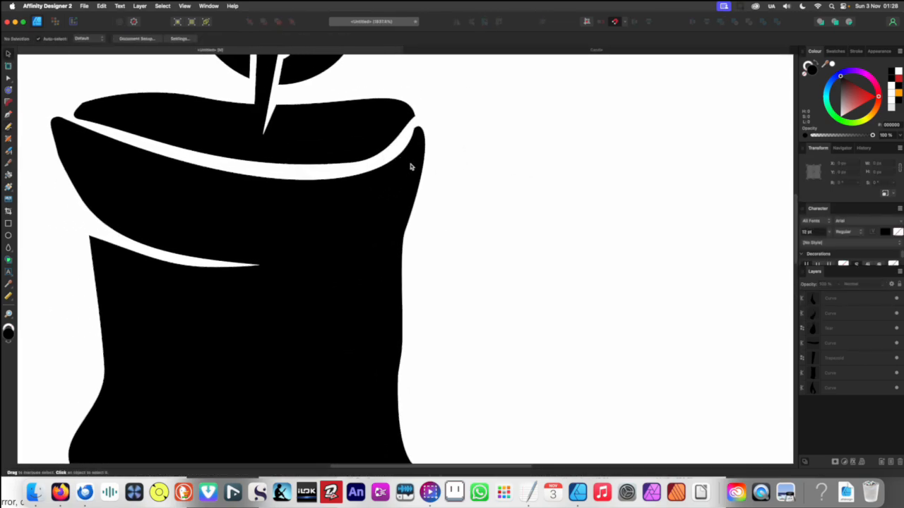
key(n)
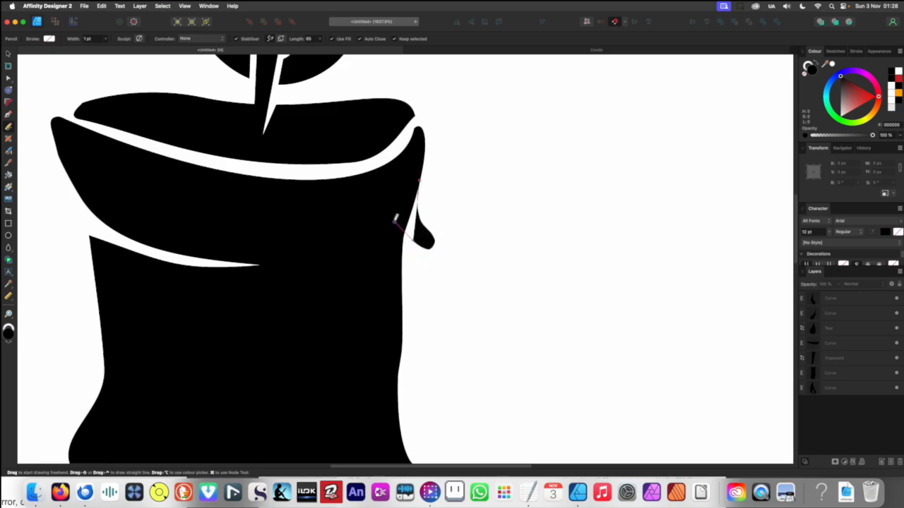
drag(359, 112, 357, 111)
scroll(417, 248, down, 10)
scroll(417, 242, up, 10)
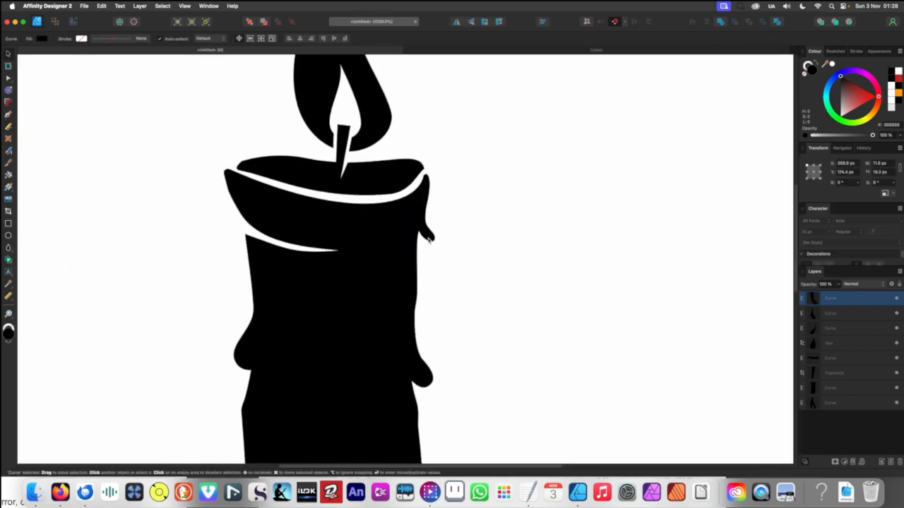
key(v)
drag(400, 245, 423, 254)
scroll(421, 232, down, 6)
scroll(365, 240, down, 5)
click(318, 251)
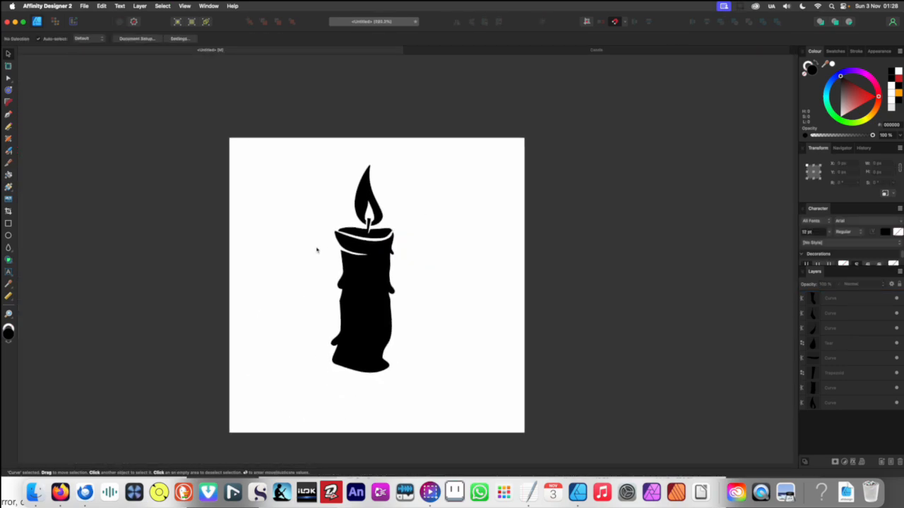
Reshape the lower left drip by moving its lower end node further down into the body
scroll(318, 262, down, 4)
scroll(337, 285, up, 8)
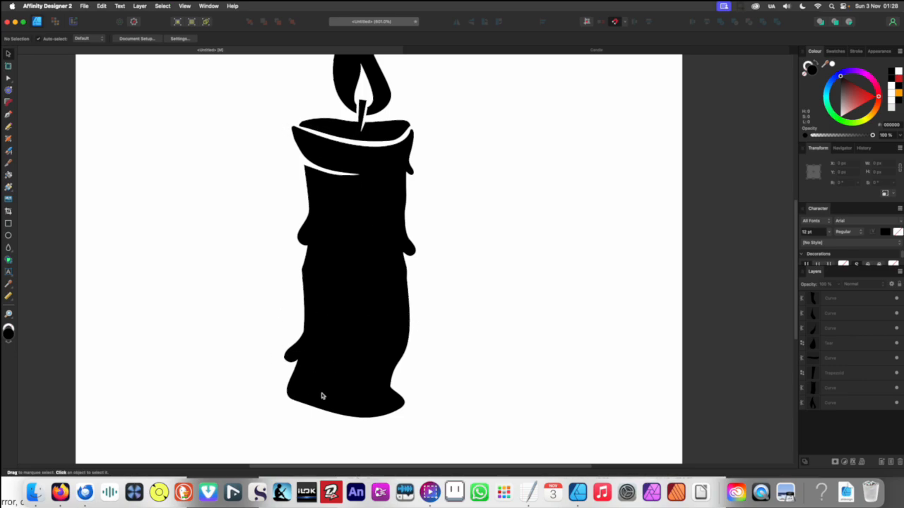
scroll(365, 237, up, 3)
scroll(361, 247, down, 3)
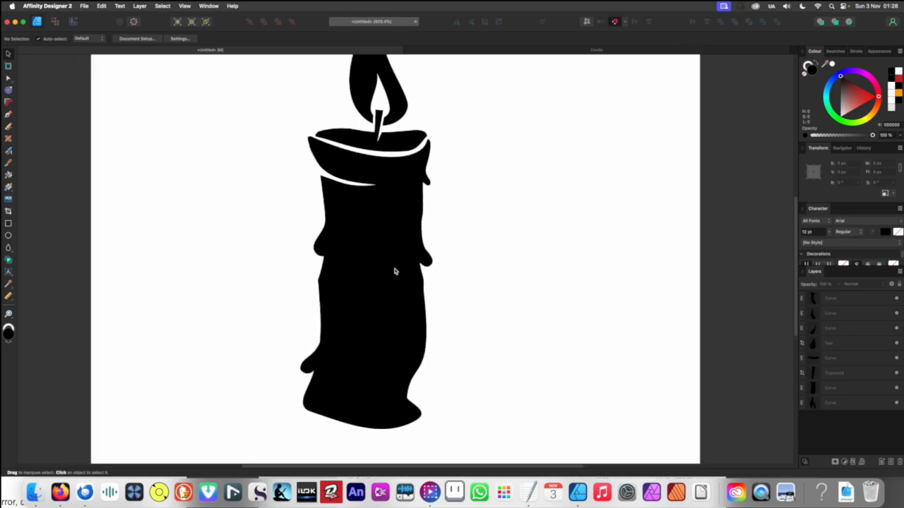
scroll(399, 229, down, 1)
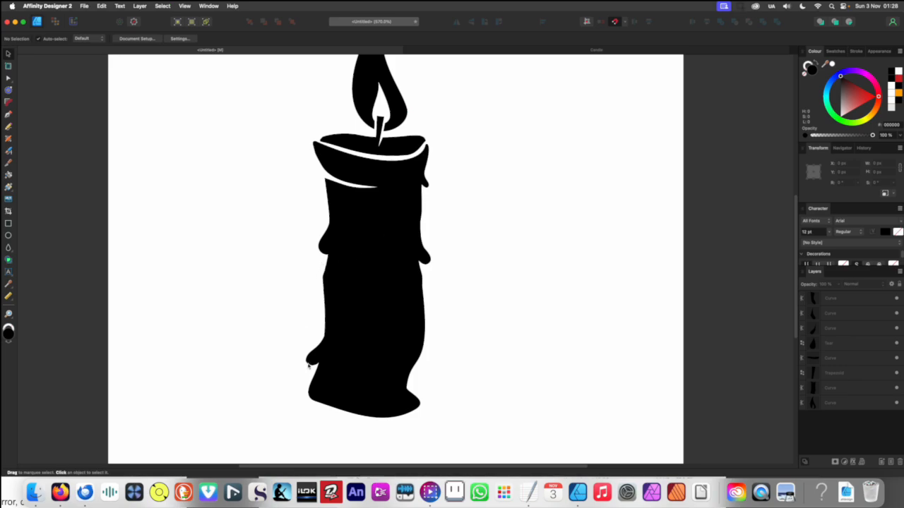
scroll(309, 366, up, 3)
double_click(321, 364)
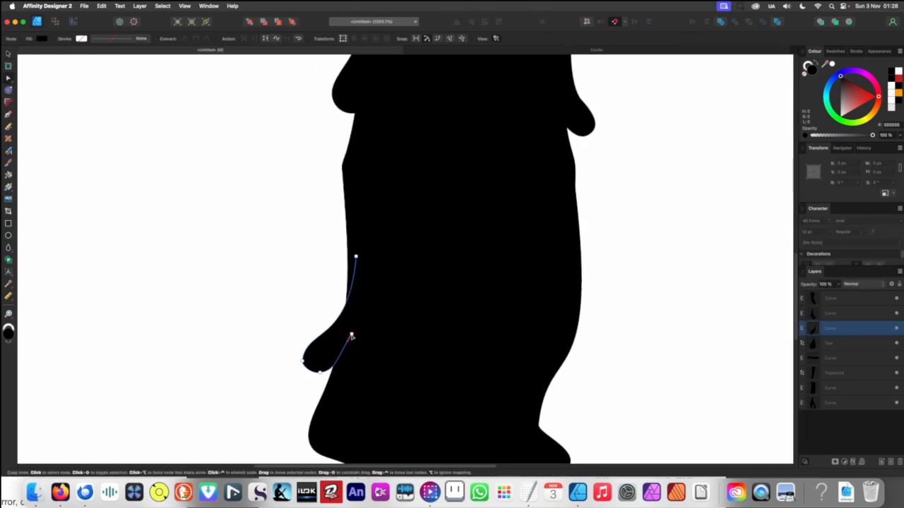
drag(352, 337, 359, 346)
scroll(346, 316, down, 4)
scroll(405, 249, up, 5)
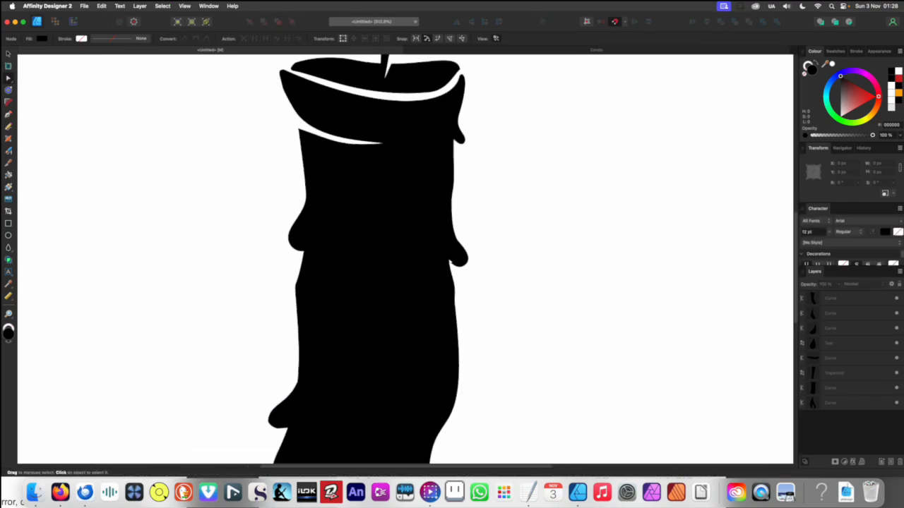
Reshape the drip halfway down the right edge by moving its lower end node further into the body, and deselect it
click(427, 237)
drag(428, 238, 421, 257)
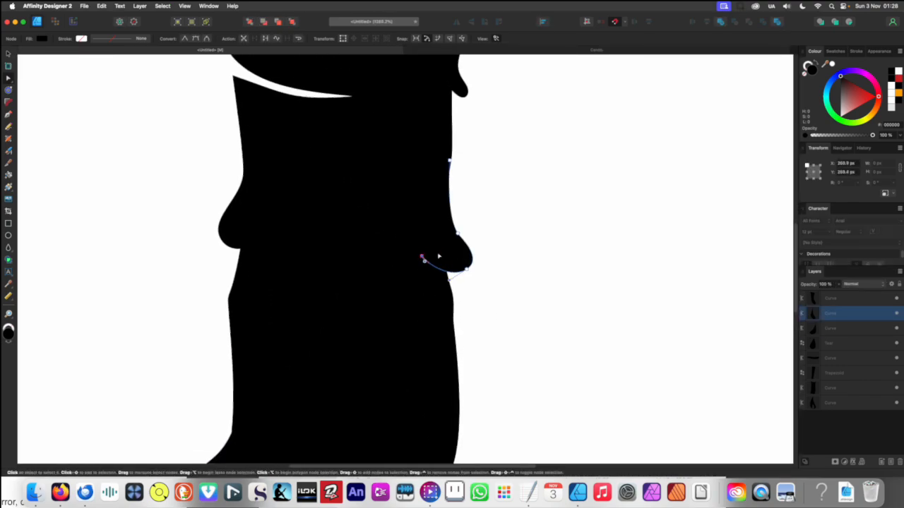
scroll(407, 257, down, 8)
click(356, 259)
scroll(346, 270, right, 2)
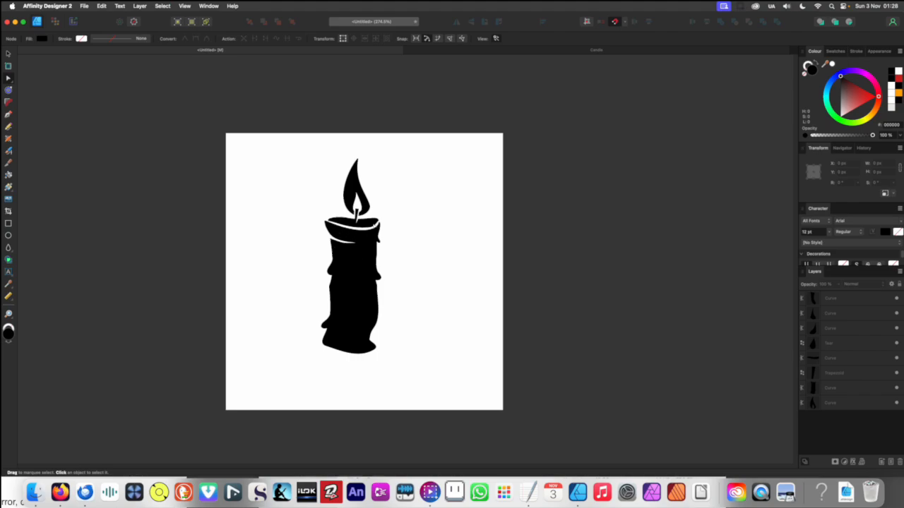
Set the fill to red FF0000 and draw a teardrop about 18 × 56 px freehand with the Pencil in the middle of the body
scroll(354, 280, up, 3)
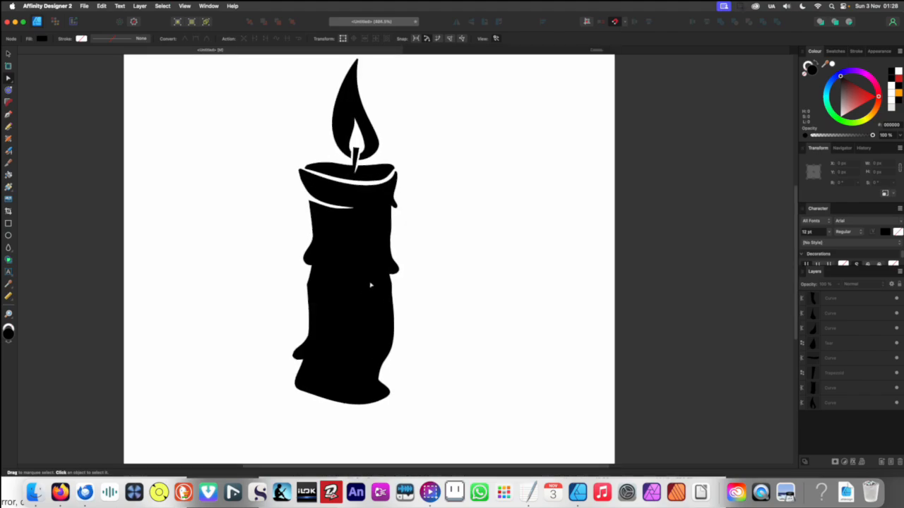
scroll(370, 285, up, 5)
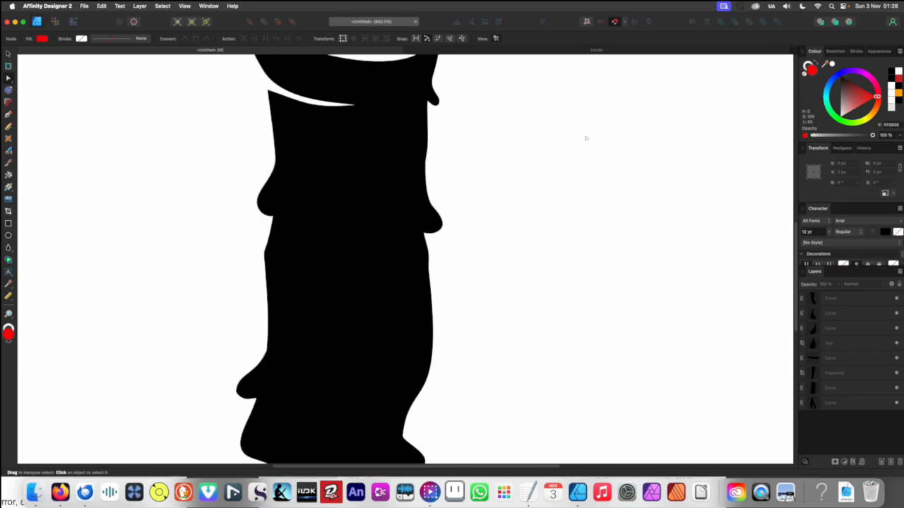
scroll(408, 277, down, 2)
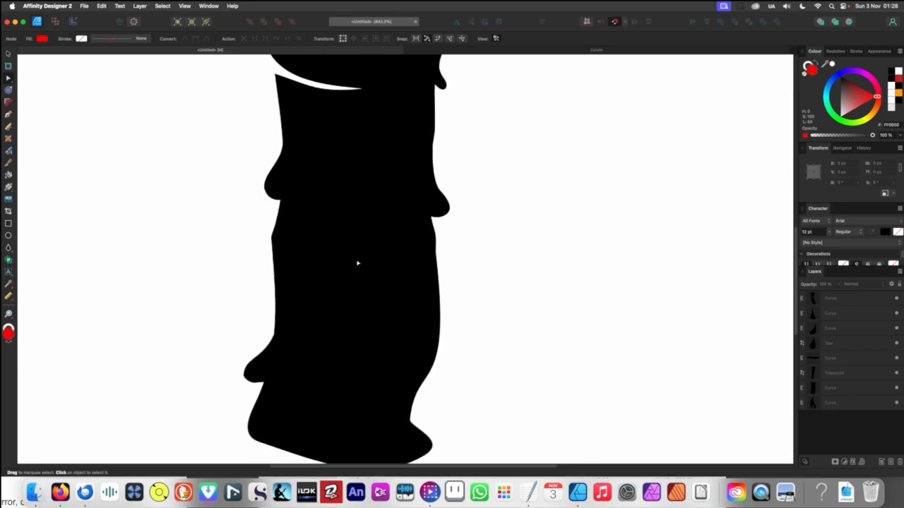
key(n)
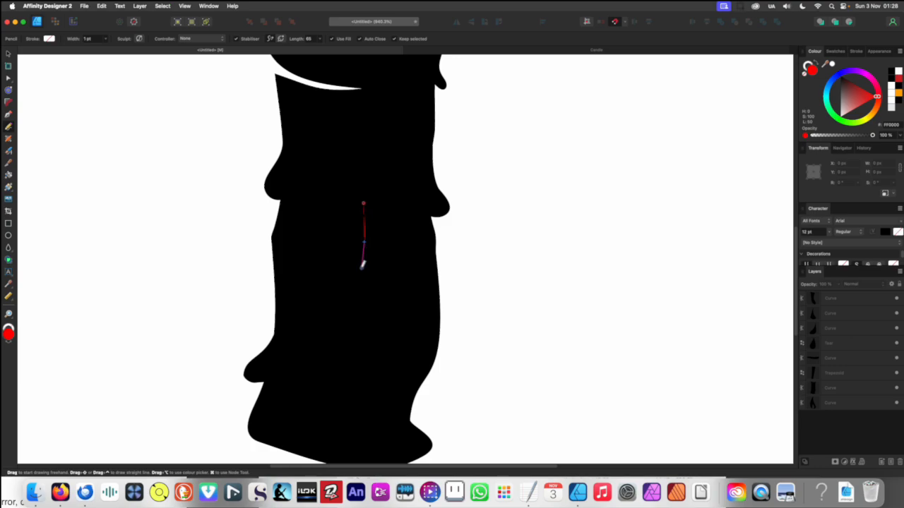
drag(374, 320, 403, 289)
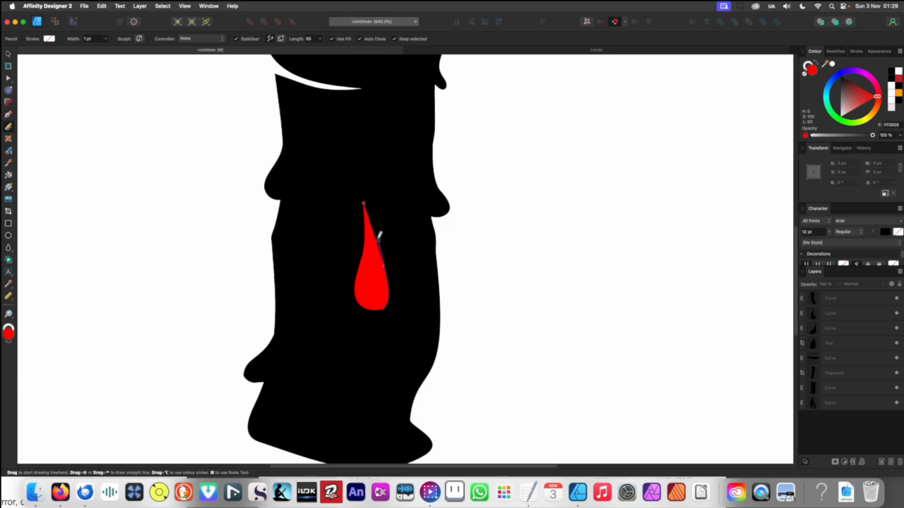
drag(369, 207, 370, 195)
scroll(384, 251, down, 10)
Move the red drop to the body's upper right and place a smaller, horizontally mirrored copy at the body's lower left
key(v)
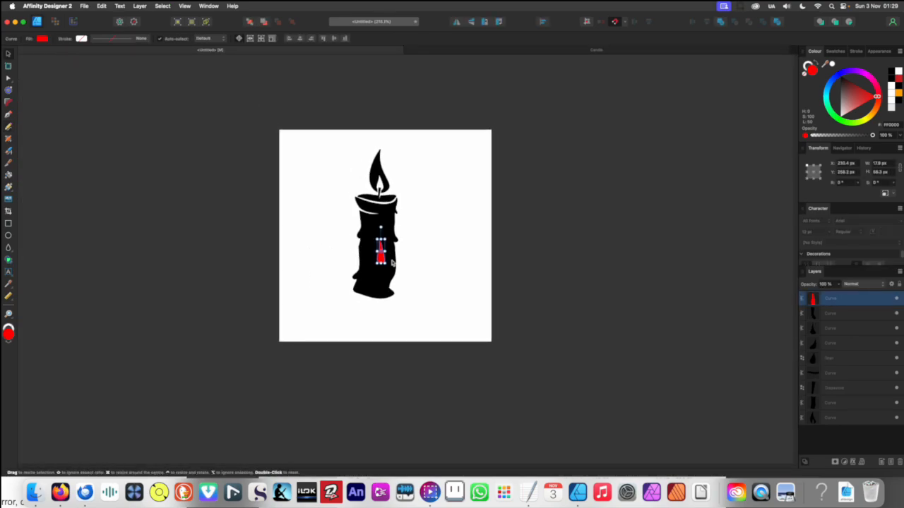
scroll(393, 257, up, 8)
drag(357, 267, 374, 214)
drag(368, 215, 311, 315)
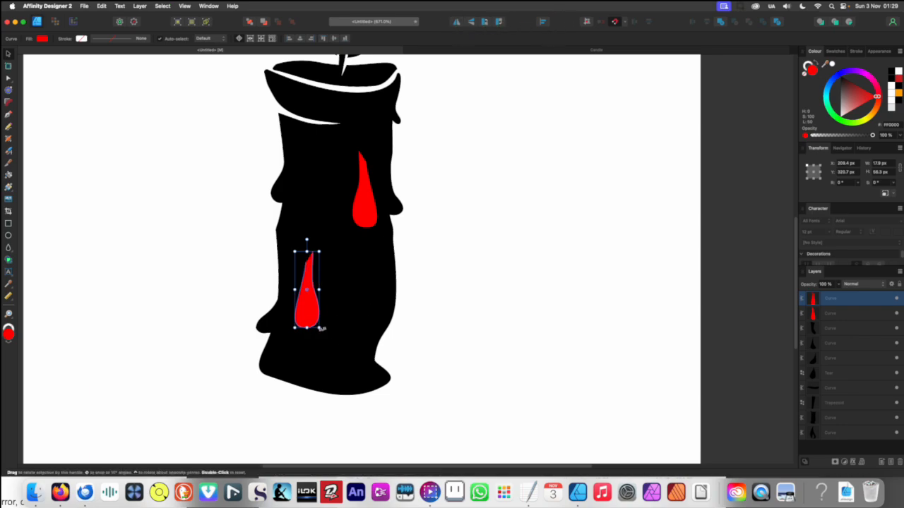
mouse_move(318, 328)
mouse_down()
mouse_move(310, 301)
mouse_move(305, 331)
mouse_move(312, 314)
mouse_up()
scroll(480, 353, down, 8)
click(481, 353)
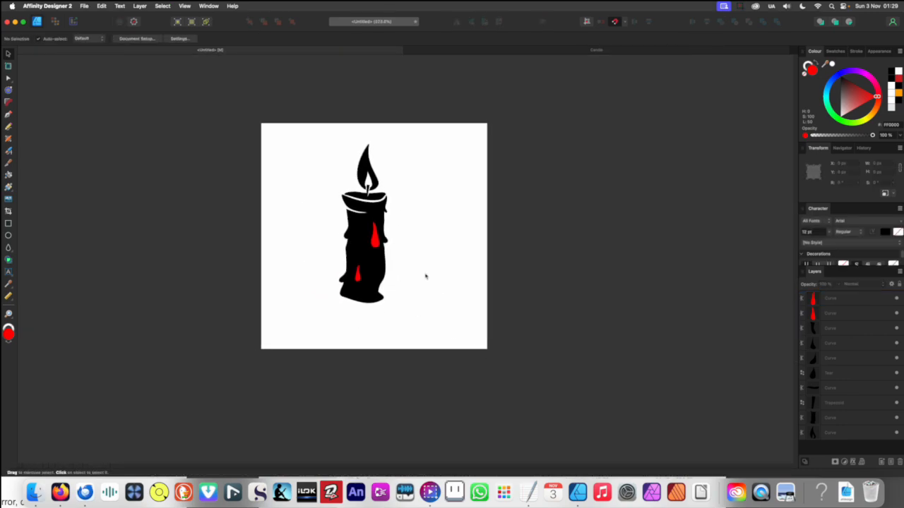
Enlarge the lower red drop to about 14.8 × 47 px, shift it slightly right and deselect it
scroll(426, 276, up, 6)
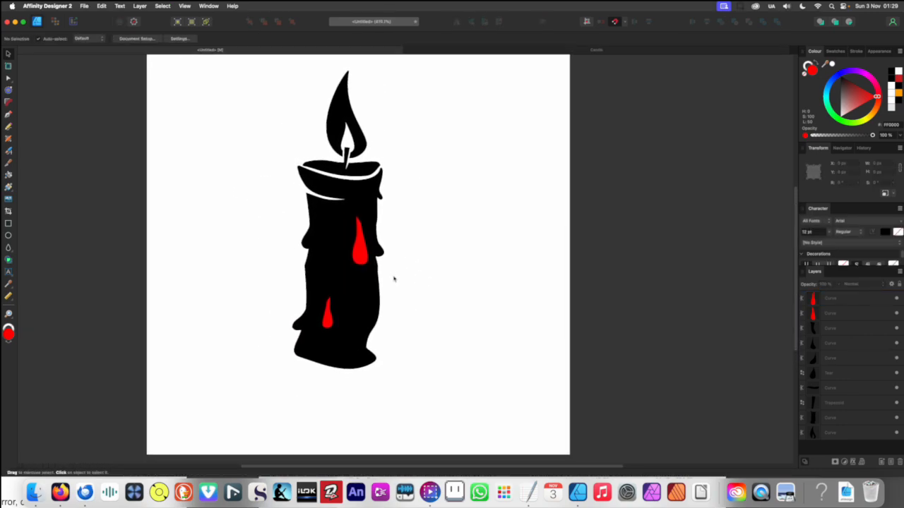
scroll(327, 326, up, 5)
click(346, 289)
mouse_move(346, 289)
mouse_down()
mouse_move(364, 316)
mouse_move(362, 287)
mouse_up()
scroll(362, 287, down, 6)
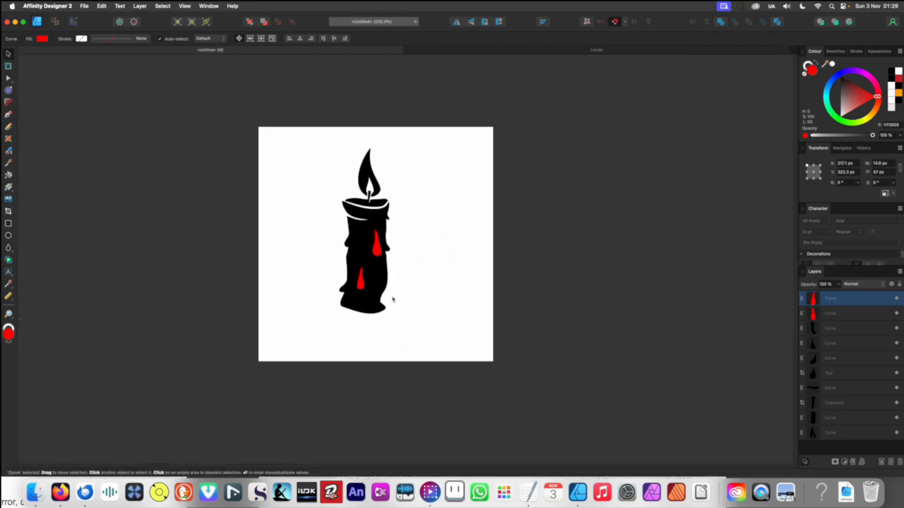
click(393, 299)
Select the upper red drop and examine its placement against the rim, the notch and the edge drips
scroll(383, 270, up, 5)
drag(396, 218, 412, 227)
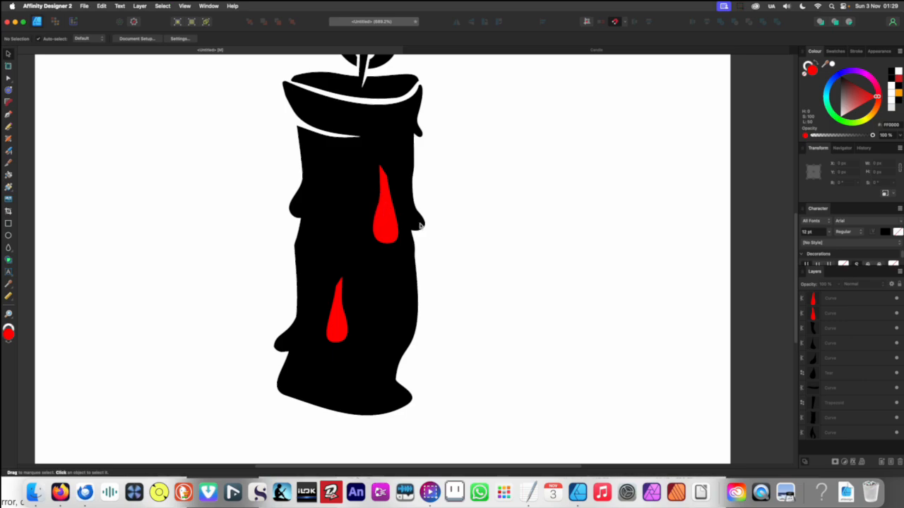
scroll(386, 217, up, 3)
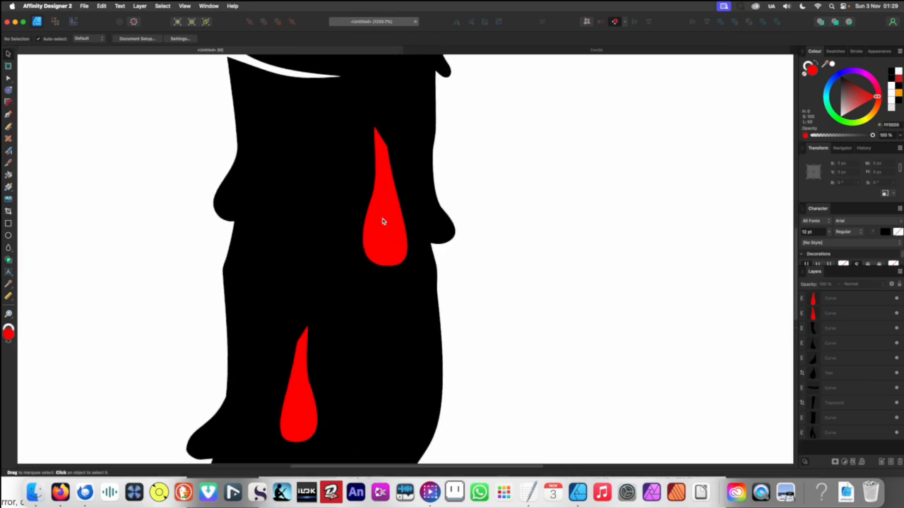
drag(382, 221, 332, 210)
click(335, 219)
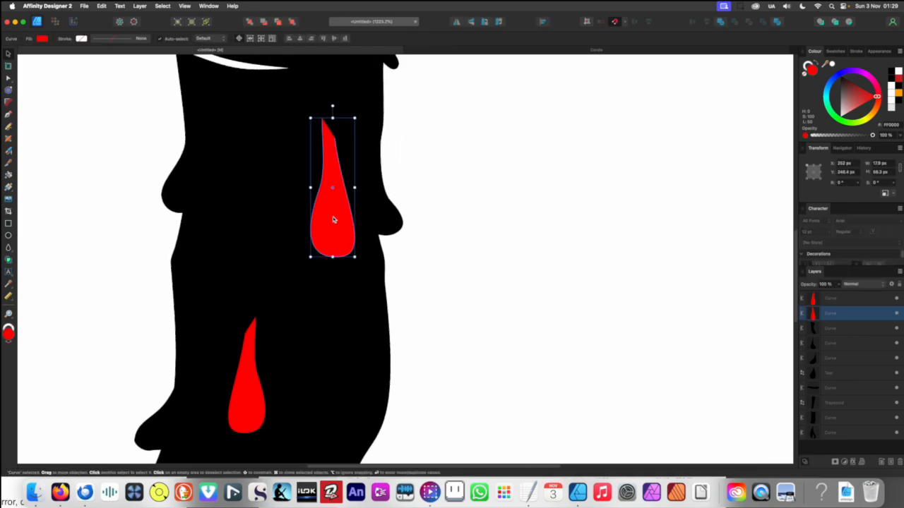
scroll(318, 224, up, 2)
scroll(319, 223, left, 2)
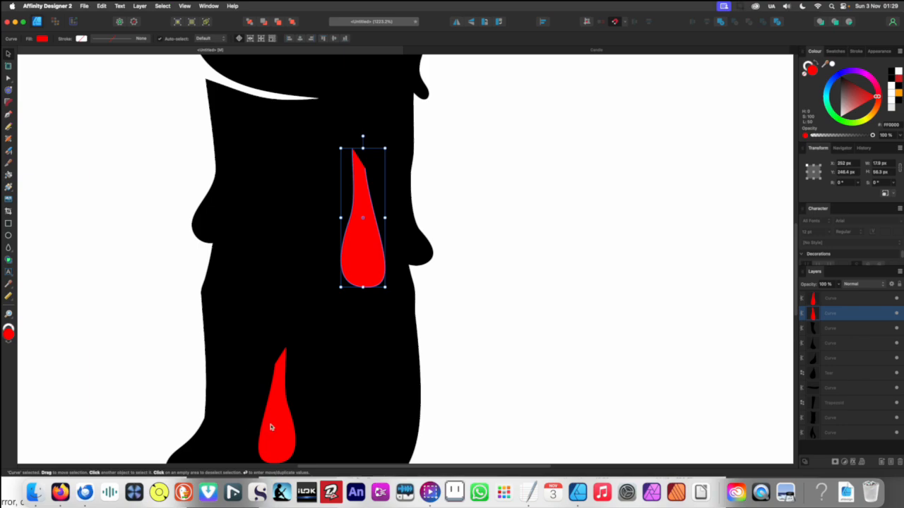
scroll(282, 146, up, 4)
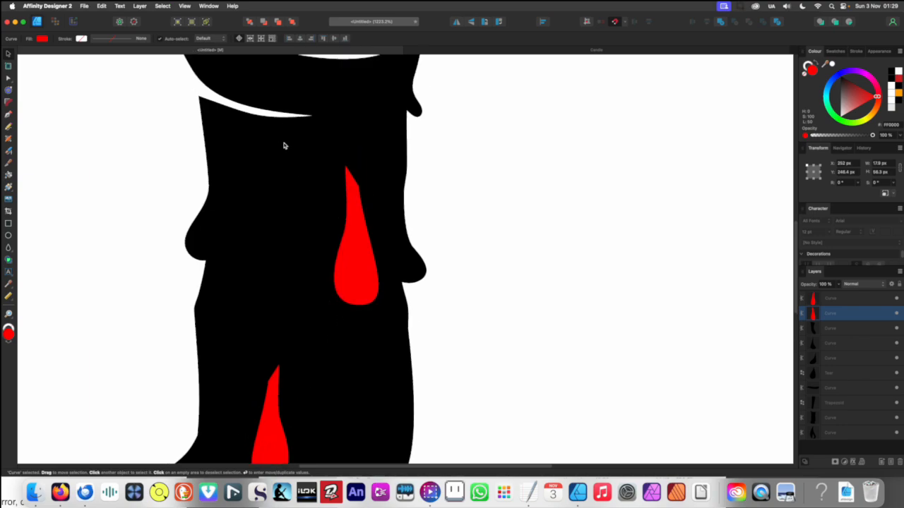
scroll(283, 145, left, 1)
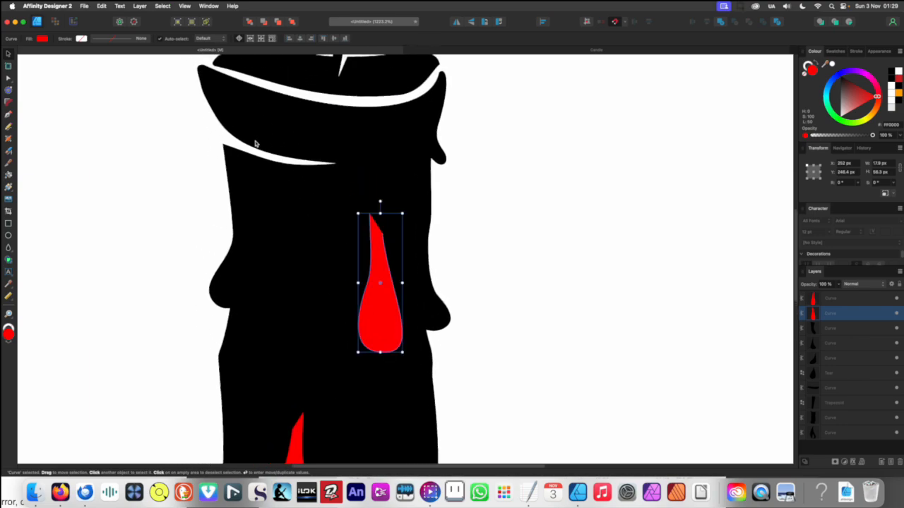
scroll(315, 163, down, 3)
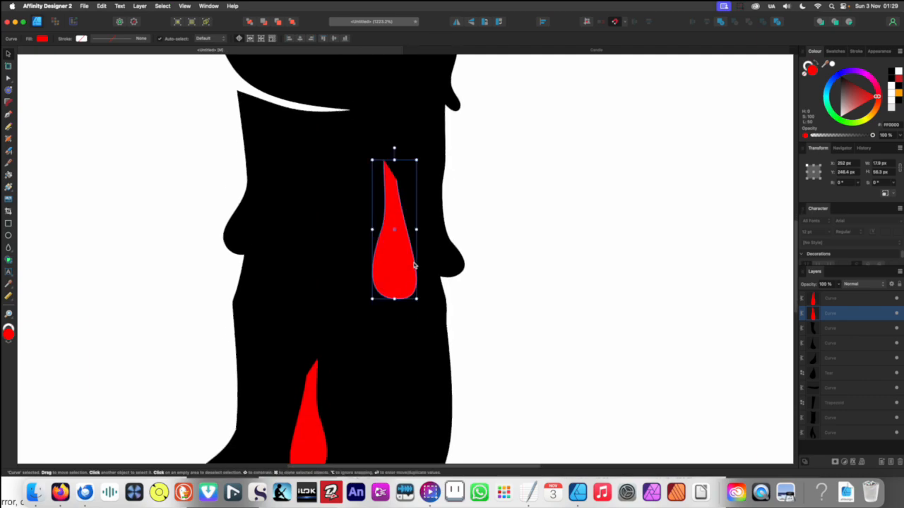
scroll(417, 272, right, 3)
scroll(375, 276, right, 2)
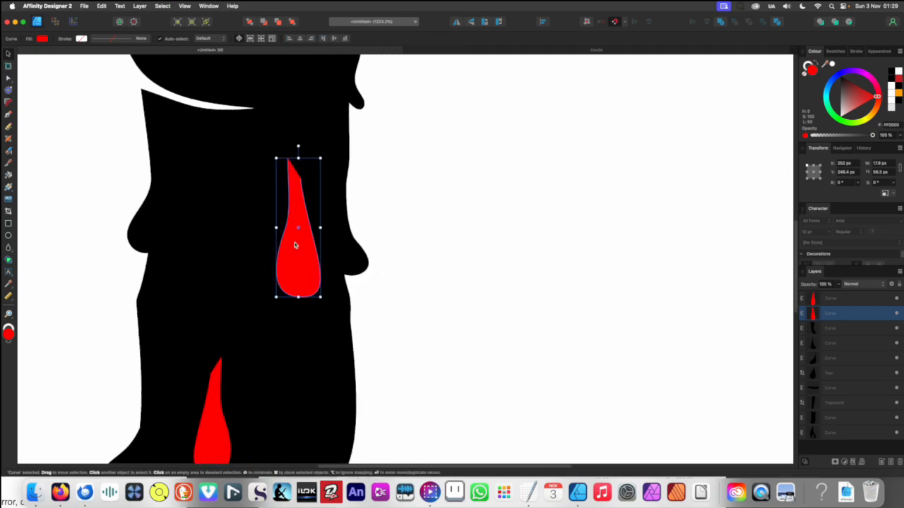
Move the upper red drop off the candle onto the white background, and make a lime green duplicate beside it
drag(295, 245, 447, 268)
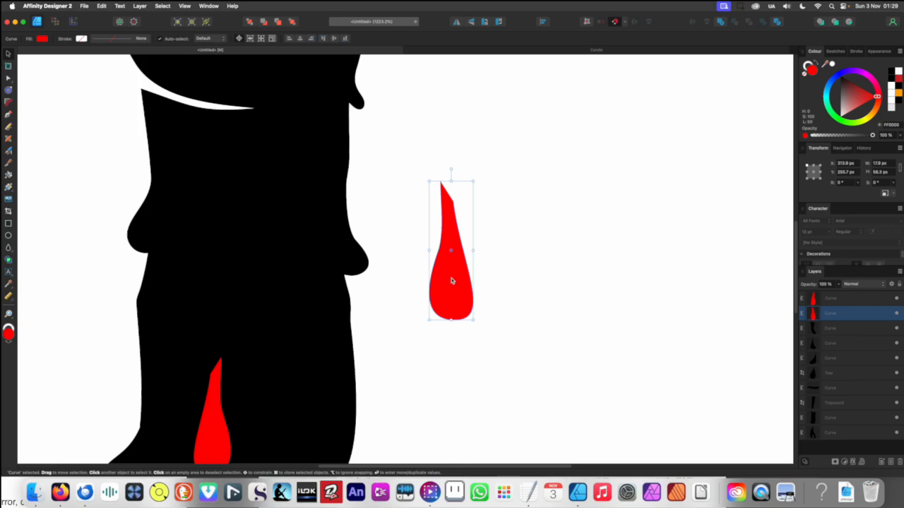
alt+drag(452, 281, 542, 264)
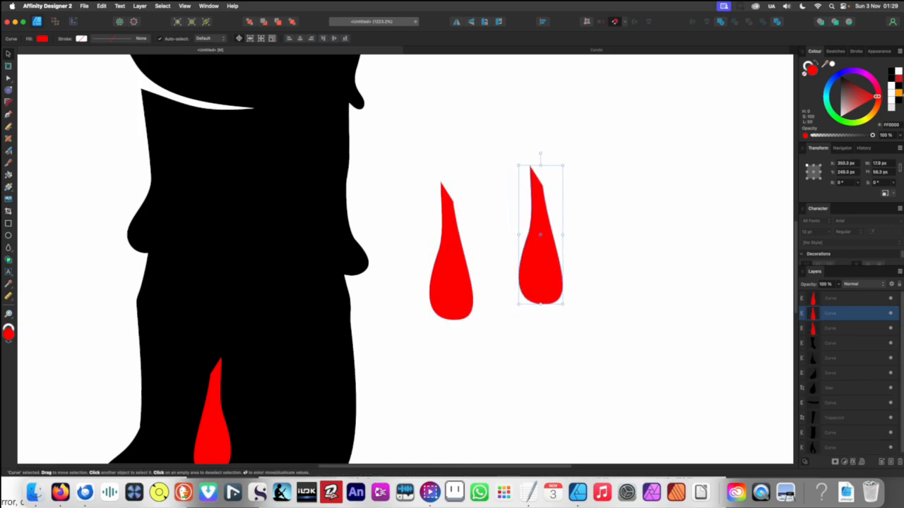
drag(876, 96, 857, 126)
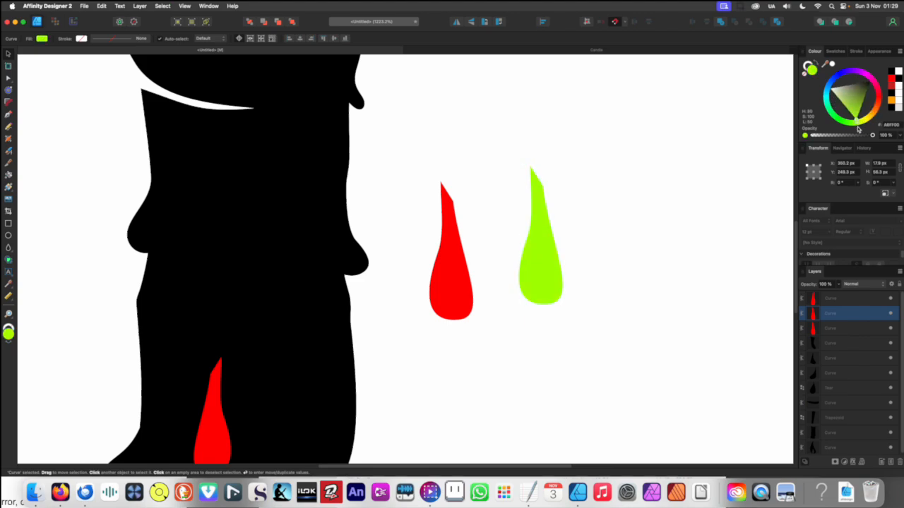
Overlap the green drop on the red one, offset up and to the right, and subtract it from the red shape
drag(552, 260, 462, 285)
scroll(470, 272, up, 3)
scroll(438, 261, down, 3)
drag(516, 243, 394, 331)
click(737, 23)
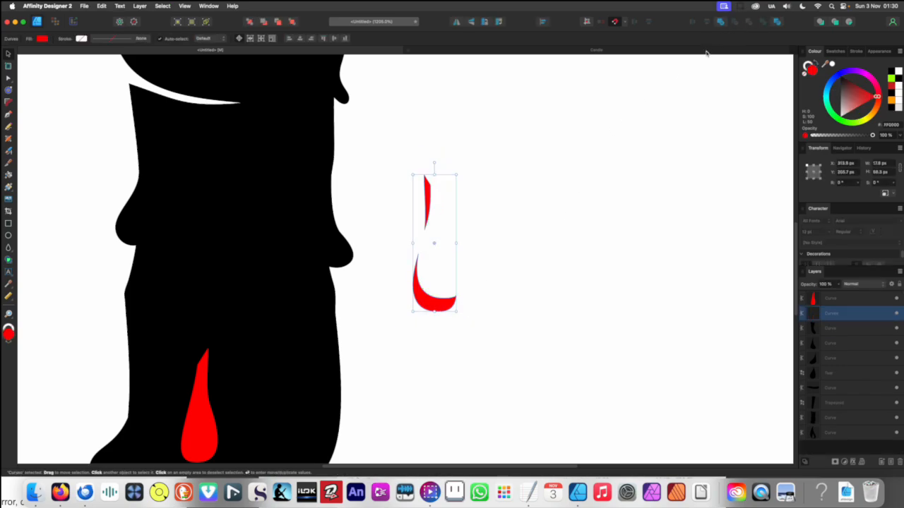
click(413, 322)
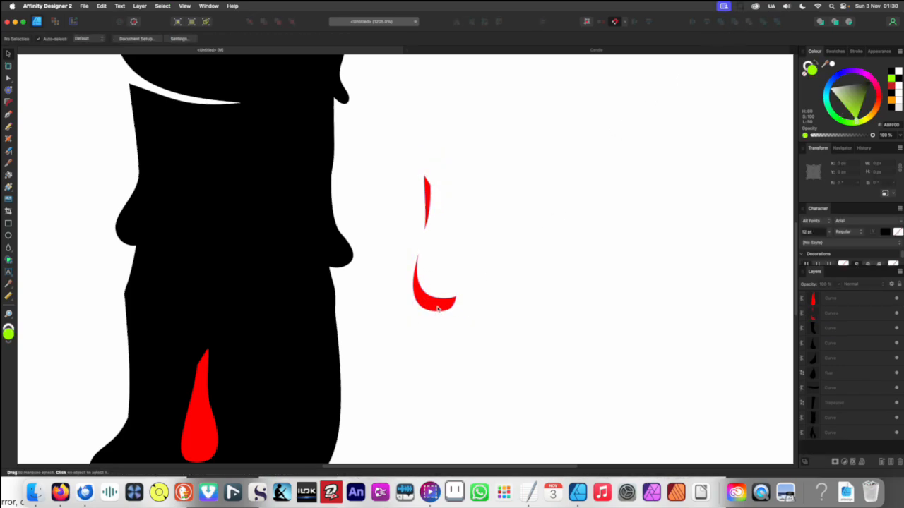
Place the cut red highlight on the candle's upper body and fill it with the white sampled from the background
drag(441, 307, 278, 307)
key(i)
click(390, 288)
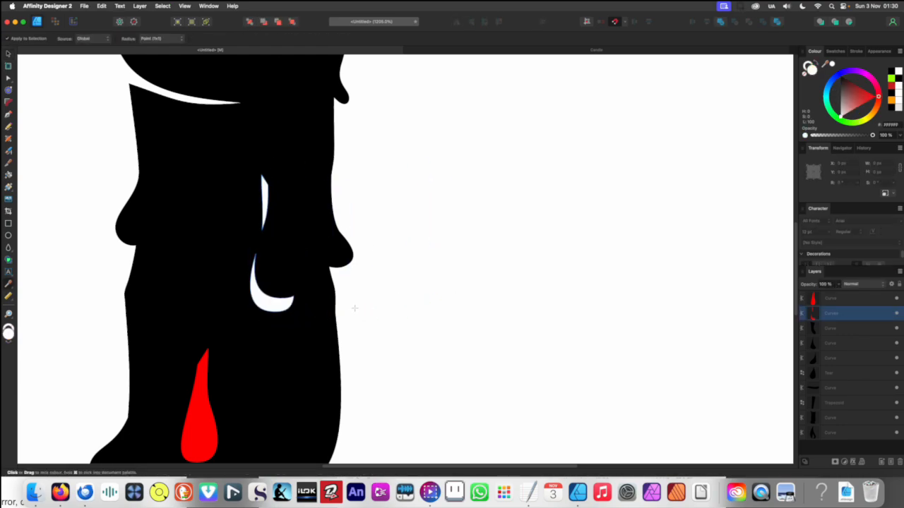
scroll(355, 308, left, 3)
key(v)
drag(360, 300, 345, 286)
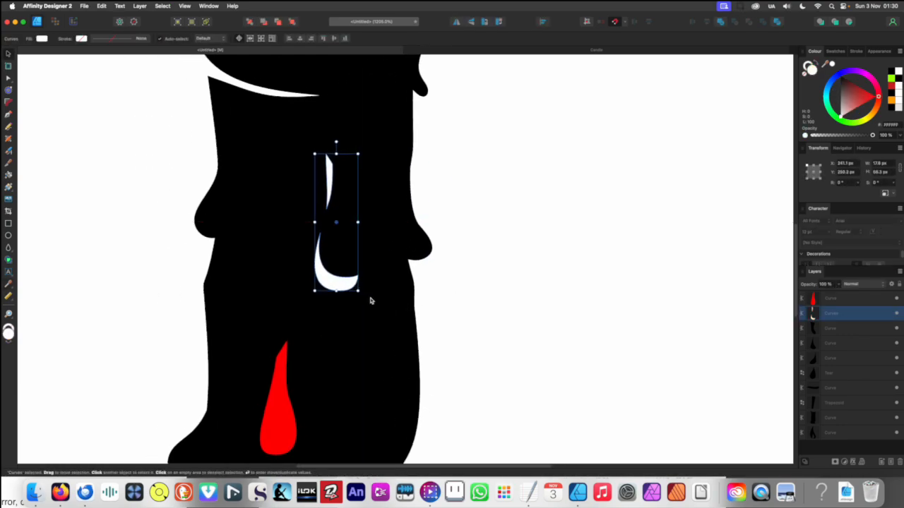
scroll(371, 299, down, 5)
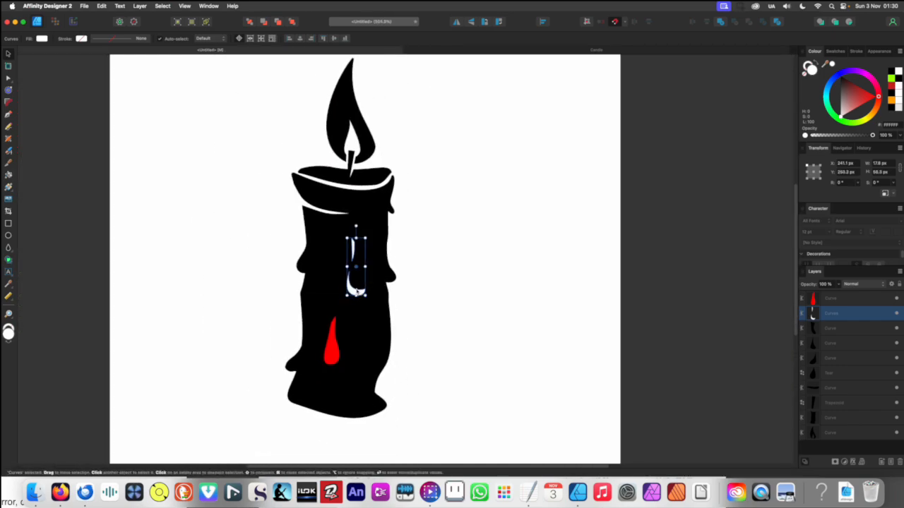
drag(358, 292, 360, 286)
click(459, 262)
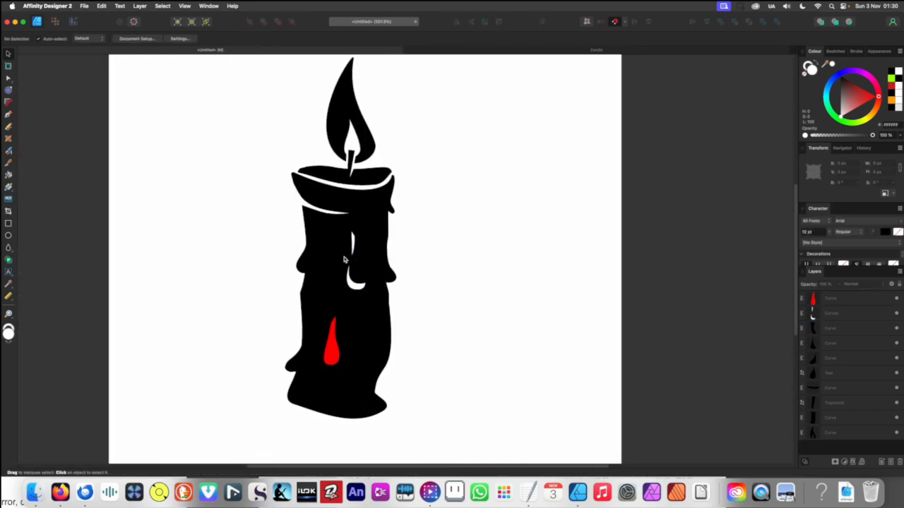
Delete the nodes of the white highlight's upper sliver, keeping only the lower crescent
scroll(346, 256, up, 5)
click(374, 213)
key(a)
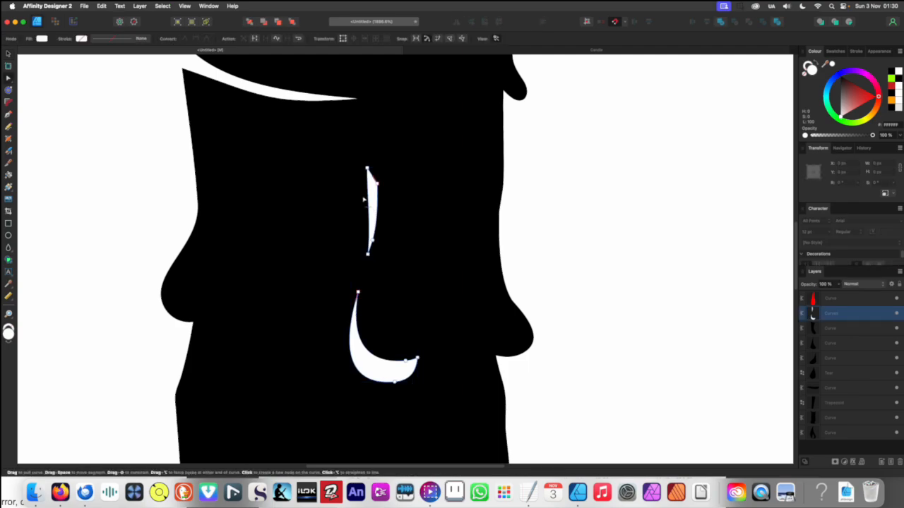
drag(348, 151, 395, 264)
key(Delete)
scroll(338, 202, down, 5)
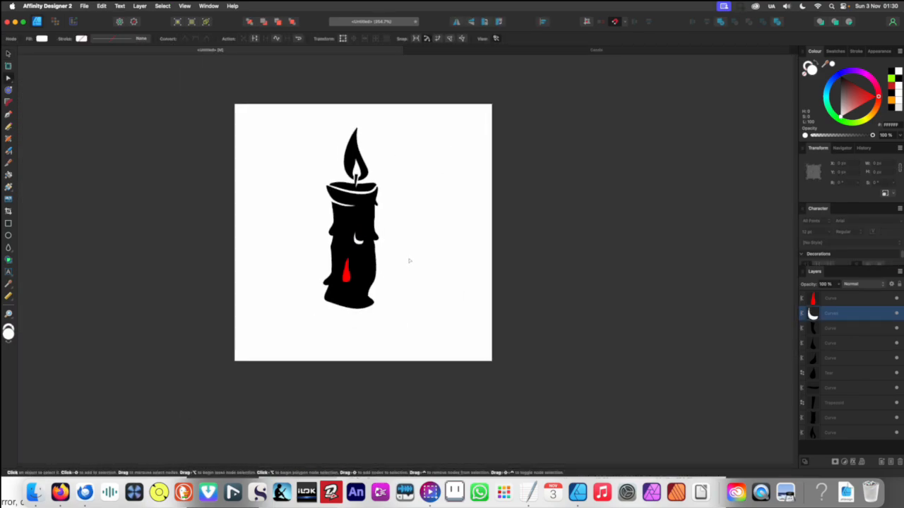
key(v)
click(410, 260)
Rotate the white crescent on the upper candle body by about 13 degrees
scroll(362, 268, up, 3)
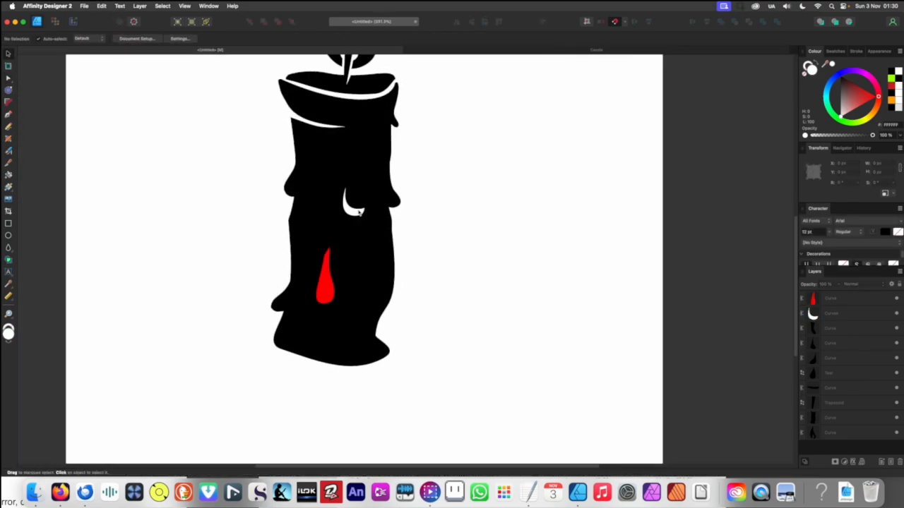
scroll(359, 212, up, 2)
click(362, 215)
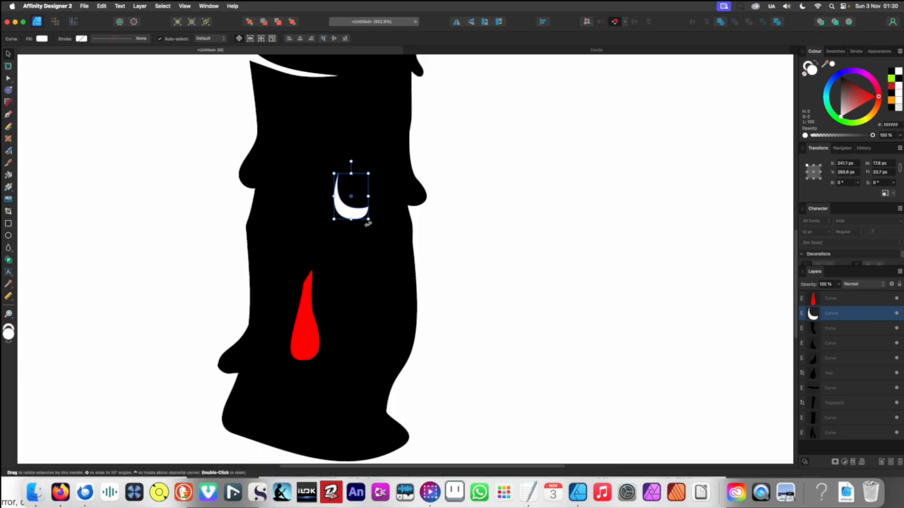
drag(367, 222, 377, 225)
scroll(382, 235, down, 5)
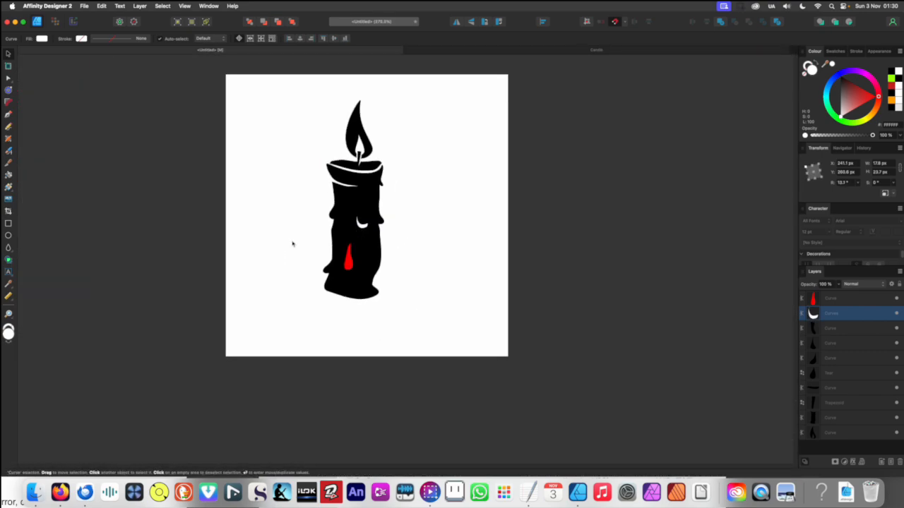
click(291, 241)
Move the remaining red drop to the white area left of the candle and make an offset duplicate filled bright green (77FF00)
scroll(320, 268, up, 3)
click(381, 267)
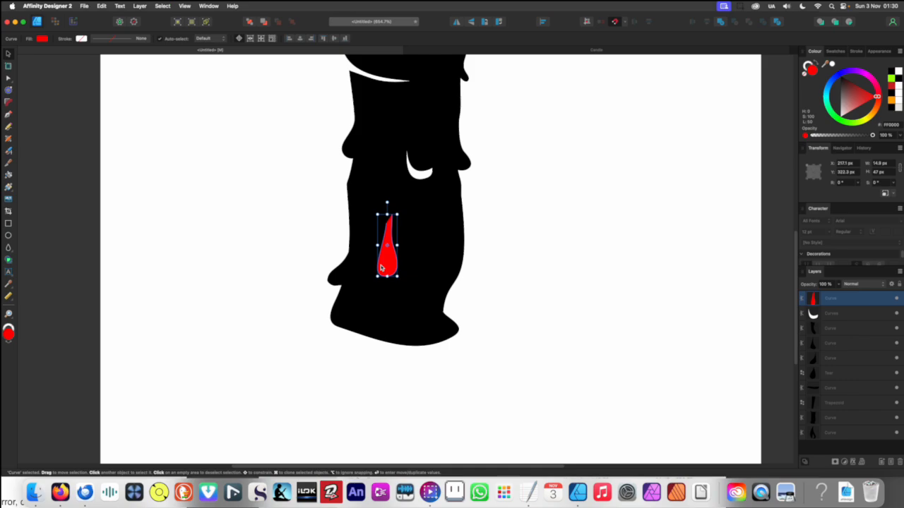
drag(388, 267, 282, 258)
scroll(282, 259, up, 3)
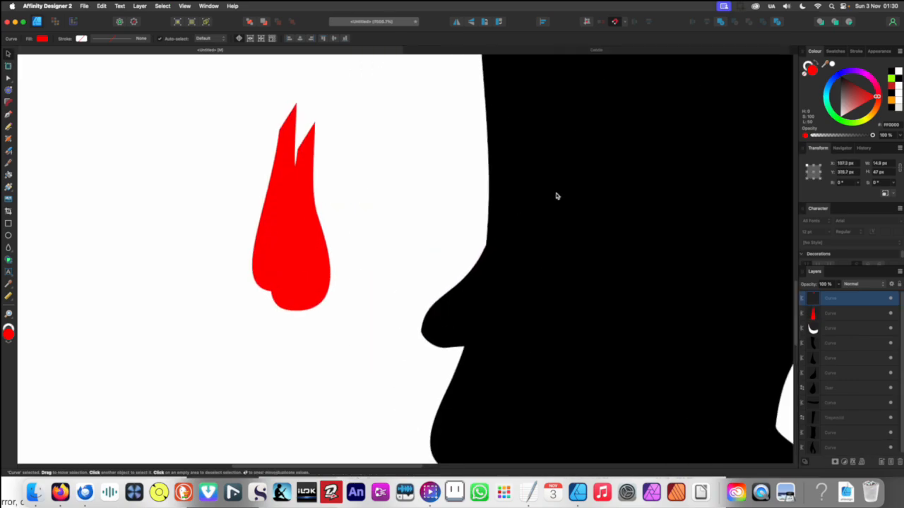
drag(881, 102, 852, 123)
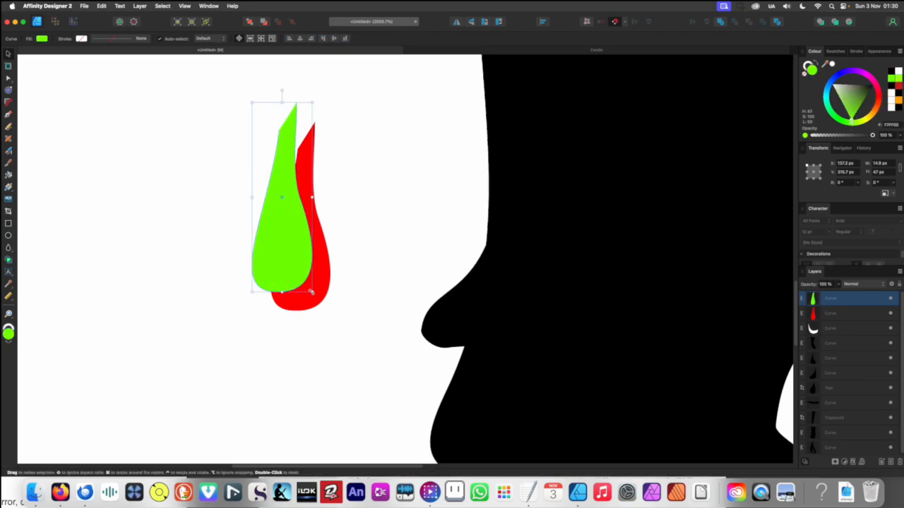
Enlarge the green drop to about 15.7 by 49.6 px, tilt it about 4 degrees, and subtract it from the red drop
mouse_move(309, 292)
mouse_down()
mouse_move(322, 289)
mouse_move(303, 272)
mouse_move(314, 301)
mouse_up()
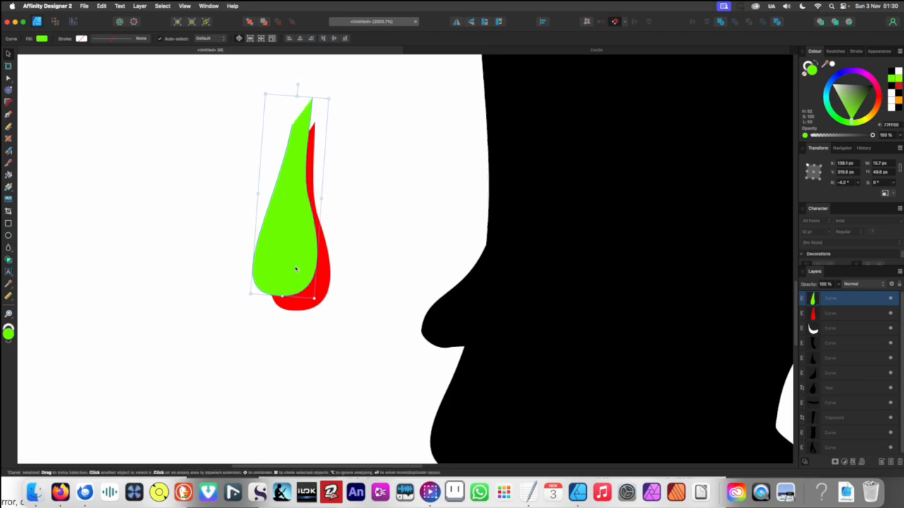
drag(295, 269, 297, 270)
drag(368, 312, 244, 220)
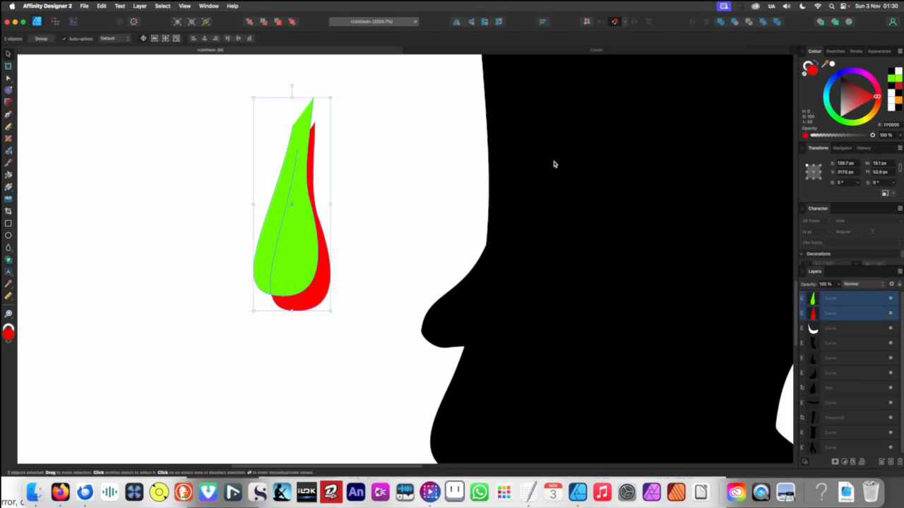
click(736, 22)
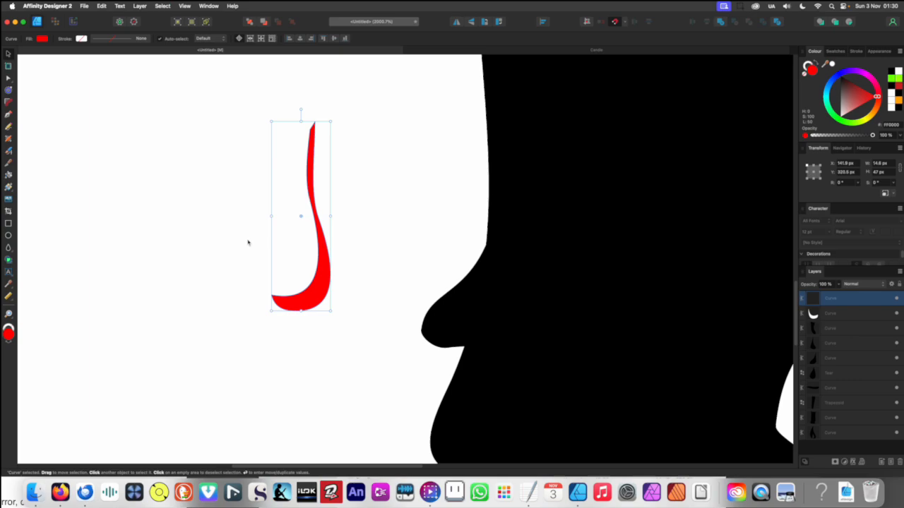
click(252, 279)
Cut the red highlight across its narrow neck with the Knife tool and delete the upper piece
drag(318, 272, 322, 294)
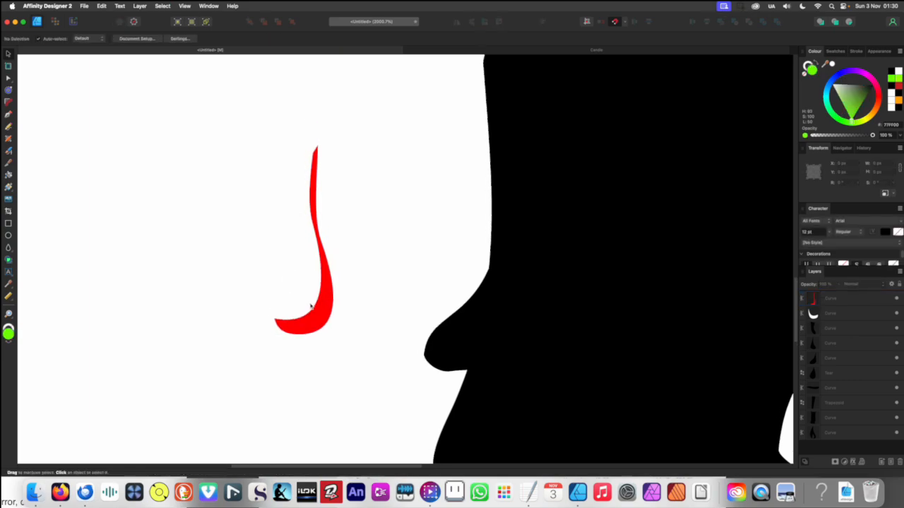
click(312, 314)
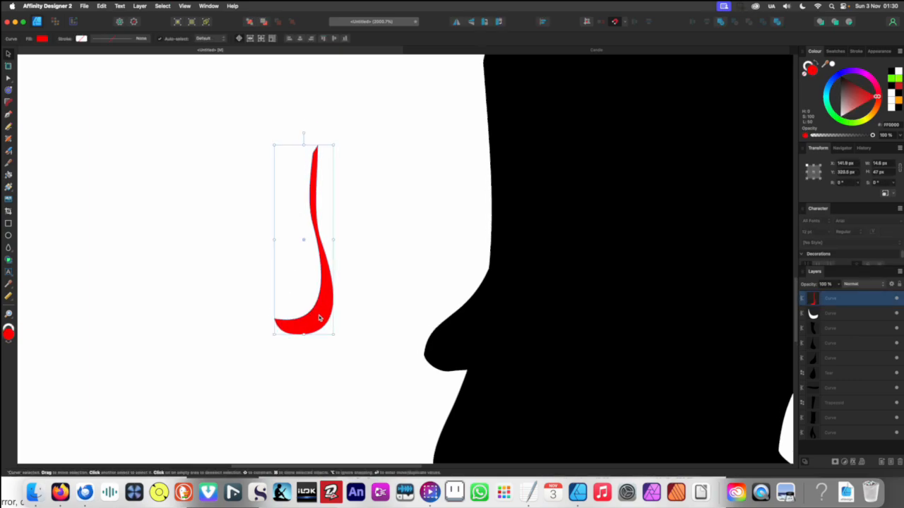
click(280, 219)
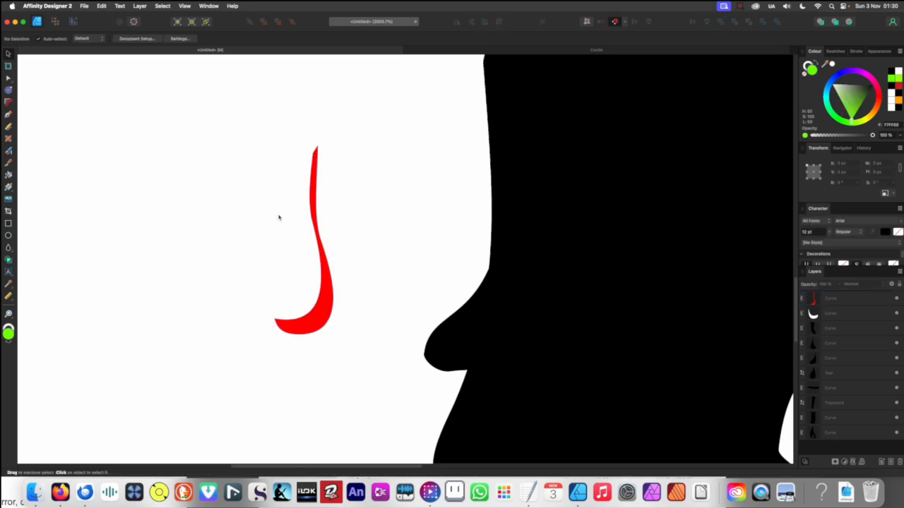
key(y)
click(315, 216)
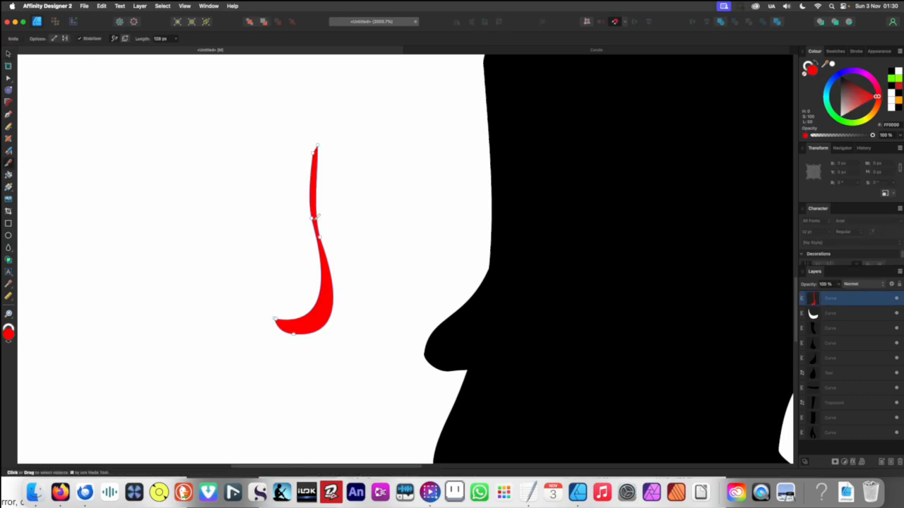
drag(423, 249, 282, 221)
key(v)
click(312, 206)
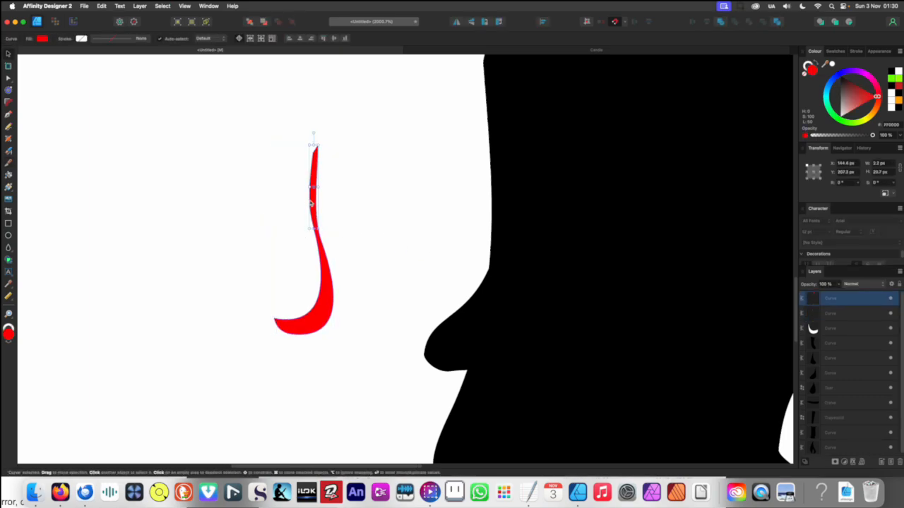
key(Delete)
Reshape the blunt upper end of the red crescent into a sharp point with the Node tool
scroll(318, 224, up, 5)
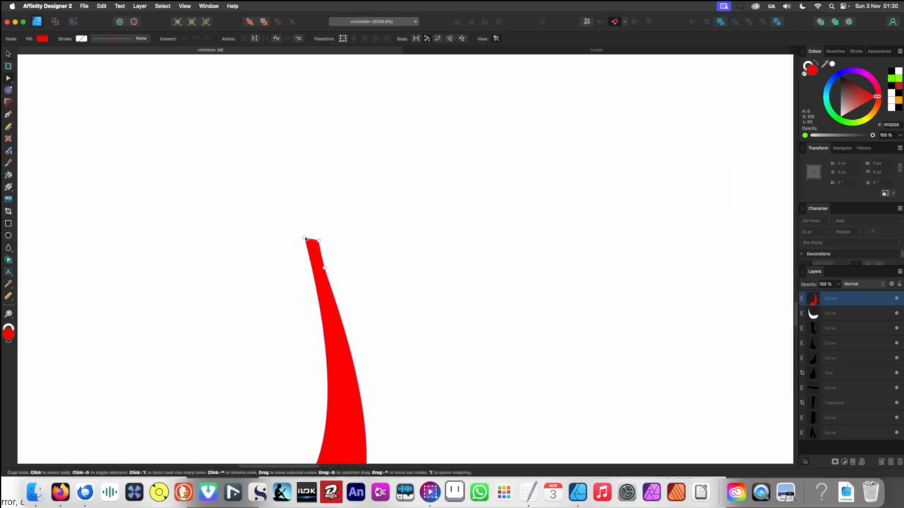
key(a)
scroll(314, 240, down, 5)
scroll(315, 238, down, 3)
click(289, 262)
scroll(289, 262, up, 8)
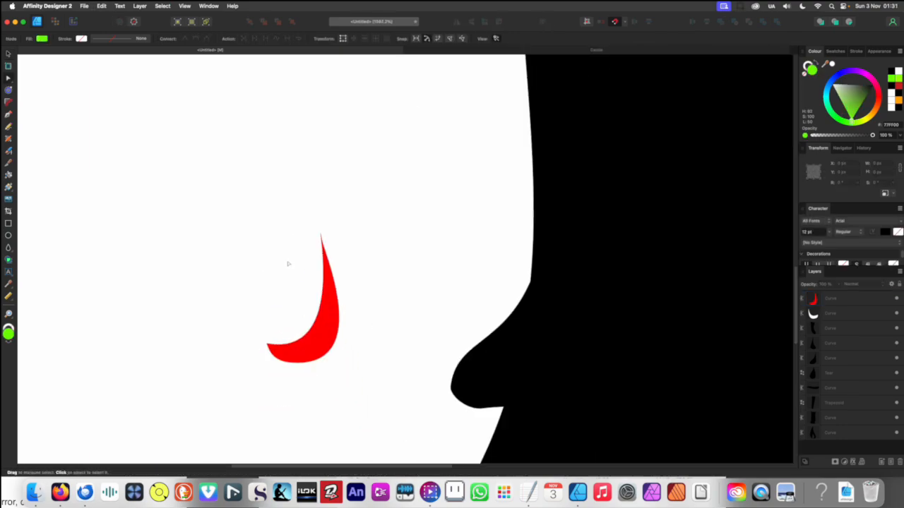
Fill the red crescent with the sampled background white and place it on the lower left of the candle body
scroll(348, 195, down, 5)
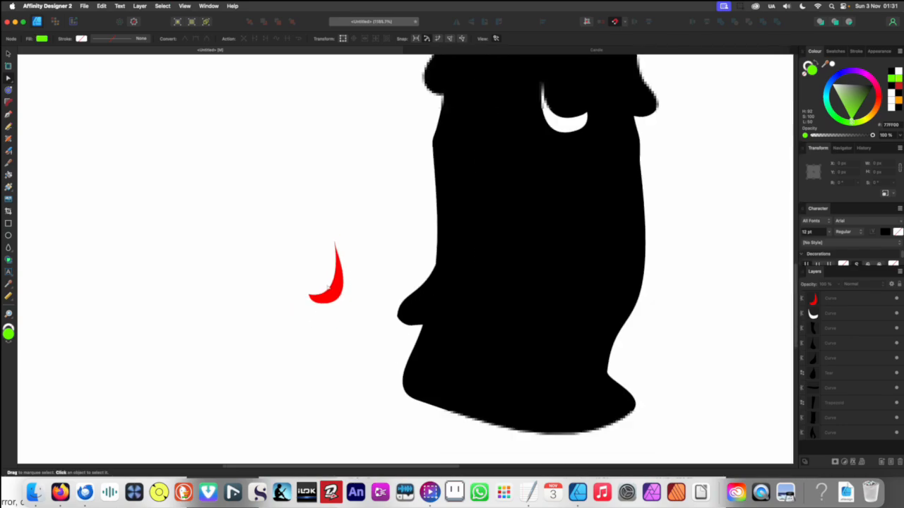
click(327, 295)
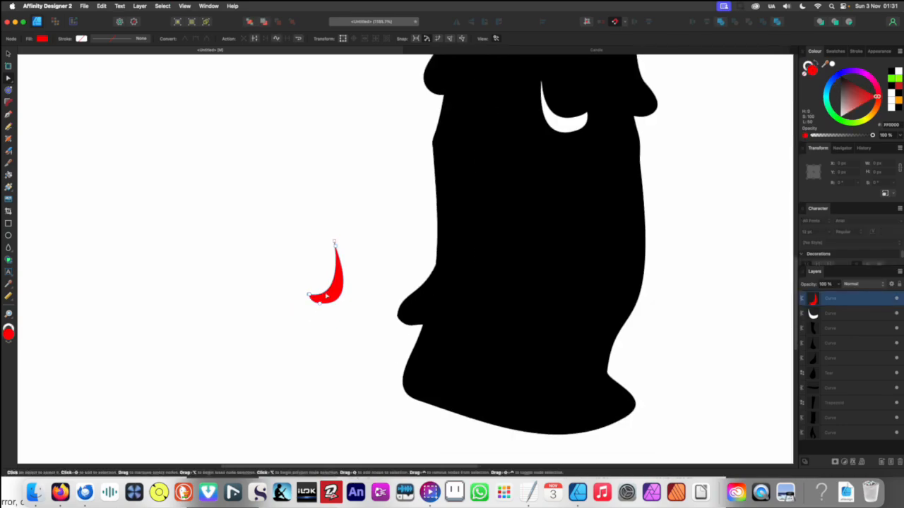
key(i)
click(390, 273)
key(v)
drag(341, 295, 520, 269)
scroll(342, 271, down, 5)
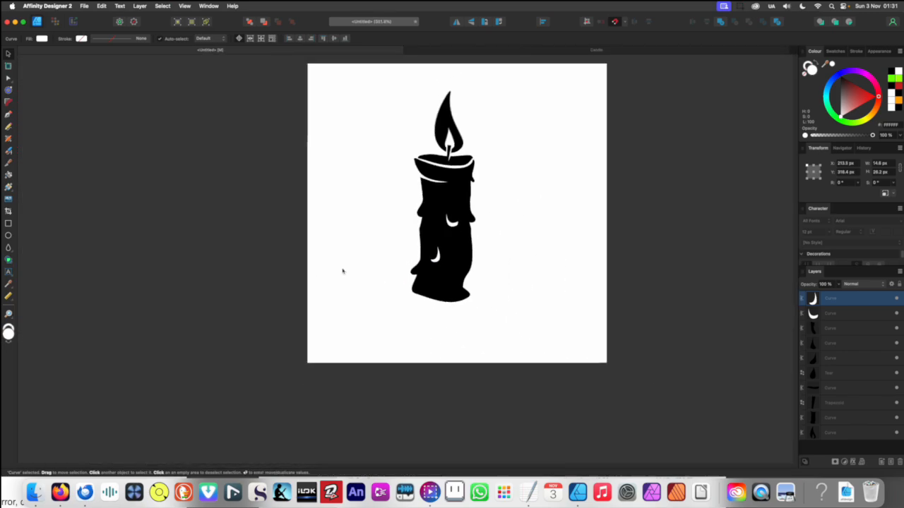
scroll(294, 277, down, 3)
scroll(294, 278, right, 1)
click(322, 283)
Extend the upper white crescent by pulling its top node upward into a longer tapered highlight
scroll(384, 258, up, 5)
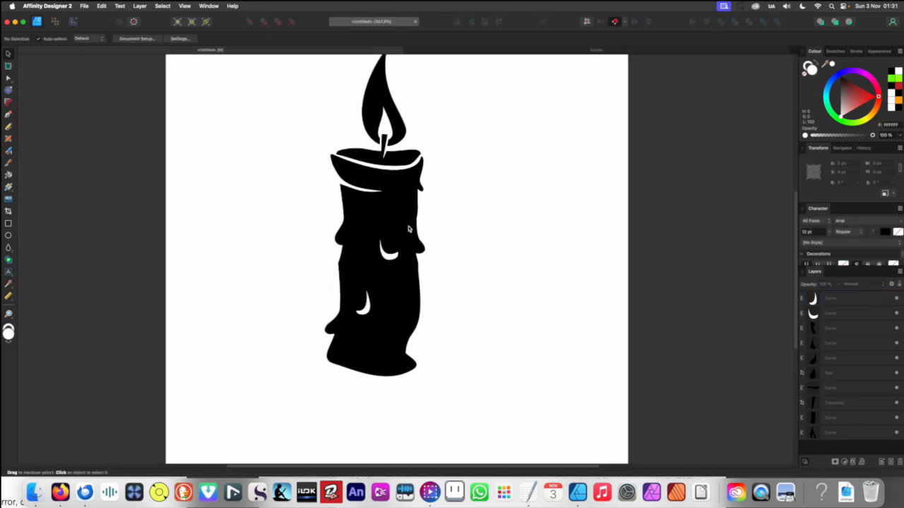
scroll(411, 232, down, 5)
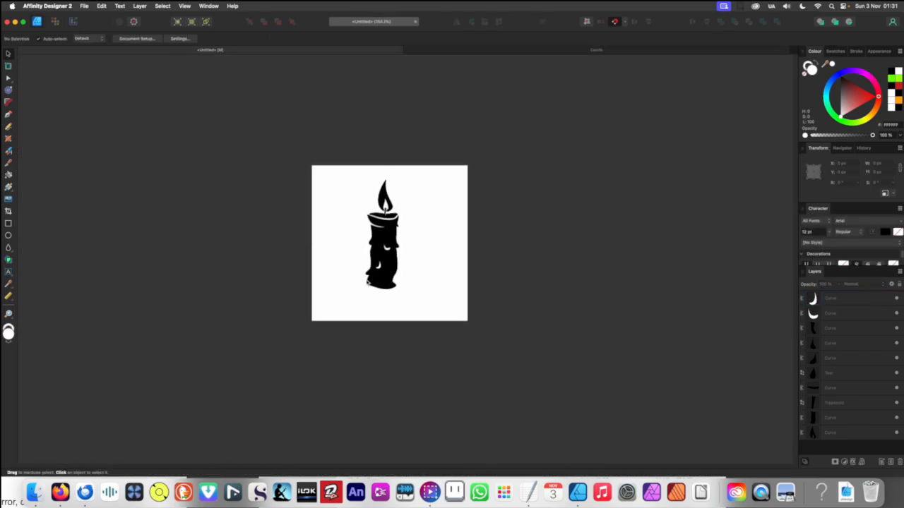
scroll(387, 264, up, 10)
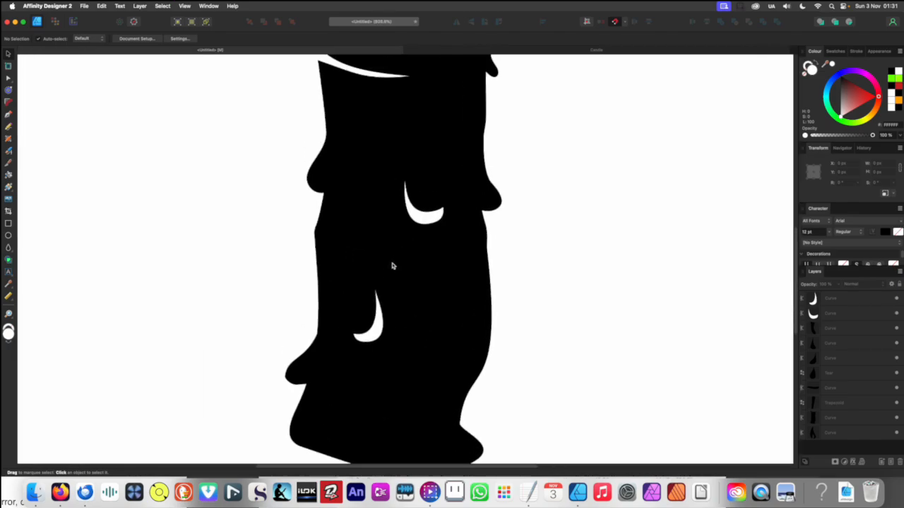
click(367, 254)
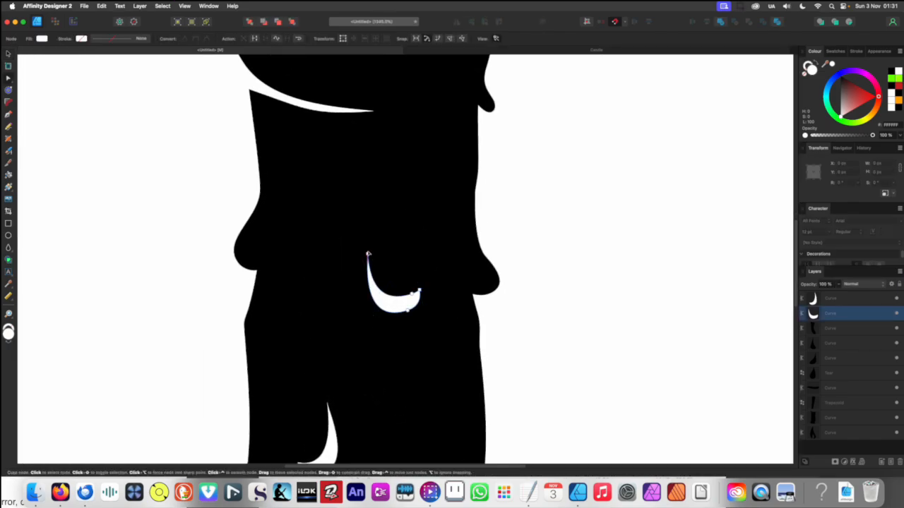
drag(367, 253, 365, 203)
scroll(367, 189, down, 10)
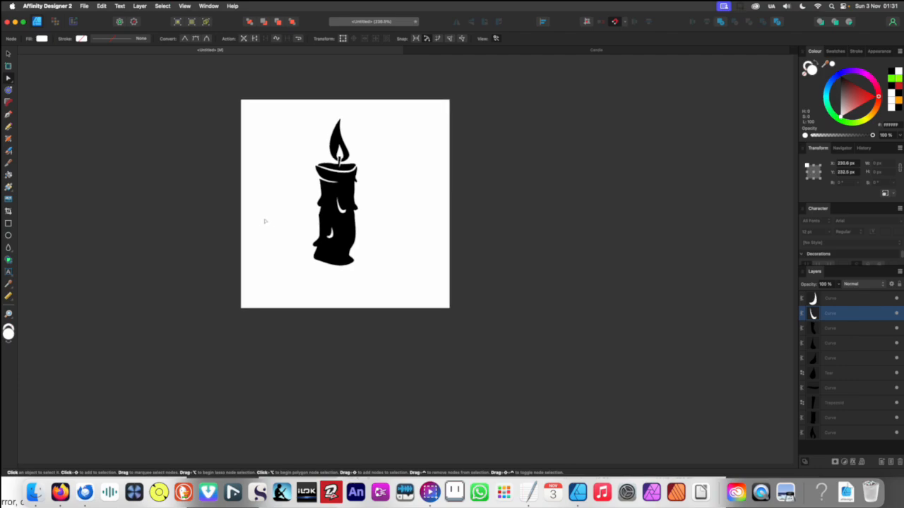
Clear the selection and examine the whole candle's silhouette and highlights
click(265, 222)
scroll(279, 282, up, 2)
scroll(281, 297, up, 1)
scroll(336, 246, up, 2)
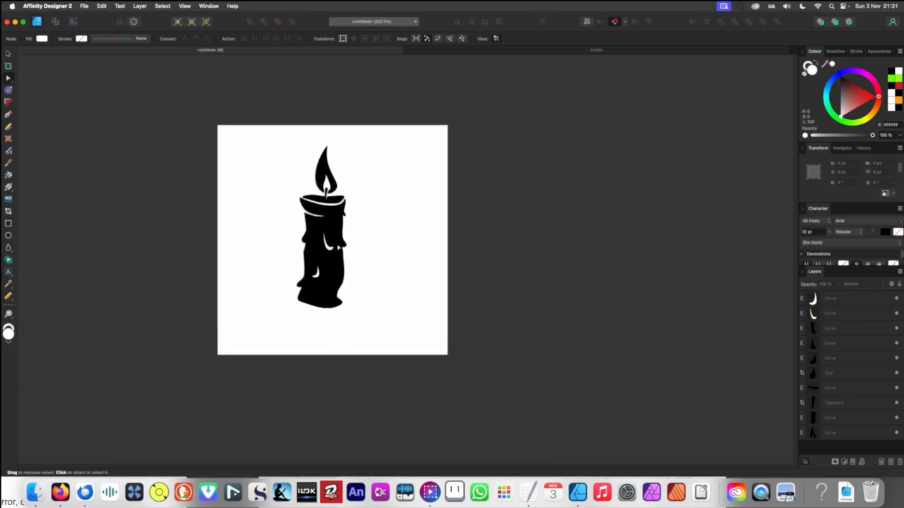
scroll(331, 256, down, 5)
scroll(304, 315, up, 1)
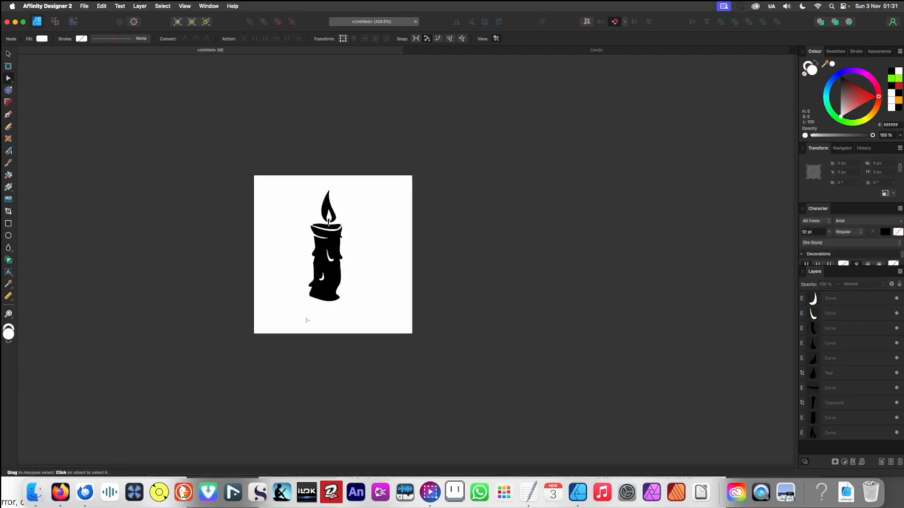
scroll(330, 255, up, 3)
scroll(343, 298, up, 1)
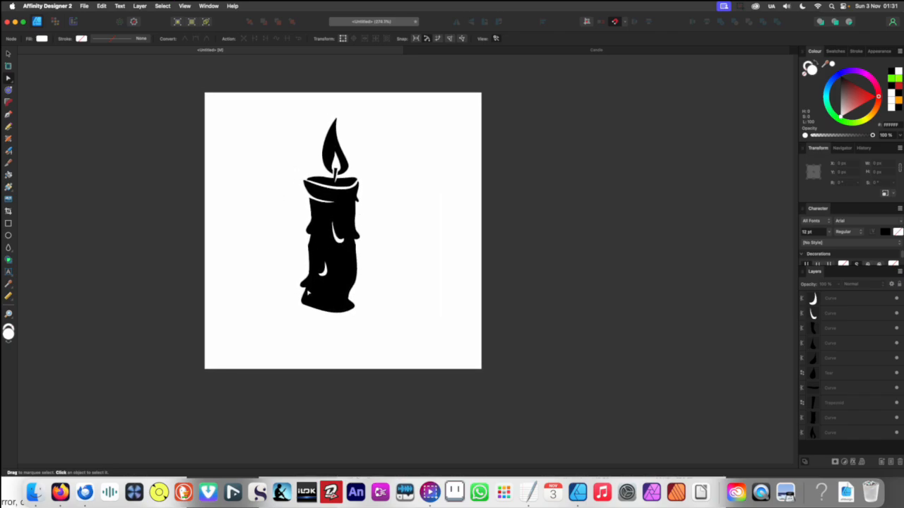
Draw a white tapered sliver about 11 × 6 px with the Pencil tool beneath the candle's lower-left drip
scroll(309, 293, up, 6)
key(n)
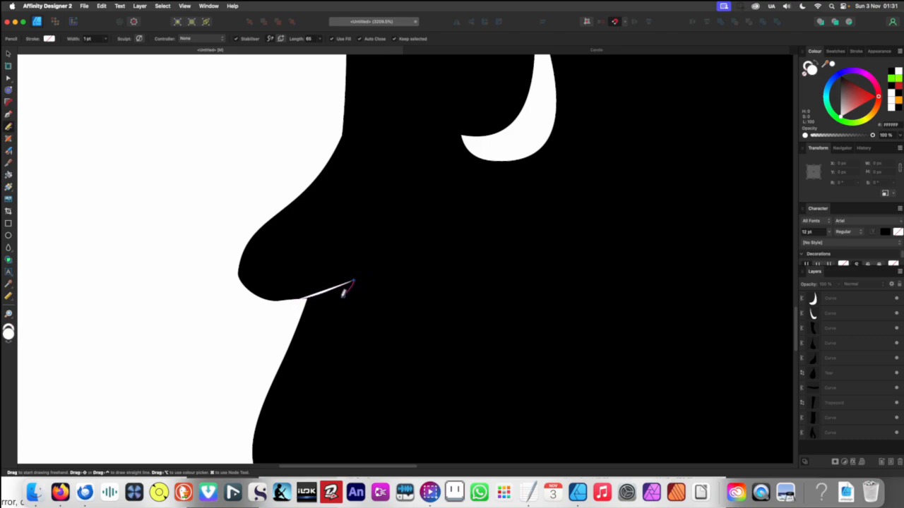
drag(344, 290, 257, 322)
key(v)
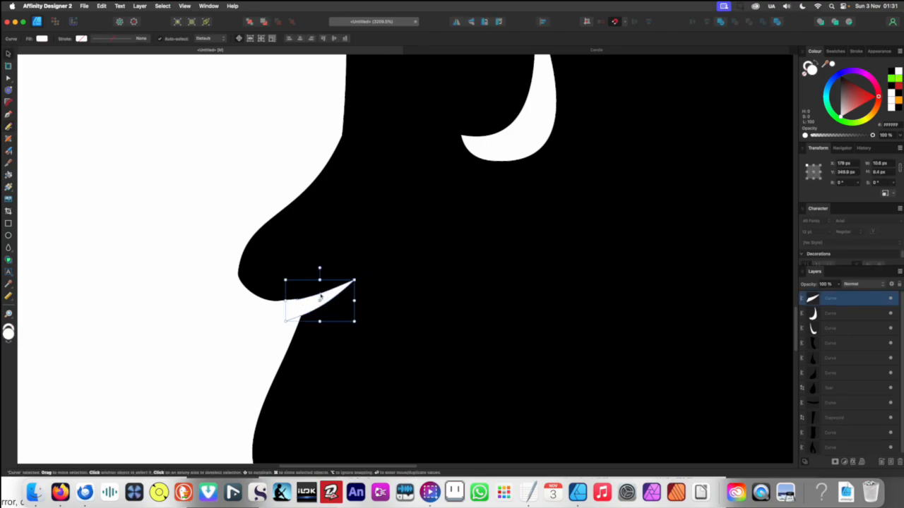
Draw a second white sliver about 9 × 7 px with the Pencil tool beneath the upper-left drip
drag(379, 212, 353, 486)
drag(342, 162, 333, 497)
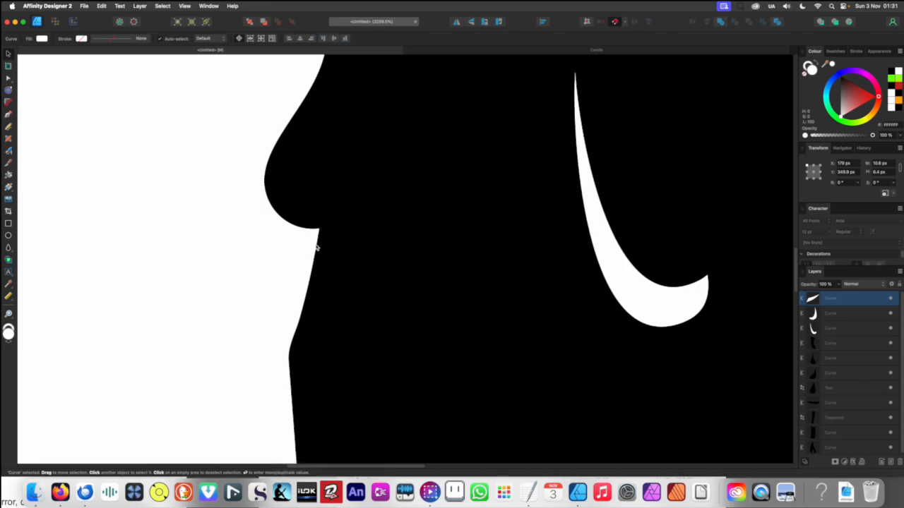
key(n)
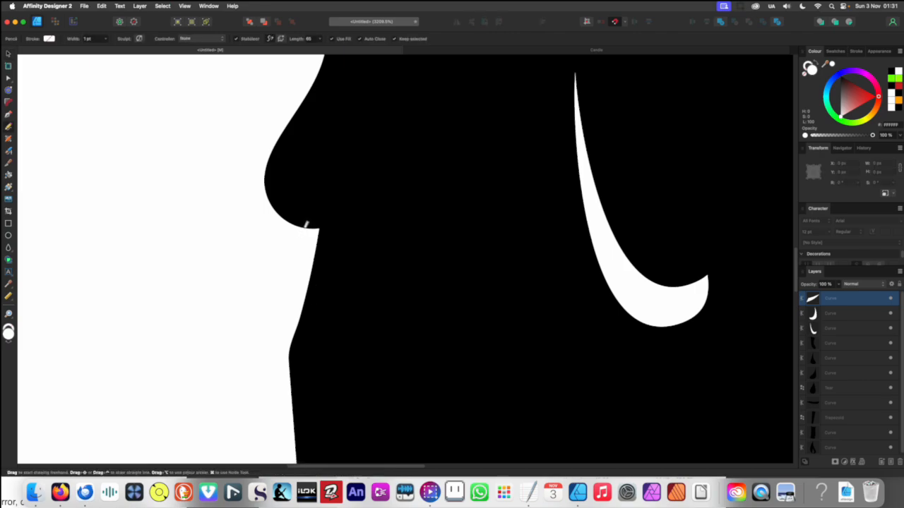
mouse_move(370, 195)
mouse_down()
mouse_move(321, 236)
mouse_move(261, 257)
mouse_up()
Stretch the upper-left sliver to about 11.5 px high, rotate it to about -17°, and fit it under the drip
scroll(338, 211, down, 10)
scroll(336, 210, up, 10)
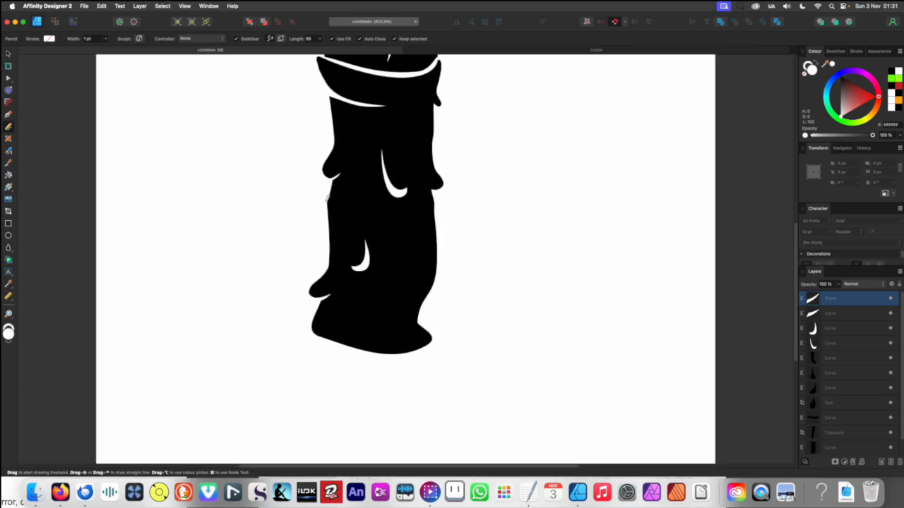
key(v)
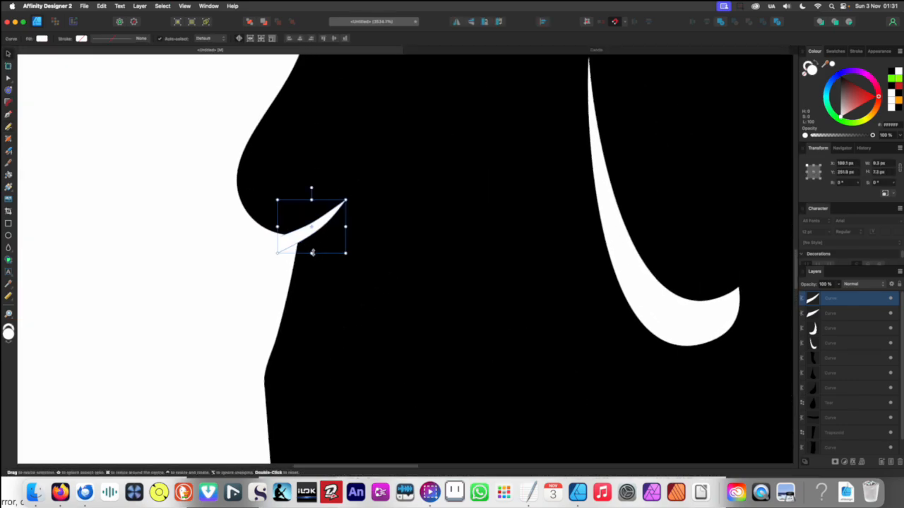
mouse_move(312, 253)
mouse_down()
mouse_move(310, 285)
mouse_move(309, 241)
mouse_up()
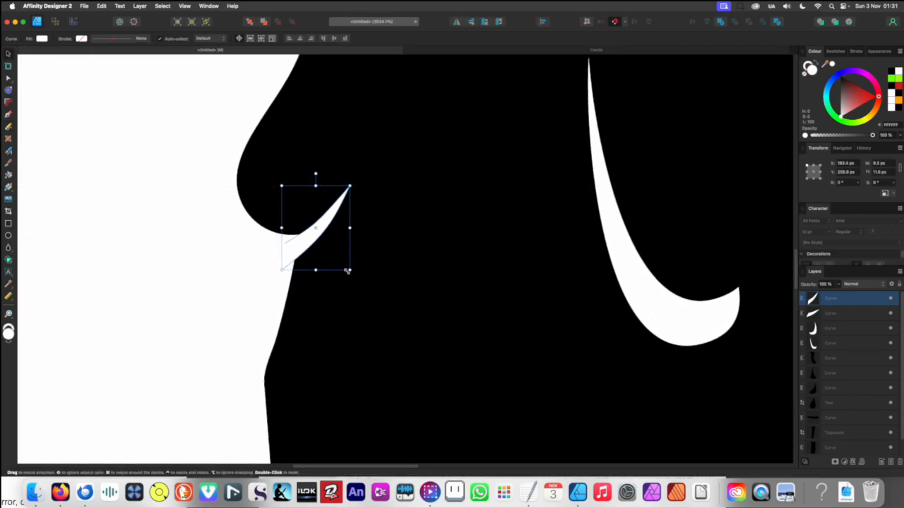
drag(351, 269, 337, 281)
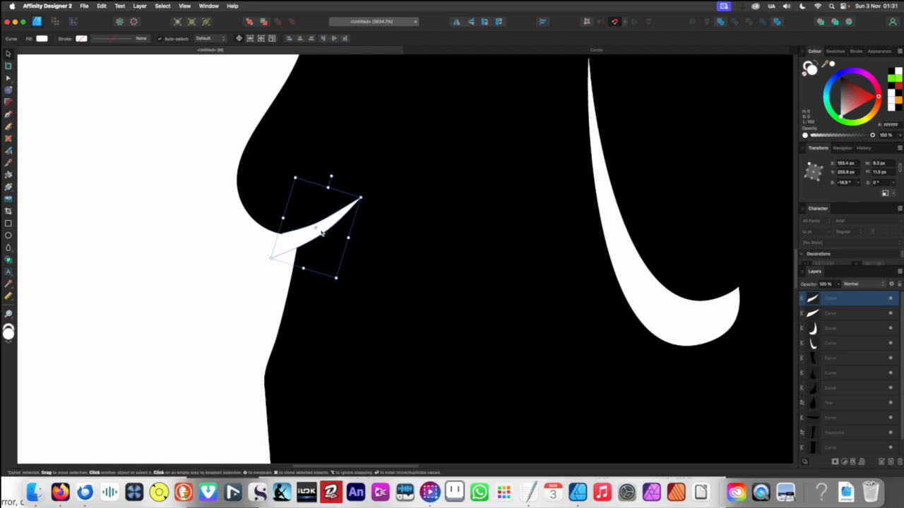
drag(321, 233, 323, 237)
scroll(323, 239, down, 8)
click(297, 241)
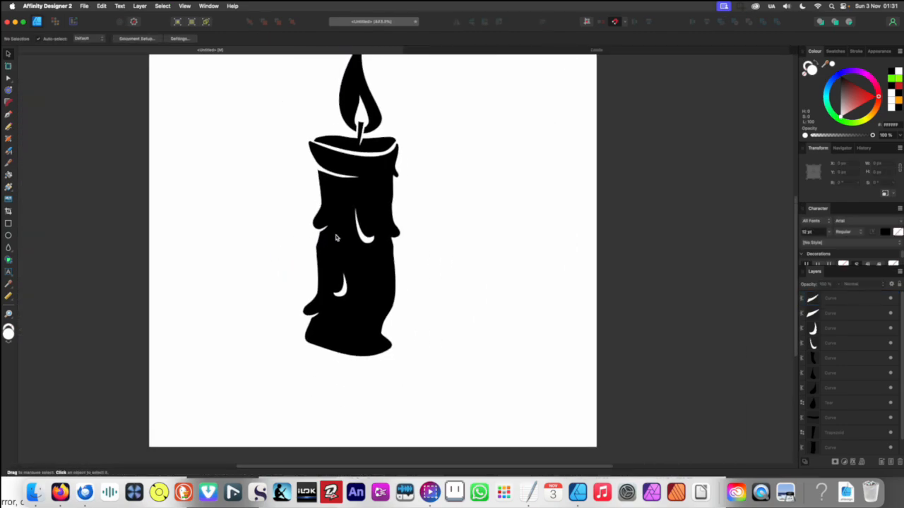
Enlarge the small black drip below the rim's right end to about 16 × 27 px and shift it slightly left
scroll(365, 199, up, 8)
click(380, 226)
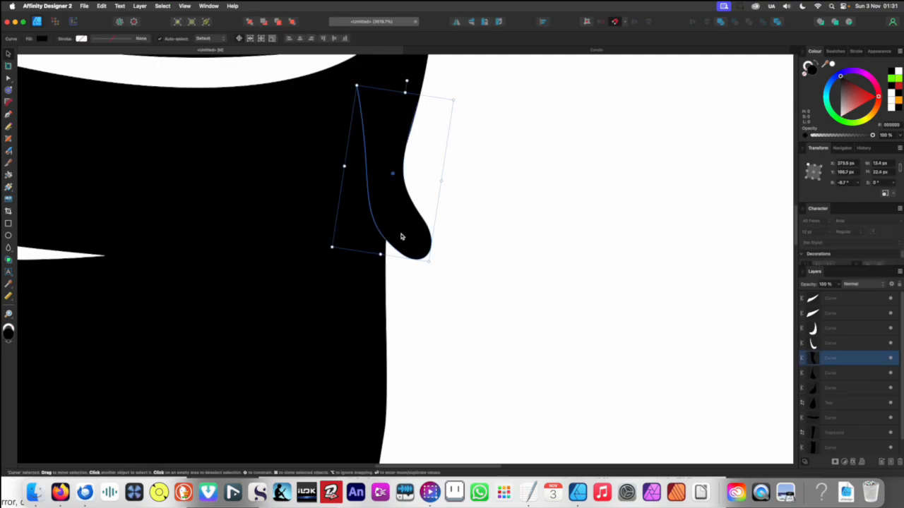
drag(379, 256, 375, 287)
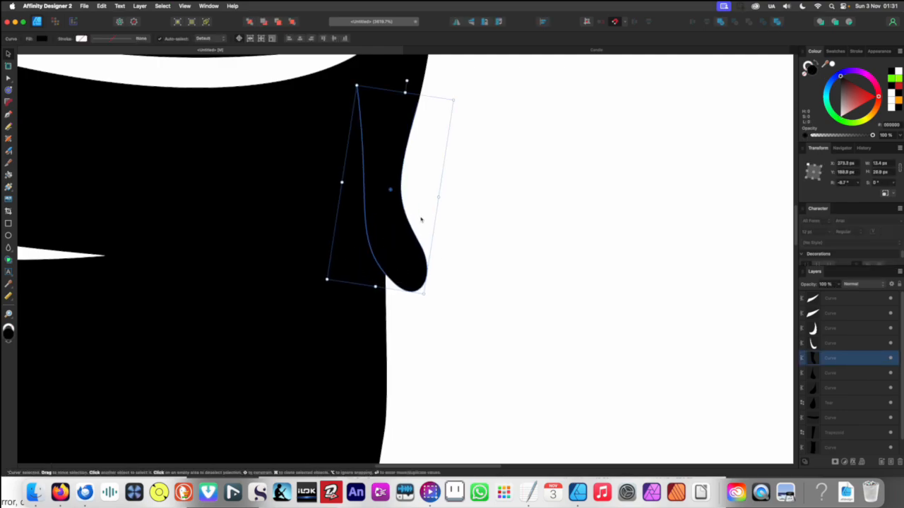
drag(447, 208, 463, 188)
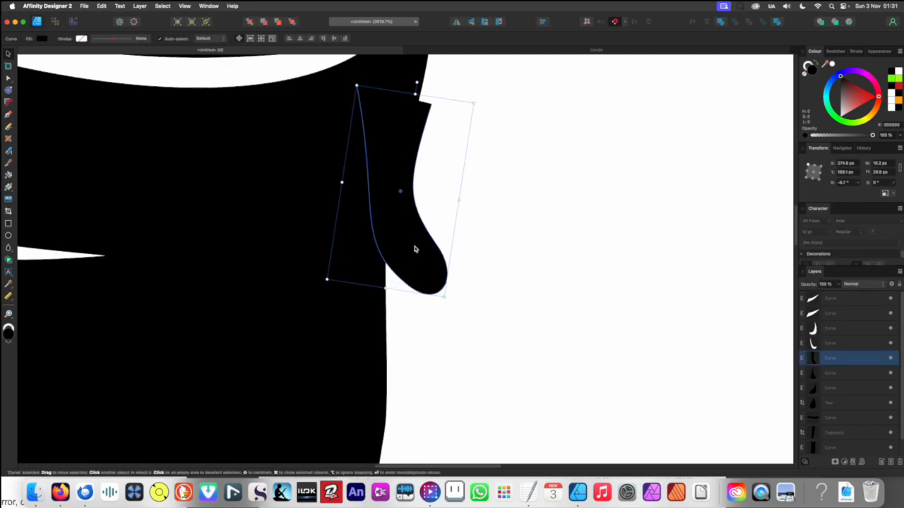
drag(413, 246, 397, 248)
Nudge and slightly rotate the enlarged drip so its outer edge blends smoothly into the rim's side, then deselect it
scroll(411, 138, up, 5)
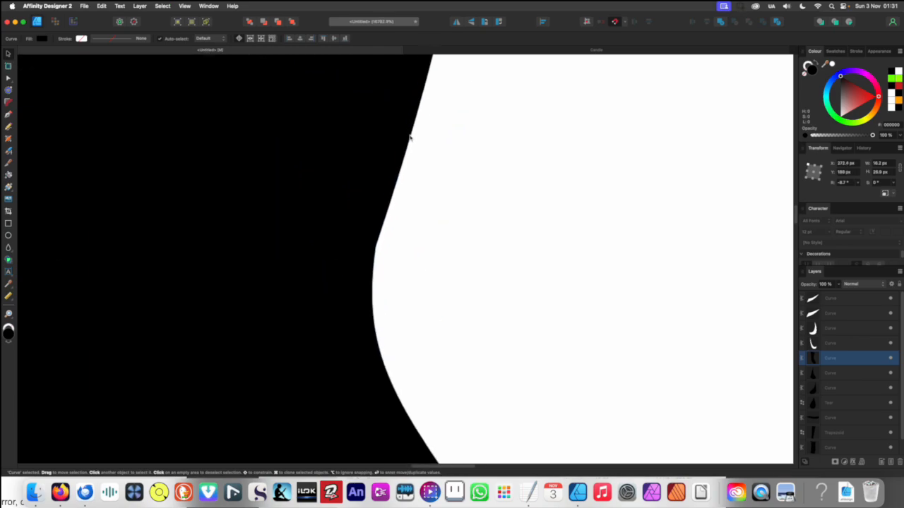
scroll(414, 180, up, 2)
drag(412, 182, 412, 183)
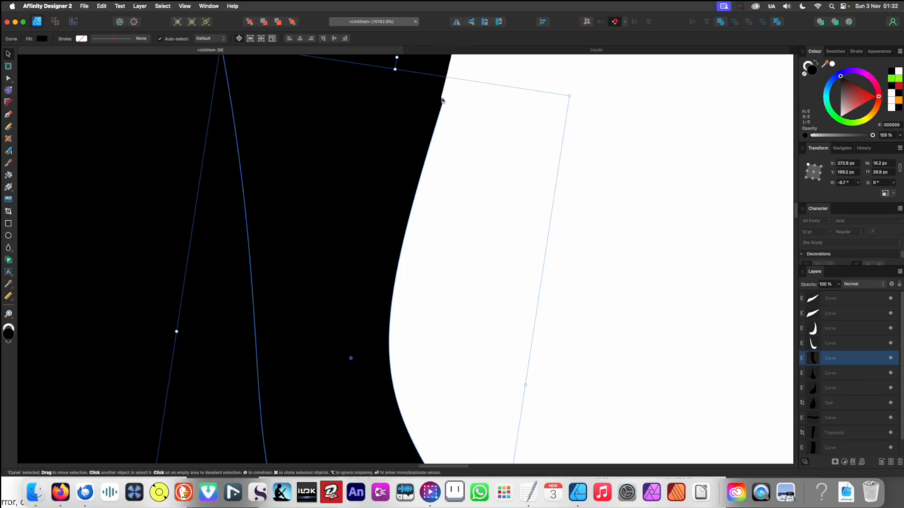
scroll(441, 102, down, 6)
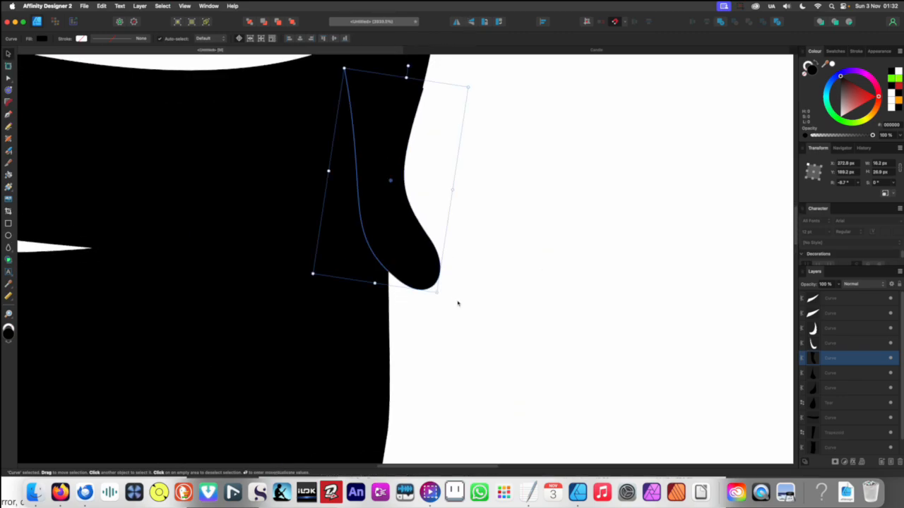
click(440, 300)
click(420, 272)
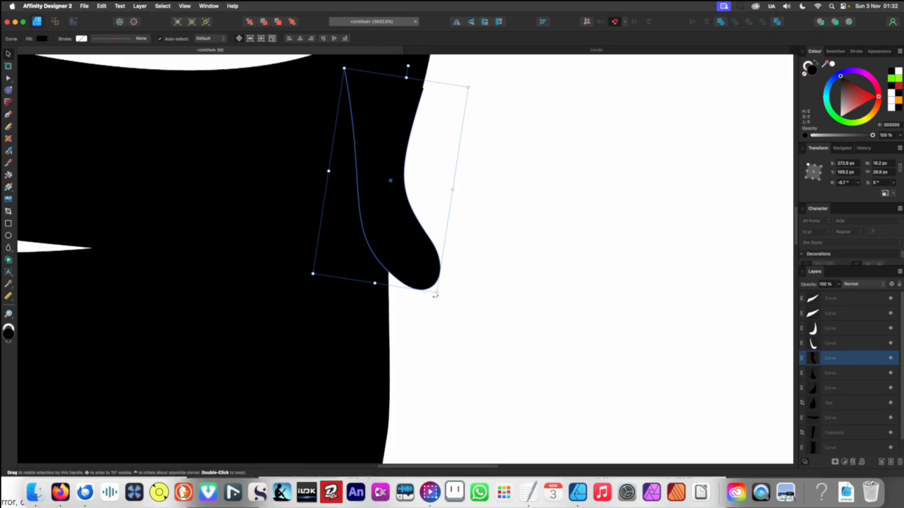
drag(437, 296, 438, 298)
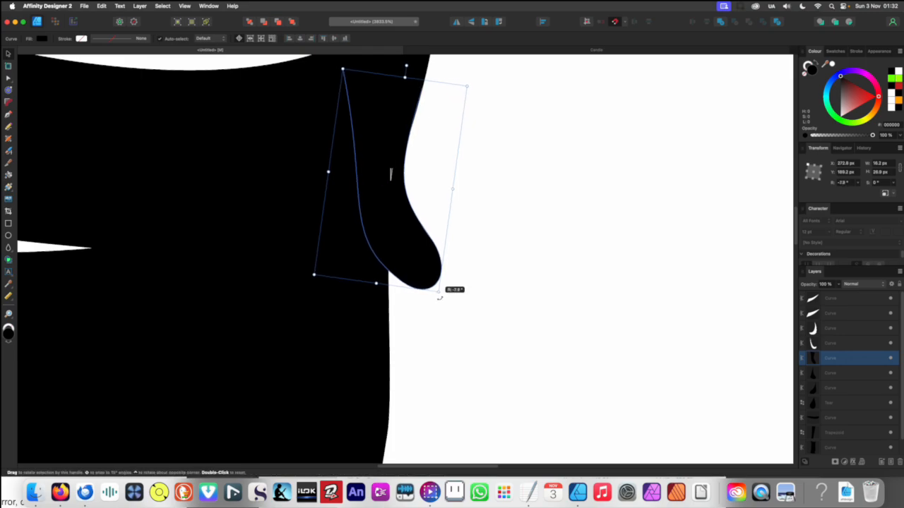
scroll(411, 256, down, 3)
scroll(410, 255, down, 4)
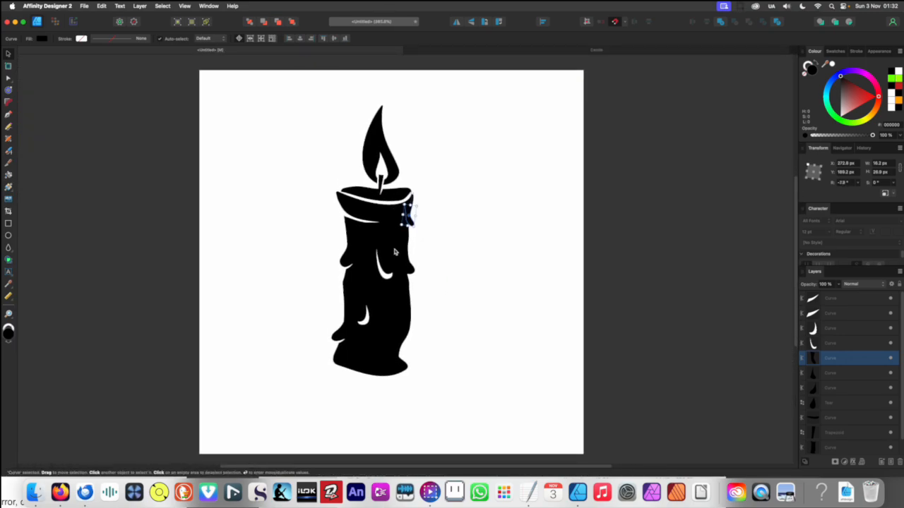
scroll(373, 343, up, 3)
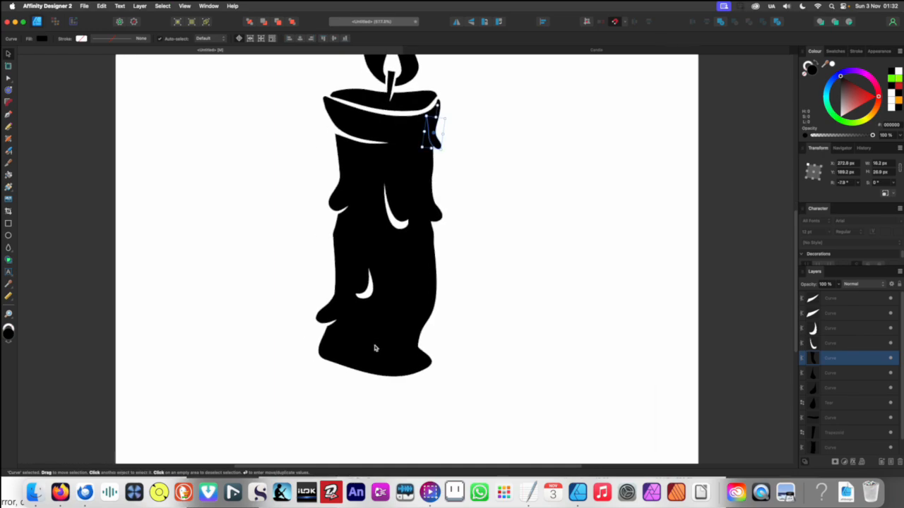
scroll(375, 303, down, 4)
click(296, 291)
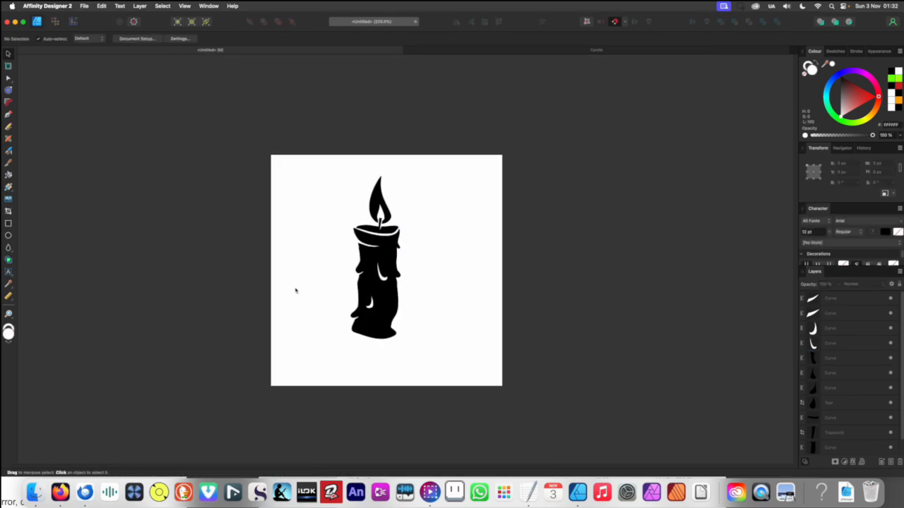
Draw a white tapered sliver with the Pencil tool beneath the right-hand drip at the candle's mid-height
scroll(417, 281, up, 6)
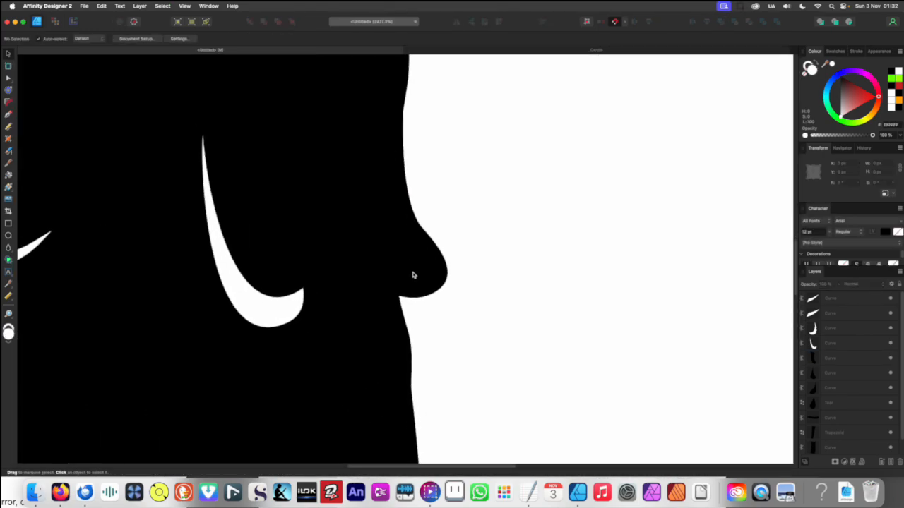
key(n)
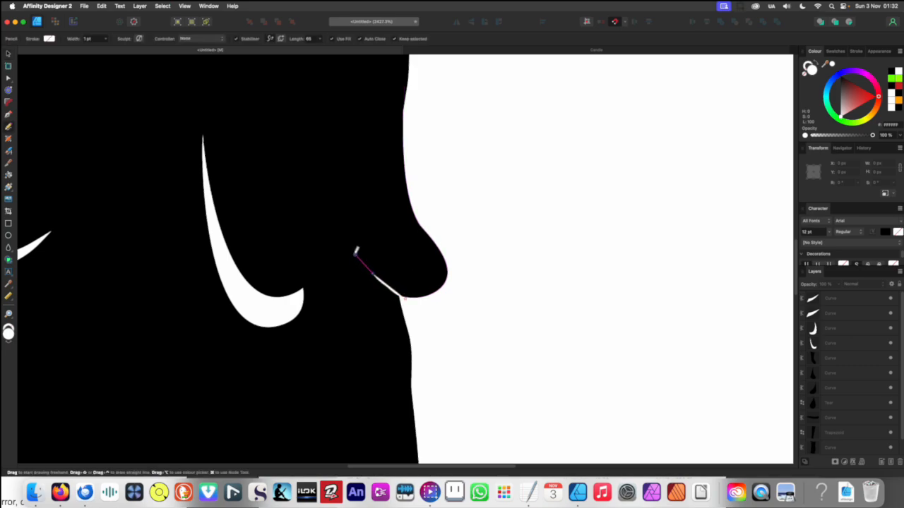
drag(388, 302, 415, 325)
Draw a white sliver beneath the small drip at the rim's right end and shrink it to about 4 × 8 px
scroll(402, 222, up, 6)
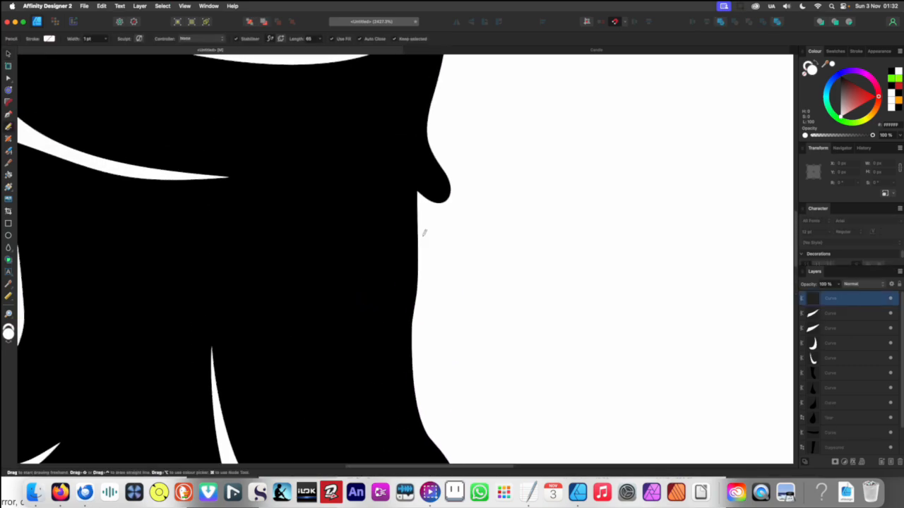
drag(397, 176, 395, 191)
scroll(395, 191, down, 5)
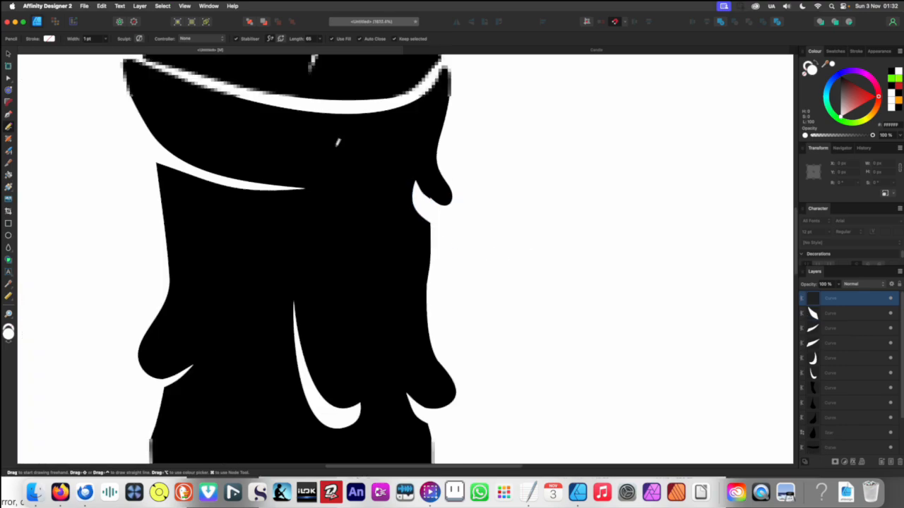
scroll(341, 178, up, 7)
key(v)
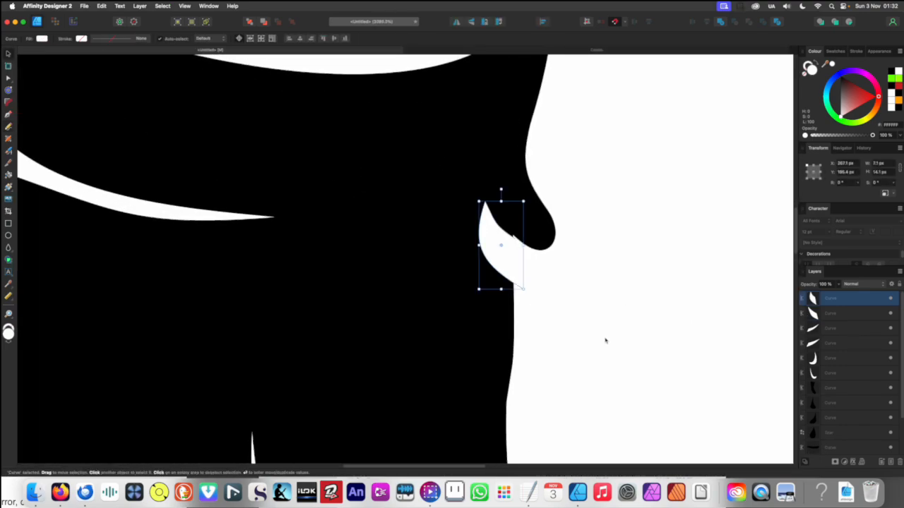
drag(523, 288, 511, 256)
Fill the small sliver under the rim's right drip with red and rotate it to about -8° to follow the drip's edge
scroll(510, 249, up, 5)
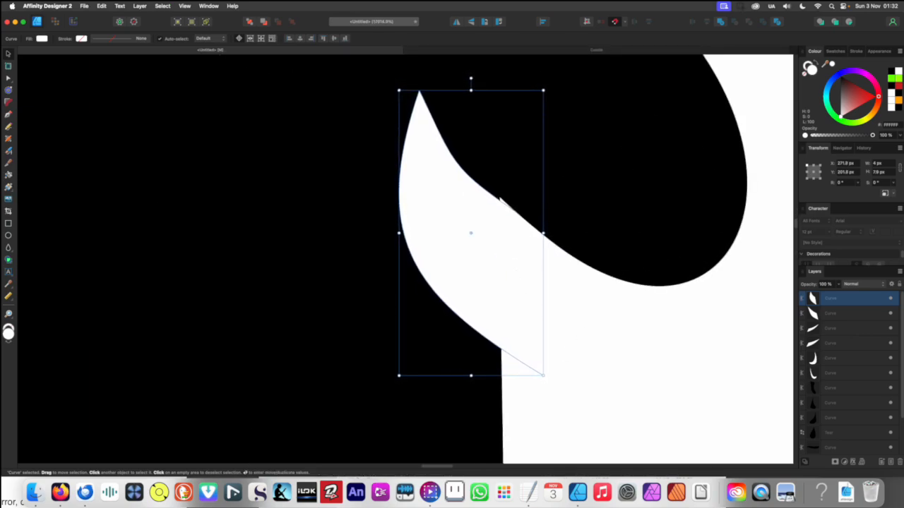
click(861, 95)
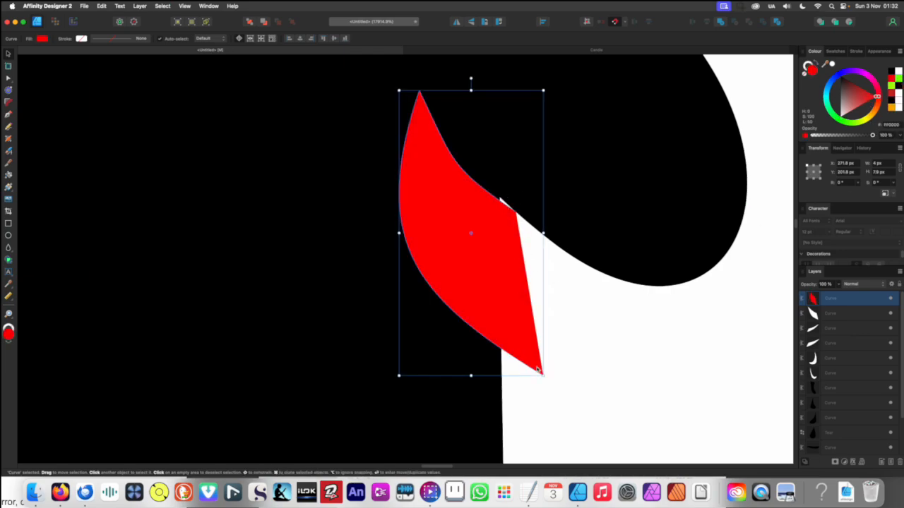
drag(545, 376, 528, 382)
scroll(507, 248, up, 3)
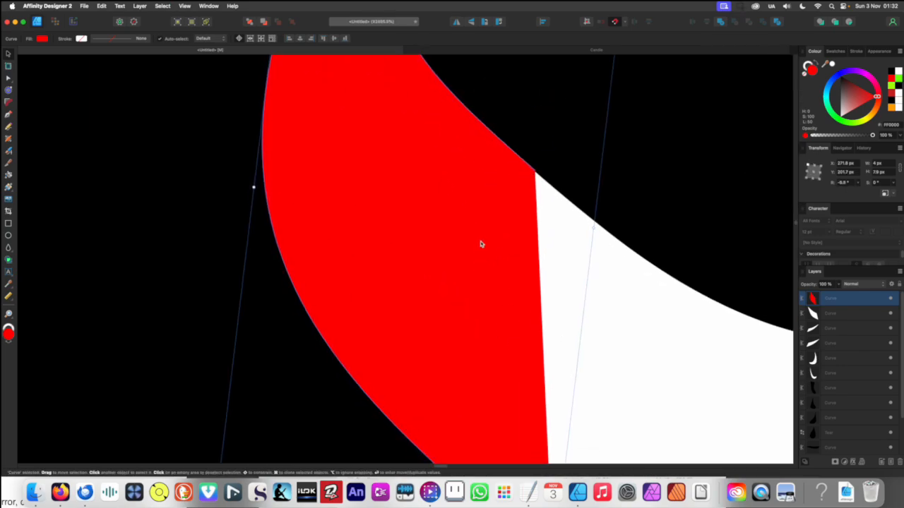
scroll(481, 245, down, 2)
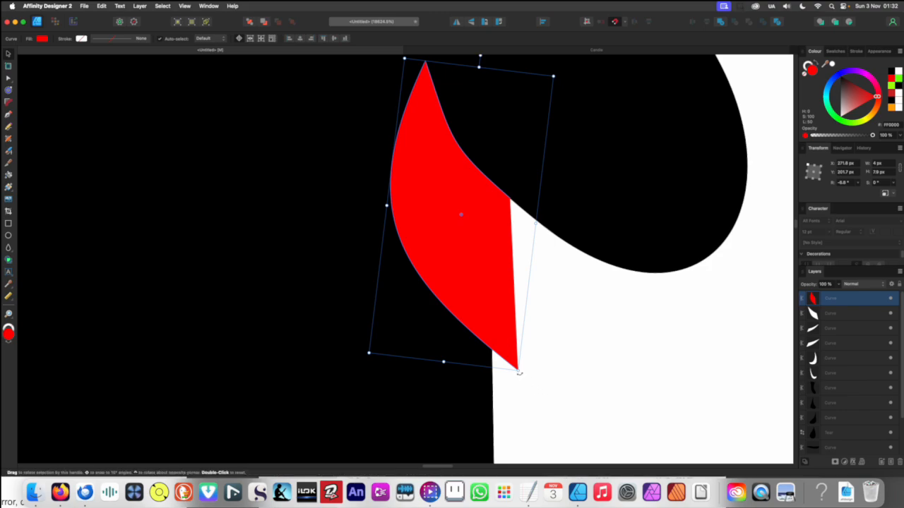
drag(524, 382, 521, 367)
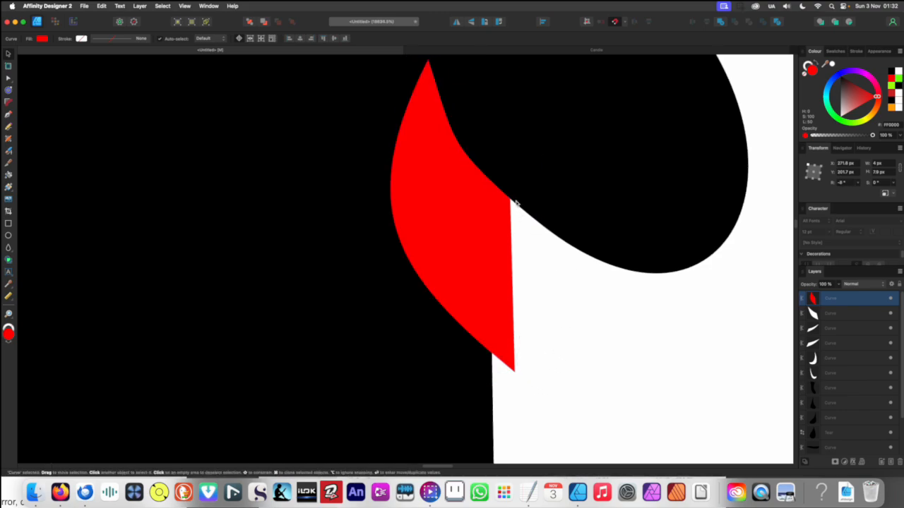
scroll(498, 198, up, 4)
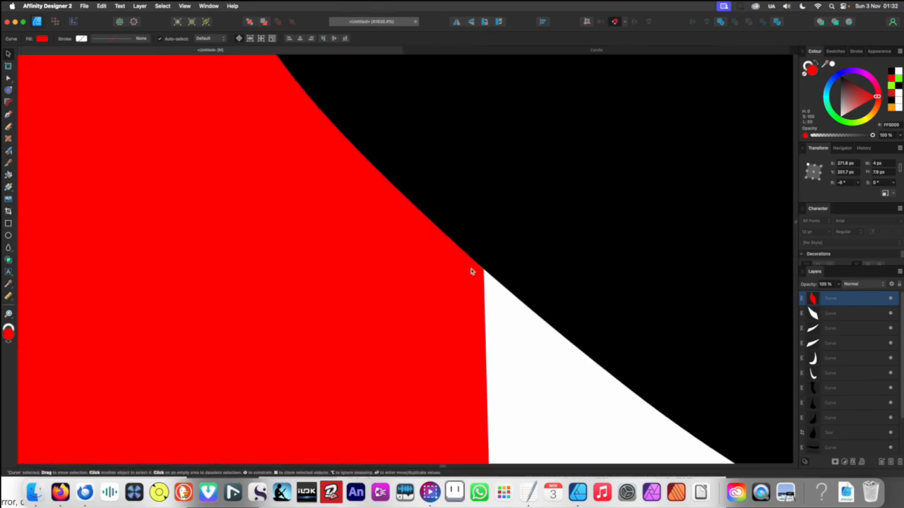
scroll(434, 202, up, 5)
scroll(413, 224, down, 5)
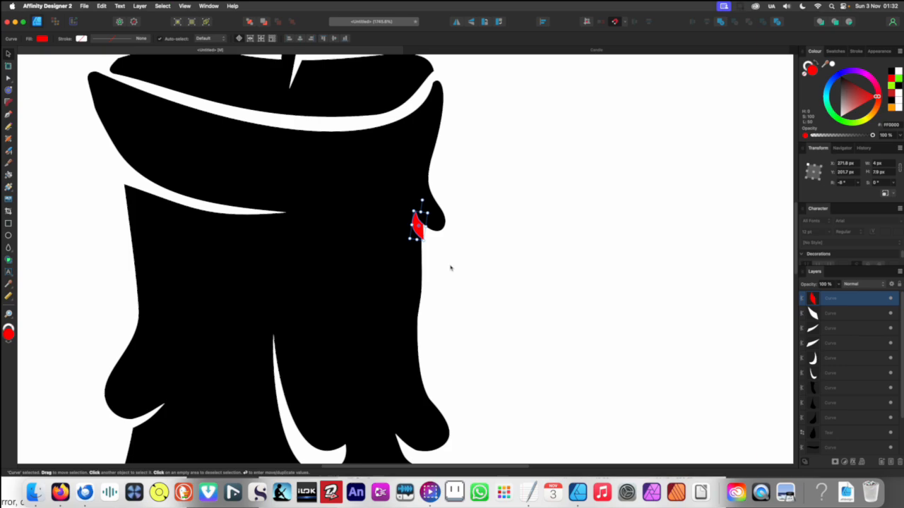
Recolour the small sliver under the rim's right drip from red to the sampled background white, and deselect it
key(i)
click(449, 263)
scroll(428, 221, down, 8)
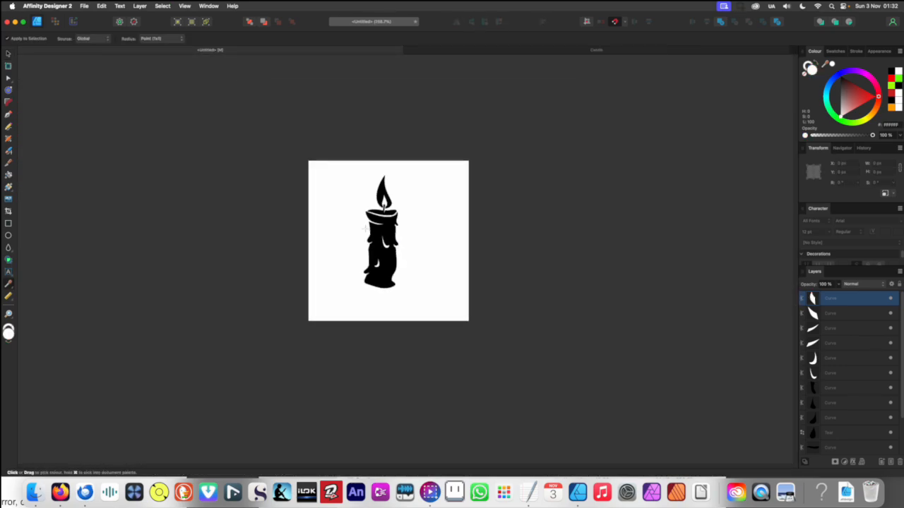
key(v)
click(333, 251)
scroll(333, 250, up, 6)
scroll(375, 199, down, 4)
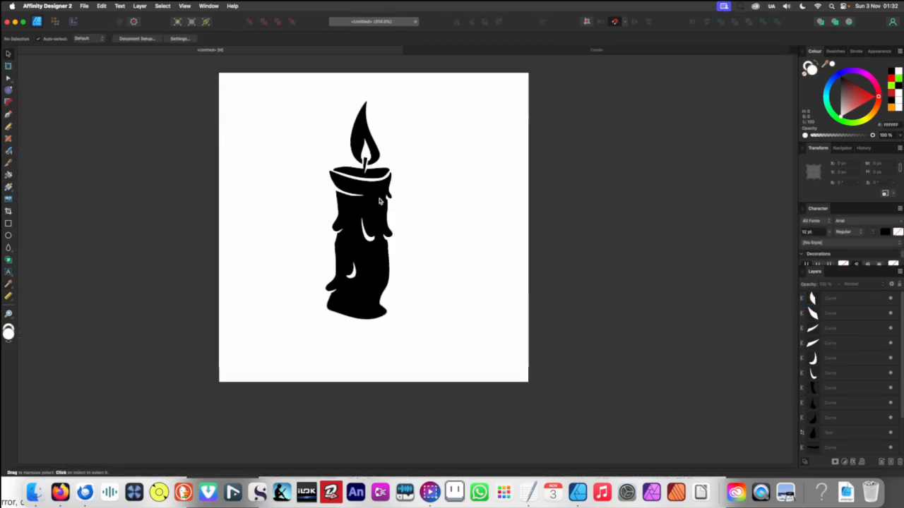
Move all the candle's shapes together off the white page to the dark area on its left, and deselect them
drag(250, 71, 504, 381)
drag(362, 235, 131, 254)
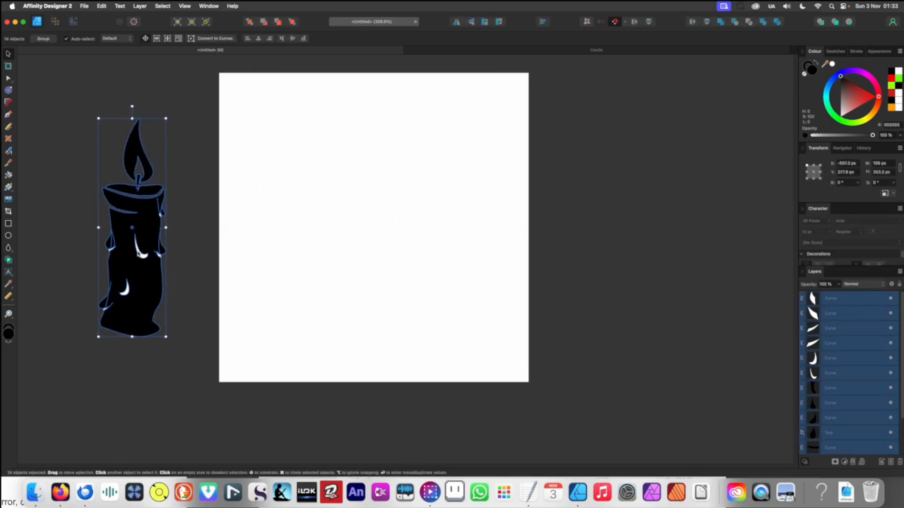
scroll(177, 261, left, 5)
scroll(198, 266, up, 5)
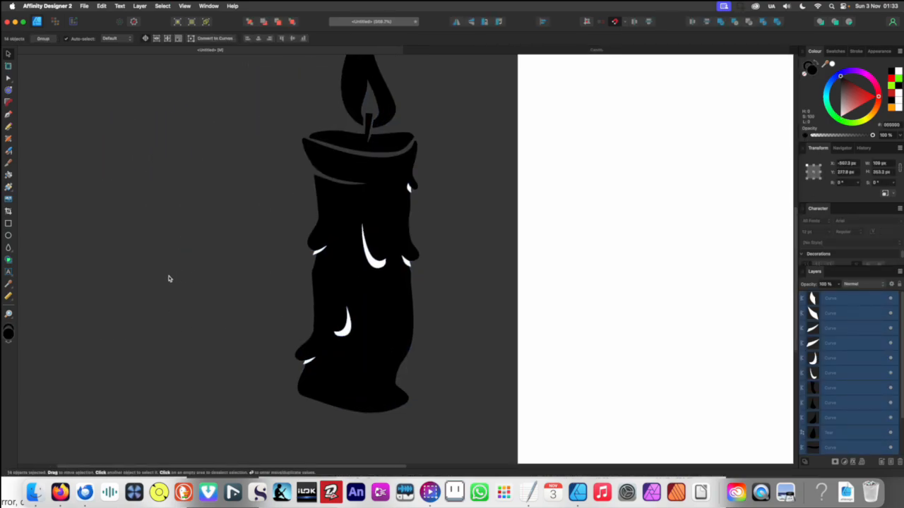
click(285, 294)
scroll(331, 294, up, 3)
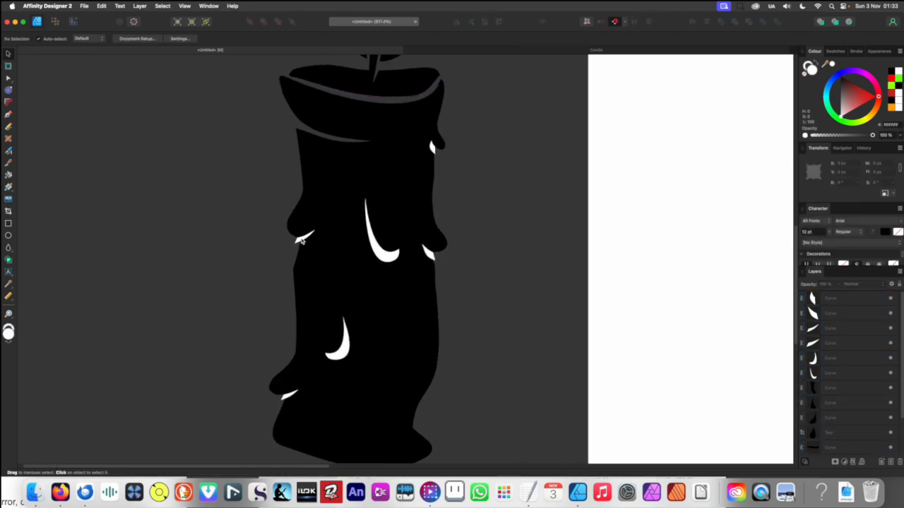
Select the two white drip highlights and all four white slivers on the candle and cut them from the drawing
click(300, 241)
click(270, 242)
click(300, 241)
shift+click(377, 258)
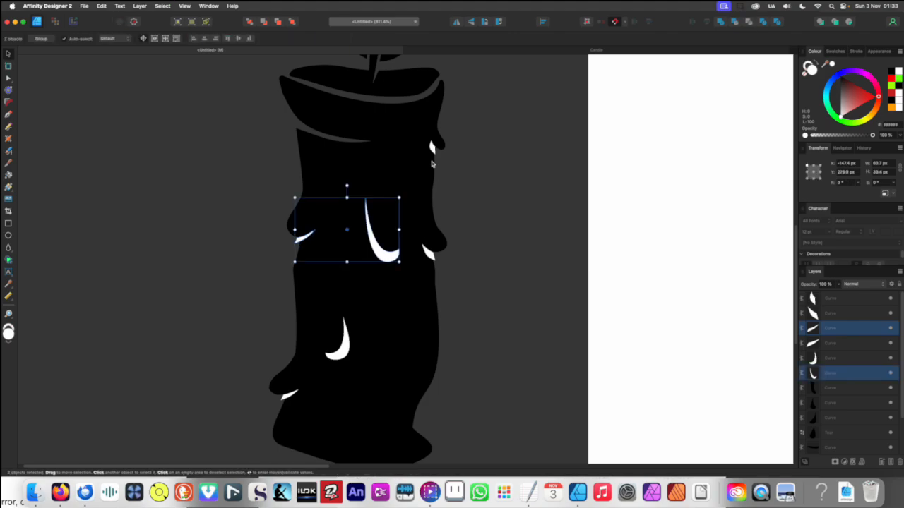
shift+click(433, 147)
shift+click(428, 254)
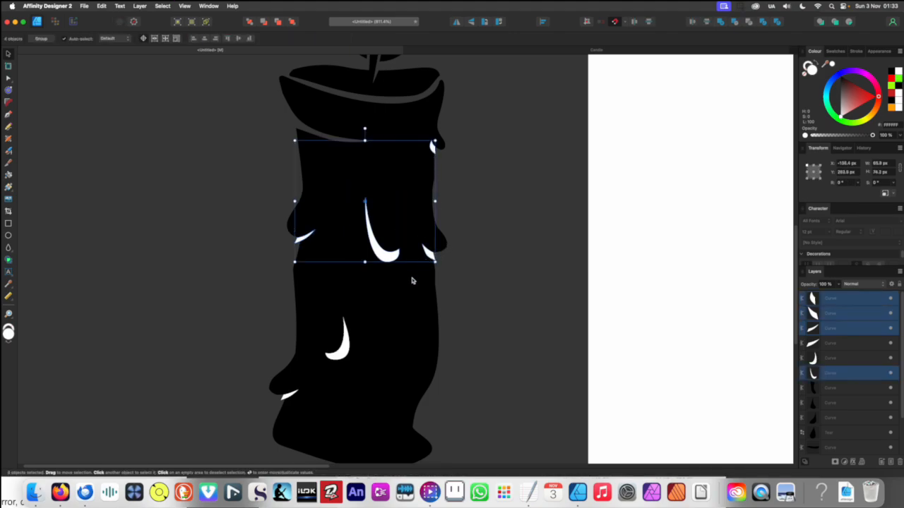
shift+click(342, 344)
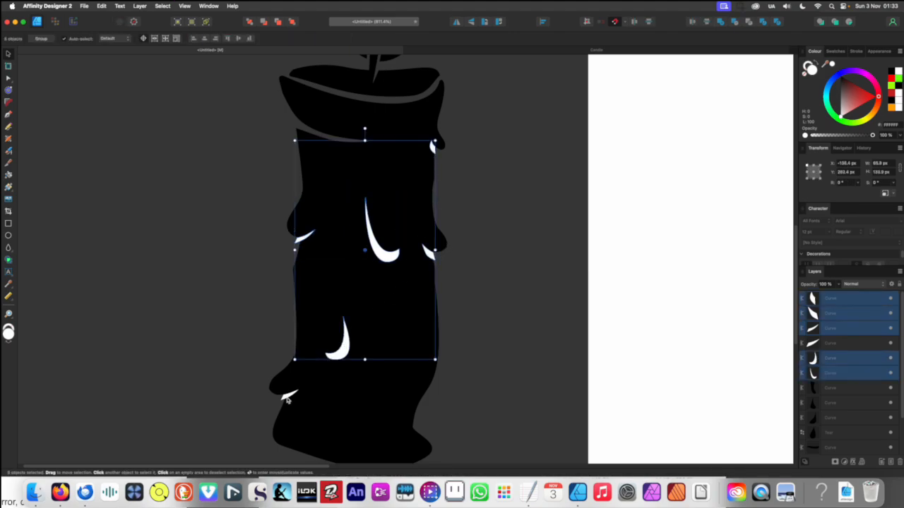
shift+click(287, 397)
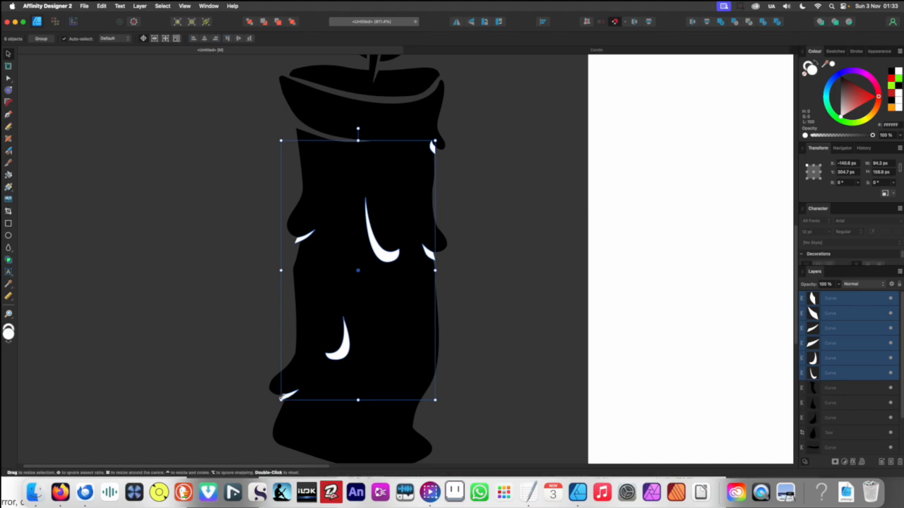
key(Delete)
click(263, 202)
Merge all the remaining black candle shapes into one curves object with the Add operation, and deselect it
scroll(263, 202, down, 5)
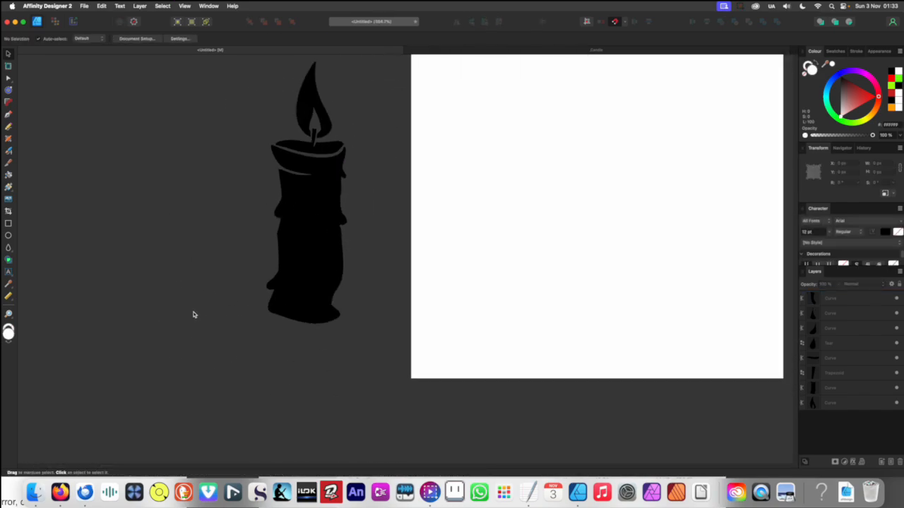
scroll(188, 331, up, 1)
drag(162, 67, 413, 393)
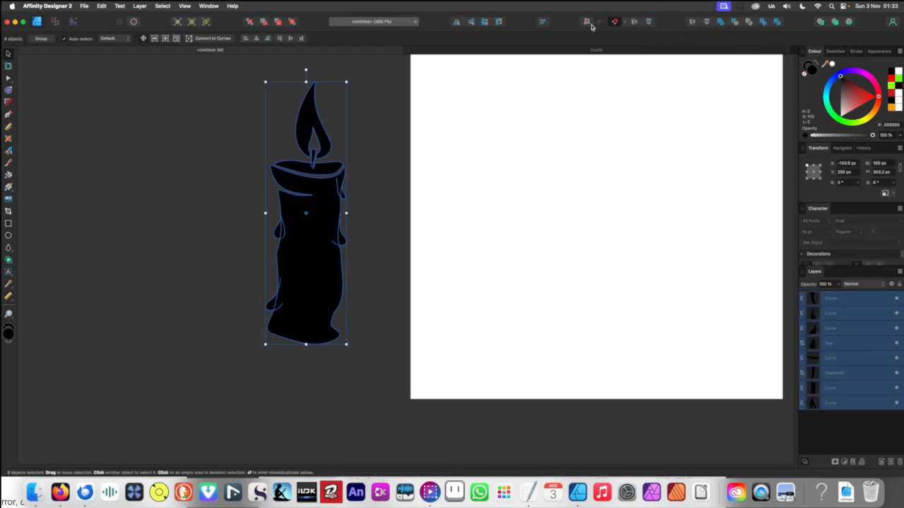
click(721, 26)
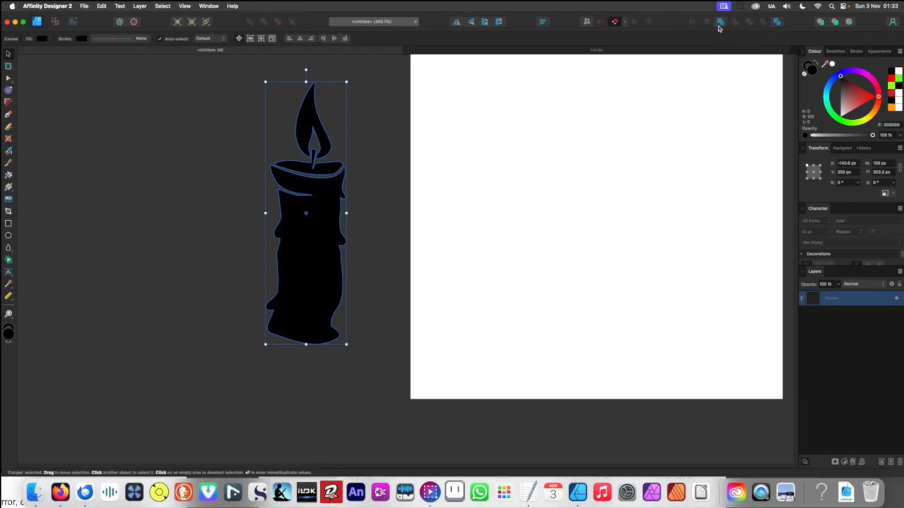
click(167, 251)
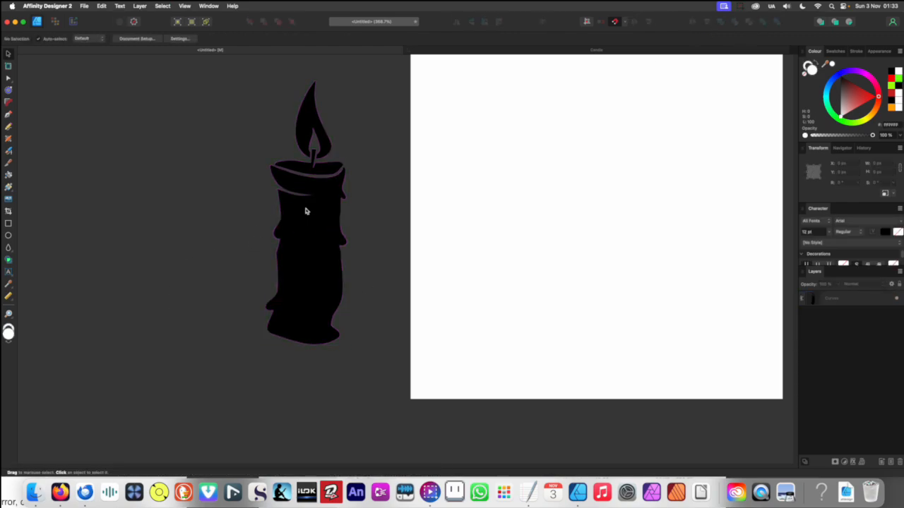
Paste the six white shapes and try to place them over the black candle beside the page
key(super+v)
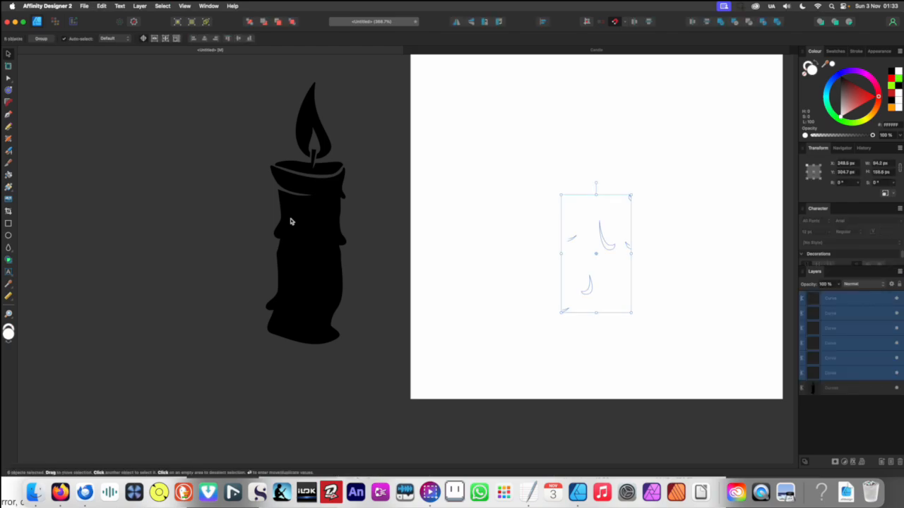
drag(372, 222, 248, 259)
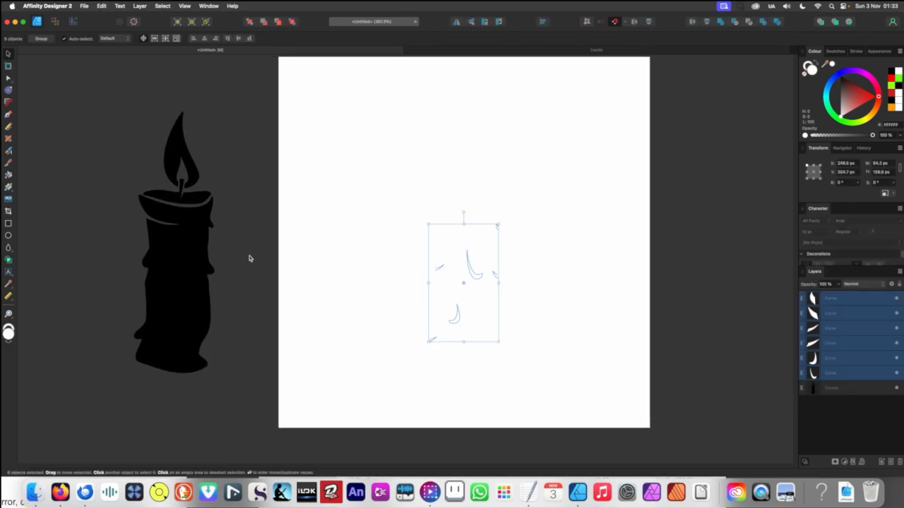
drag(471, 269, 286, 220)
scroll(180, 269, up, 6)
scroll(286, 220, down, 5)
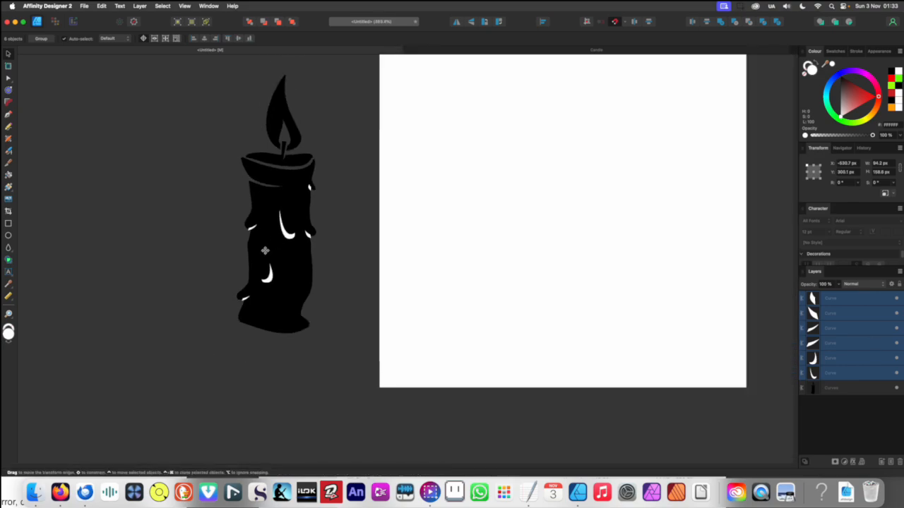
Try to align the white slivers with the candle's side drips, then remove the pasted white shapes
scroll(274, 283, up, 8)
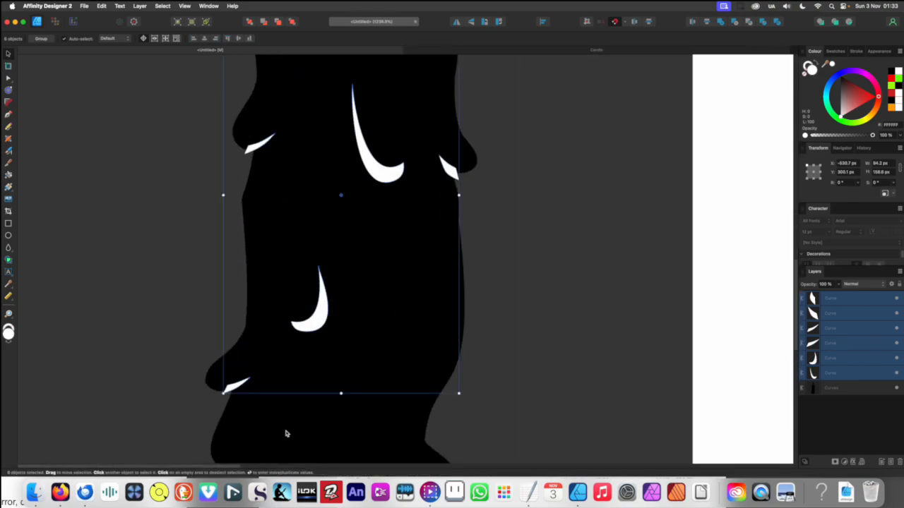
scroll(242, 379, up, 3)
scroll(229, 368, down, 5)
scroll(229, 368, down, 3)
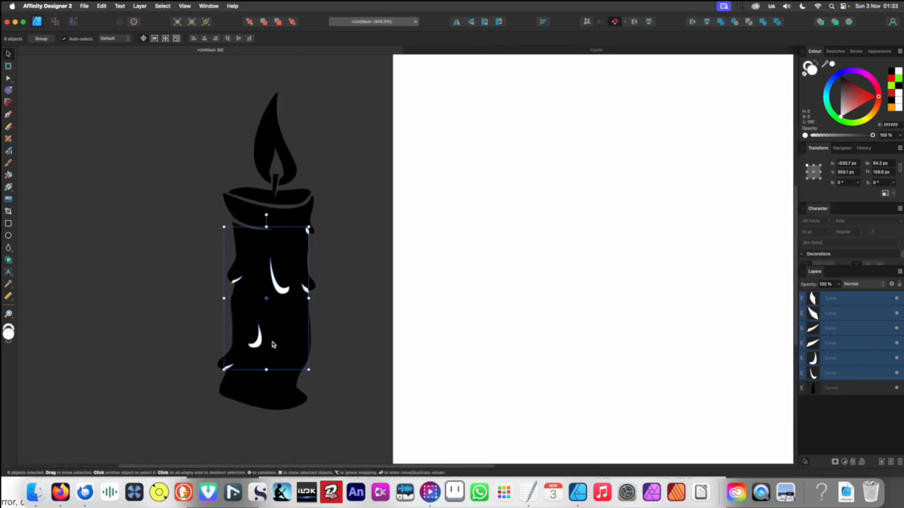
scroll(256, 344, up, 8)
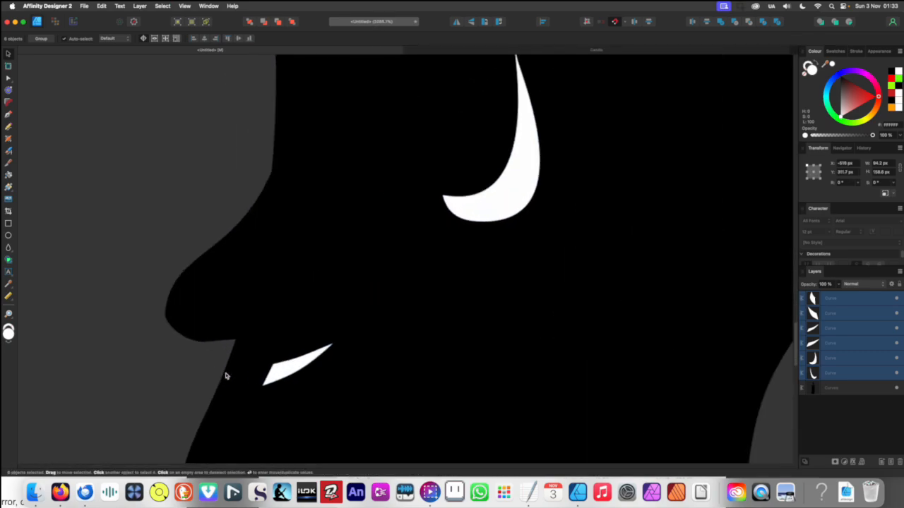
scroll(244, 349, down, 8)
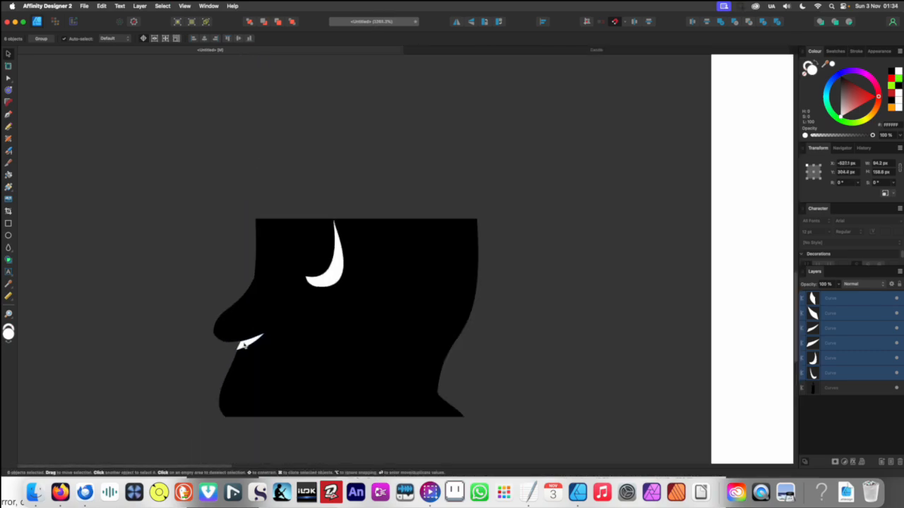
scroll(256, 347, down, 2)
key(Delete)
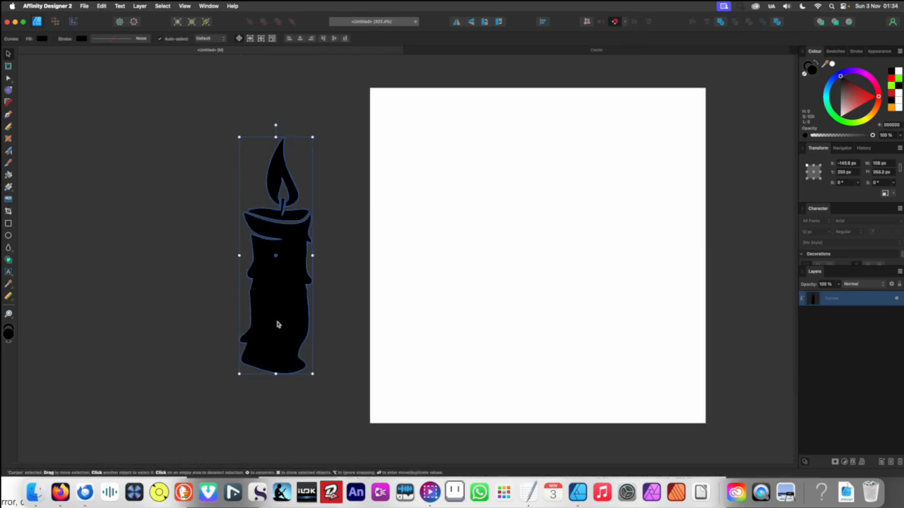
click(206, 296)
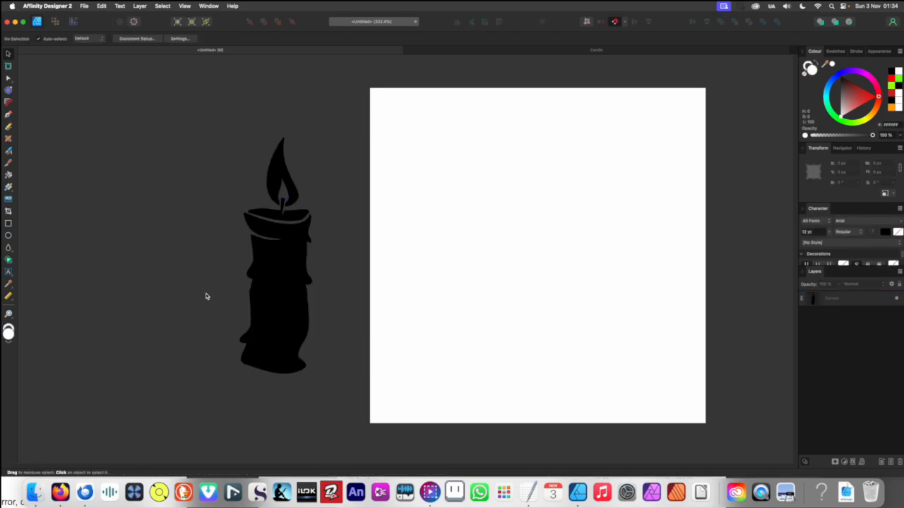
Paste the six white shapes again, place them left of the page, and move the merged black candle onto the page's left part
click(277, 286)
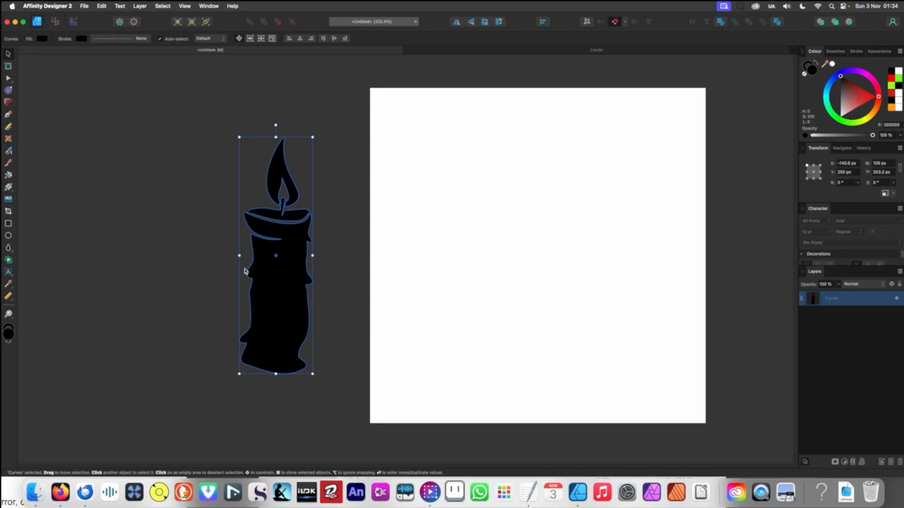
key(super+v)
scroll(595, 303, right, 5)
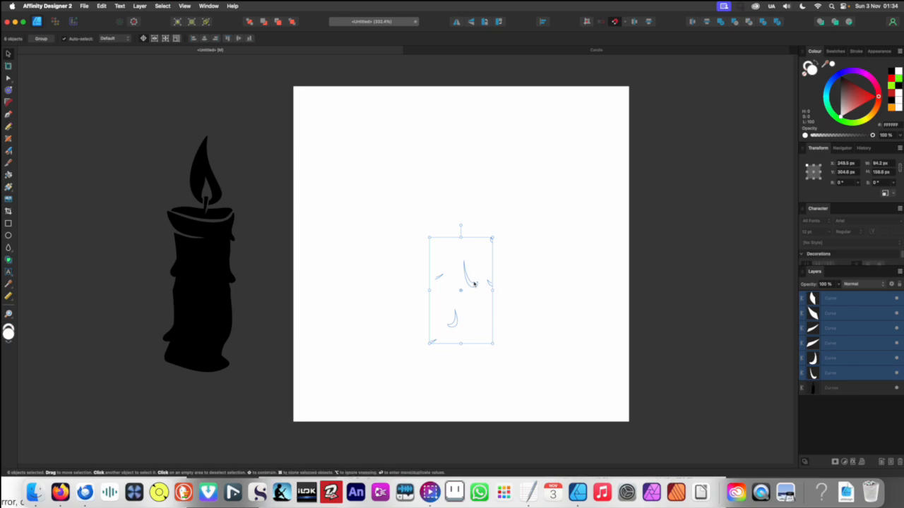
drag(474, 284, 217, 281)
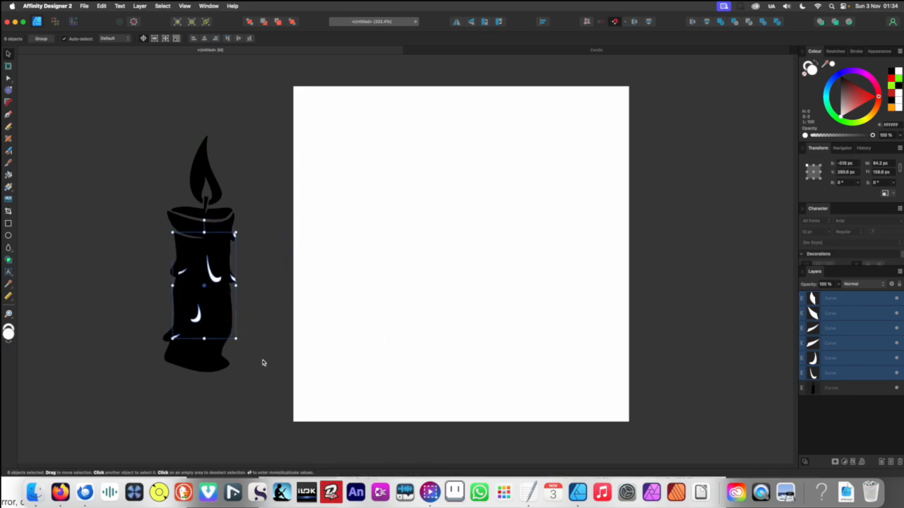
click(228, 355)
drag(228, 355, 355, 352)
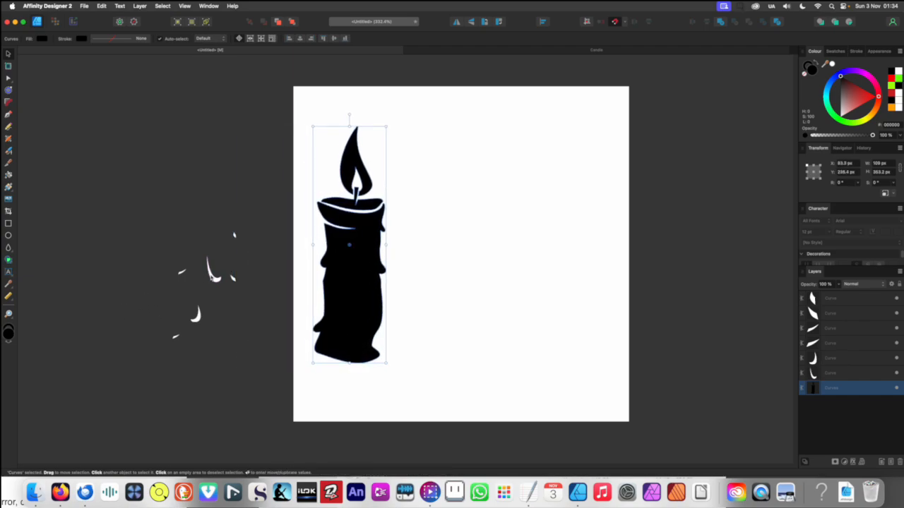
Merge the six white shapes into one object with the Add operation and position it over the candle, slivers beneath the mid-height drips
drag(103, 177, 275, 376)
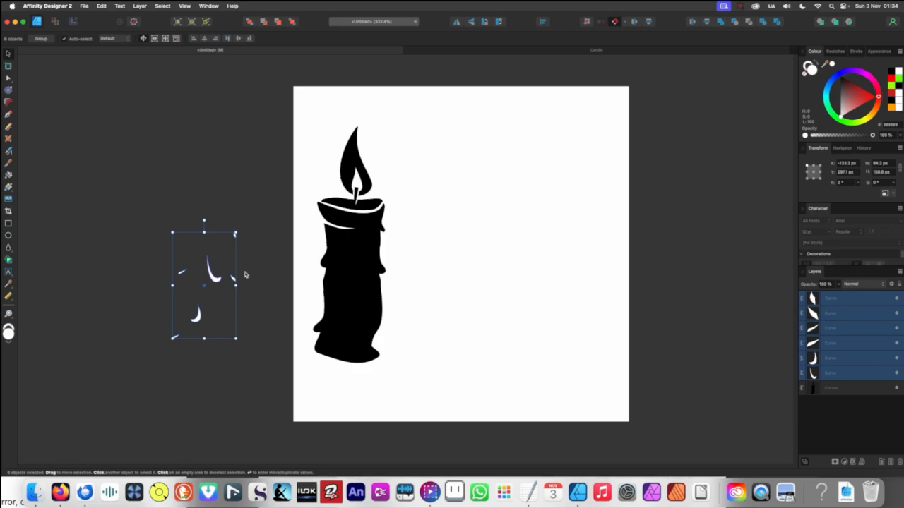
click(719, 22)
drag(214, 278, 337, 282)
scroll(338, 282, up, 10)
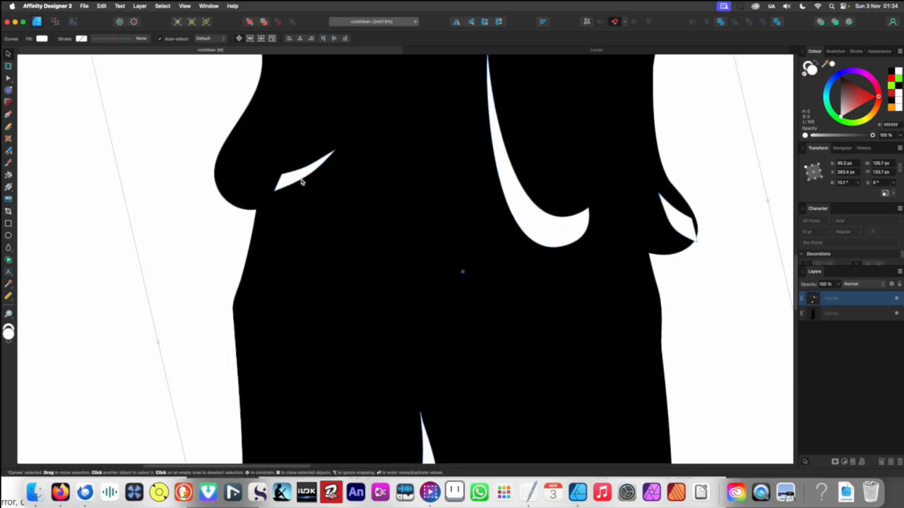
drag(273, 217, 271, 217)
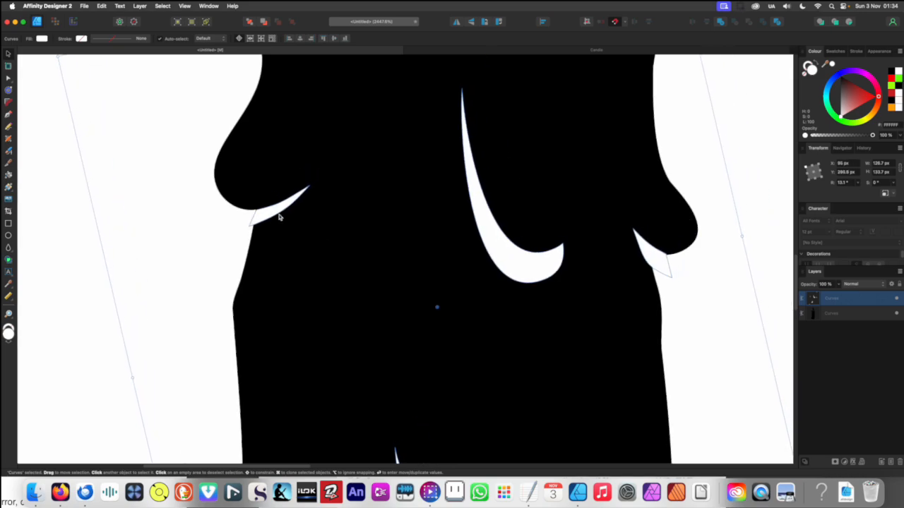
Nudge the merged white highlights so the lowest left sliver meets the underside of its drip, then deselect them
scroll(299, 212, down, 8)
scroll(268, 373, up, 10)
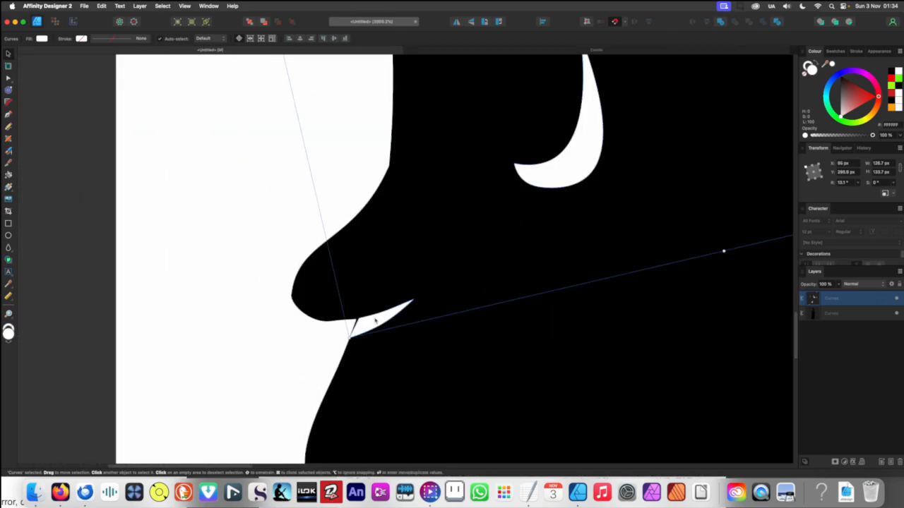
scroll(375, 320, up, 5)
drag(361, 332, 351, 337)
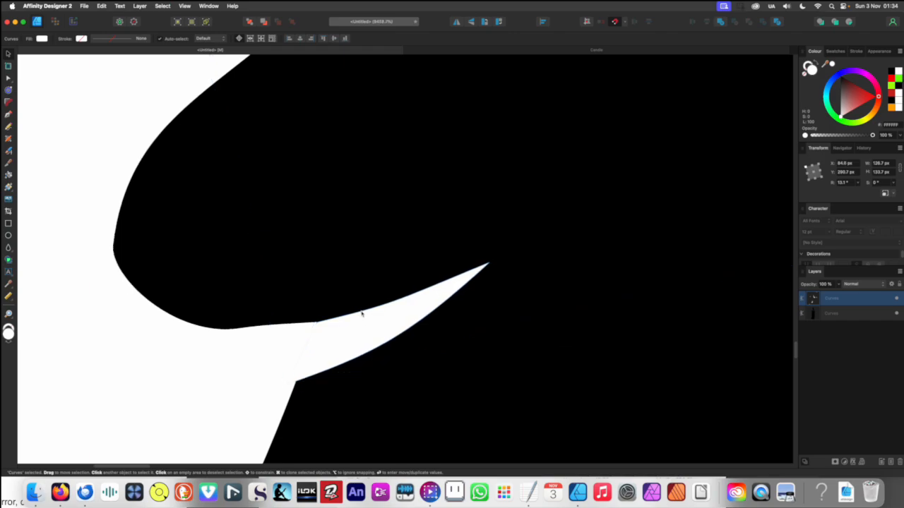
scroll(361, 314, down, 15)
click(288, 315)
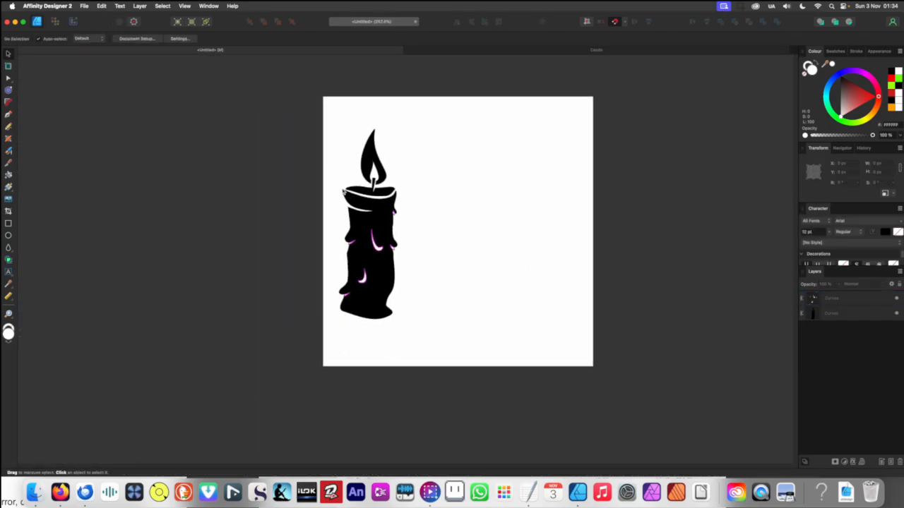
Shift the merged white highlights slightly down so the upper right sliver separates the rim's small drip from the body
scroll(508, 238, up, 15)
click(407, 257)
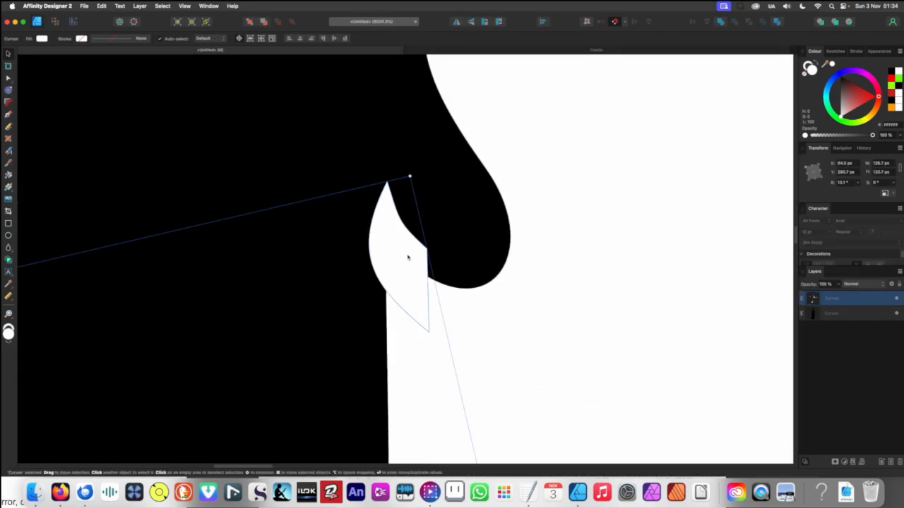
drag(408, 257, 403, 285)
scroll(426, 228, down, 5)
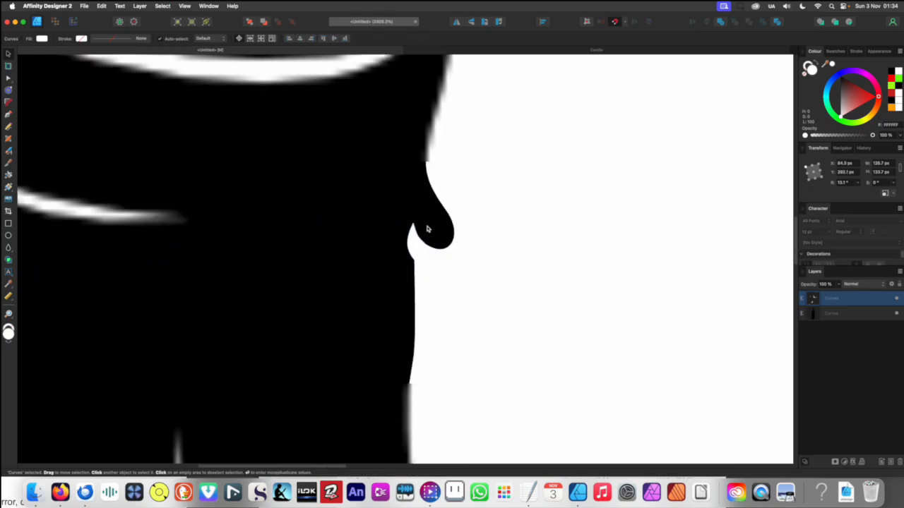
scroll(426, 228, down, 10)
scroll(333, 299, up, 8)
scroll(332, 252, down, 1)
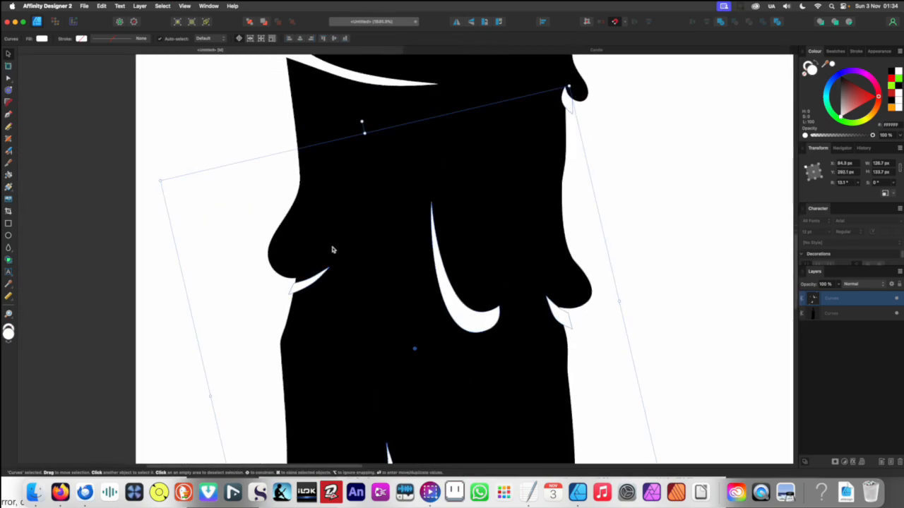
Nudge the merged white highlights so the slivers sit flush against the undersides of the left and right mid-height drips
scroll(395, 254, up, 2)
scroll(395, 253, right, 2)
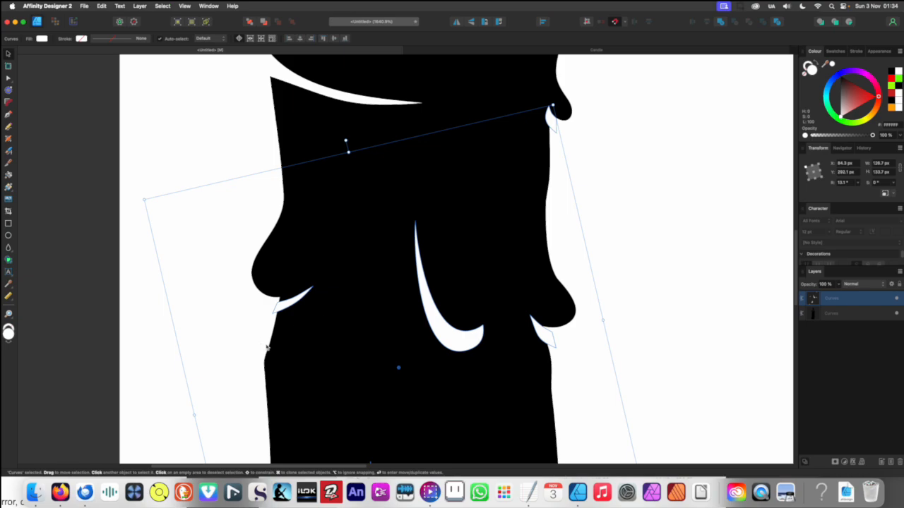
scroll(325, 238, up, 5)
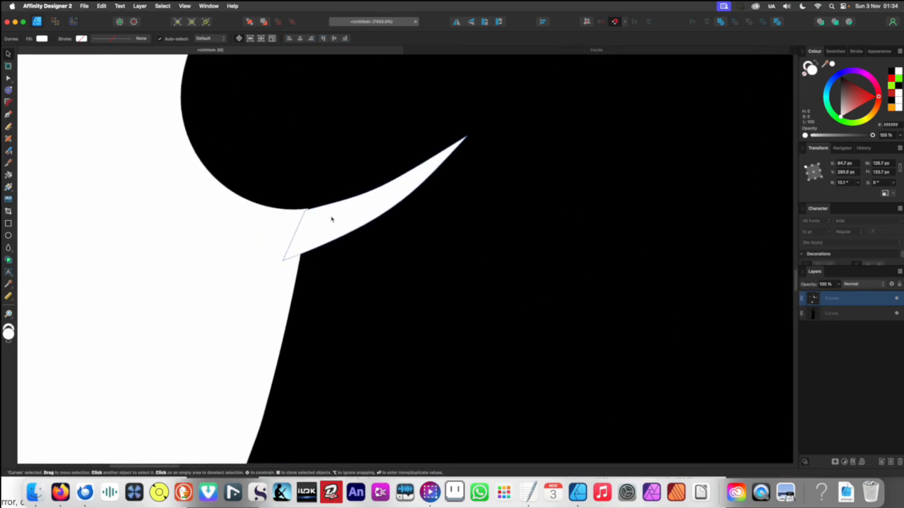
scroll(335, 213, down, 5)
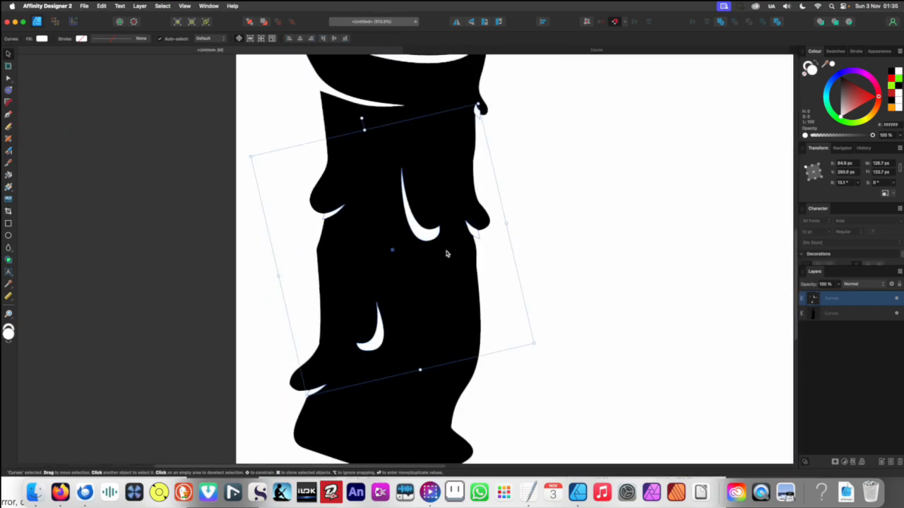
scroll(448, 238, up, 3)
scroll(540, 226, up, 3)
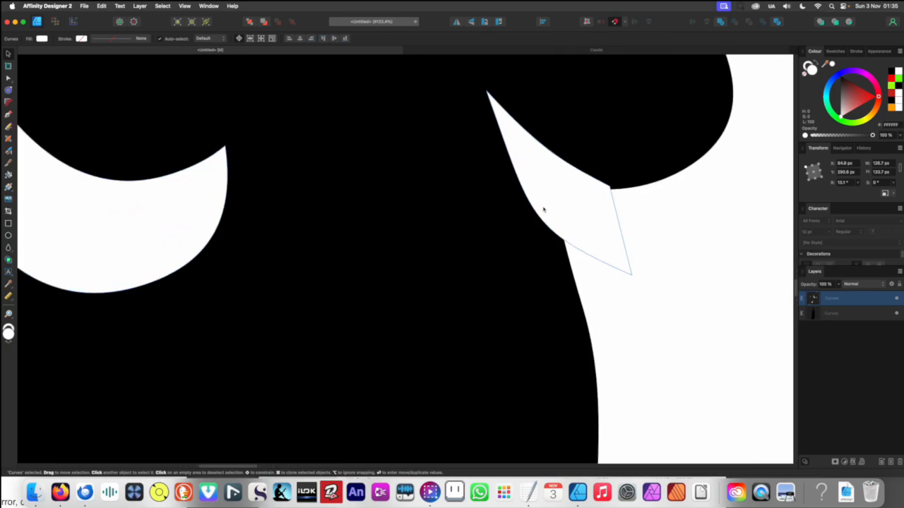
scroll(557, 201, down, 10)
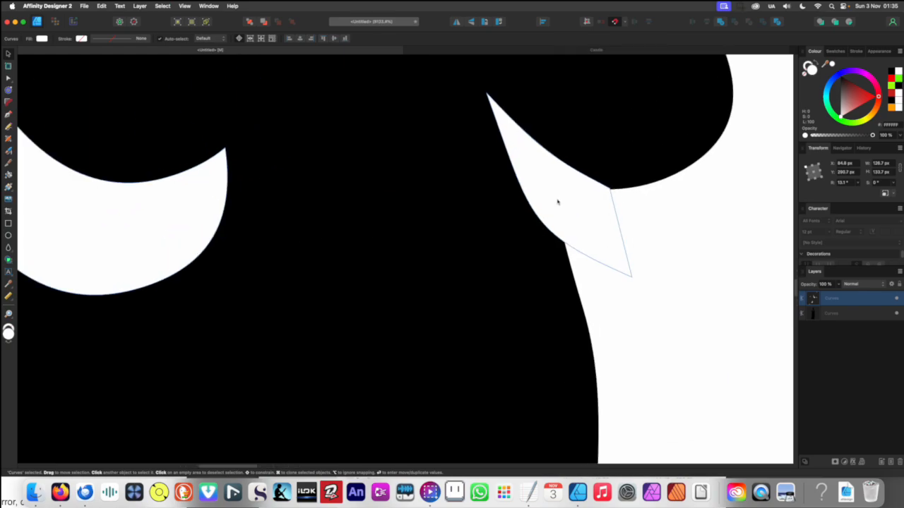
scroll(489, 197, up, 10)
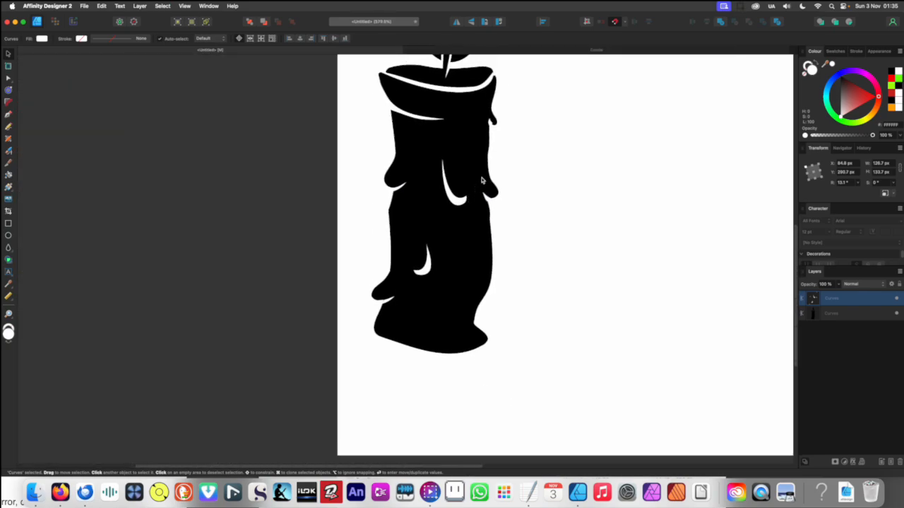
Move the upper right sliver's nodes to meet the underside of the rim's small drip, and deselect the highlights
key(a)
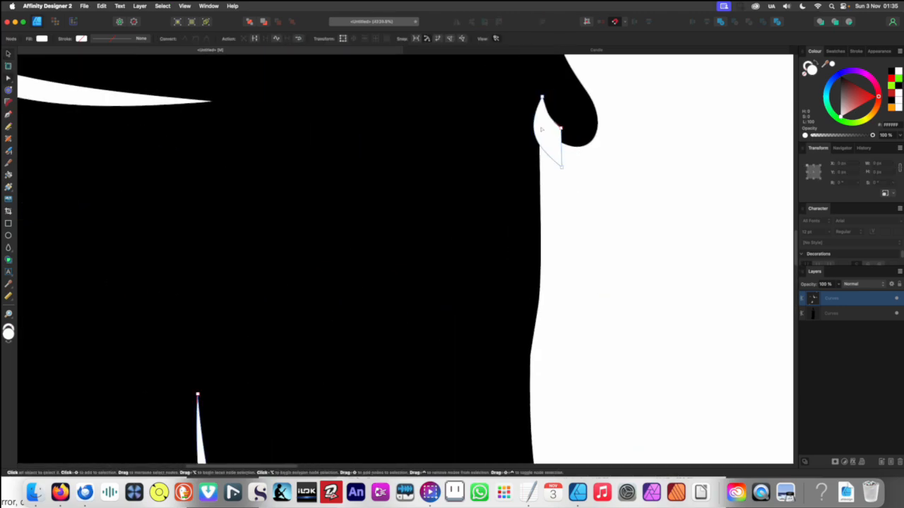
drag(523, 96, 573, 177)
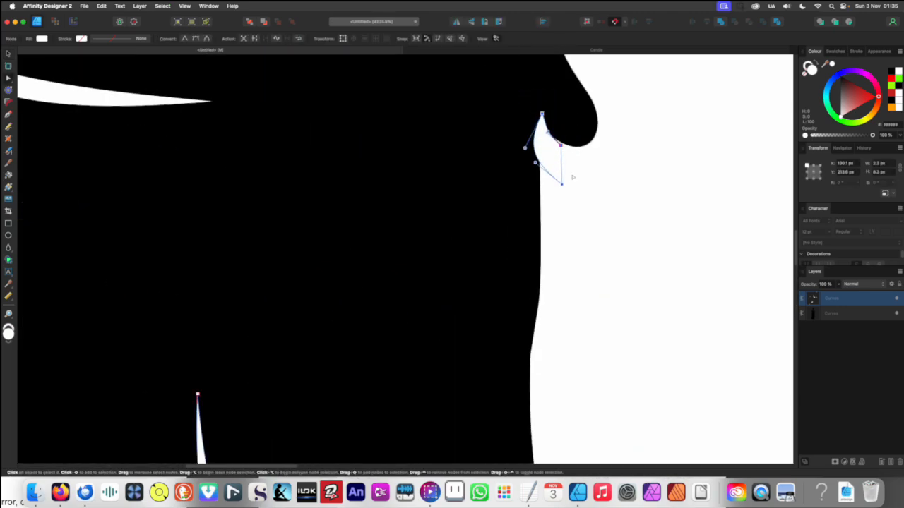
scroll(545, 137, up, 4)
key(Up)
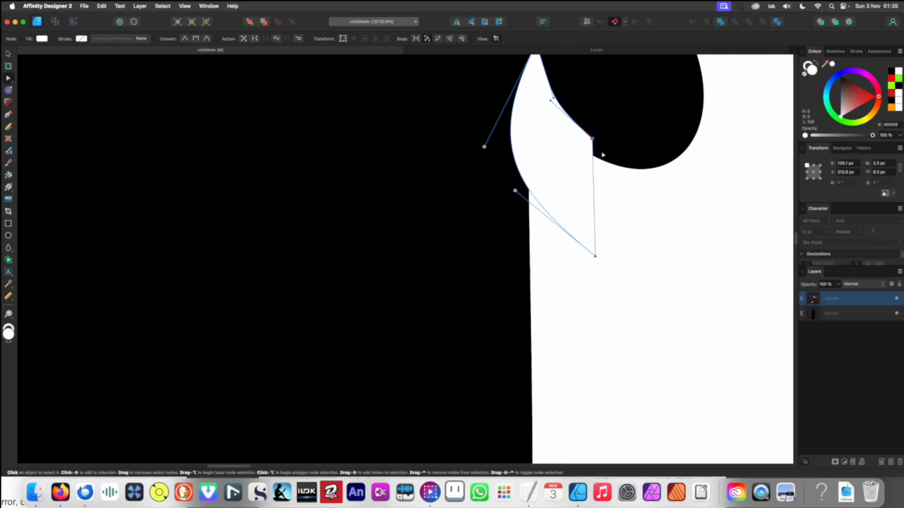
scroll(602, 154, up, 2)
drag(645, 306, 479, 73)
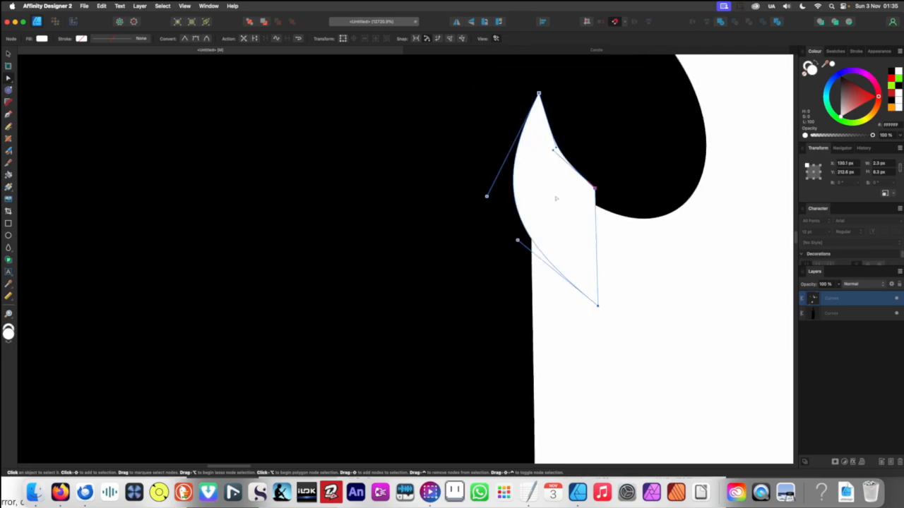
drag(594, 190, 581, 200)
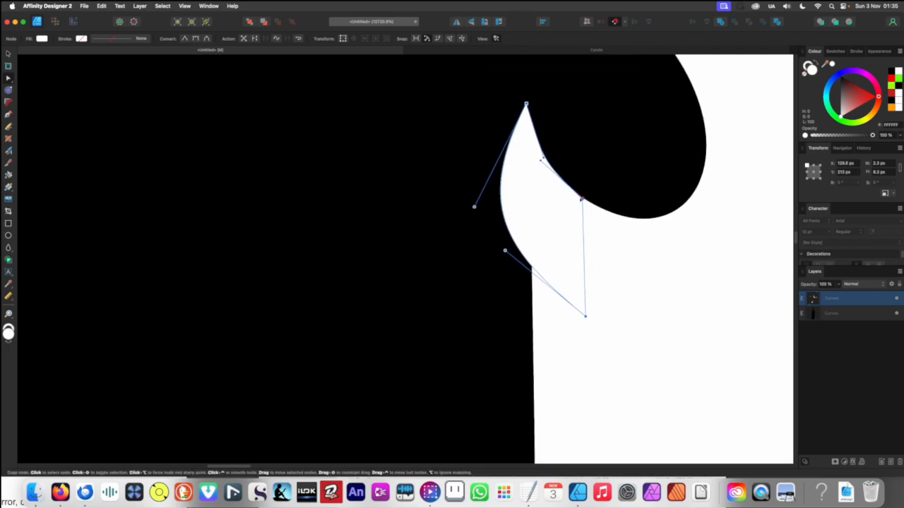
scroll(581, 200, down, 10)
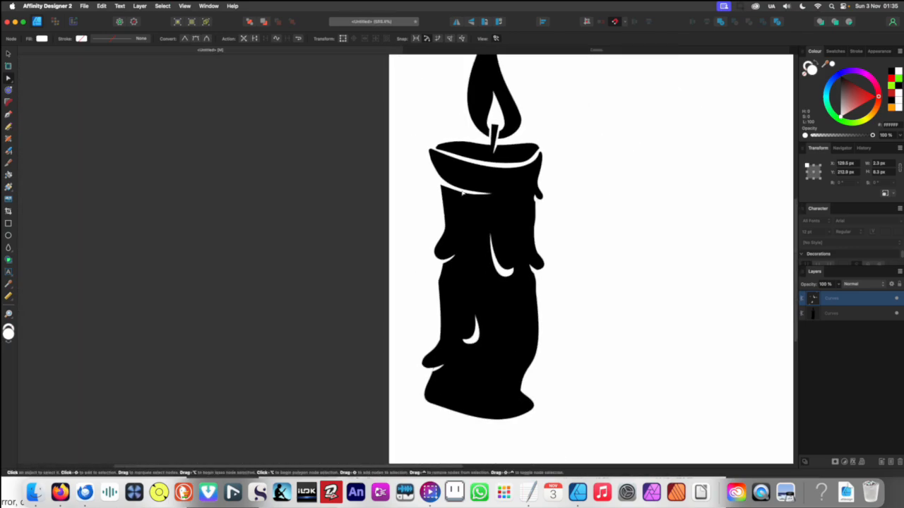
click(341, 204)
scroll(246, 265, down, 3)
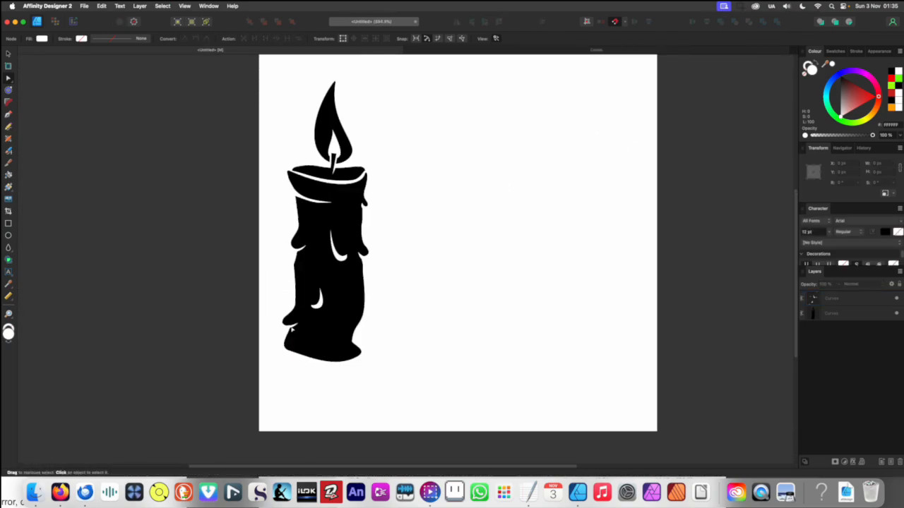
click(291, 327)
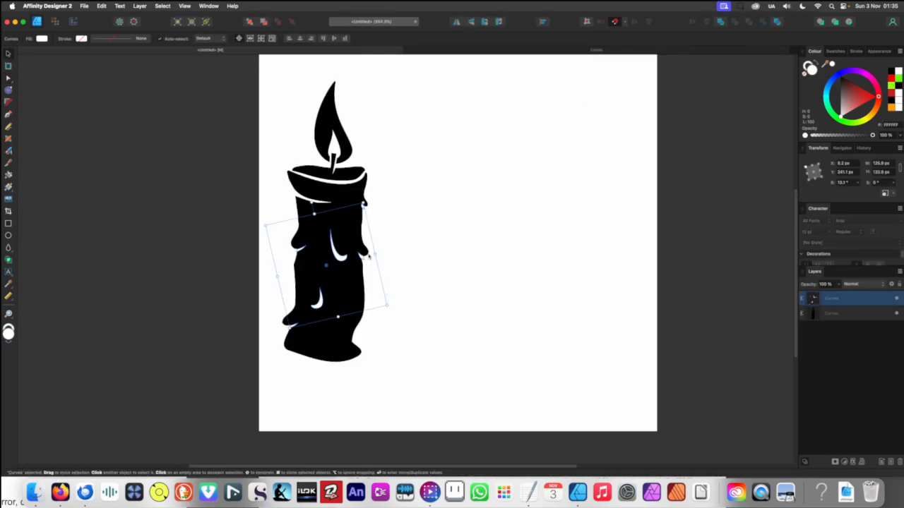
mouse_move(338, 258)
mouse_down()
mouse_move(373, 258)
mouse_move(333, 254)
mouse_up()
key(super+a)
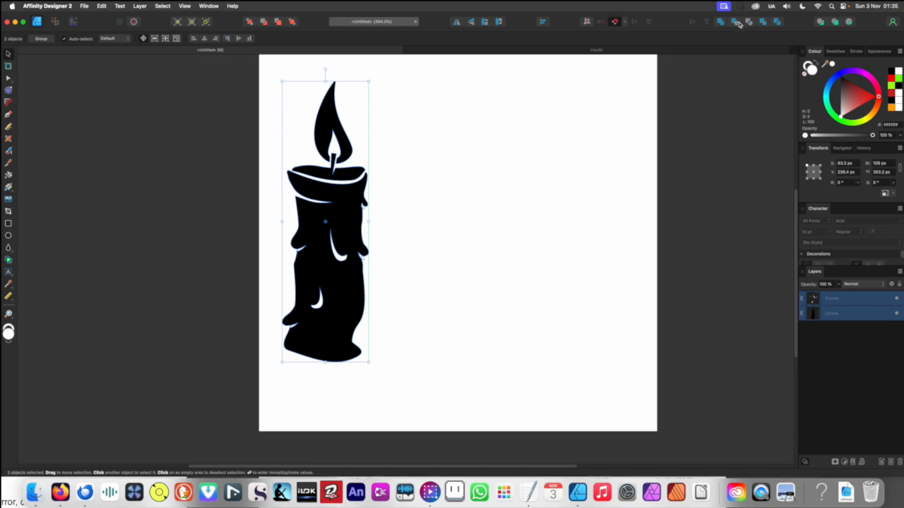
click(426, 219)
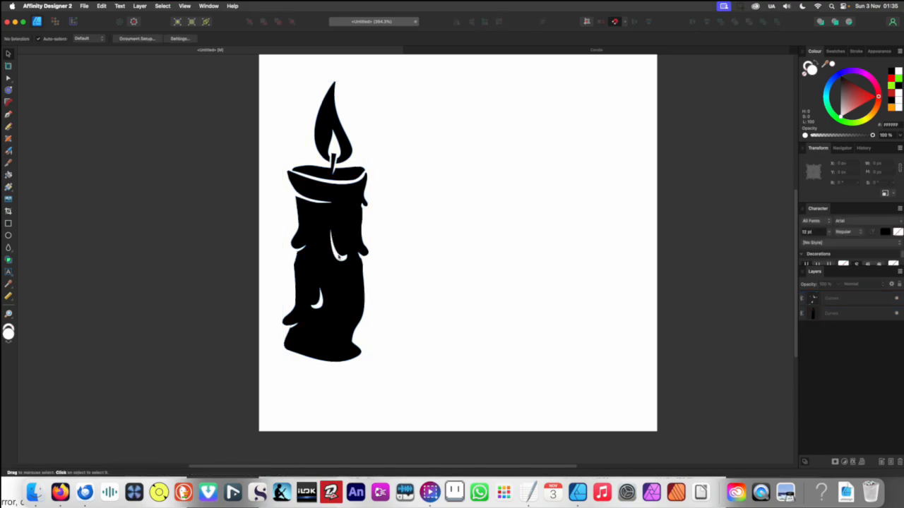
Fill the merged white highlights with red (FF0000) and deselect them
click(339, 257)
drag(851, 104, 877, 96)
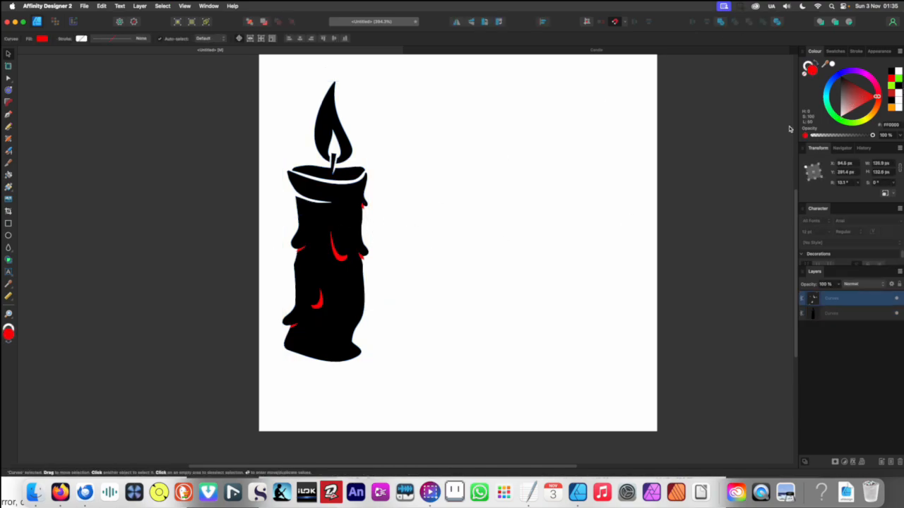
click(429, 280)
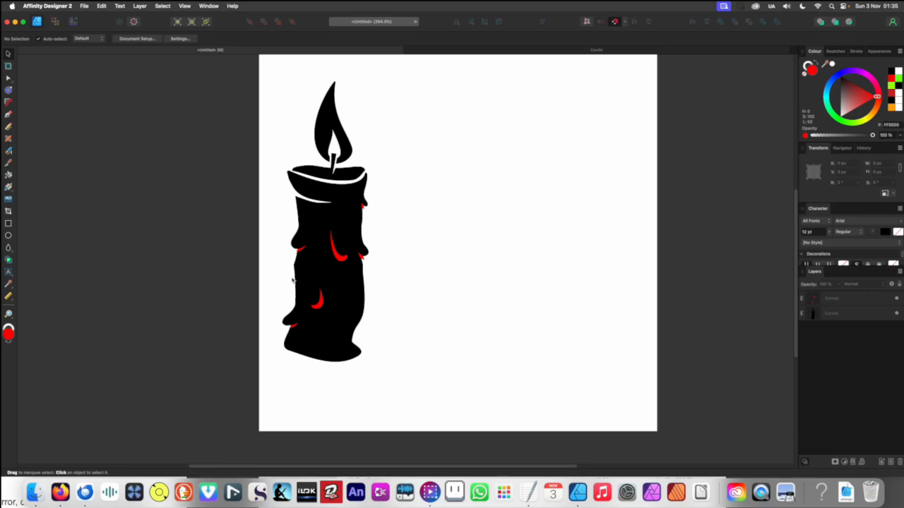
Try removing the red highlights from the candle, and restore them
click(322, 304)
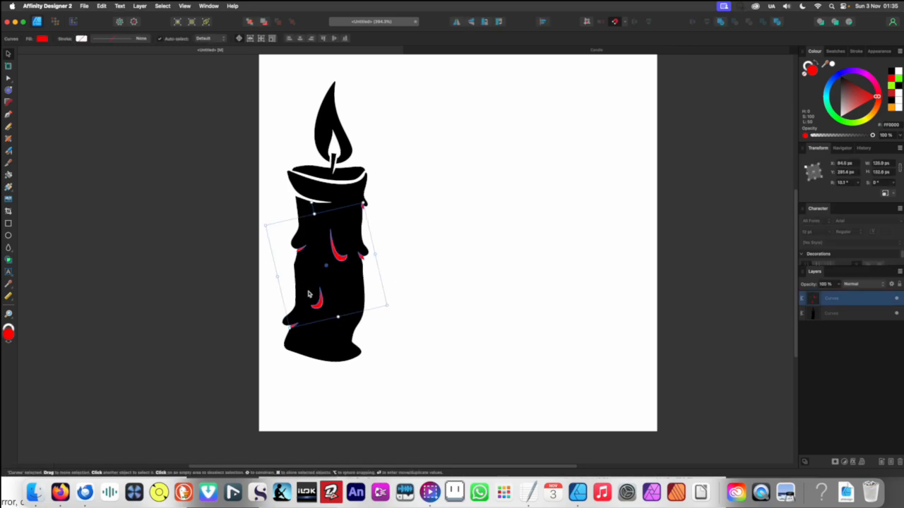
key(Delete)
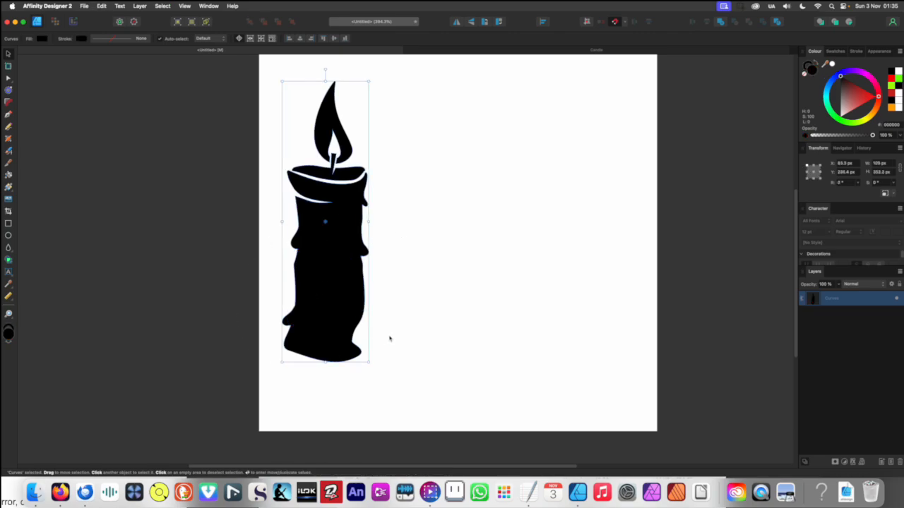
click(421, 321)
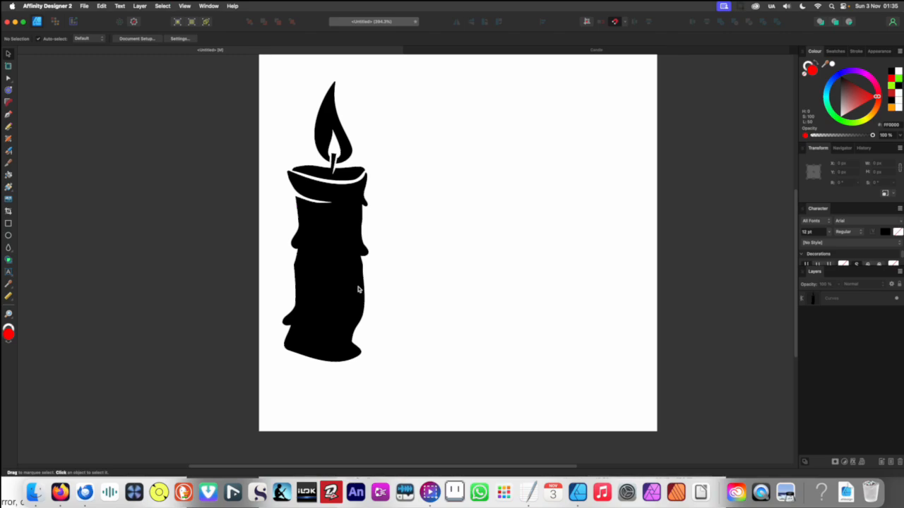
key(super+v)
key(super+d)
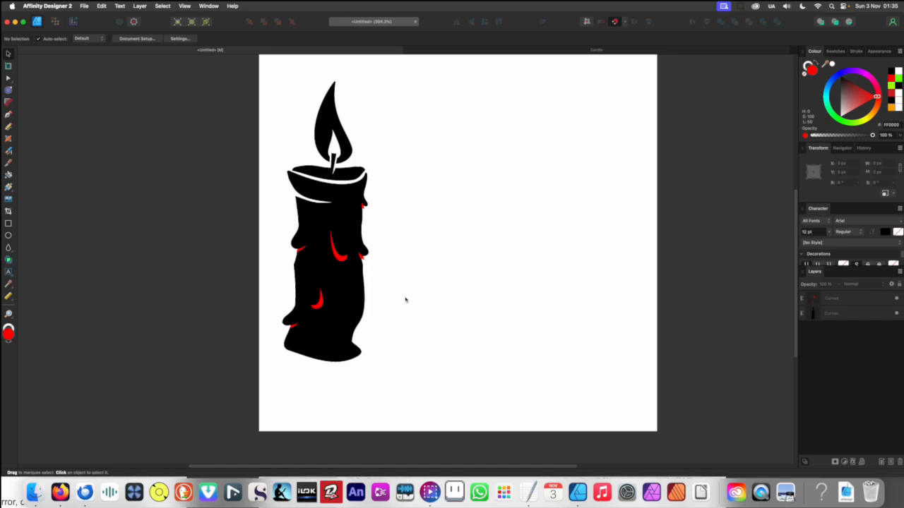
Move the red highlights off the candle onto the blank page on its right, and undo the move
click(338, 260)
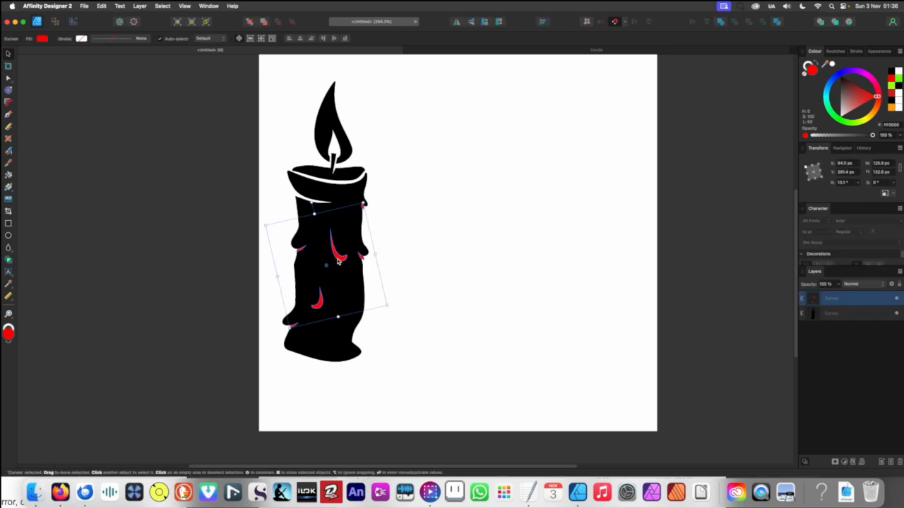
shift+click(332, 355)
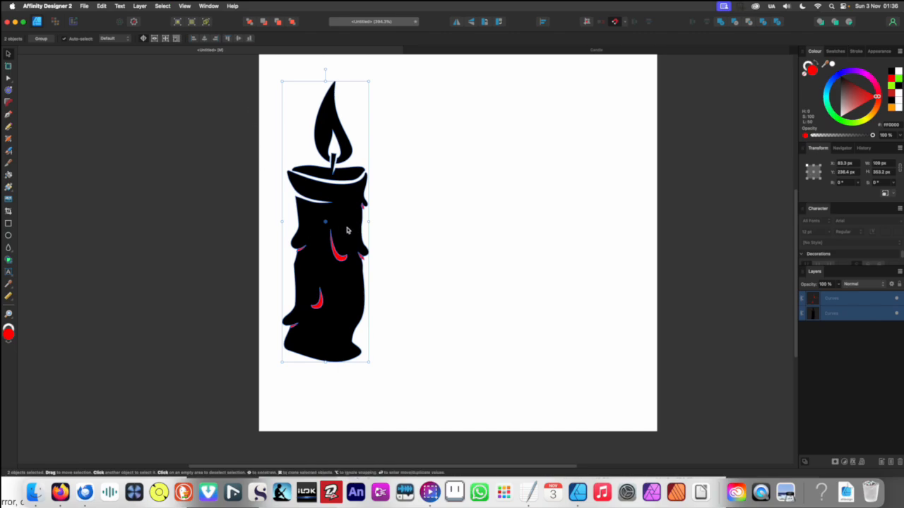
click(481, 291)
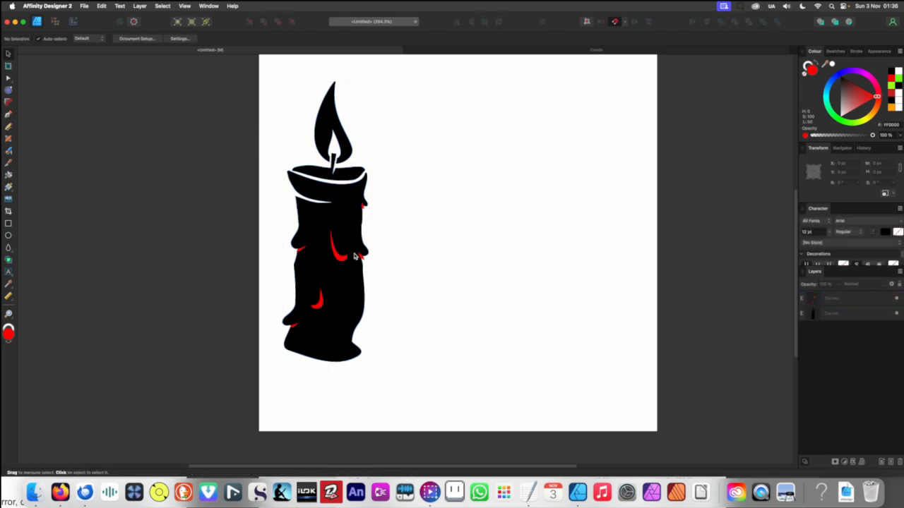
drag(342, 257, 441, 254)
key(super+z)
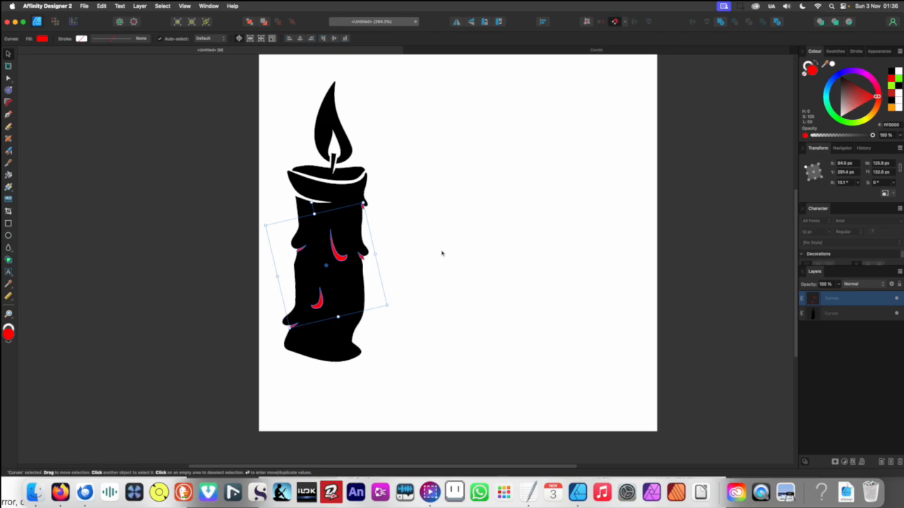
Select the red highlights together with the black candle and cut them out of it with the Subtract operation
click(501, 384)
drag(502, 385, 267, 233)
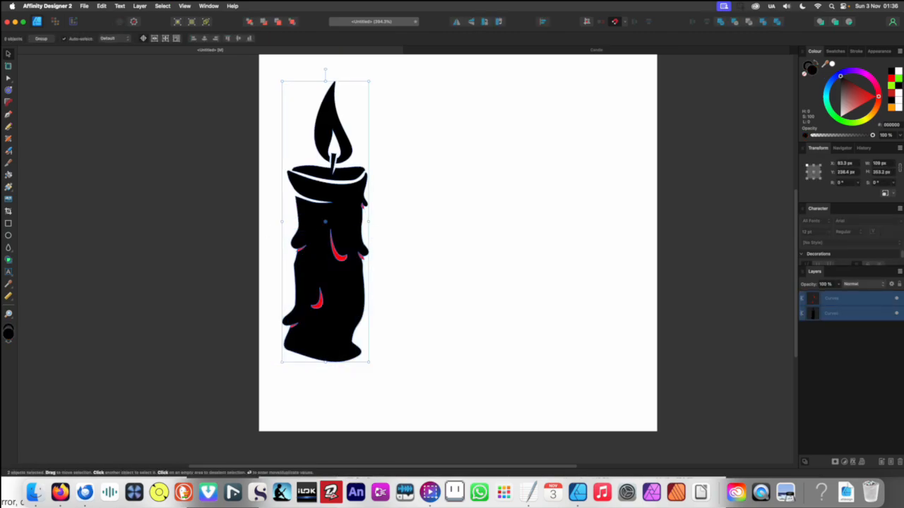
click(734, 23)
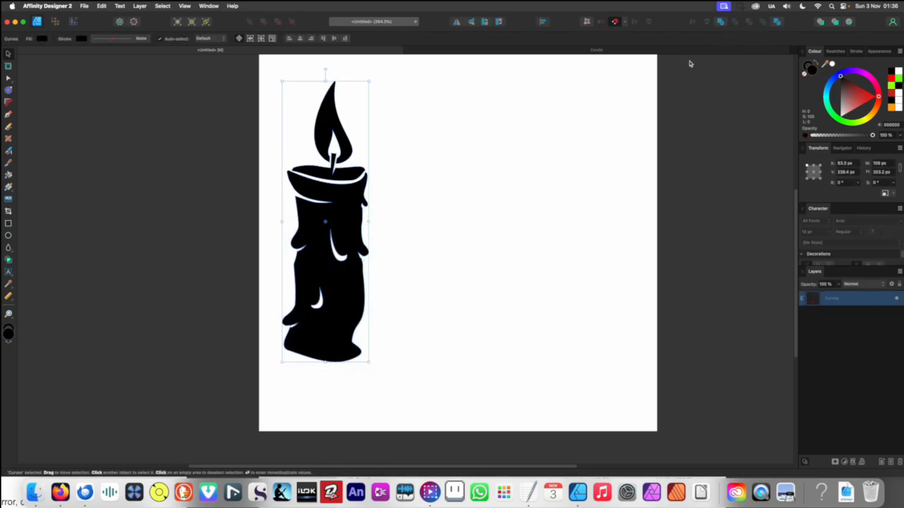
Move the cut-out candle from the page's left part to about the page's middle and deselect it
drag(346, 312, 394, 294)
click(221, 376)
scroll(450, 291, down, 5)
click(462, 345)
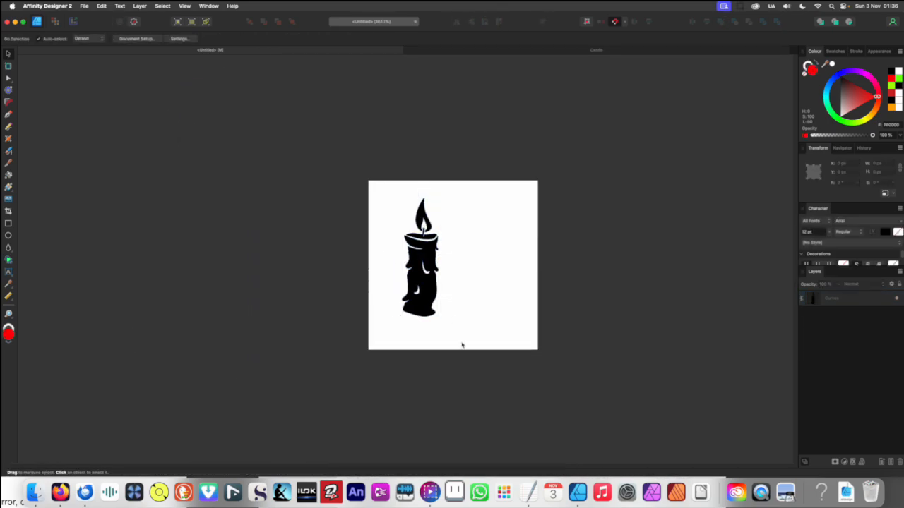
scroll(386, 328, right, 2)
scroll(387, 328, up, 1)
scroll(386, 328, up, 3)
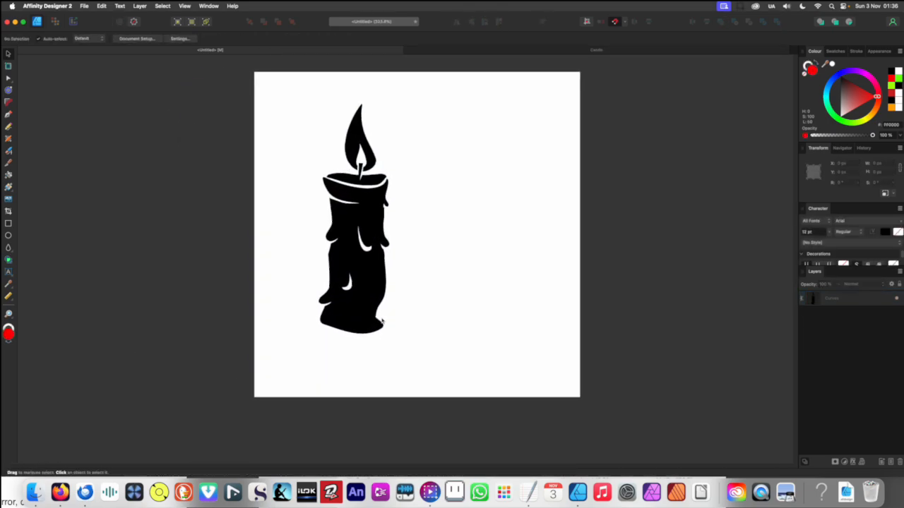
scroll(382, 322, up, 1)
scroll(368, 305, up, 2)
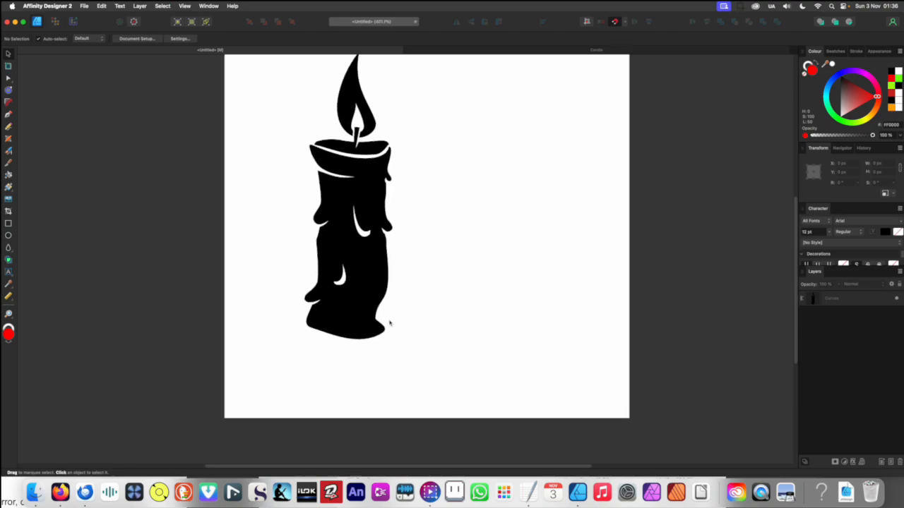
scroll(295, 332, up, 1)
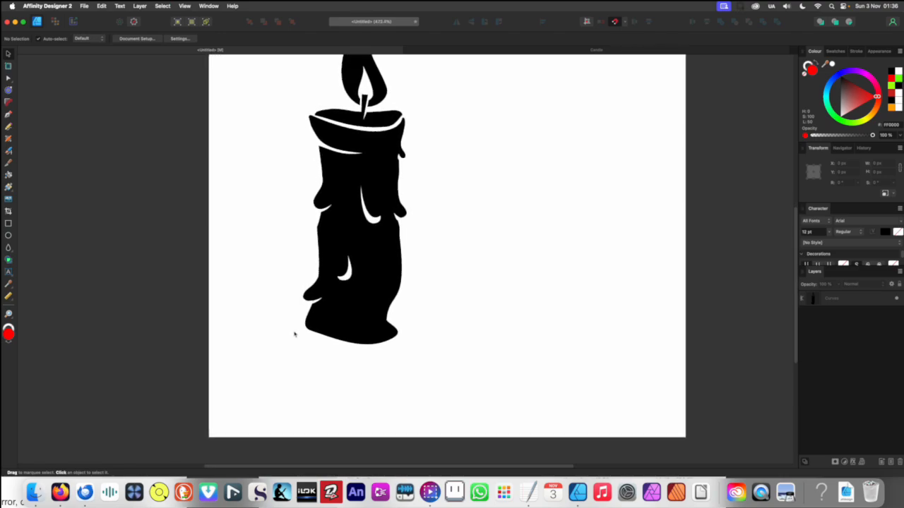
scroll(296, 327, down, 3)
drag(320, 324, 362, 328)
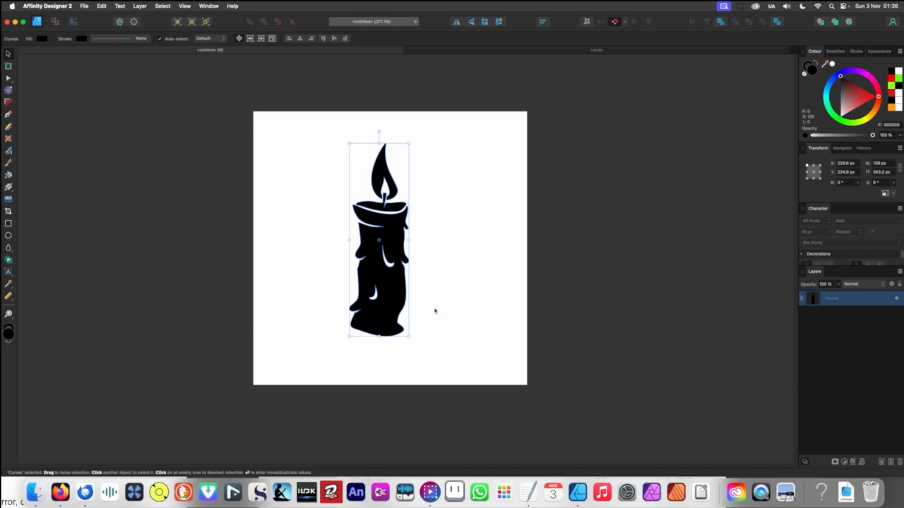
click(416, 315)
Delete the nodes of the stray black spike in the gap beneath the candle's lower-left wax drip
scroll(381, 303, up, 10)
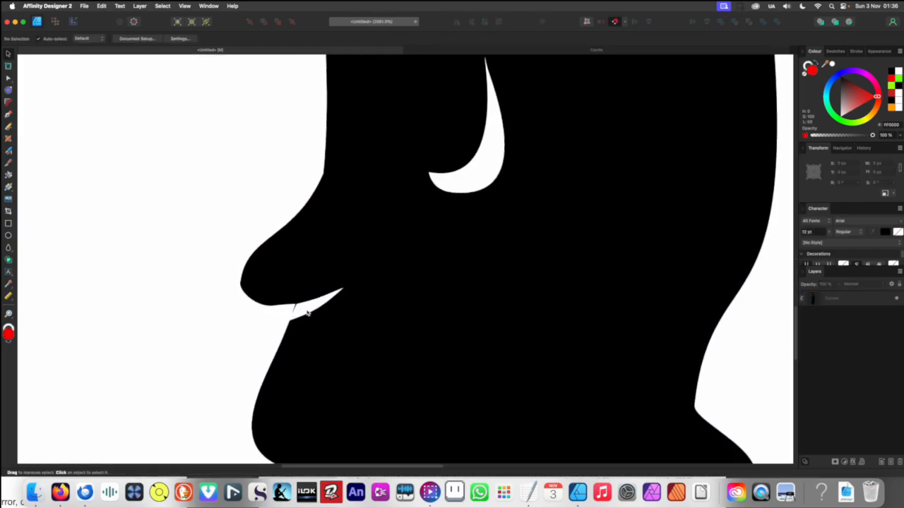
scroll(310, 325, up, 3)
click(301, 330)
key(a)
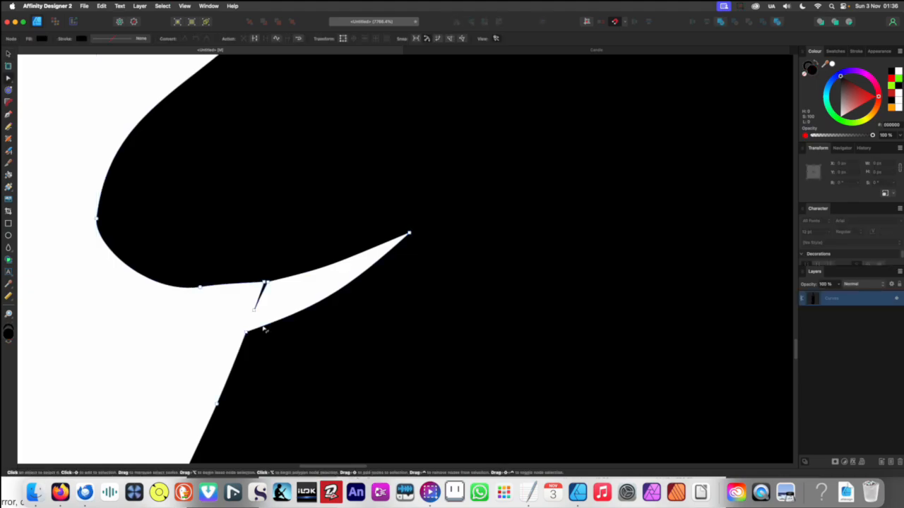
drag(234, 319, 290, 291)
click(267, 283)
key(Delete)
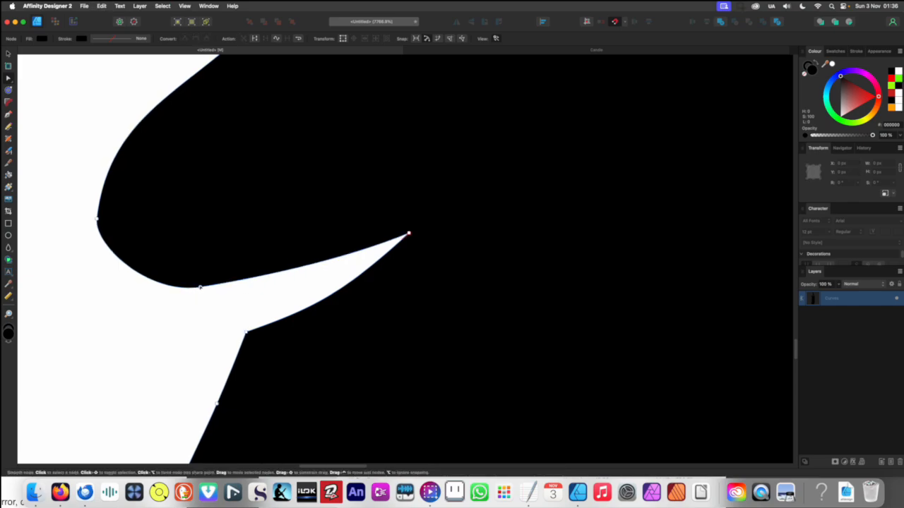
Smooth the underside of the lower-left drip by extending the curve handle of its bottom node, and deselect the candle
click(201, 288)
drag(221, 286, 259, 291)
scroll(267, 289, down, 10)
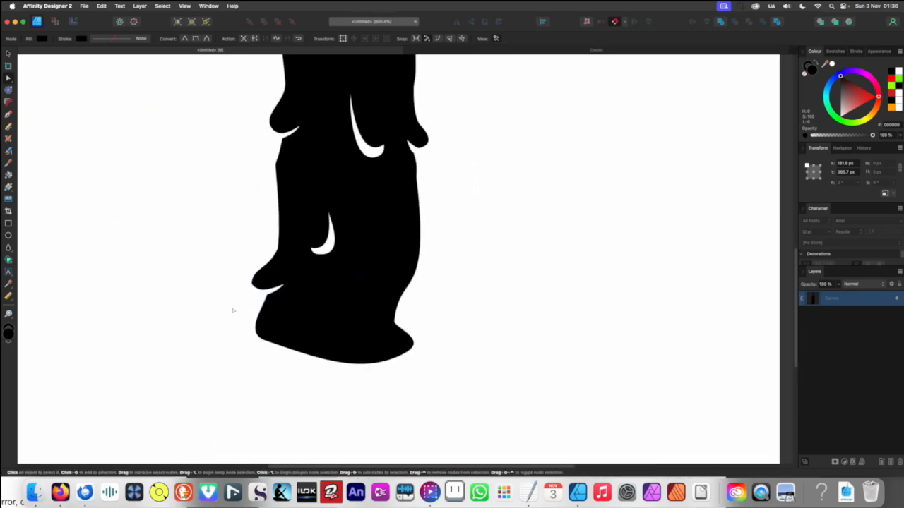
click(214, 307)
Round the tip of the lower-left drip by adjusting the lower curve handle of its outermost node, and deselect
scroll(244, 295, up, 8)
click(283, 252)
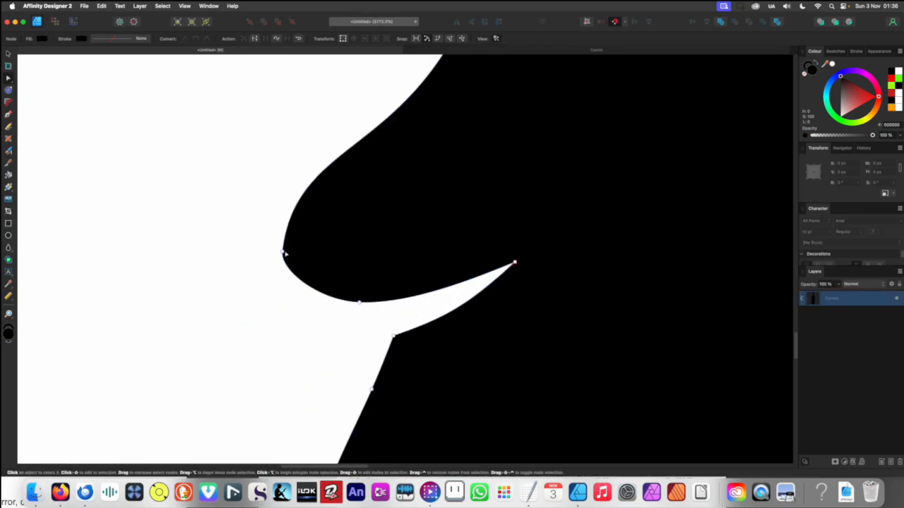
click(283, 252)
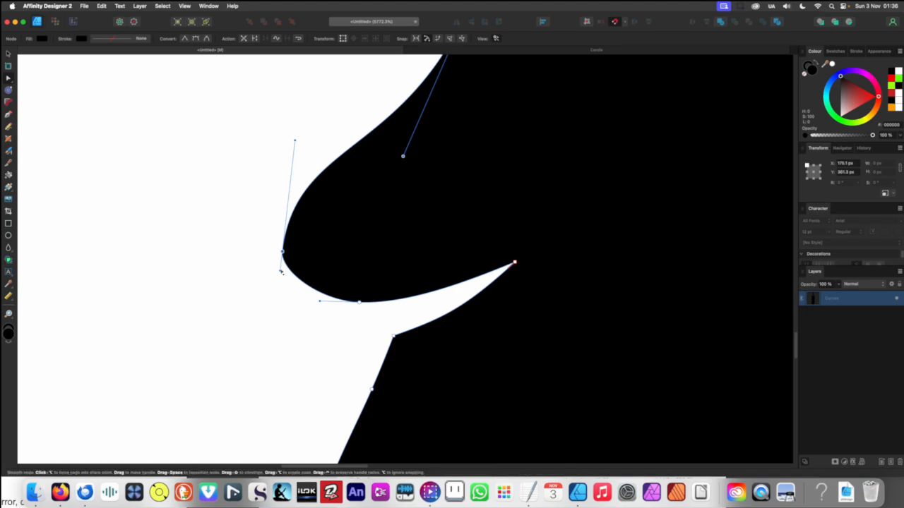
drag(280, 270, 284, 269)
scroll(295, 248, down, 8)
scroll(294, 248, down, 5)
click(252, 272)
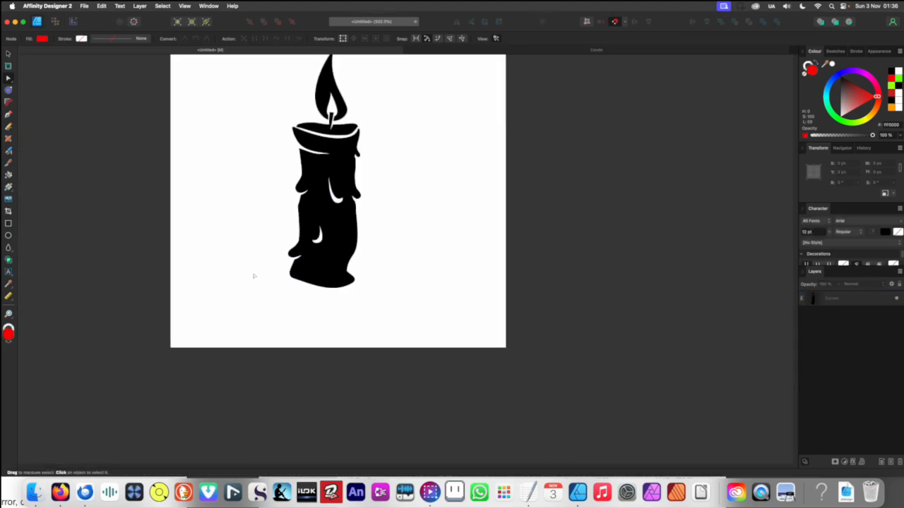
Sample the candle's black near its base as the drawing colour
scroll(368, 292, up, 5)
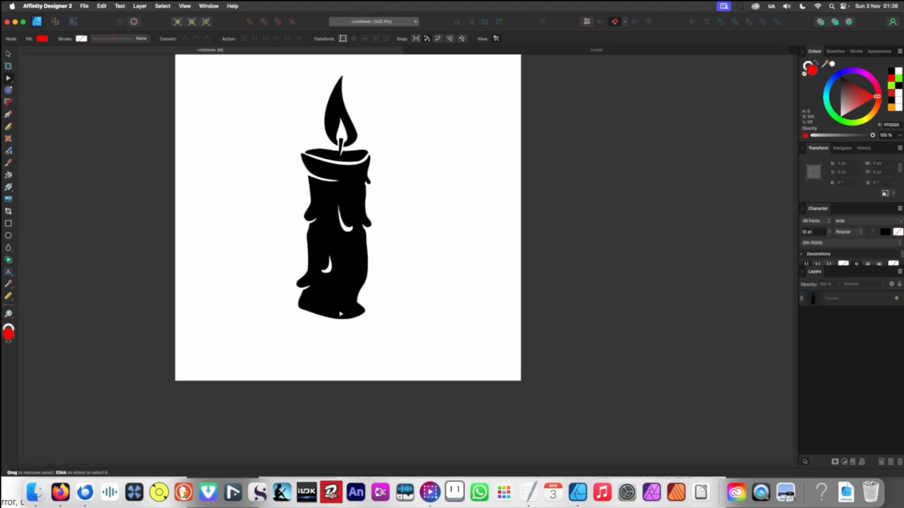
scroll(382, 309, down, 2)
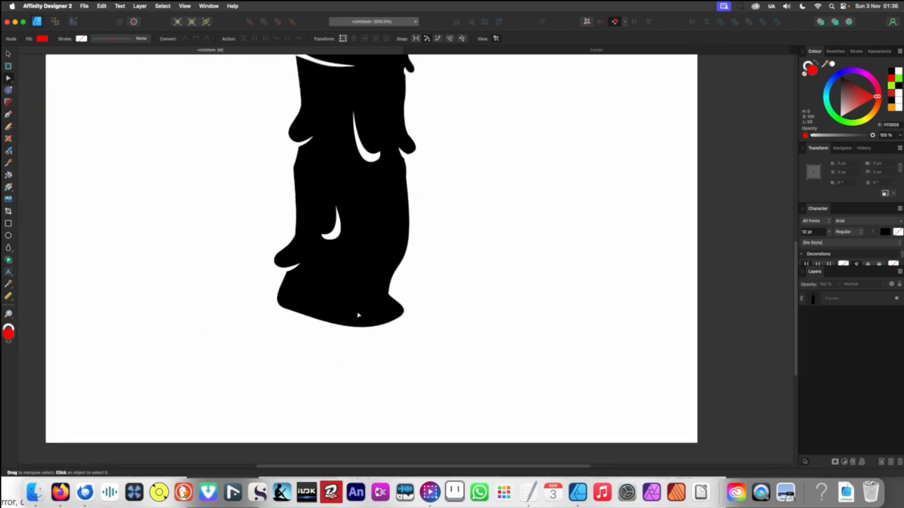
scroll(360, 314, down, 2)
scroll(412, 301, down, 4)
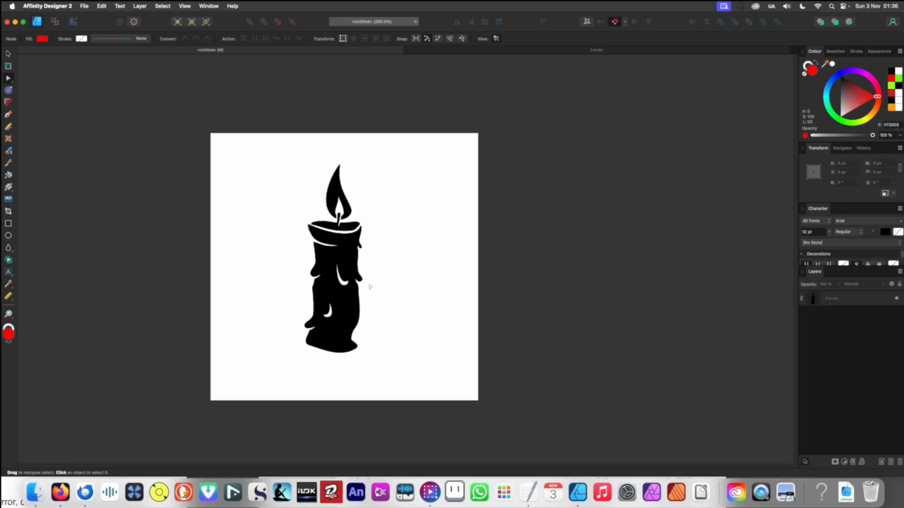
scroll(313, 353, up, 5)
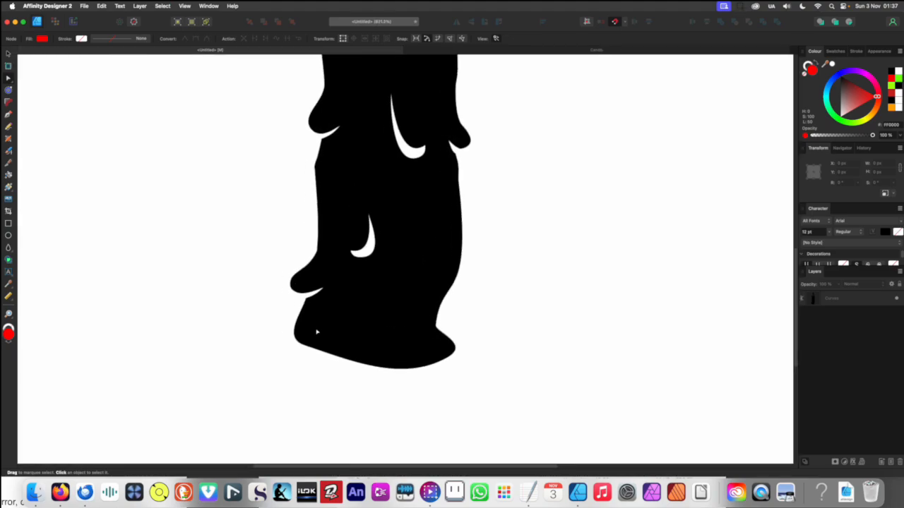
key(i)
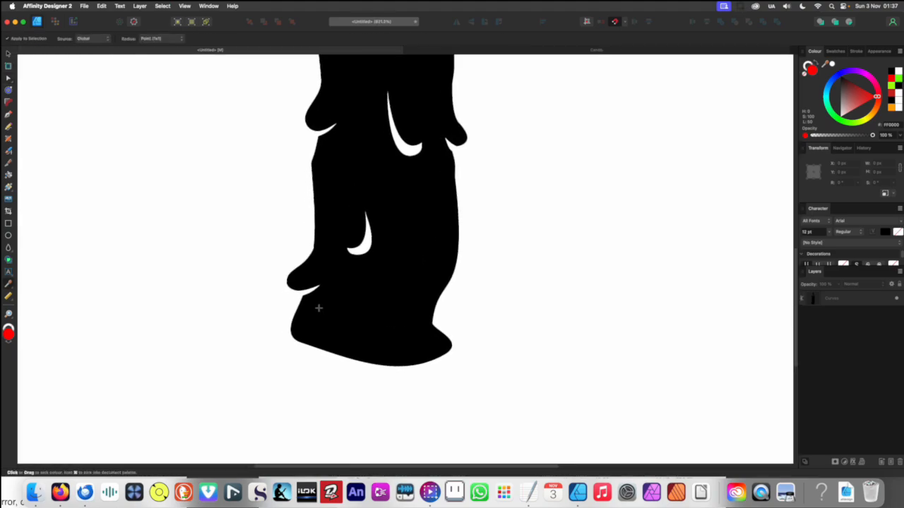
click(317, 308)
key(b)
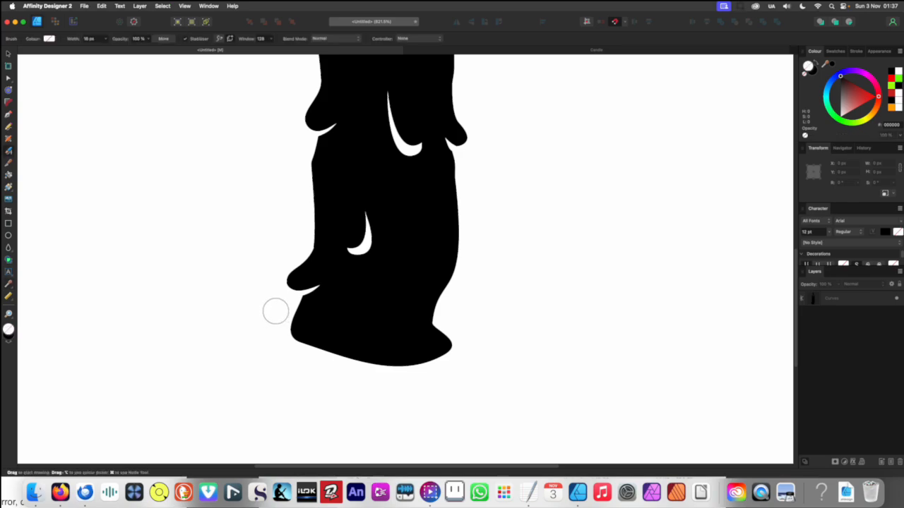
key(m)
drag(312, 301, 198, 320)
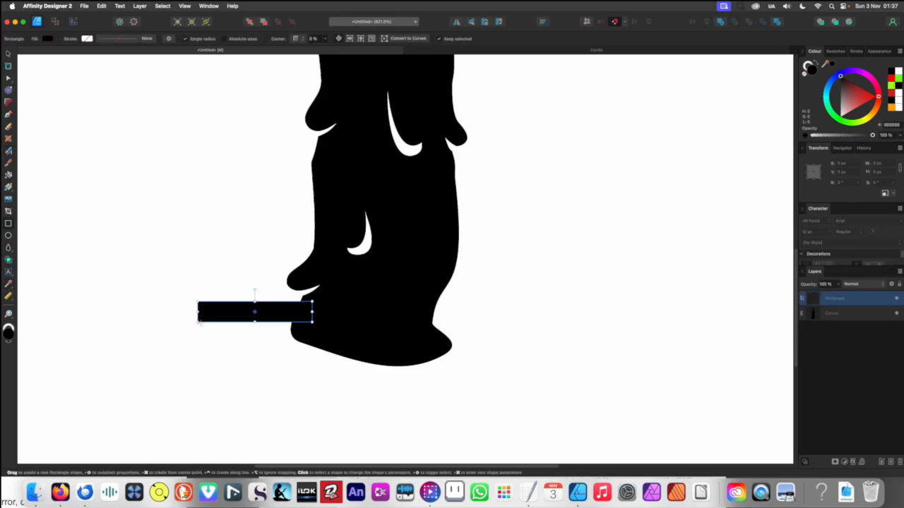
key(super+z)
Draw a freehand black wax puddle about 72 by 27 px spreading left from the candle's base with the Pencil tool
key(n)
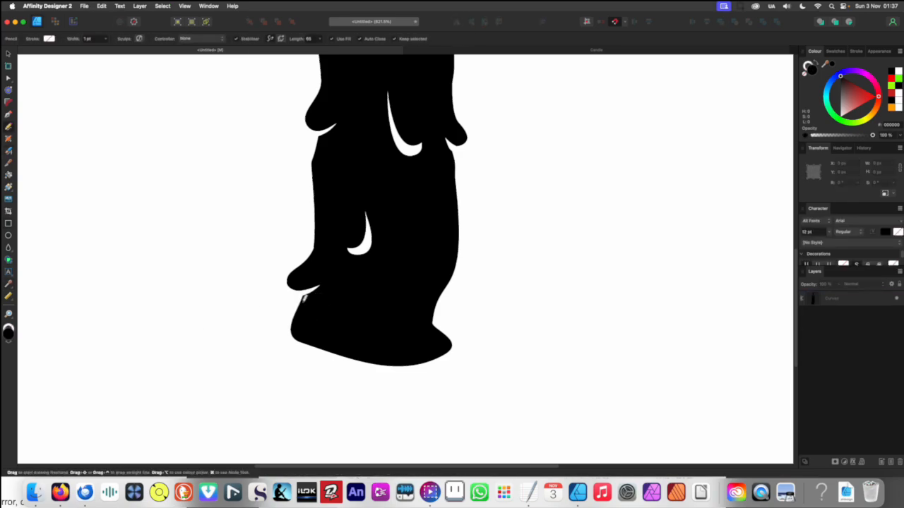
mouse_move(304, 298)
mouse_down()
mouse_move(264, 310)
mouse_move(238, 333)
mouse_move(213, 330)
mouse_move(204, 358)
mouse_move(239, 357)
mouse_move(274, 339)
mouse_move(336, 345)
mouse_up()
Try a freehand wax drip about 50 px wide on the right side of the candle's base
mouse_move(439, 299)
mouse_down()
mouse_move(542, 346)
mouse_move(494, 357)
mouse_move(439, 301)
mouse_up()
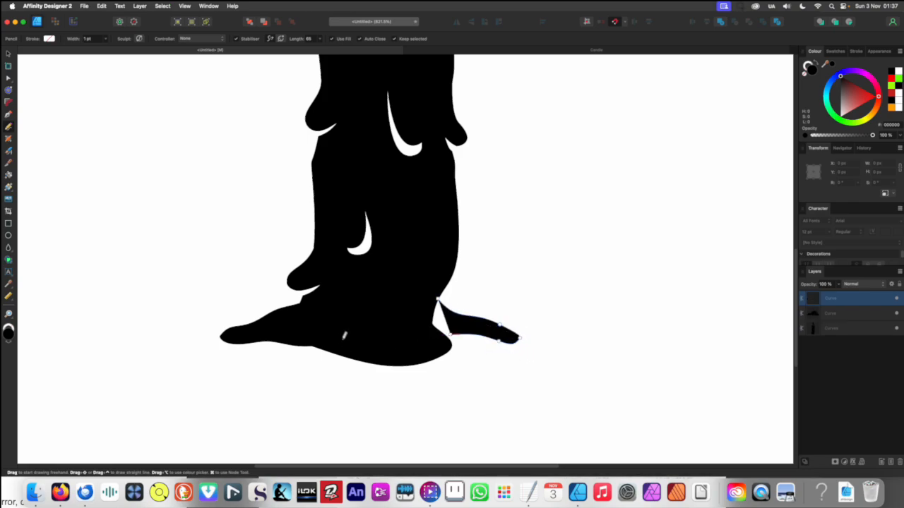
key(v)
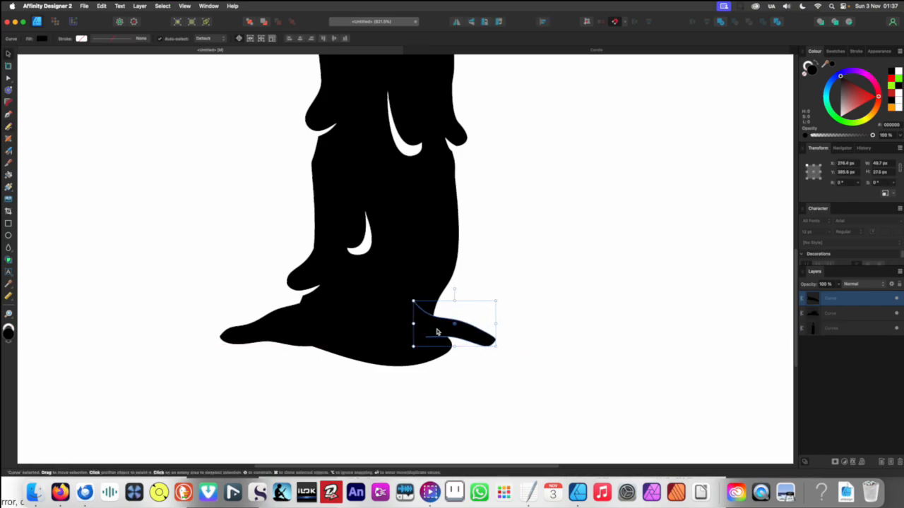
drag(454, 300, 455, 280)
scroll(344, 321, down, 5)
scroll(343, 322, down, 5)
click(306, 338)
scroll(339, 330, up, 8)
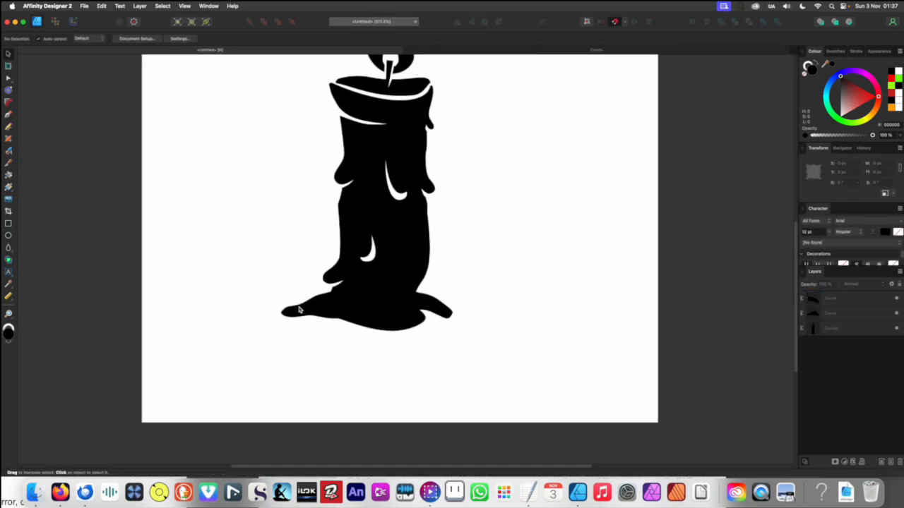
scroll(480, 338, up, 5)
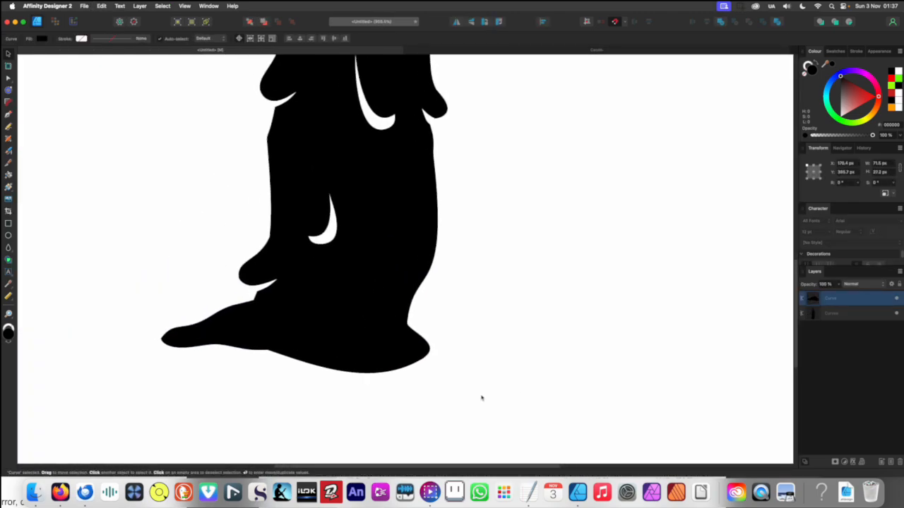
Reposition the left wax puddle so it tucks closer into the candle's base, and deselect it
click(227, 347)
drag(227, 347, 221, 346)
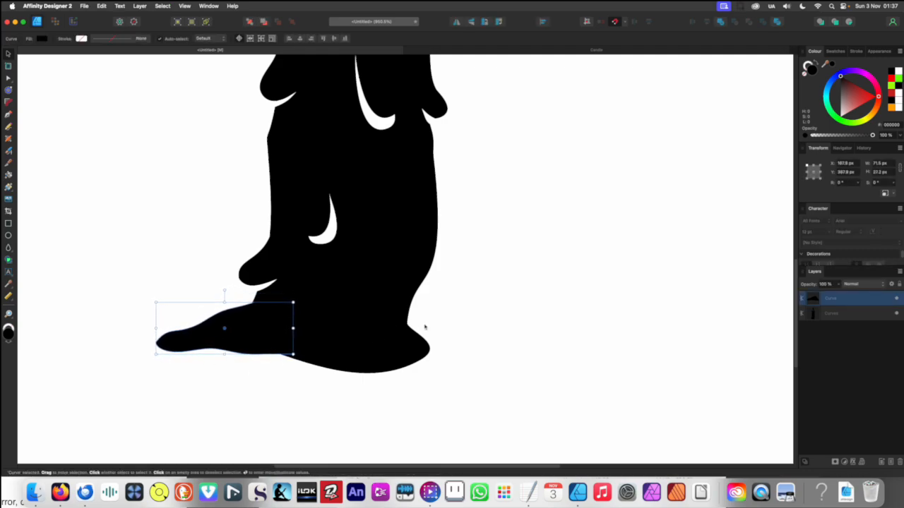
drag(232, 313, 284, 315)
click(445, 318)
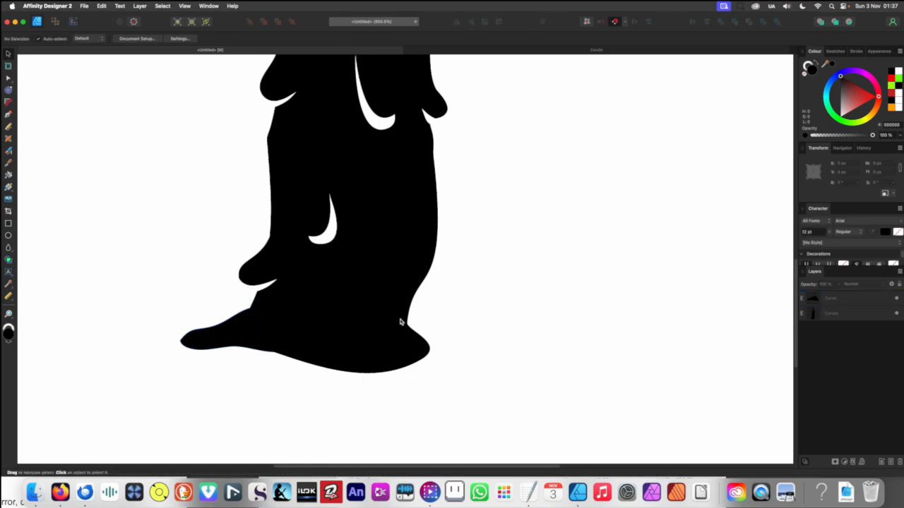
Draw a short freehand wax drip about 35 by 24 px on the right side of the candle's base with the Pencil tool
key(n)
mouse_move(401, 309)
mouse_down()
mouse_move(470, 347)
mouse_move(434, 361)
mouse_move(388, 340)
mouse_move(391, 303)
mouse_up()
scroll(433, 281, down, 6)
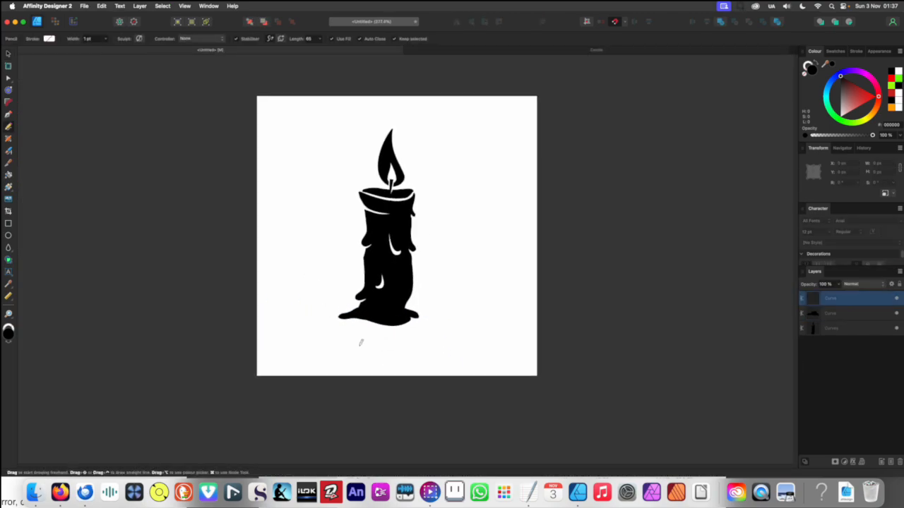
Draw a freehand wax drip about 49 by 20 px beneath the candle's base and deselect it
scroll(363, 340, up, 3)
scroll(365, 336, up, 4)
mouse_move(315, 338)
mouse_down()
mouse_move(322, 381)
mouse_move(400, 348)
mouse_move(372, 313)
mouse_up()
scroll(339, 346, down, 7)
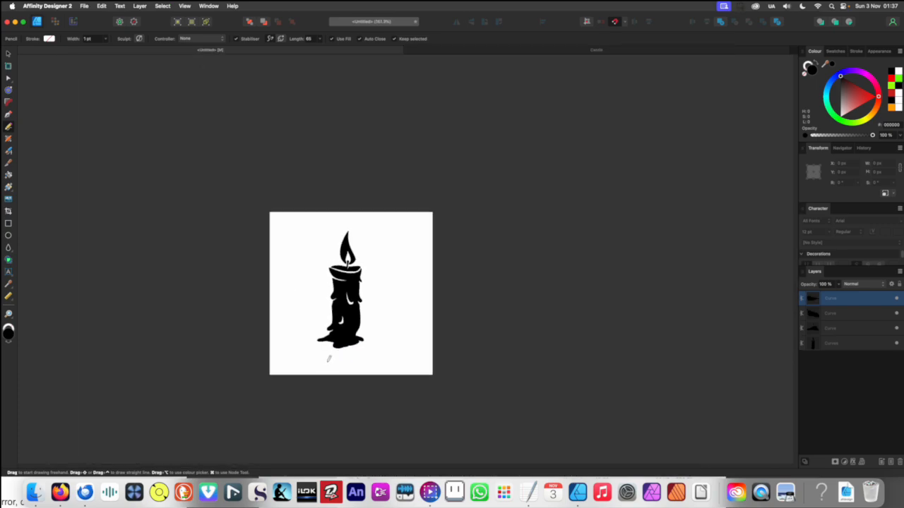
key(v)
click(327, 366)
scroll(365, 351, up, 4)
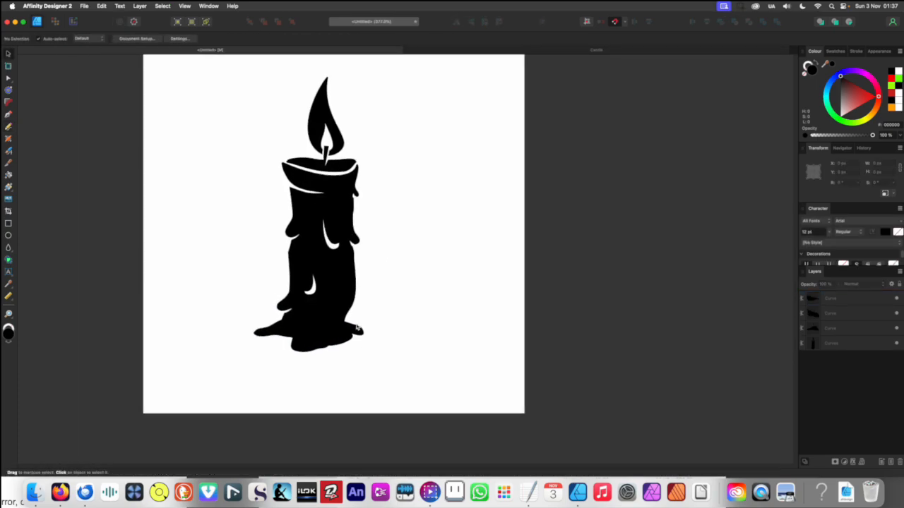
scroll(357, 328, up, 1)
scroll(333, 332, down, 3)
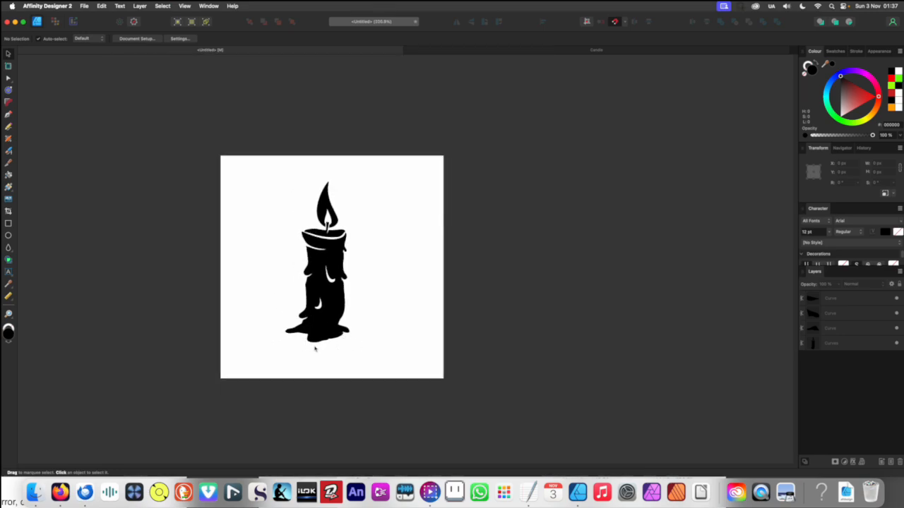
Move the left, lower and right wax pieces slightly outward from the candle's base
scroll(302, 335, up, 5)
drag(295, 330, 278, 331)
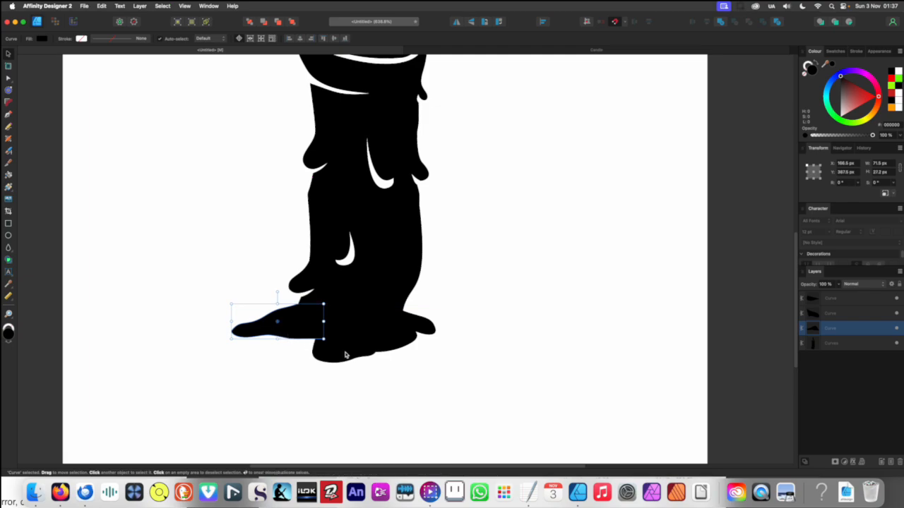
drag(344, 353, 337, 361)
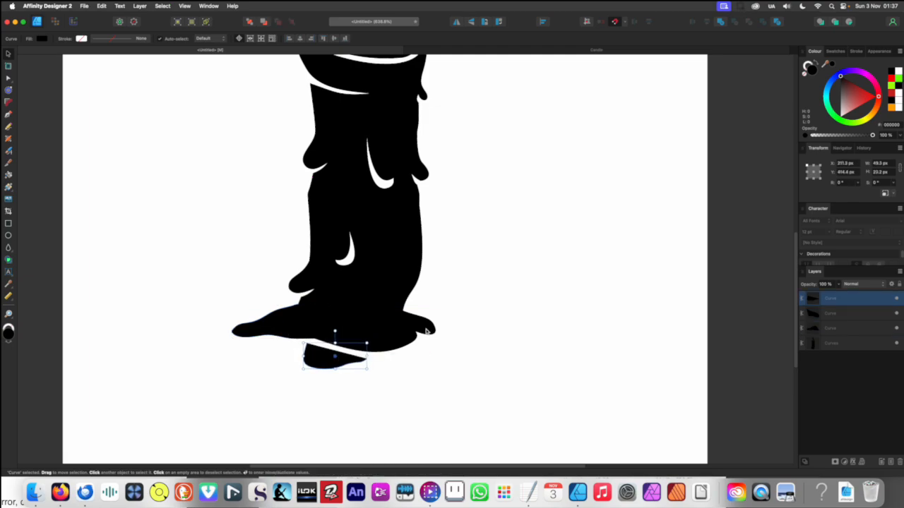
drag(427, 331, 451, 338)
Extend the right wax drip into the candle's base by moving its two inner corner nodes inward
scroll(427, 344, up, 3)
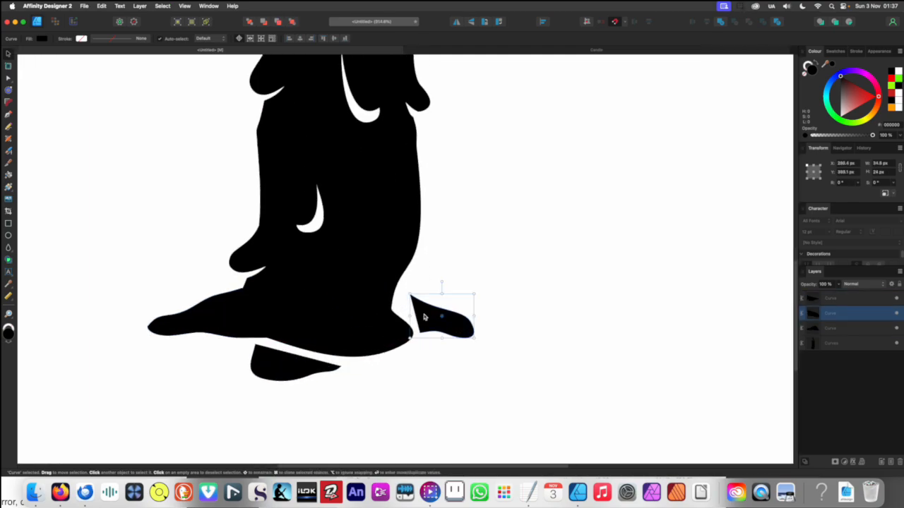
key(a)
drag(412, 297, 386, 288)
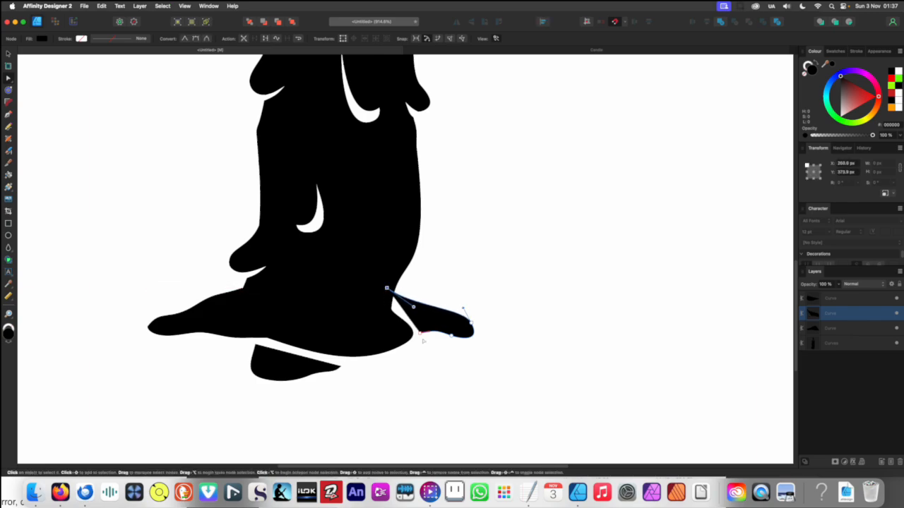
drag(420, 333, 393, 338)
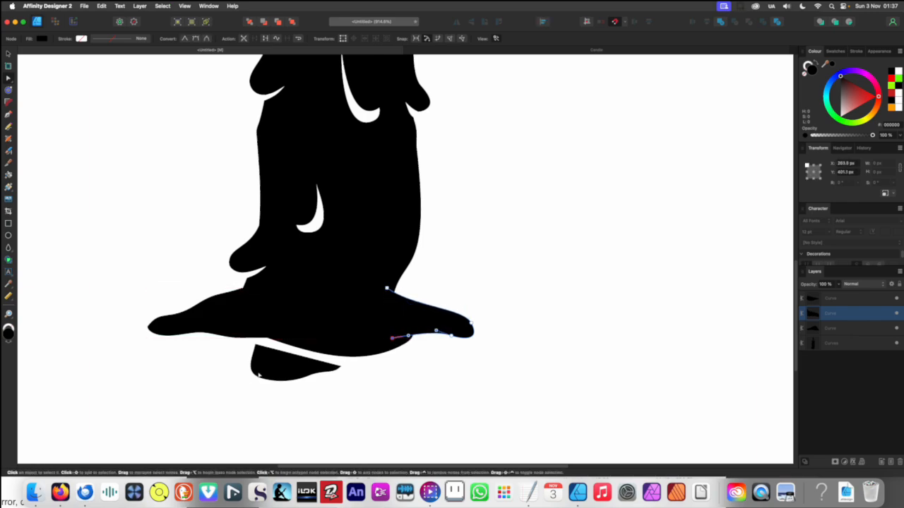
Move the lower wax piece back up so it overlaps the underside of the candle's base
key(v)
click(281, 368)
drag(281, 369, 287, 361)
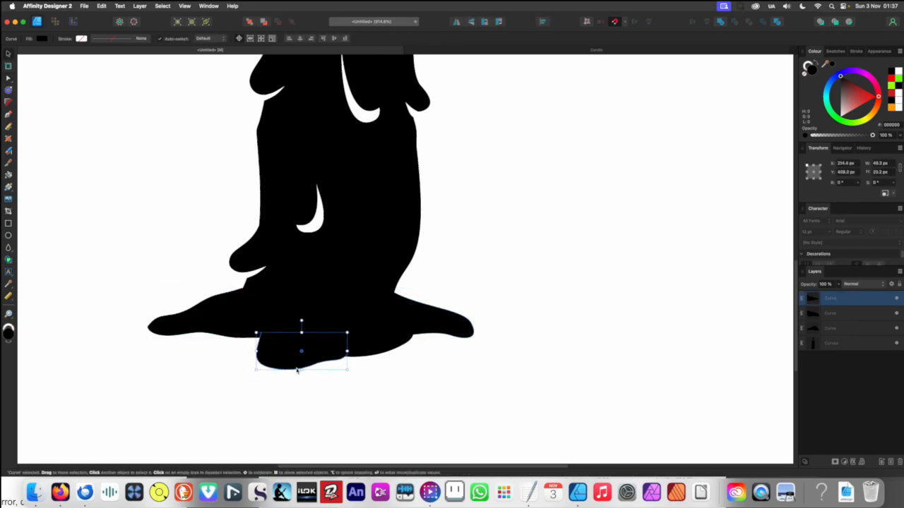
Select the candle and its three wax pieces, merge them into one shape with the Add operation, and deselect
key(super+0)
click(365, 377)
drag(385, 376, 241, 338)
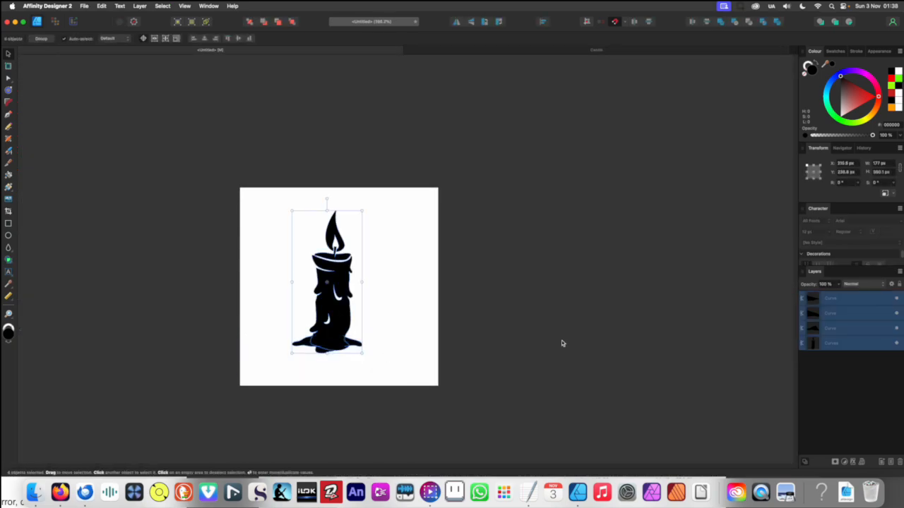
click(723, 23)
click(518, 227)
Draw a thin, curved red highlight inside the lower wax drip at the candle's base with the Pencil tool
scroll(322, 317, up, 6)
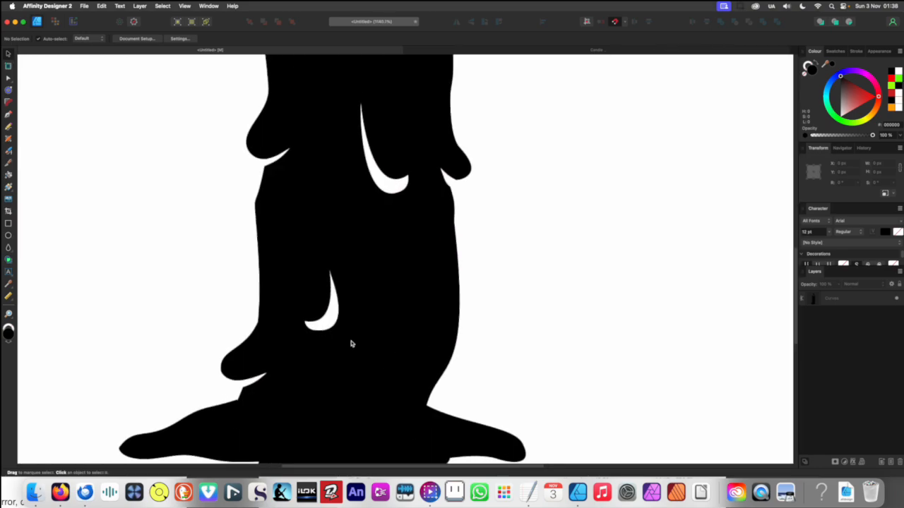
scroll(367, 353, down, 3)
scroll(401, 374, up, 3)
scroll(388, 353, down, 2)
scroll(261, 422, left, 3)
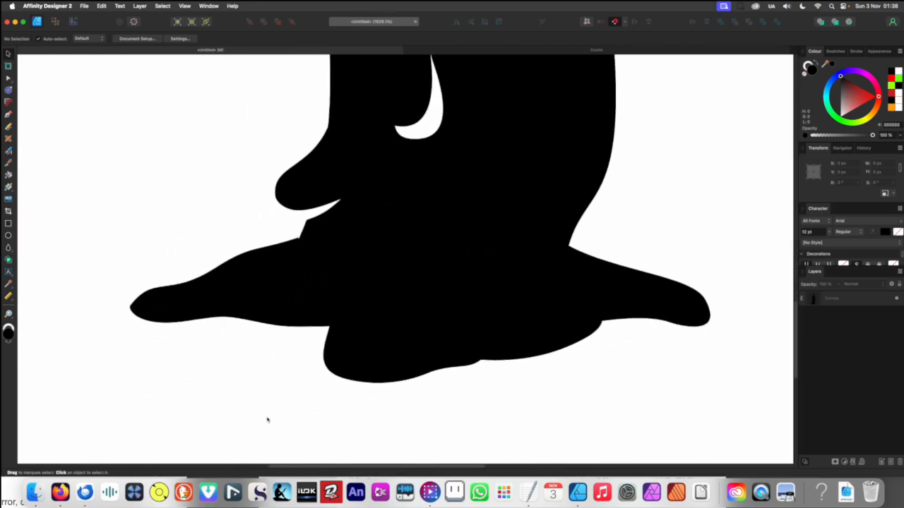
scroll(262, 417, up, 3)
key(n)
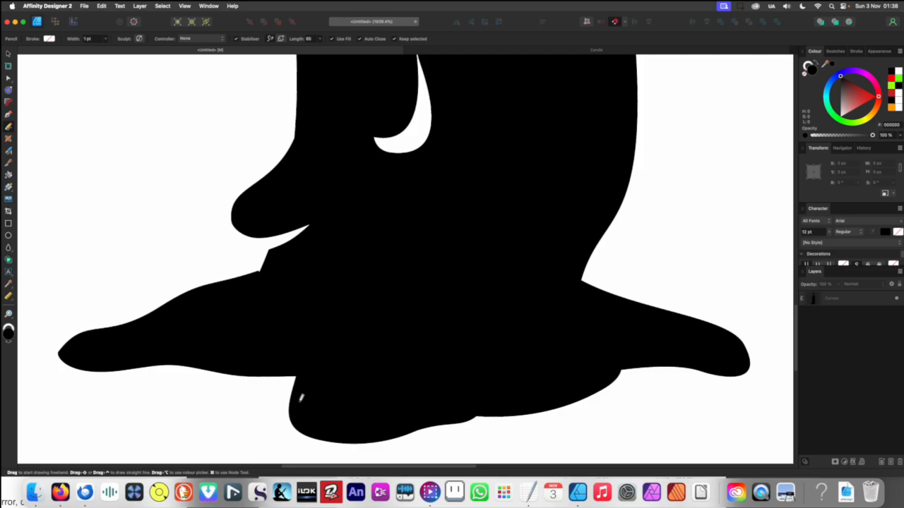
mouse_move(300, 402)
mouse_down()
mouse_move(323, 431)
mouse_move(417, 407)
mouse_up()
key(super+z)
click(876, 96)
mouse_move(303, 387)
mouse_down()
mouse_move(335, 423)
mouse_move(460, 408)
mouse_move(363, 409)
mouse_move(259, 372)
mouse_up()
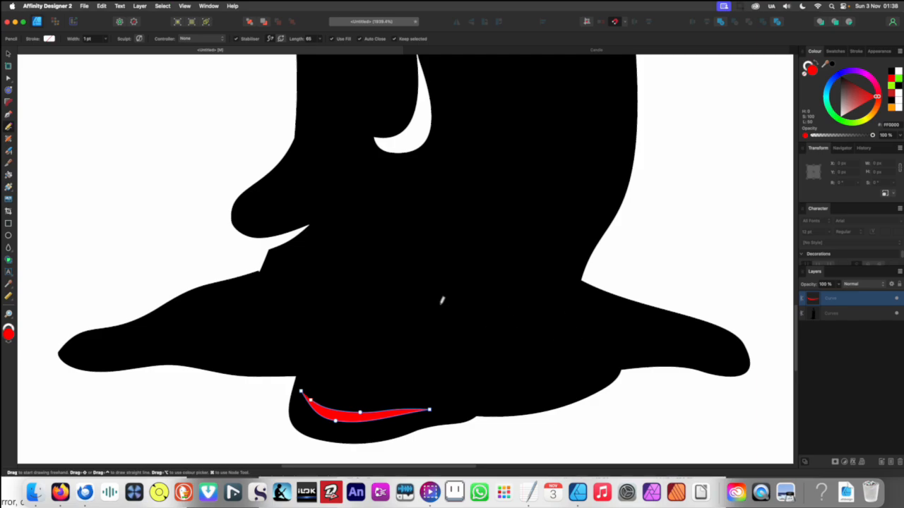
Draw a small red sliver where the right wax drip meets the candle, then rotate and move it into that corner
mouse_move(583, 274)
mouse_down()
mouse_move(577, 308)
mouse_move(597, 339)
mouse_move(577, 323)
mouse_move(594, 282)
mouse_up()
scroll(580, 278, down, 3)
scroll(590, 288, up, 8)
key(v)
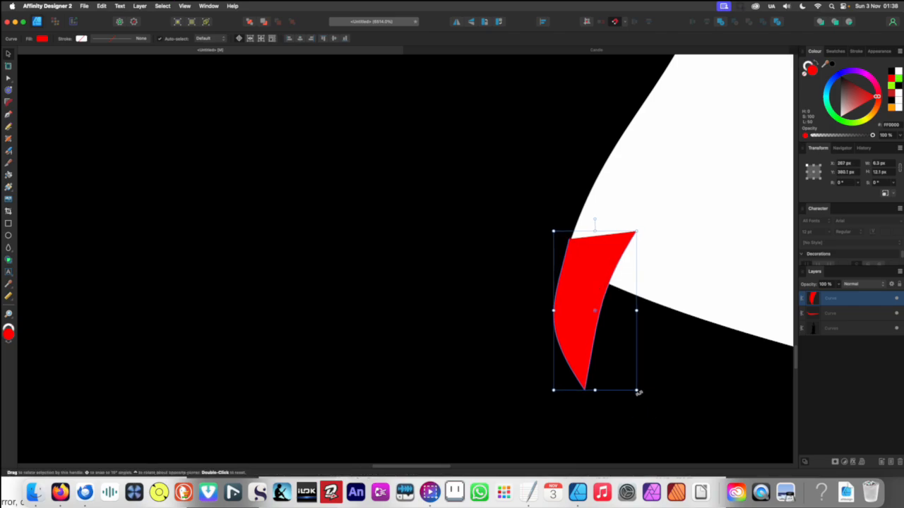
drag(637, 391, 629, 401)
drag(591, 359, 583, 345)
scroll(582, 345, down, 10)
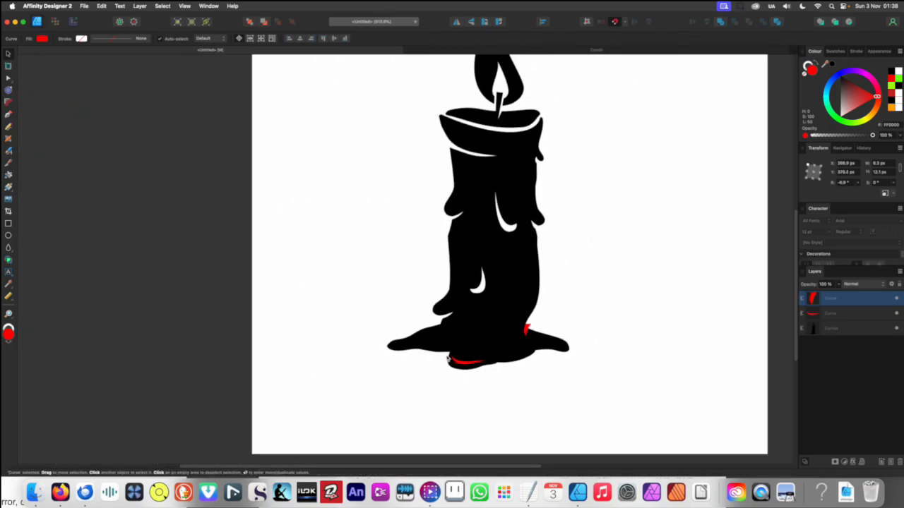
Draw a small red pointed sliver in the notch between the left and lower wax drips
scroll(379, 370, up, 5)
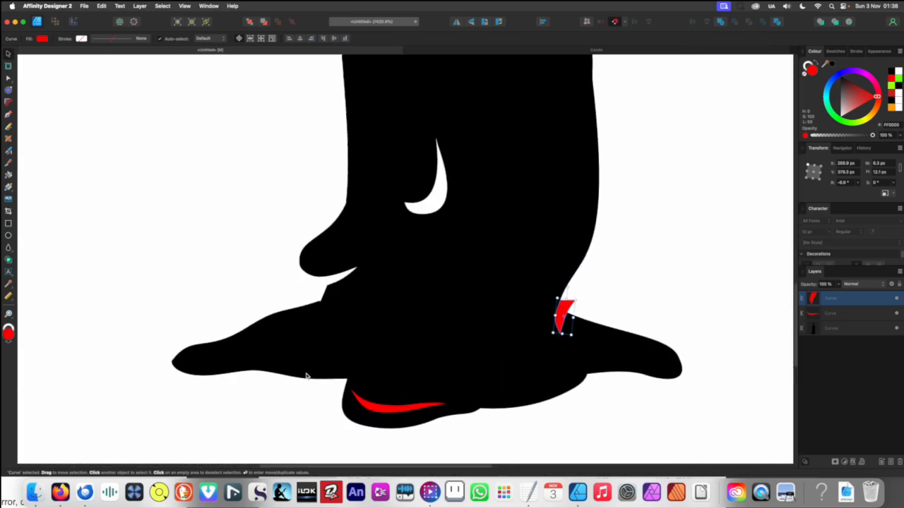
scroll(305, 376, up, 4)
key(n)
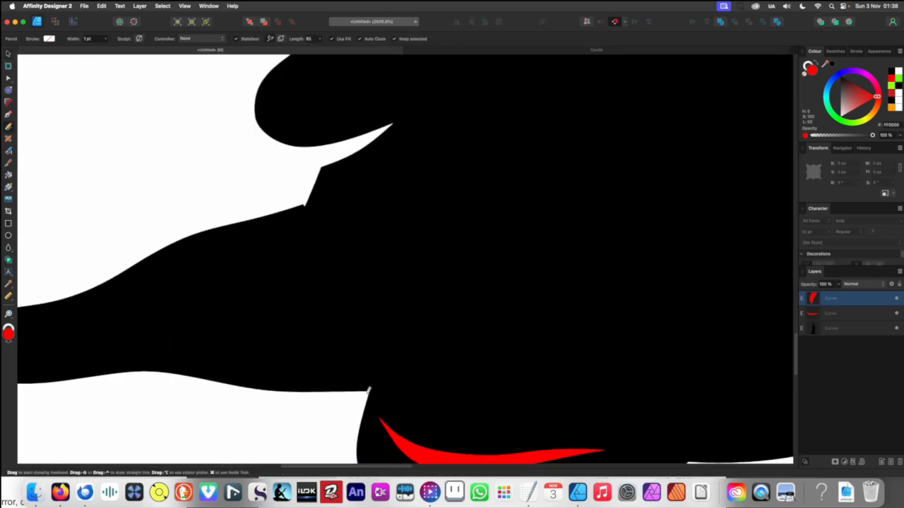
drag(383, 363, 356, 394)
scroll(360, 385, down, 10)
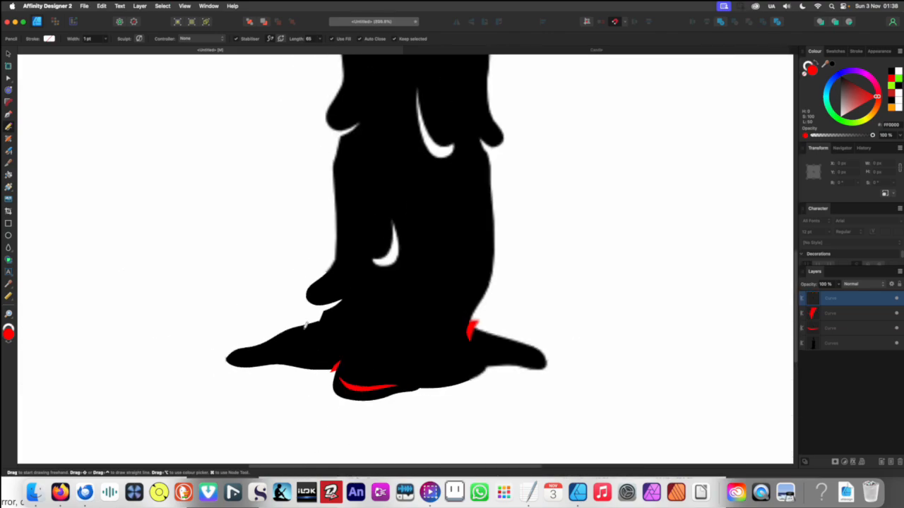
Select the three red shapes, recolour them white by sampling the artboard, and deselect them
key(v)
shift+click(367, 390)
shift+click(469, 329)
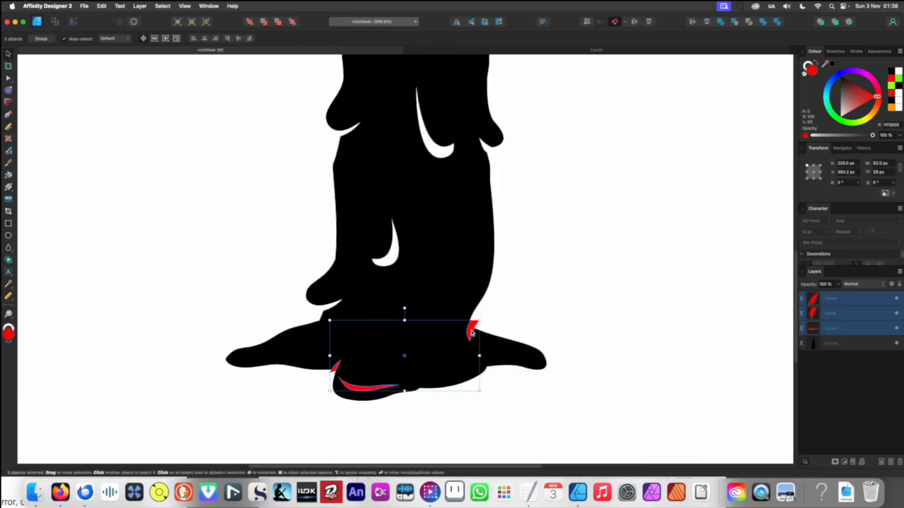
key(i)
click(505, 409)
scroll(459, 360, down, 10)
key(v)
click(276, 359)
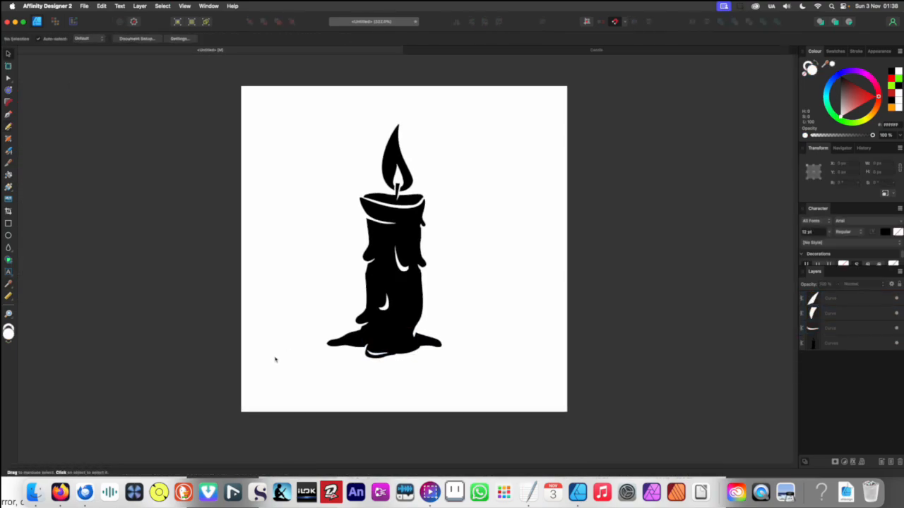
Merge the three white base shapes with the Add operation and subtract the result from the candle
scroll(394, 353, up, 5)
click(455, 299)
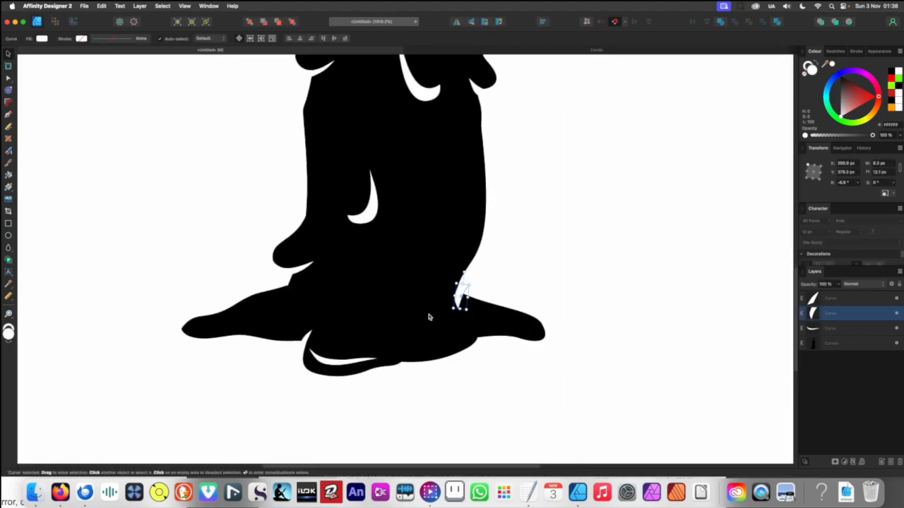
shift+click(314, 342)
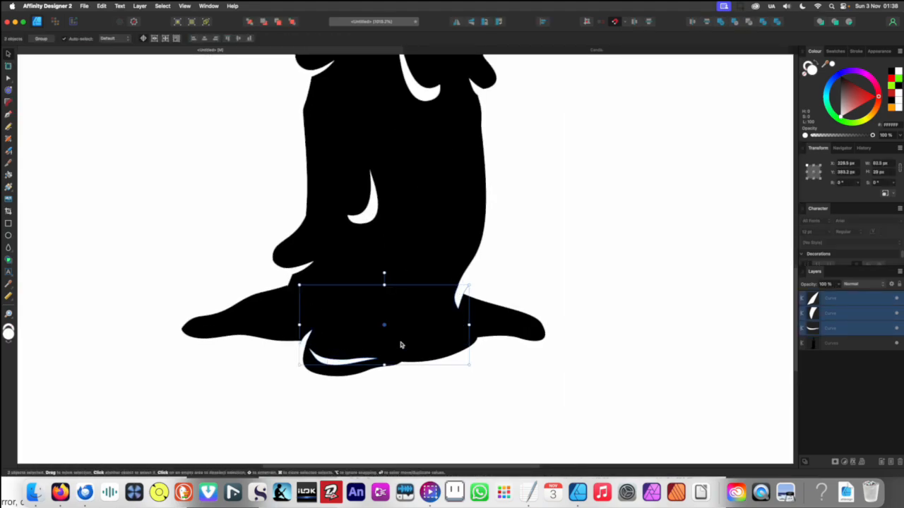
click(722, 23)
key(super+a)
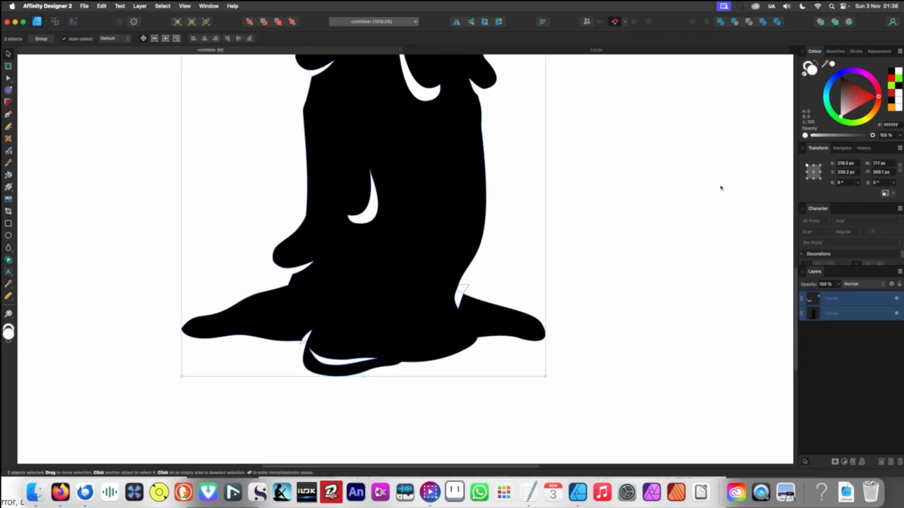
click(736, 23)
scroll(424, 235, down, 10)
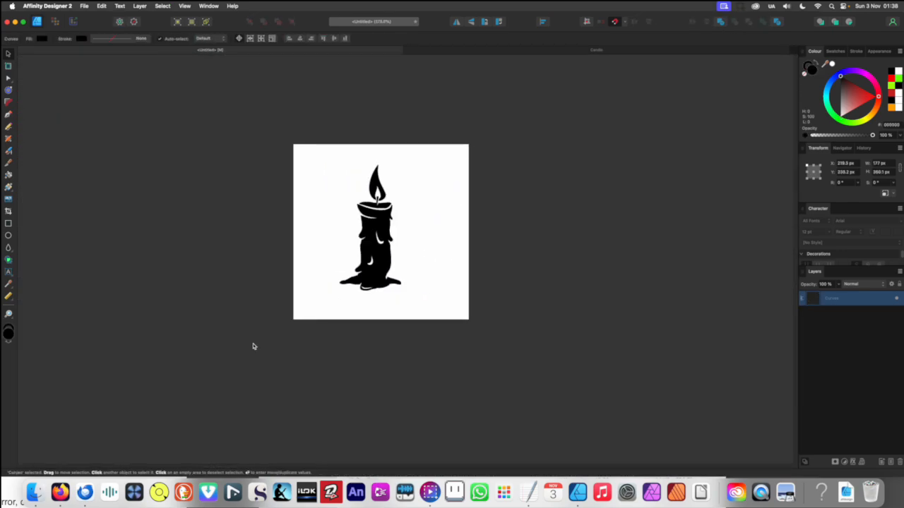
Move the finished candle closer to the centre of the artboard and deselect it
click(252, 343)
drag(377, 261, 331, 317)
click(236, 321)
click(355, 284)
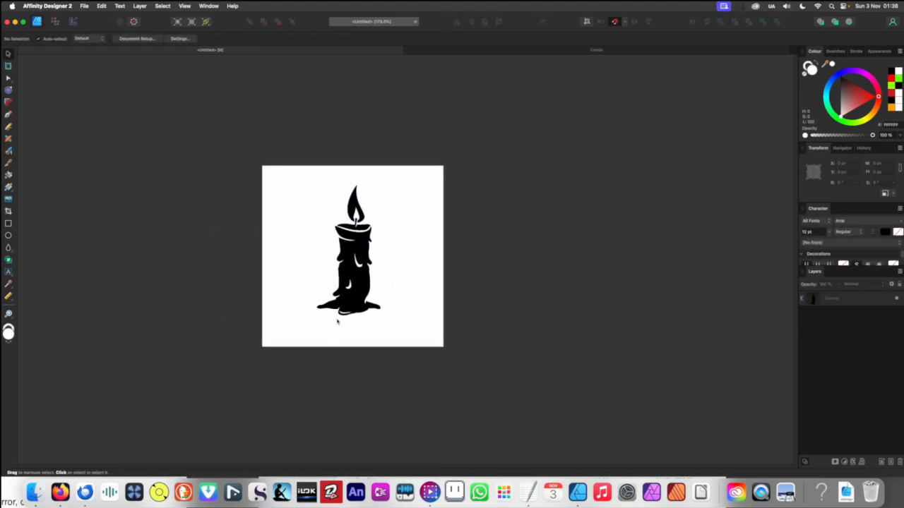
Duplicate the candle so that one copy sits off the artboard to its right and the other stays on it
scroll(338, 321, up, 2)
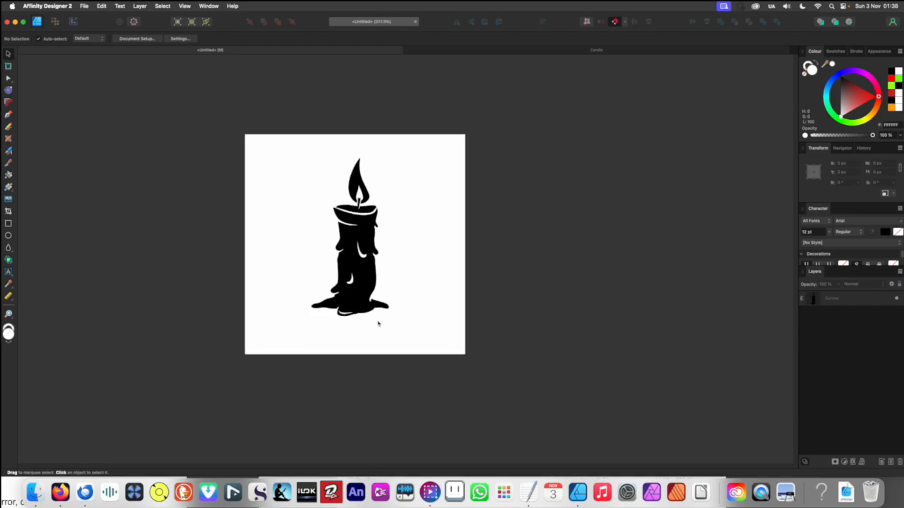
scroll(378, 323, up, 2)
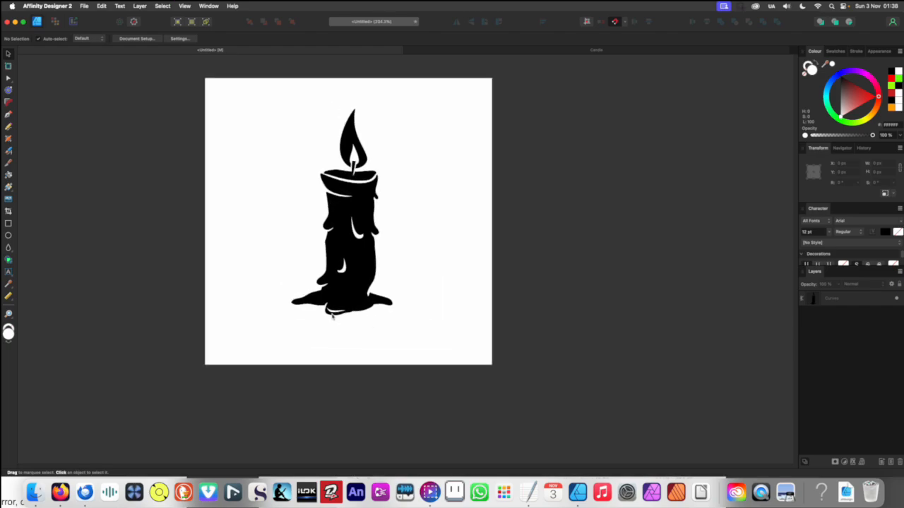
mouse_move(333, 316)
mouse_down()
mouse_move(288, 308)
mouse_move(528, 321)
mouse_move(576, 286)
mouse_move(304, 303)
mouse_move(333, 304)
mouse_up()
click(324, 359)
scroll(323, 320, up, 2)
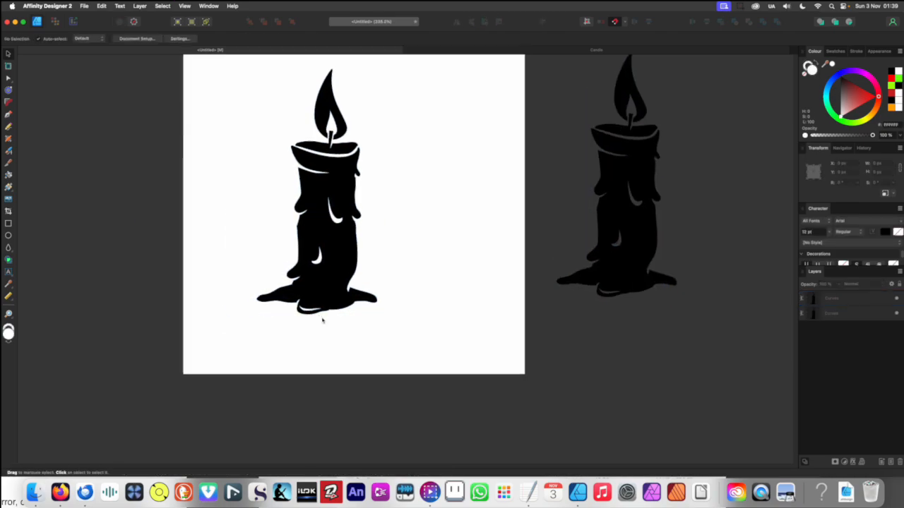
scroll(323, 321, up, 2)
Slice the artboard candle horizontally just below its lowest highlight with the Knife tool, and delete the melted base and the leftover sliver
click(286, 333)
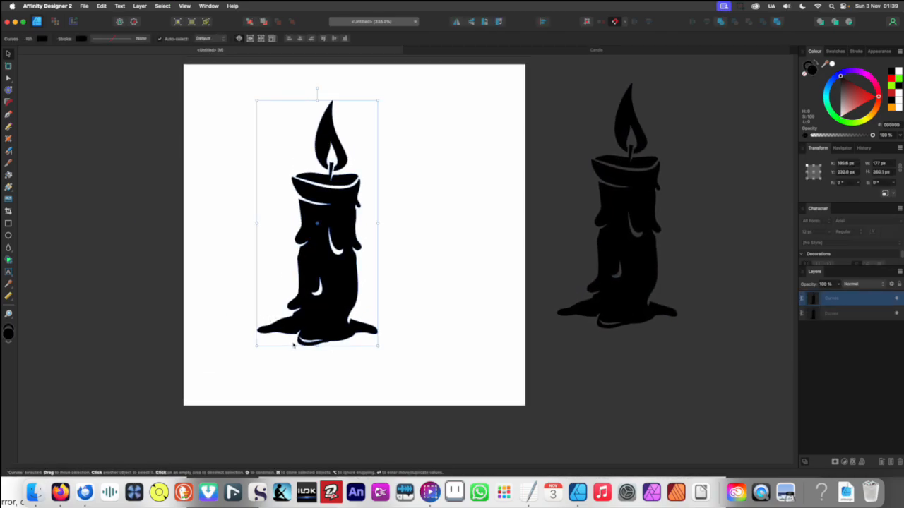
key(k)
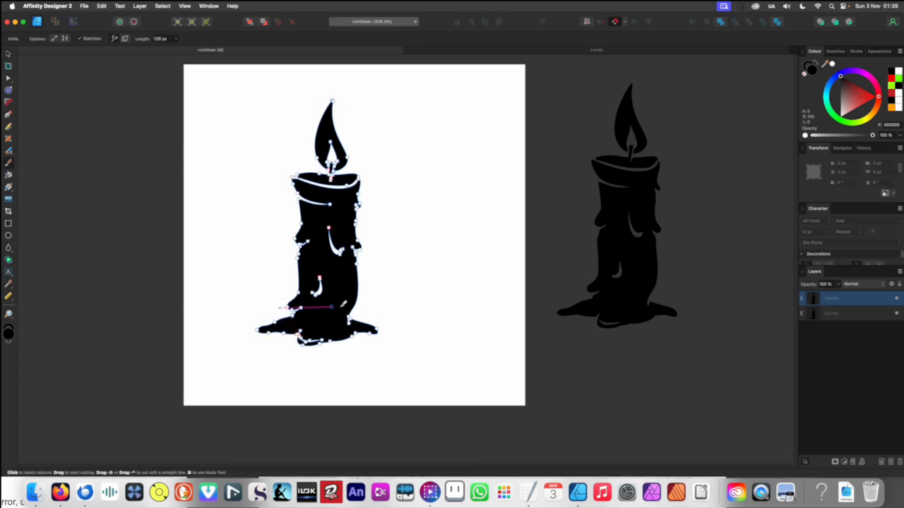
drag(331, 307, 427, 306)
key(v)
click(325, 328)
key(Delete)
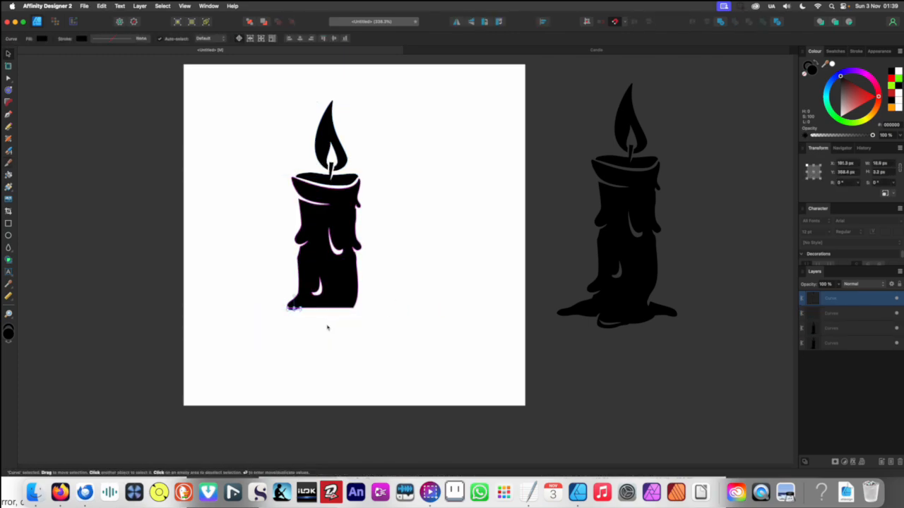
scroll(290, 321, up, 5)
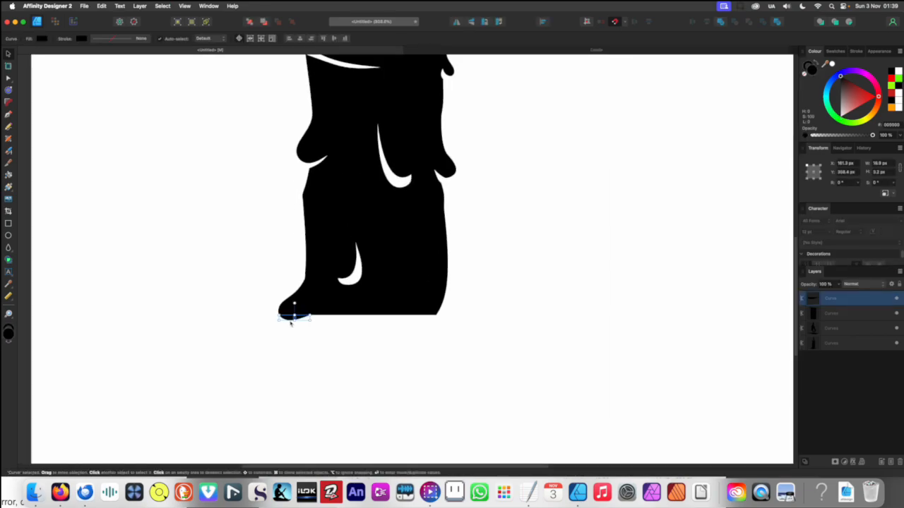
key(Delete)
scroll(289, 321, down, 5)
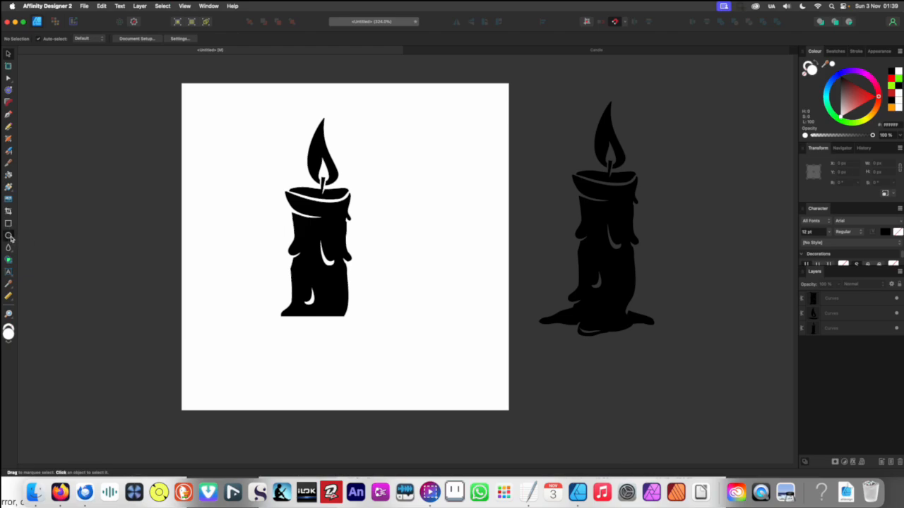
Draw a flat black ellipse about 216 by 58 px and place it behind the cut candle's bottom edge as a plate
click(9, 235)
drag(273, 352, 415, 390)
key(v)
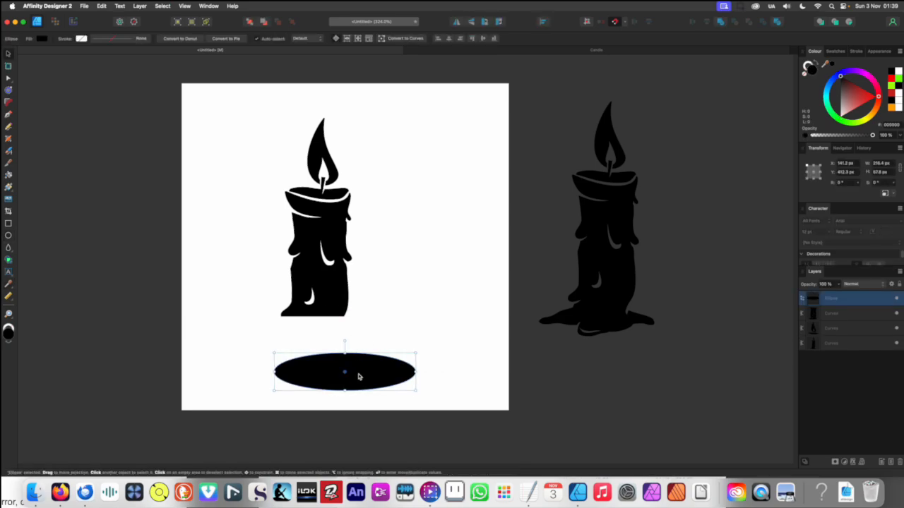
drag(358, 376, 337, 318)
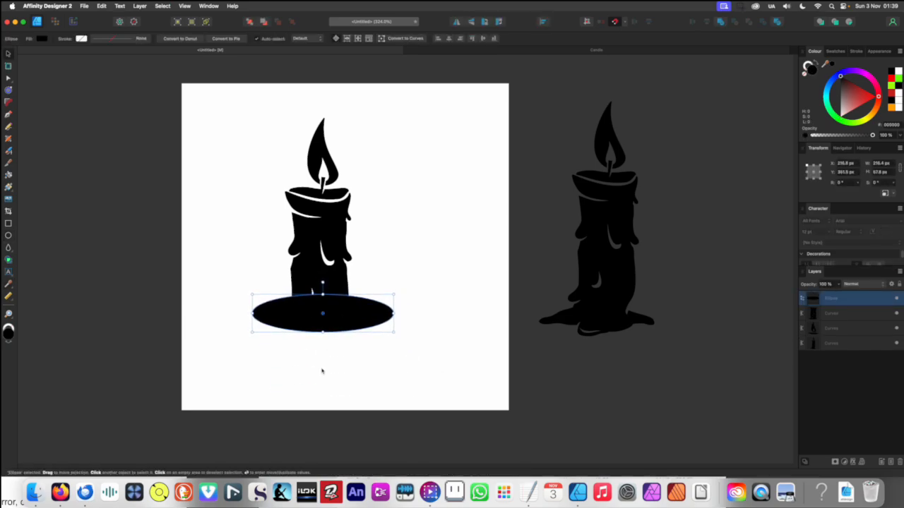
click(250, 23)
mouse_move(301, 322)
mouse_down()
mouse_move(292, 326)
mouse_move(300, 336)
mouse_up()
click(393, 247)
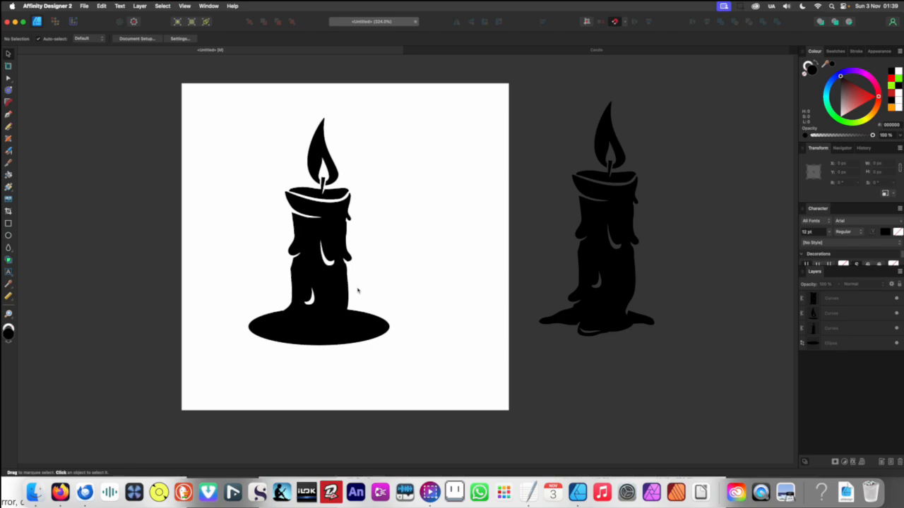
Duplicate the plate ellipse twice below the original, with the two copies overlapping at a slight vertical offset
scroll(357, 291, down, 2)
scroll(354, 323, up, 3)
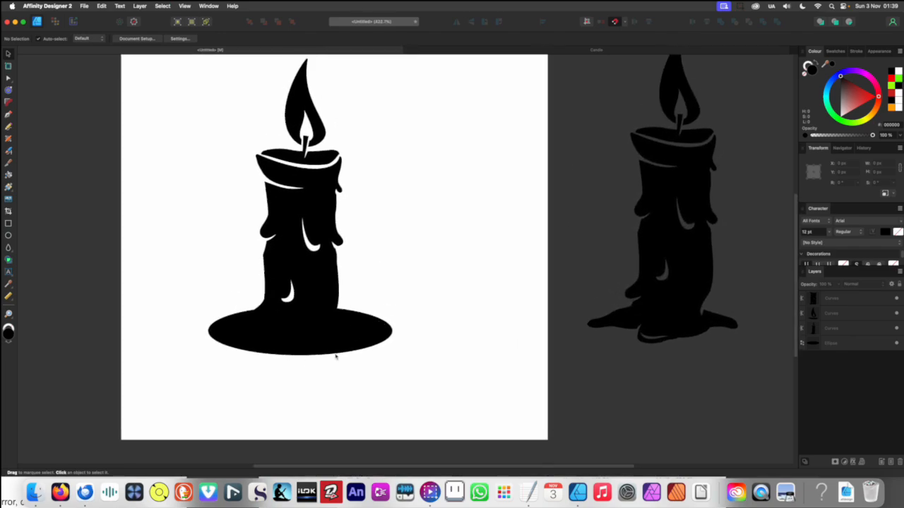
scroll(332, 348, up, 1)
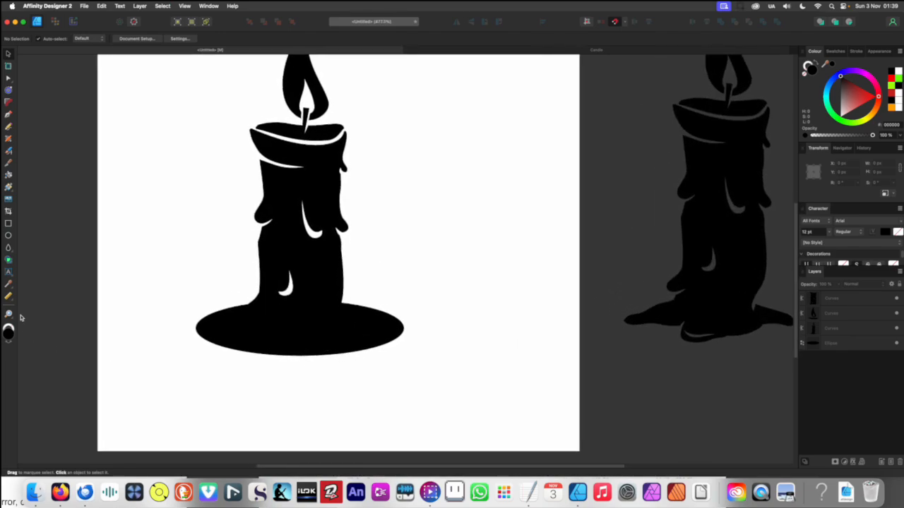
click(9, 248)
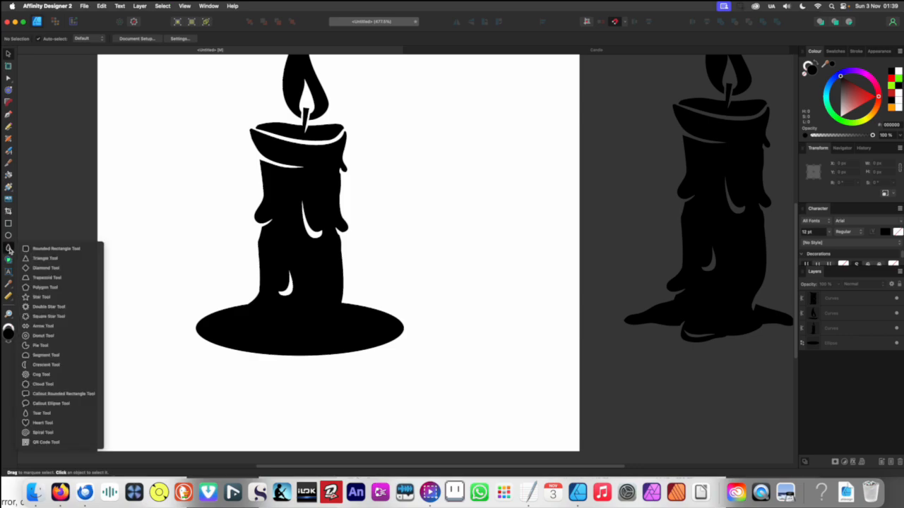
click(332, 351)
drag(332, 352, 326, 414)
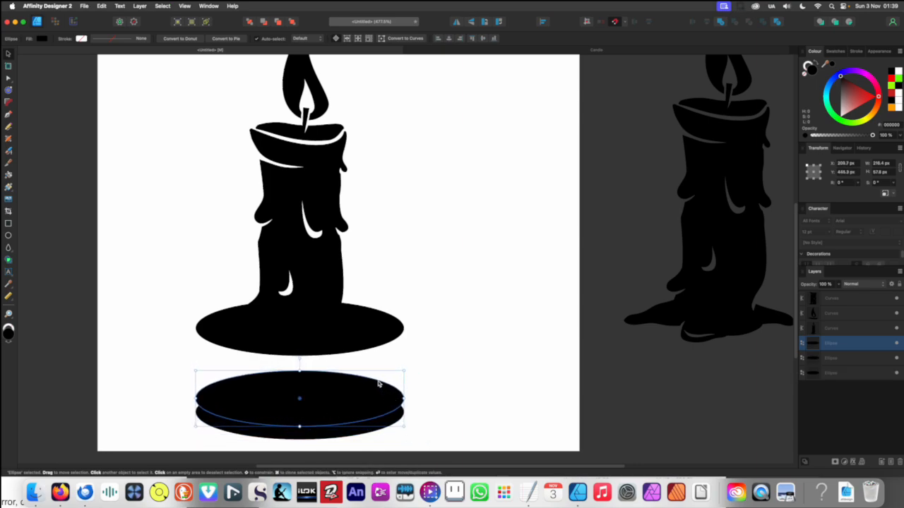
Subtract the upper ellipse copy from the lower to form a crescent rim, and fit it under the plate at about 231 by 47 px
drag(416, 438, 355, 367)
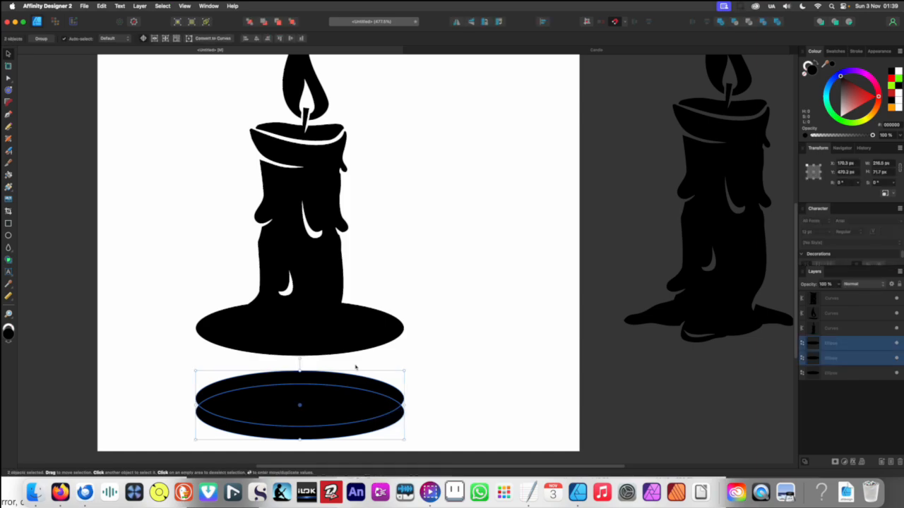
click(735, 25)
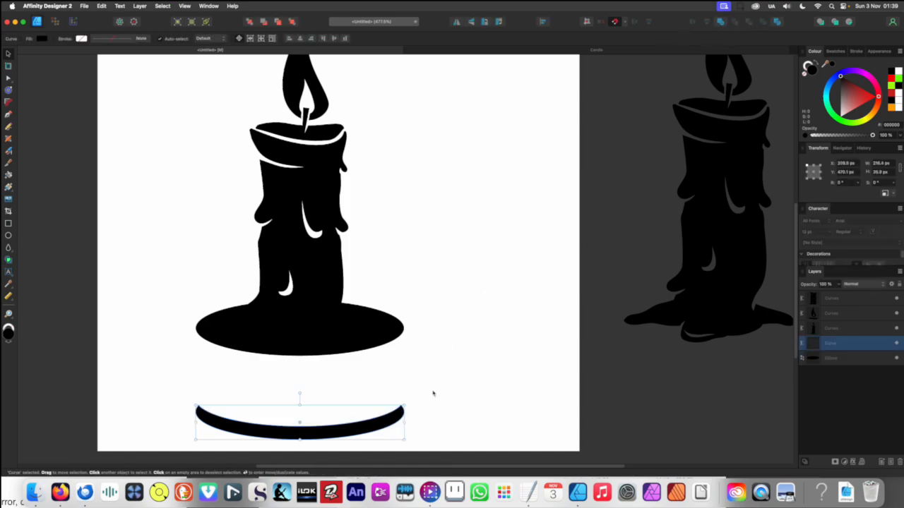
drag(396, 418, 393, 365)
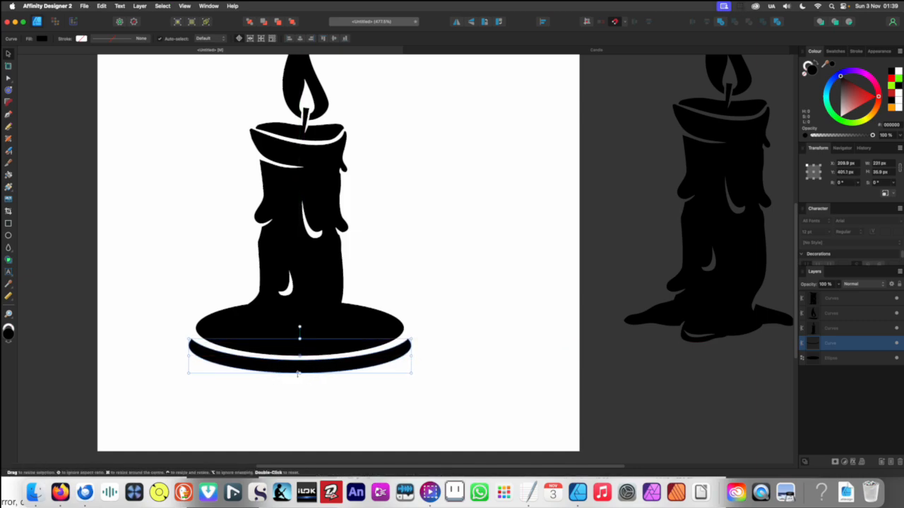
drag(297, 374, 326, 371)
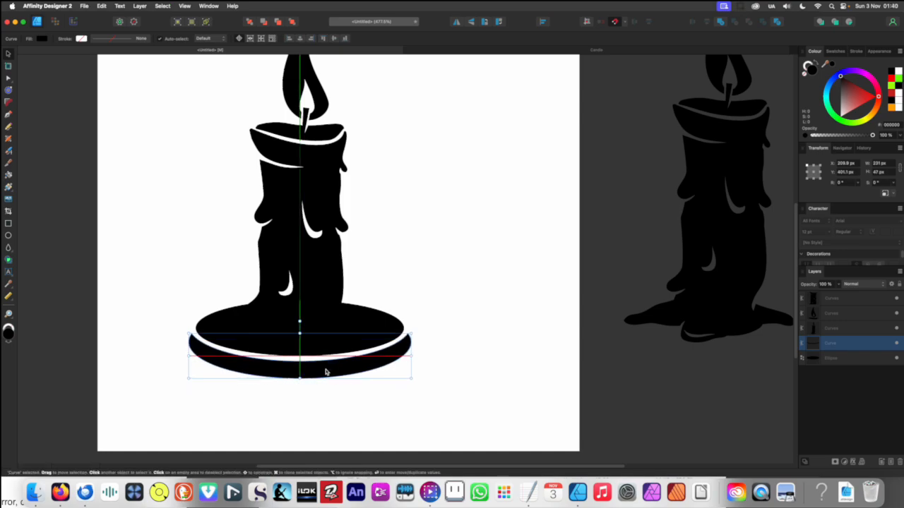
Draw a black circle about 76 px wide at the plate's right edge with a concentric 45 px circle inside it
scroll(326, 372, down, 6)
click(306, 366)
scroll(362, 329, up, 5)
scroll(339, 323, down, 1)
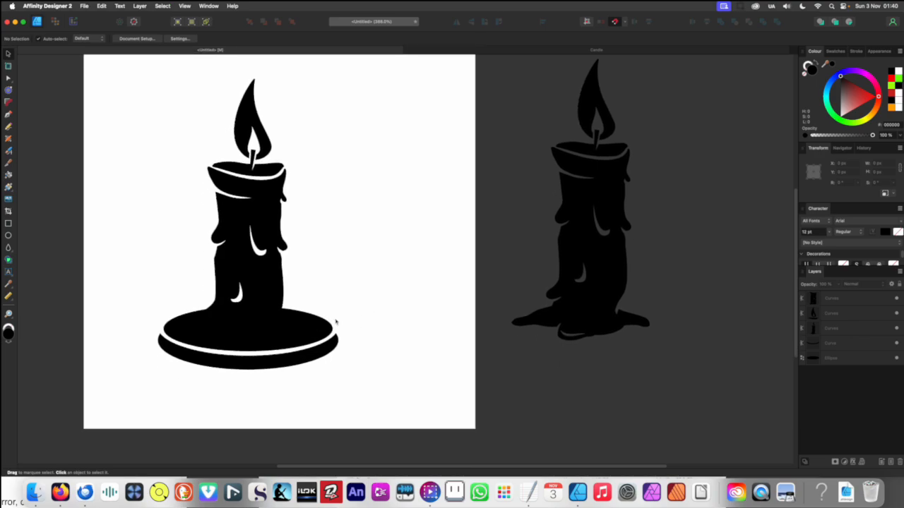
click(8, 235)
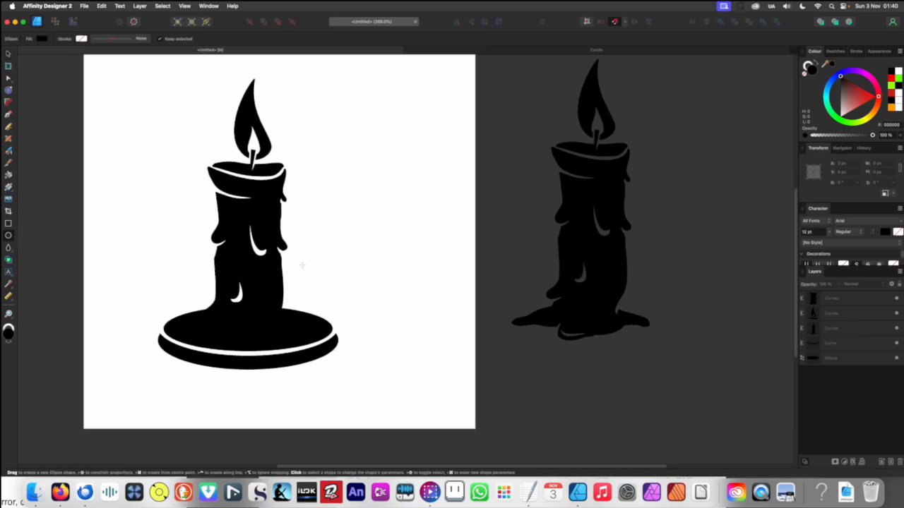
drag(330, 283, 357, 323)
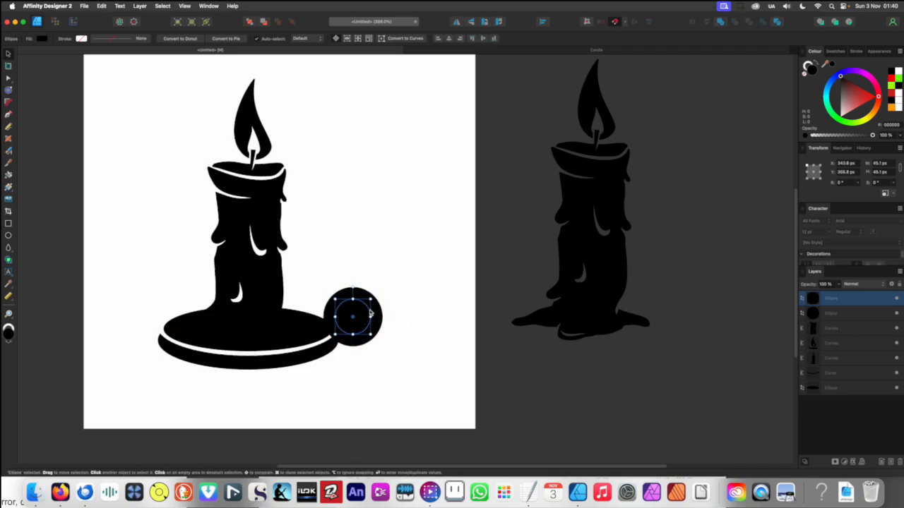
Subtract the small inner circle from the large one to form a ring handle for the plate
shift+click(377, 324)
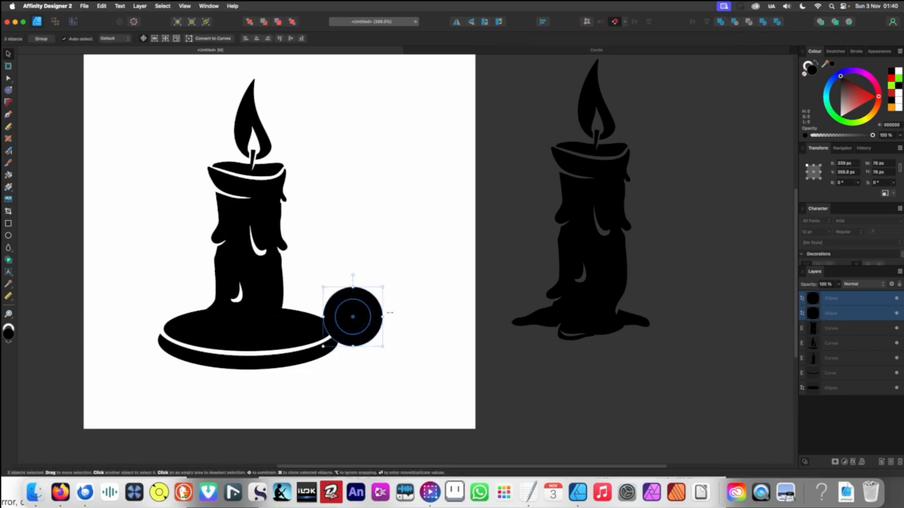
click(735, 23)
click(486, 233)
scroll(417, 282, down, 6)
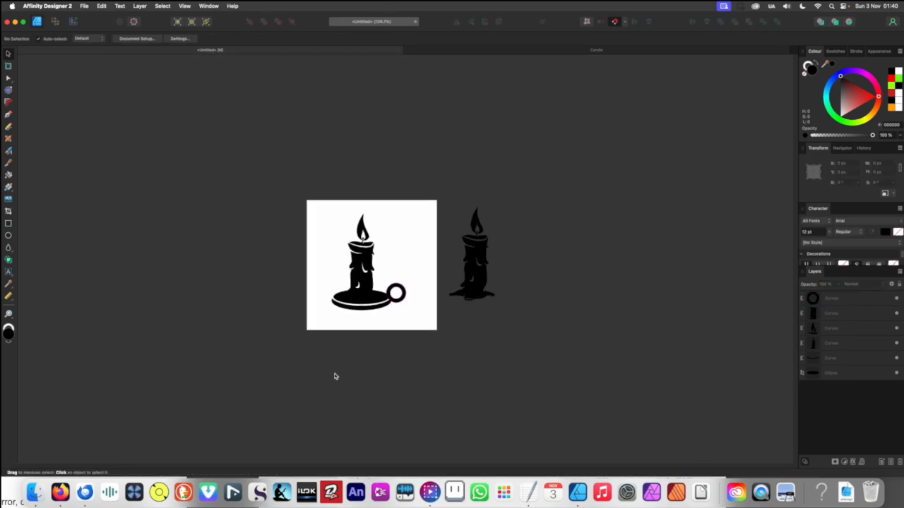
scroll(387, 320, up, 7)
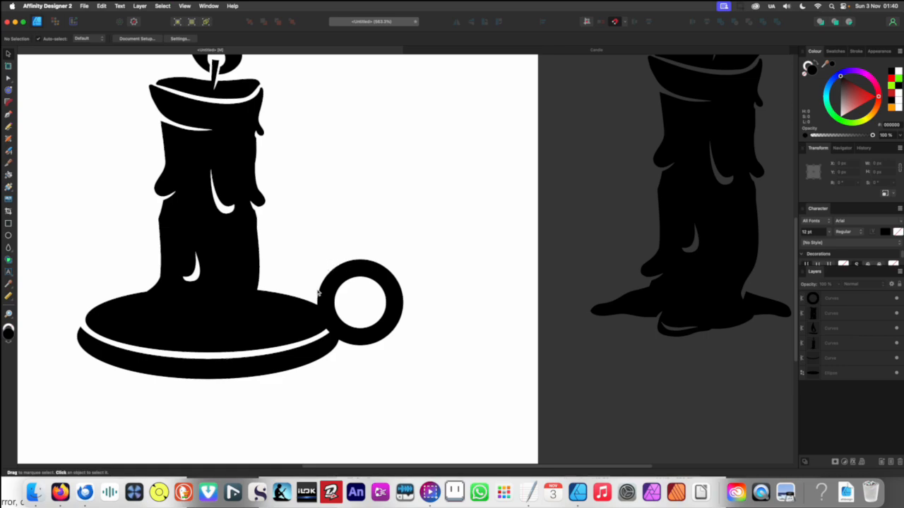
Move the ring handle slightly up and left so it overlaps the plate's right edge more
click(335, 279)
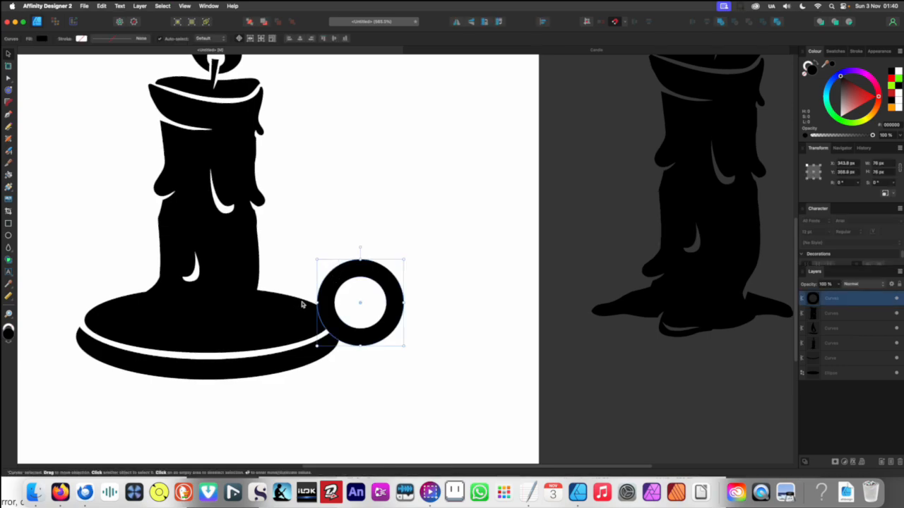
drag(339, 329, 336, 325)
click(345, 357)
scroll(346, 311, down, 1)
scroll(347, 311, down, 3)
scroll(347, 311, up, 5)
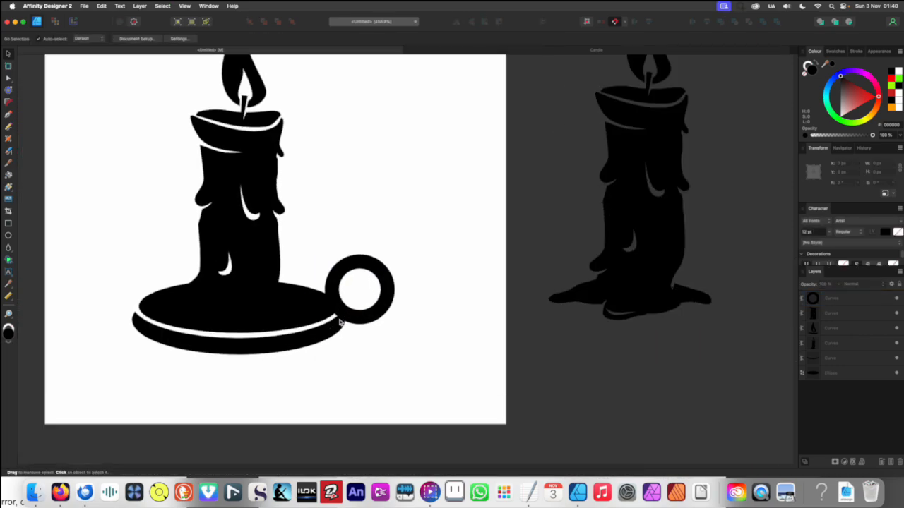
Duplicate the ring handle into the empty area below right of the plate and fill the copy red
click(334, 261)
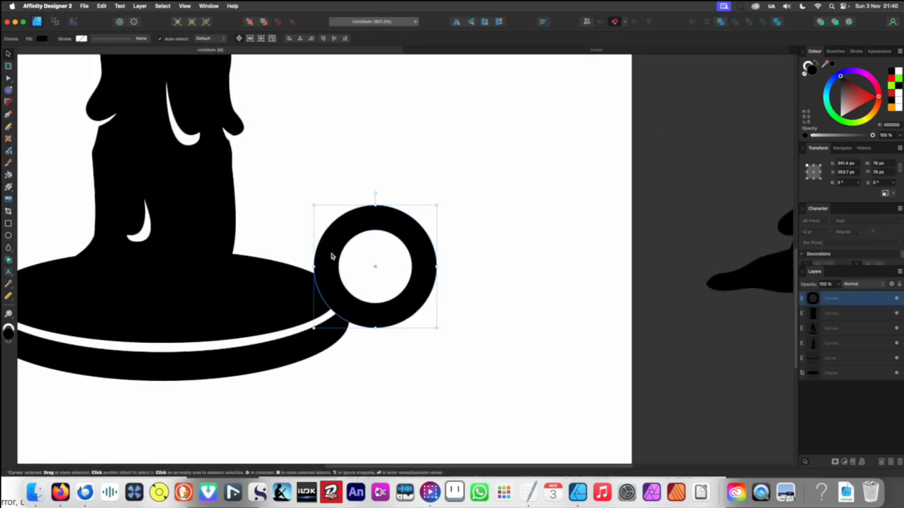
scroll(331, 255, down, 3)
drag(371, 251, 416, 332)
key(super+z)
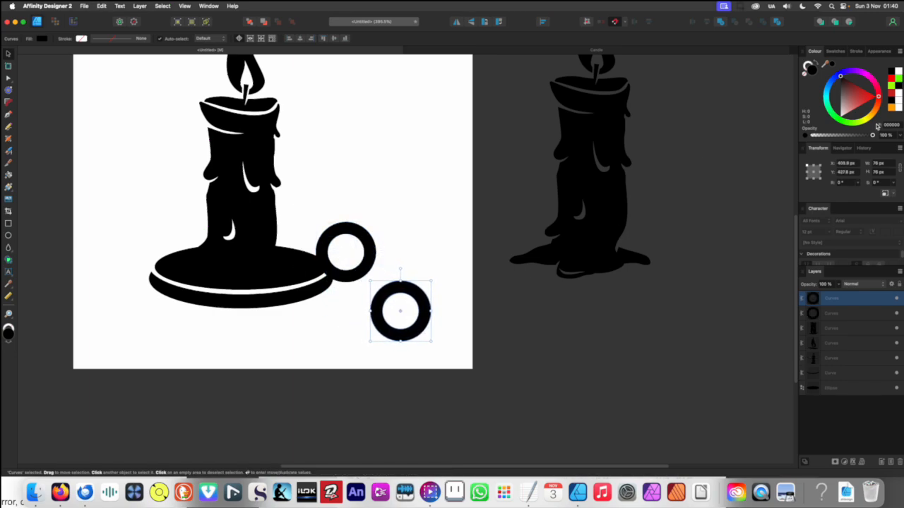
click(864, 99)
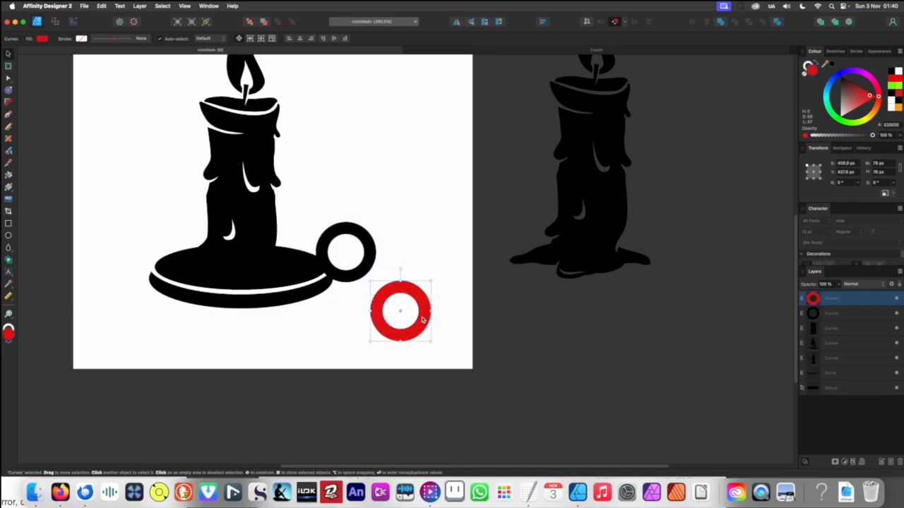
Duplicate the red ring, fill the copy light pink, and offset it slightly down and right over the red one
drag(422, 320, 438, 334)
click(852, 113)
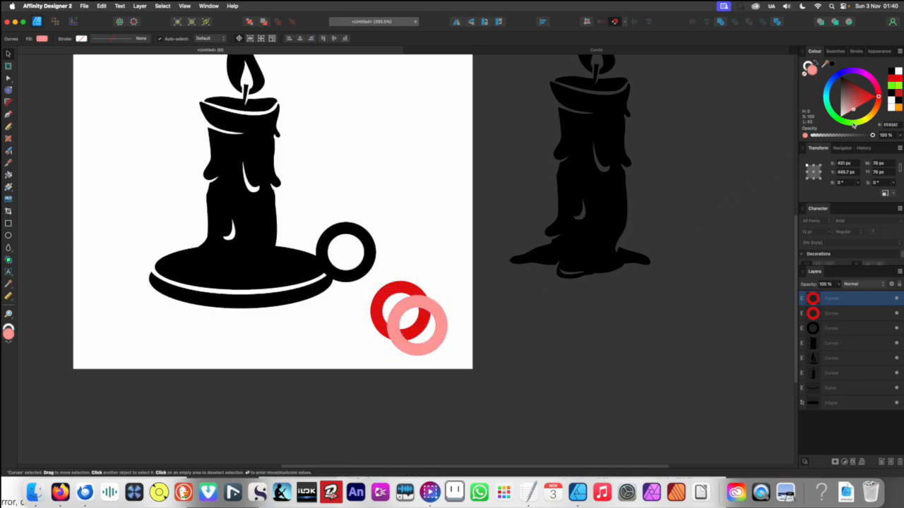
scroll(395, 316, up, 3)
drag(478, 322, 476, 309)
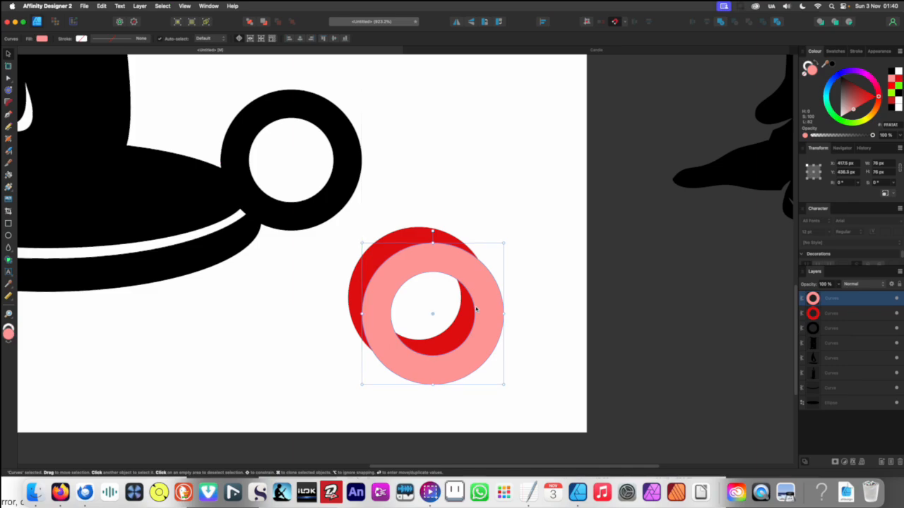
Subtract the pink ring from the red ring to leave two crescents
drag(531, 228, 454, 295)
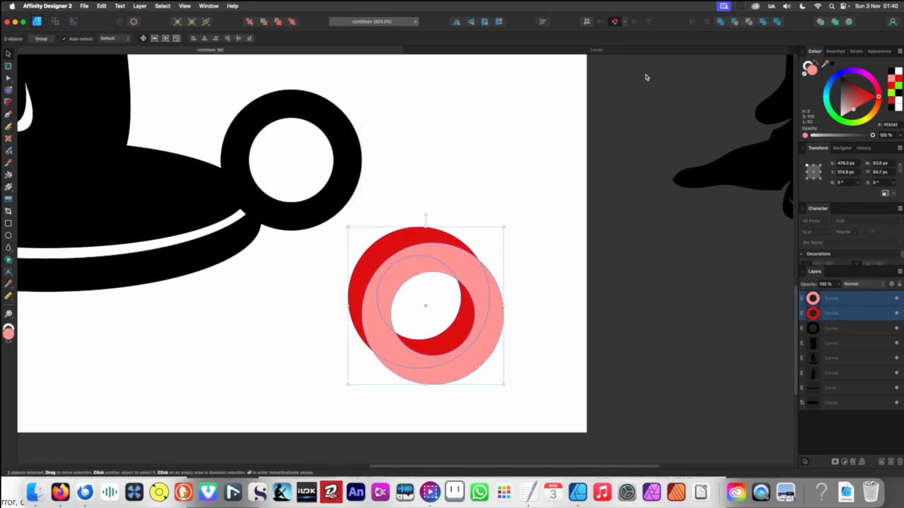
click(734, 22)
click(588, 191)
scroll(455, 374, up, 5)
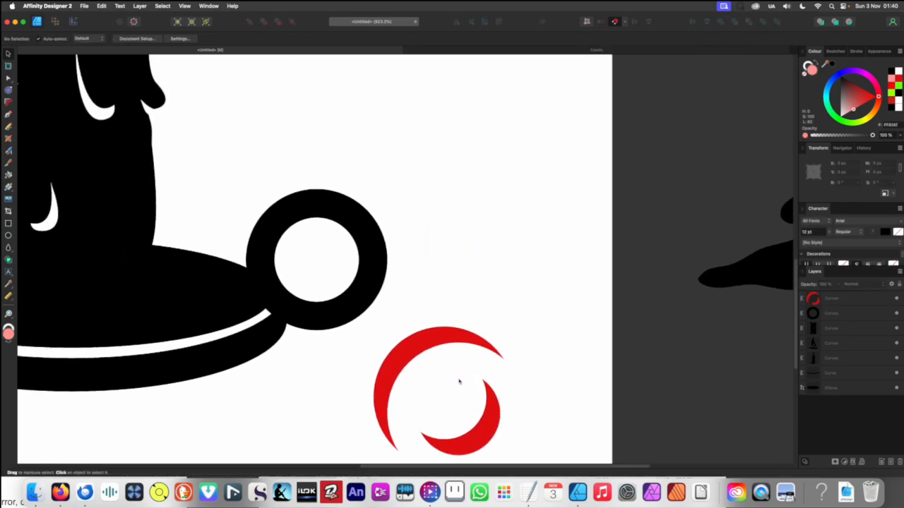
Place the red crescents over the black ring handle, offset up and left to leave a thin white gap
scroll(453, 358, down, 3)
drag(459, 408, 356, 305)
scroll(357, 305, up, 3)
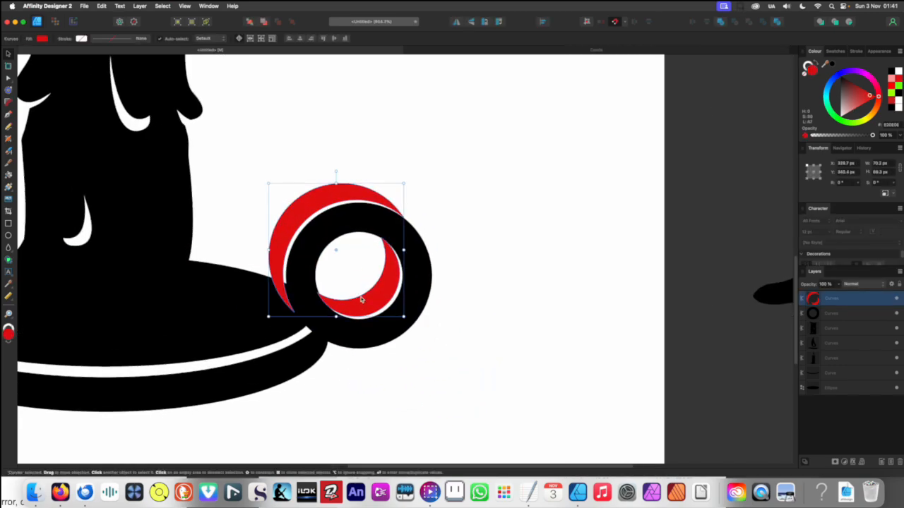
key(a)
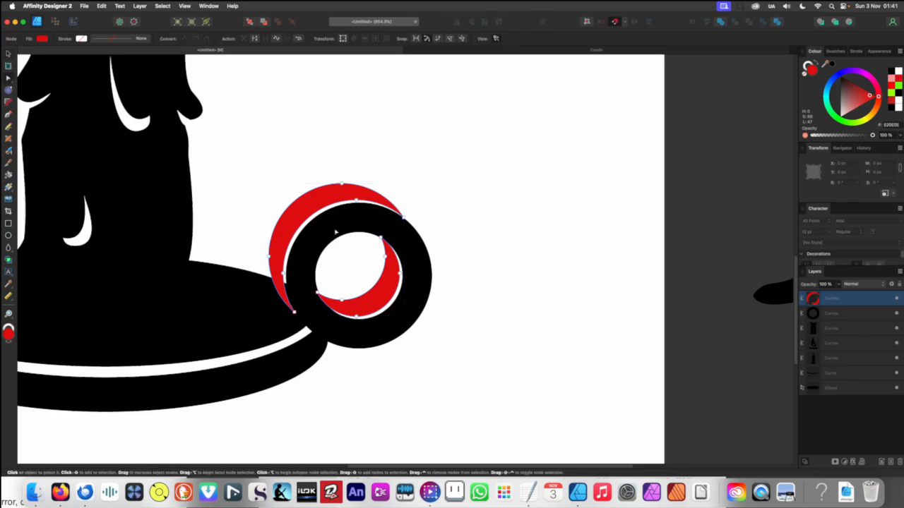
drag(315, 229, 412, 341)
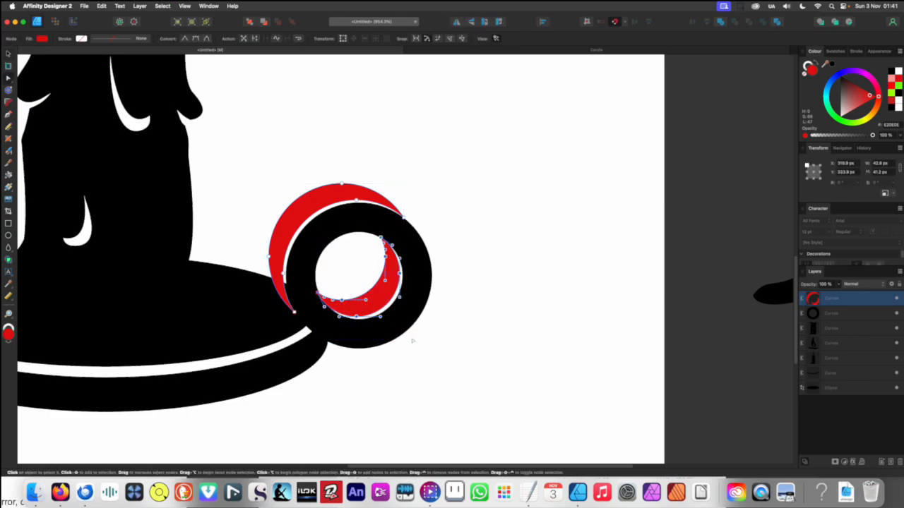
scroll(417, 337, up, 3)
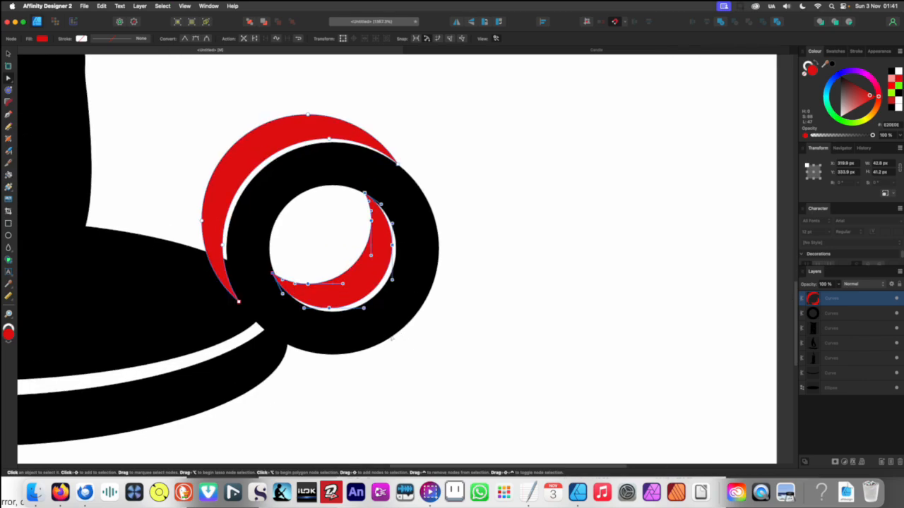
key(super+d)
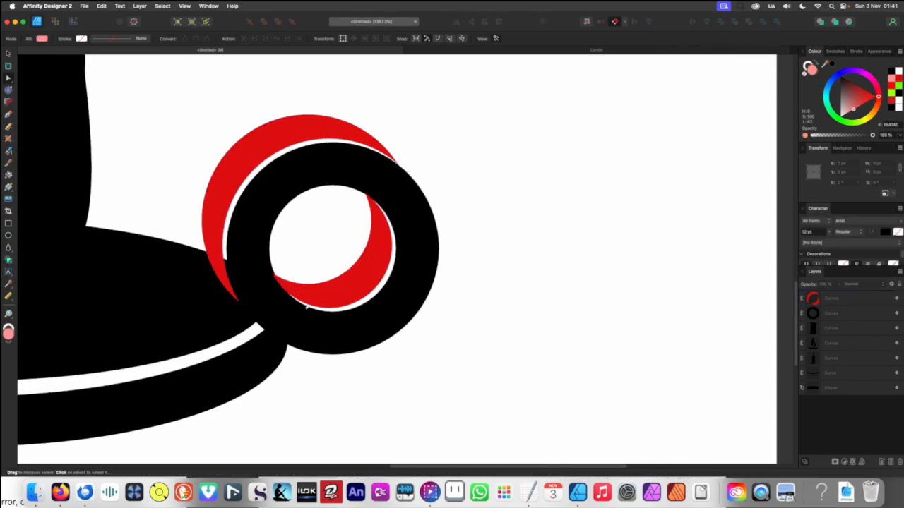
click(311, 297)
scroll(317, 263, up, 2)
scroll(369, 257, down, 10)
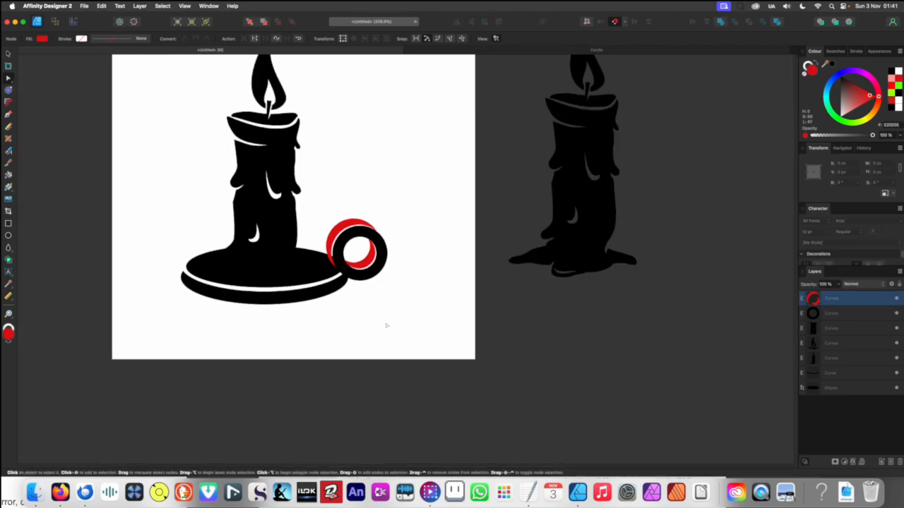
click(386, 325)
Fill the red crescents on the ring handle with black
key(v)
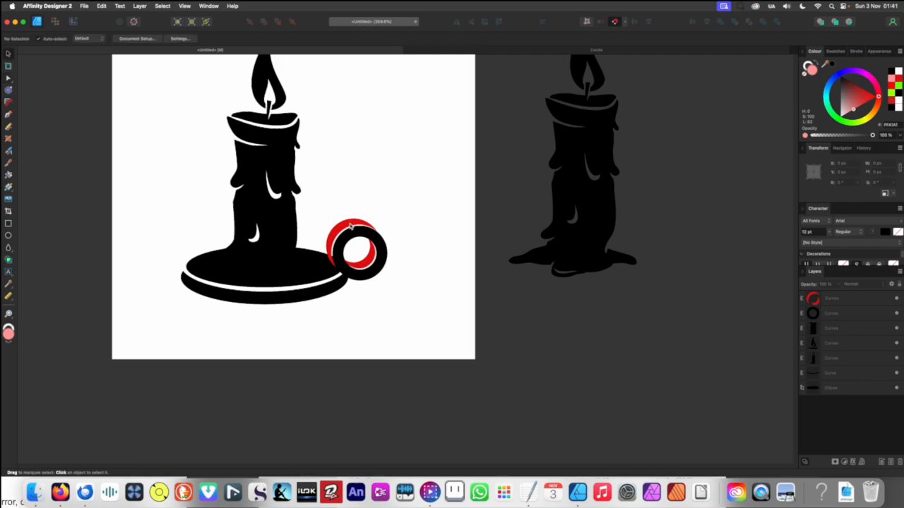
click(350, 225)
drag(851, 101, 839, 74)
scroll(416, 243, down, 3)
click(326, 353)
scroll(319, 276, down, 4)
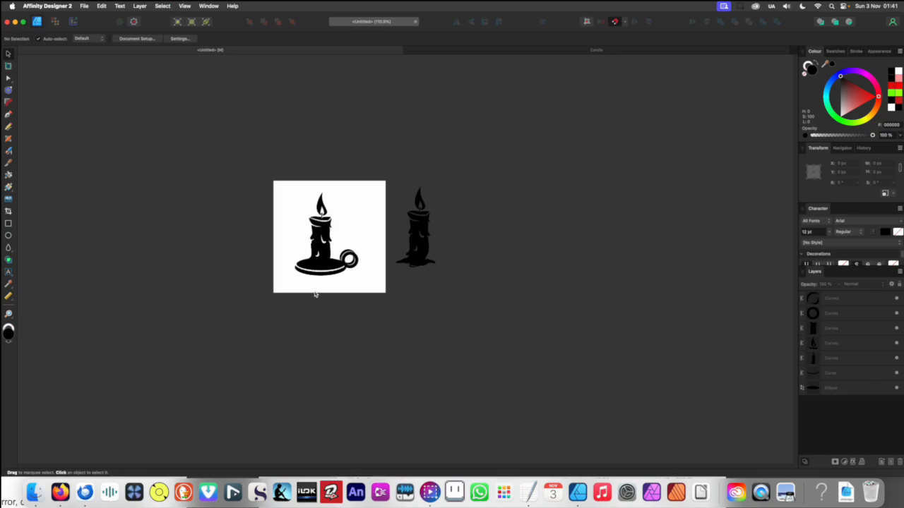
scroll(316, 293, up, 6)
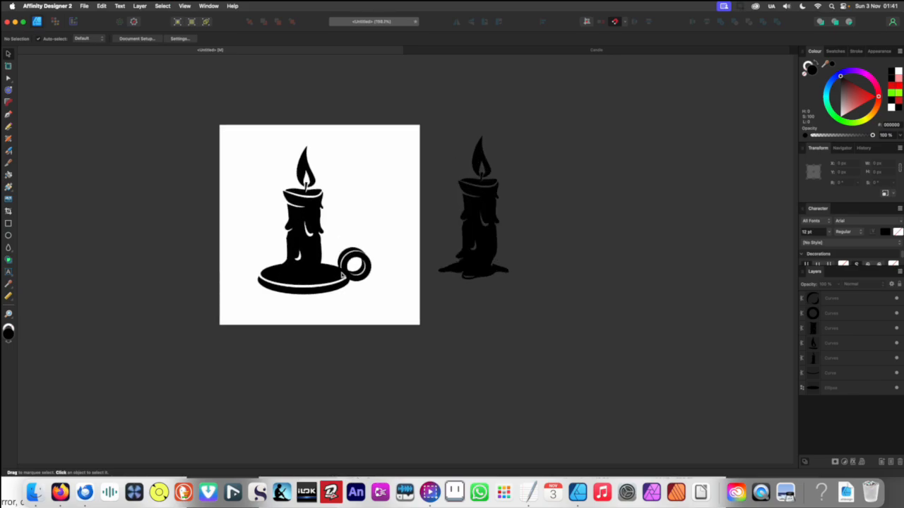
Shift the black crescents slightly further up and left to widen the white gap along the ring handle
scroll(355, 242, up, 5)
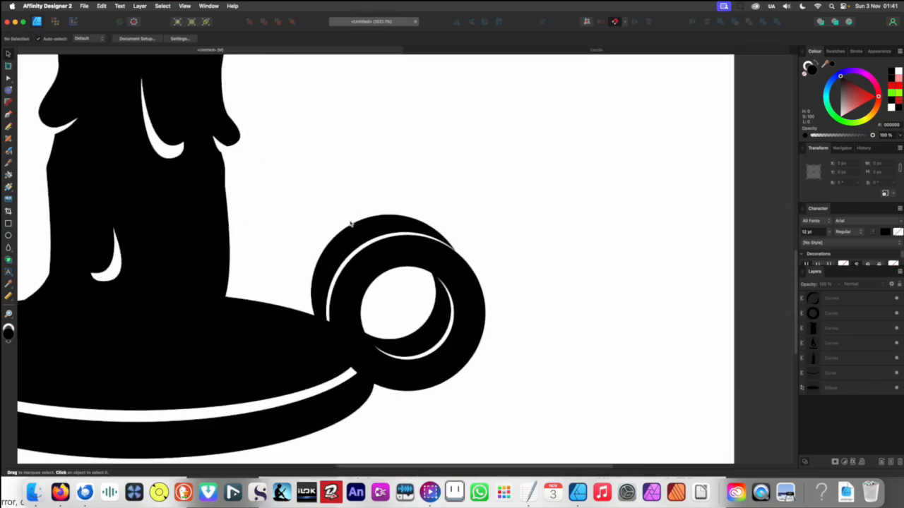
drag(353, 229, 348, 225)
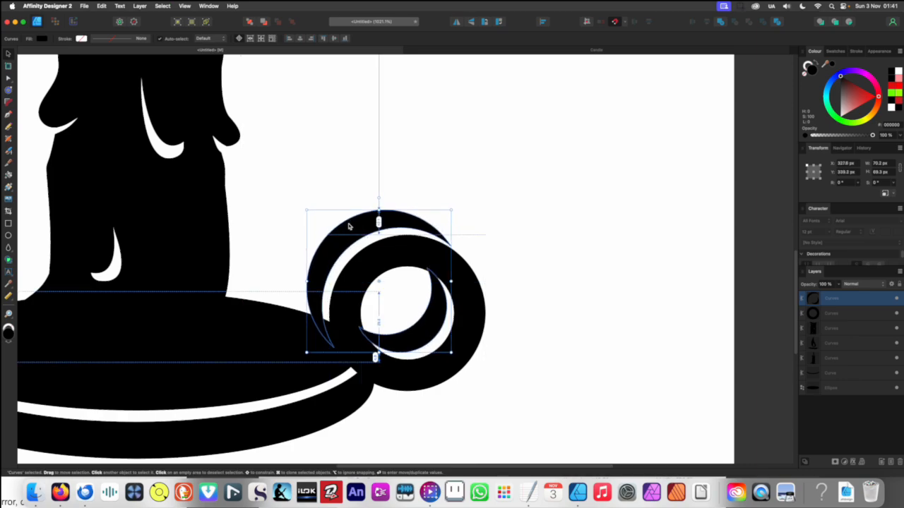
scroll(348, 228, down, 5)
scroll(346, 235, down, 8)
click(365, 311)
scroll(361, 296, up, 5)
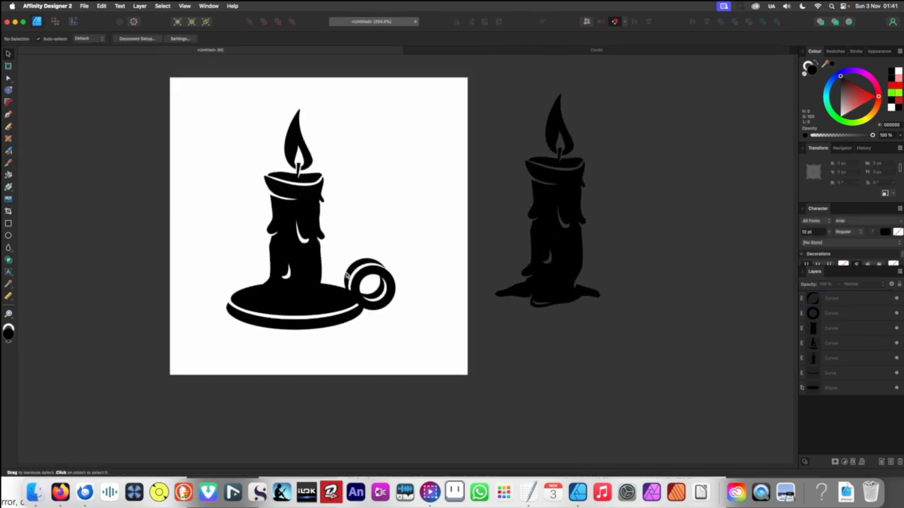
click(353, 272)
scroll(357, 282, down, 5)
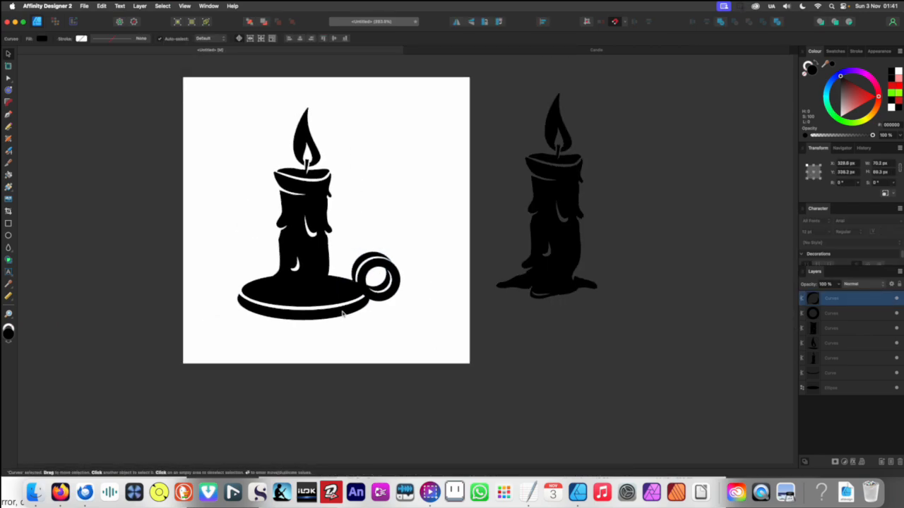
click(371, 346)
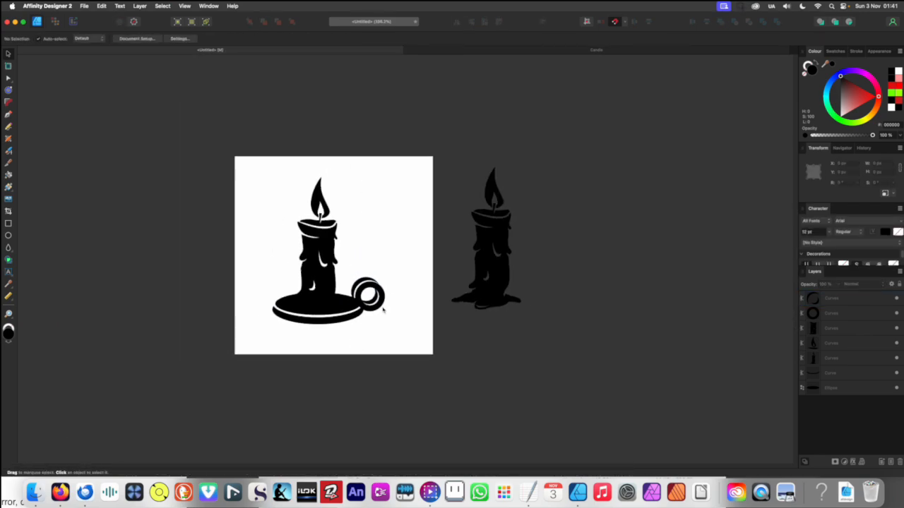
scroll(383, 309, up, 5)
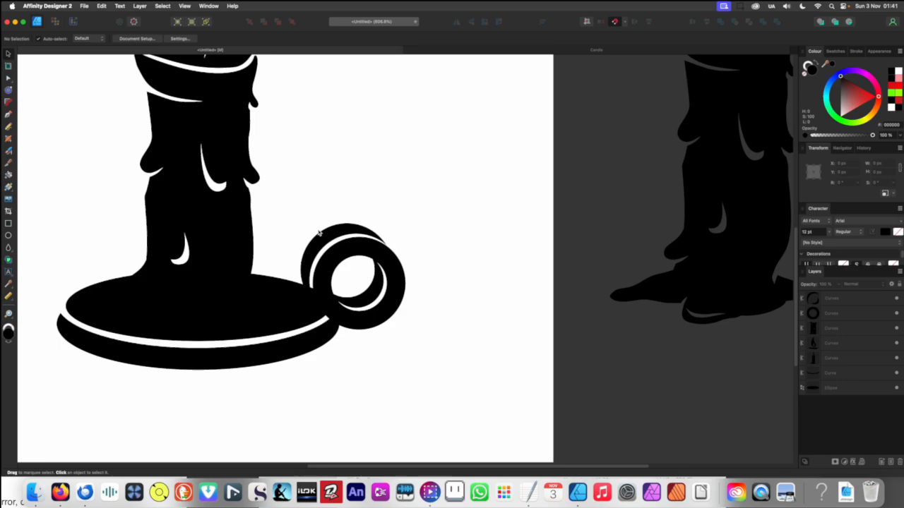
click(319, 235)
key(a)
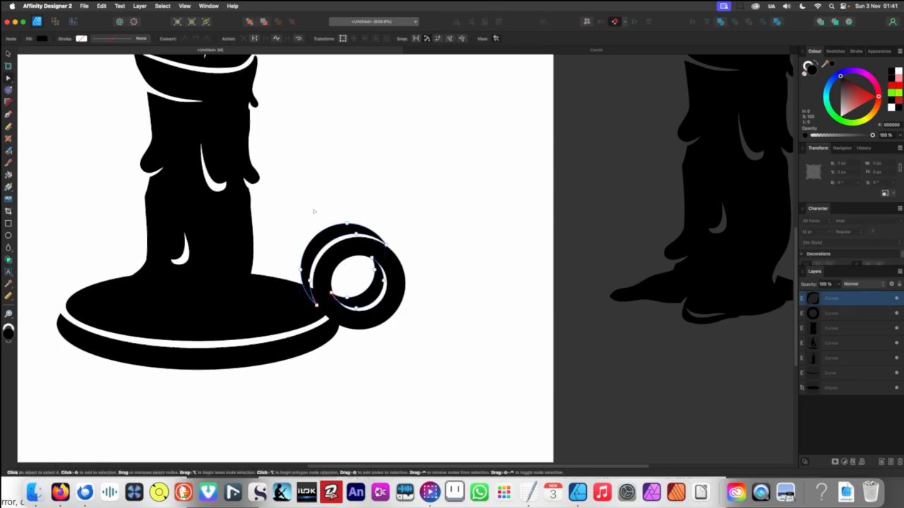
scroll(289, 172, up, 2)
drag(284, 180, 397, 195)
scroll(375, 317, up, 2)
click(374, 291)
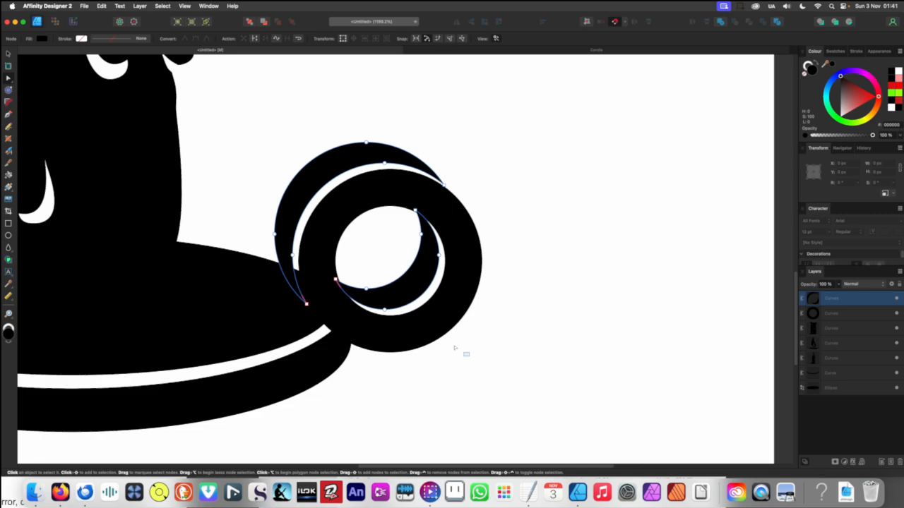
drag(469, 356, 329, 201)
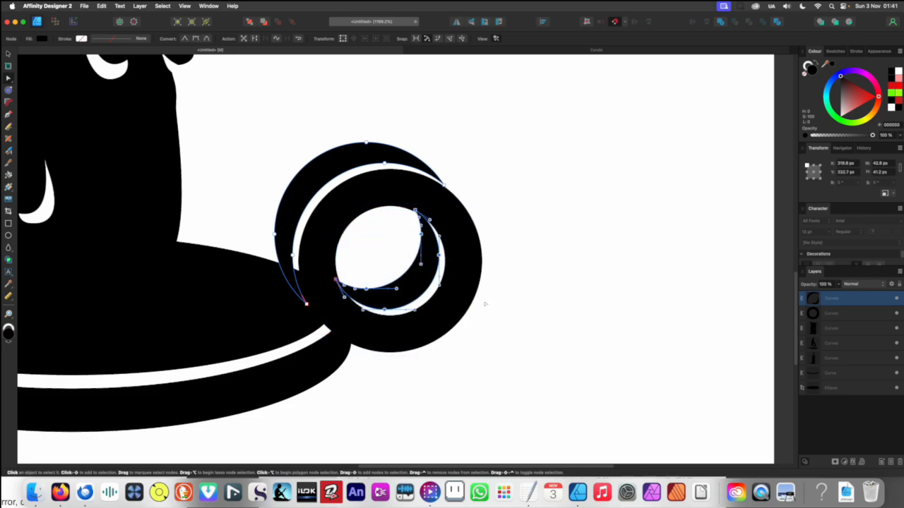
click(531, 291)
key(v)
click(341, 150)
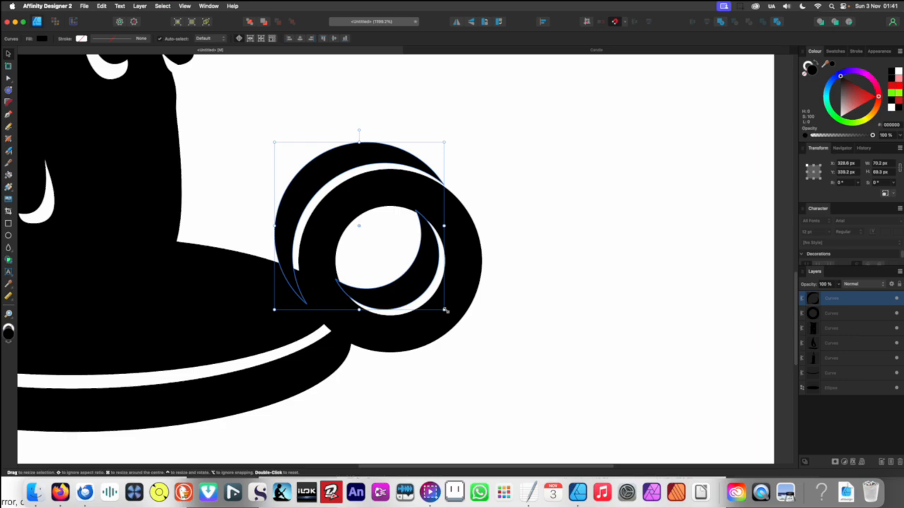
drag(445, 310, 329, 202)
key(a)
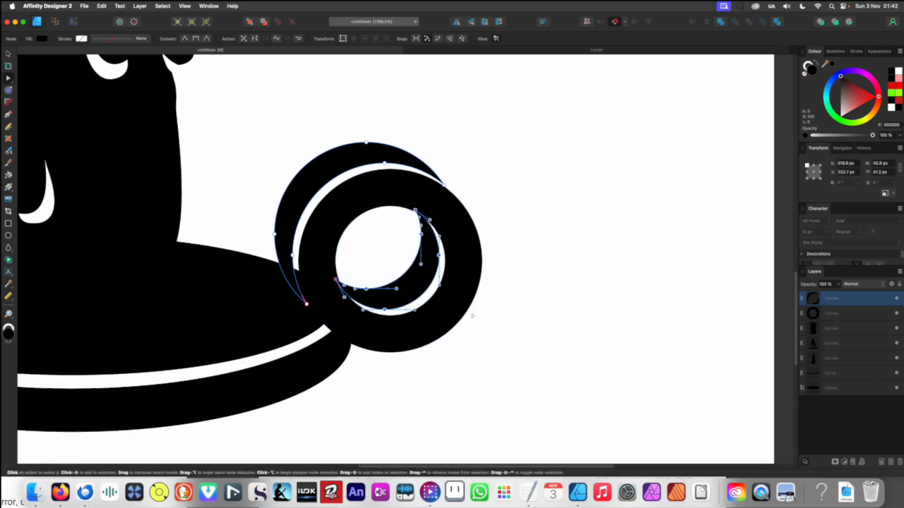
Pull both pointed tip nodes of the inner crescent into the ring hole so a white gap separates them from the ring
click(495, 315)
scroll(426, 269, up, 3)
click(427, 263)
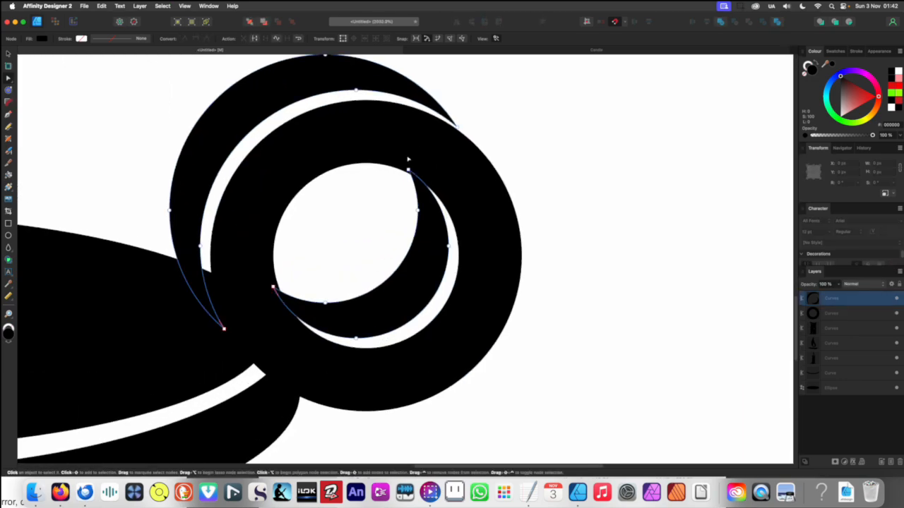
click(409, 171)
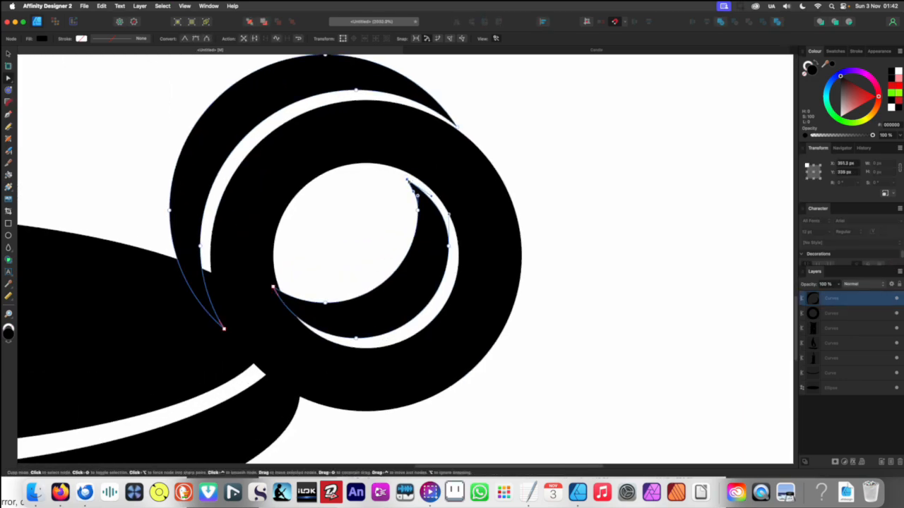
drag(273, 286, 287, 285)
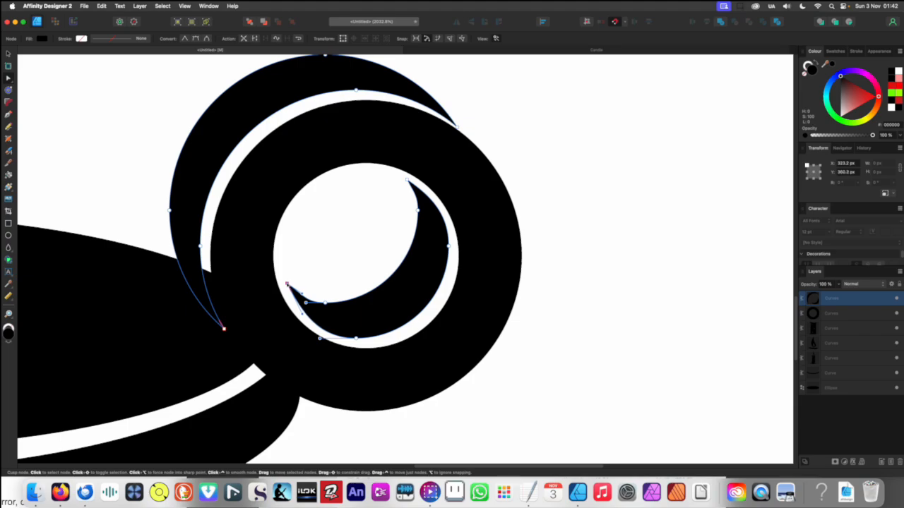
scroll(282, 279, down, 5)
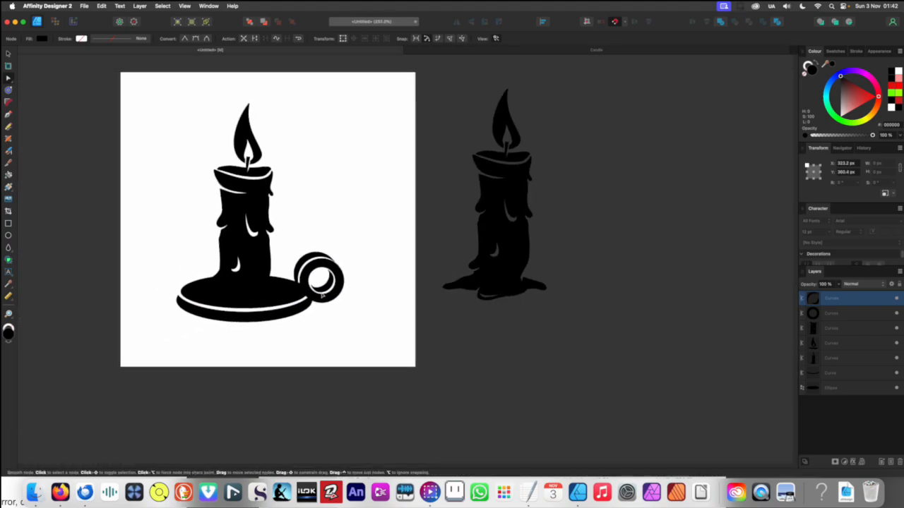
Move the upper tip node of the outer crescent slightly up so it clears the ring's edge
scroll(275, 275, up, 5)
click(266, 273)
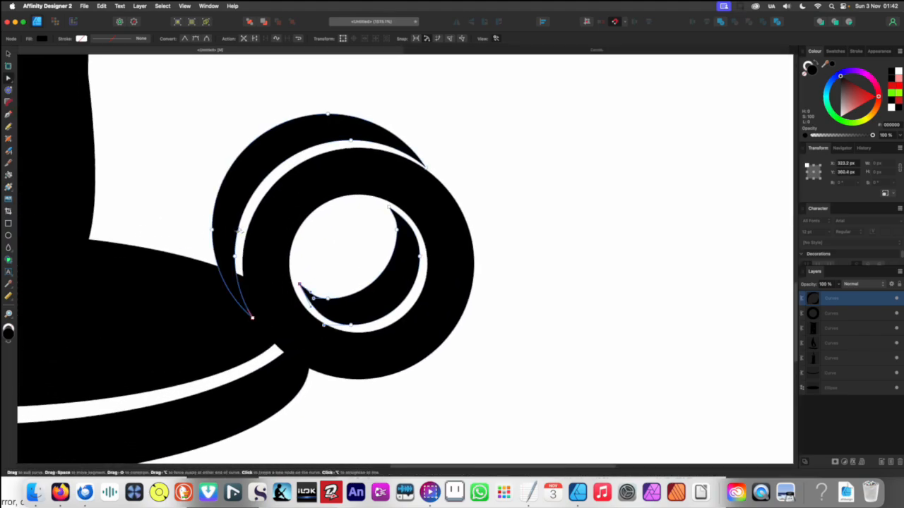
click(384, 142)
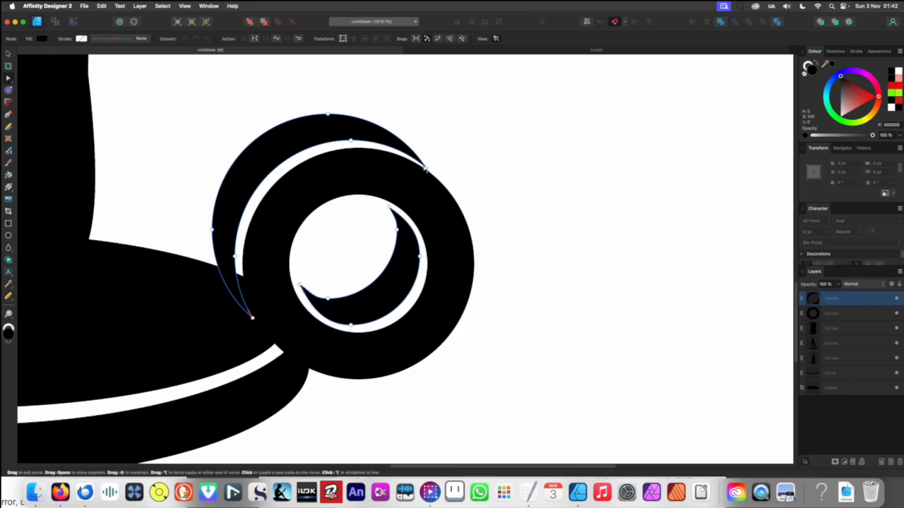
click(426, 164)
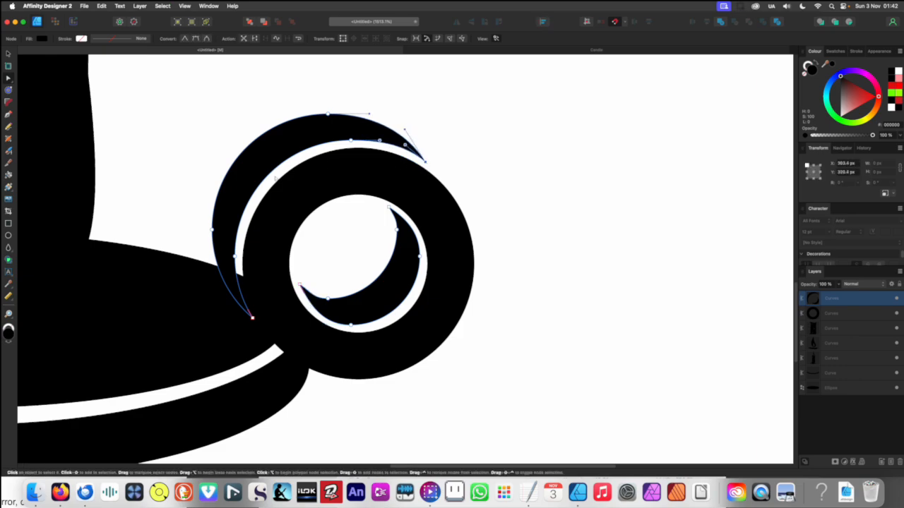
scroll(261, 304, down, 3)
click(212, 315)
scroll(219, 280, up, 5)
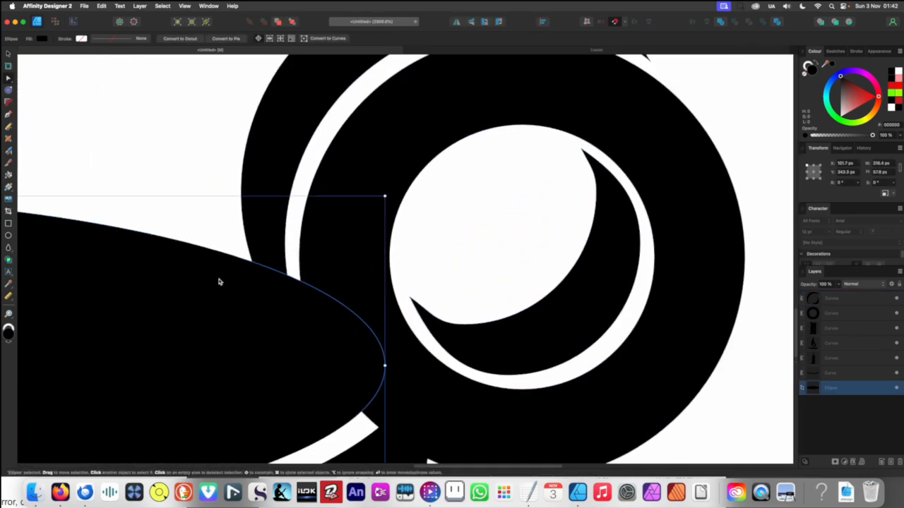
click(271, 216)
scroll(246, 268, down, 10)
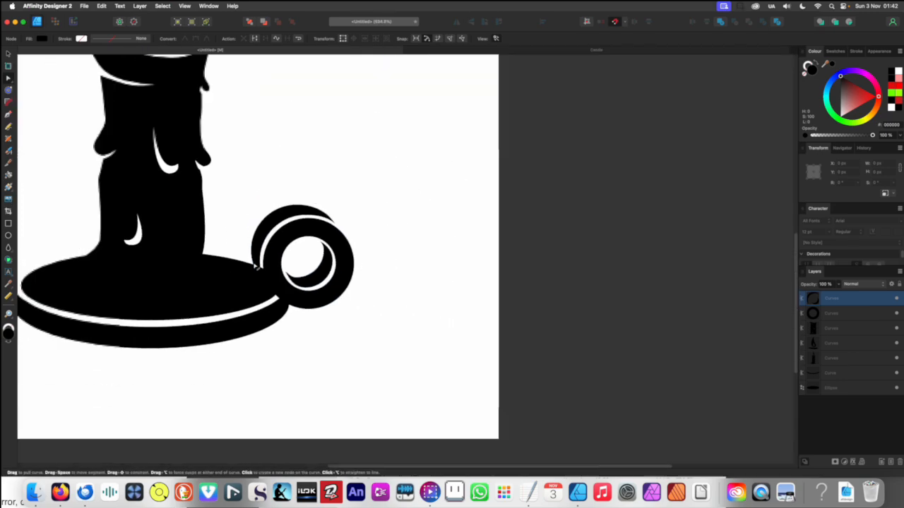
click(309, 328)
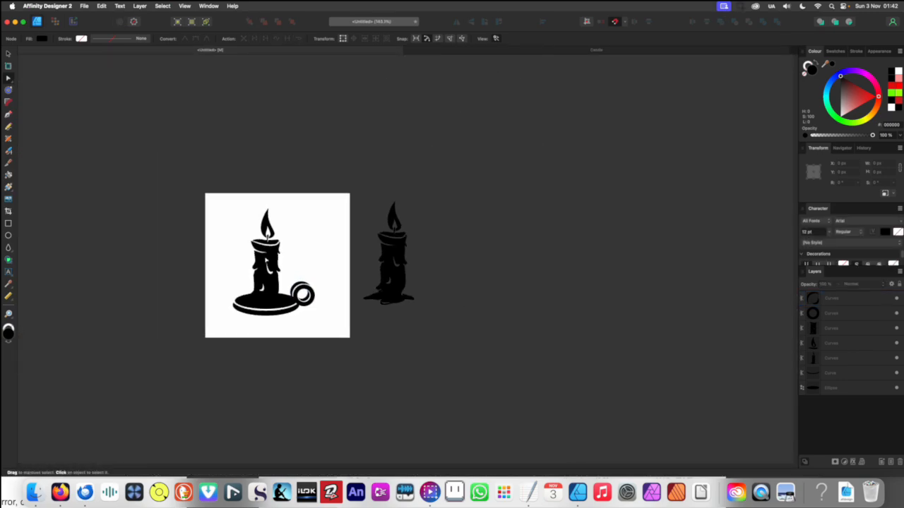
Delete the candle with the plate and ring handle, and move the candle with the melted-wax base onto the artboard
key(v)
drag(210, 193, 322, 323)
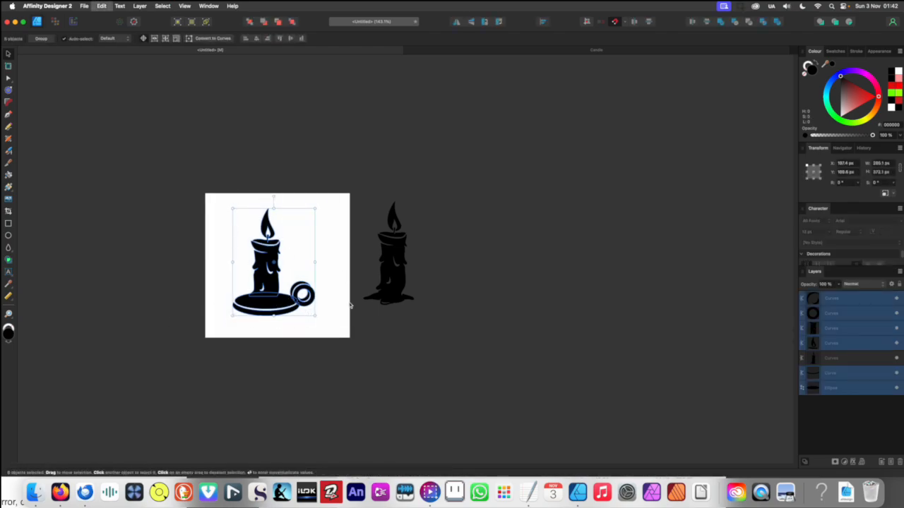
key(Delete)
drag(405, 290, 297, 298)
scroll(298, 300, up, 2)
click(302, 350)
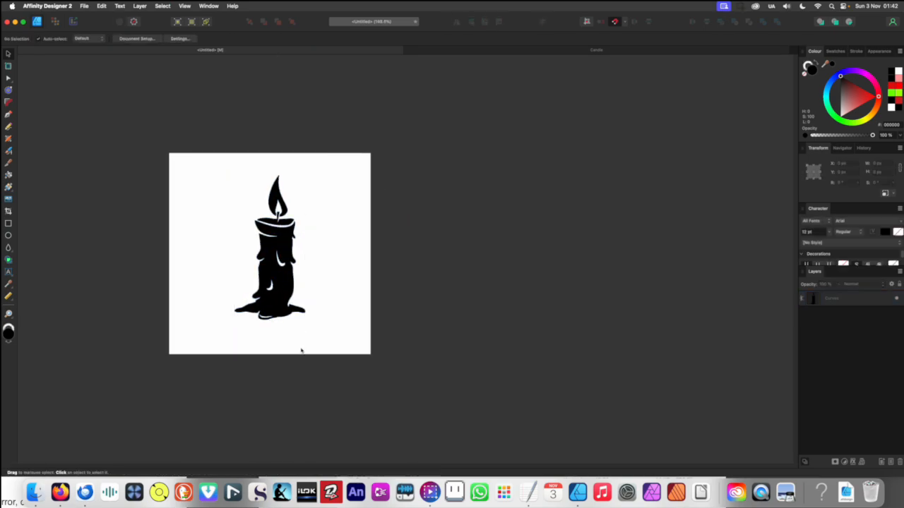
Remove the two stray nodes in the notch above the left wax spill and bend the remaining edge outward
scroll(293, 319, up, 10)
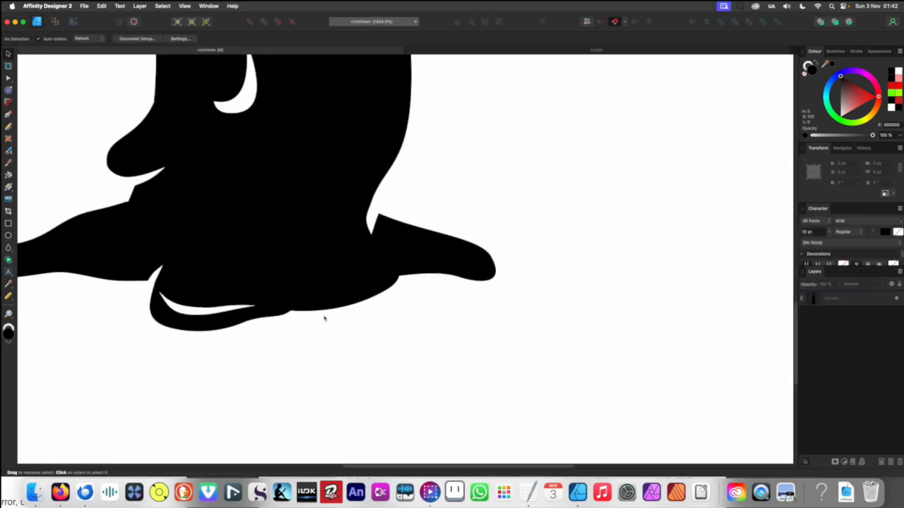
scroll(259, 251, up, 6)
double_click(259, 244)
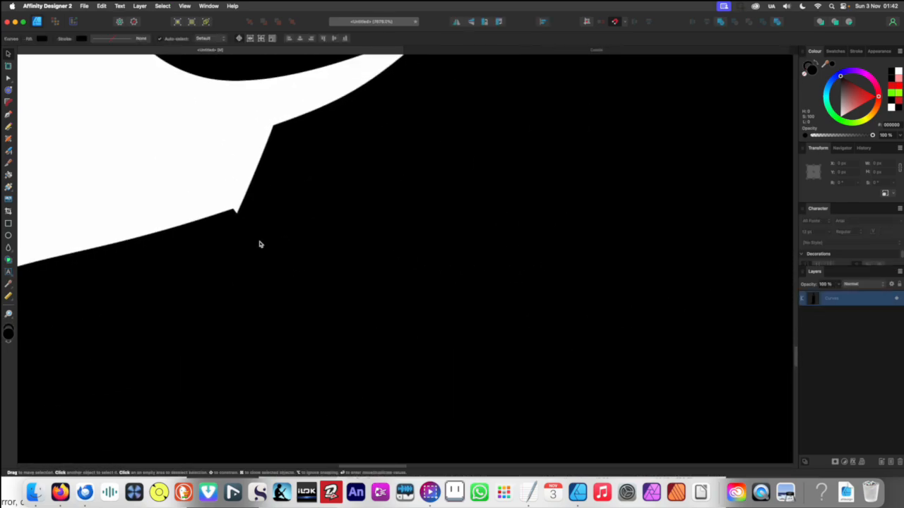
click(237, 213)
key(Delete)
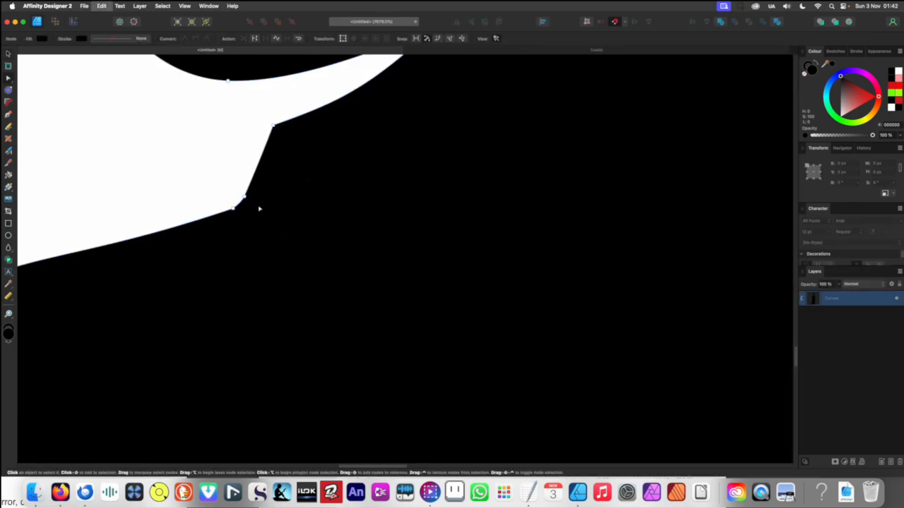
click(245, 200)
key(Delete)
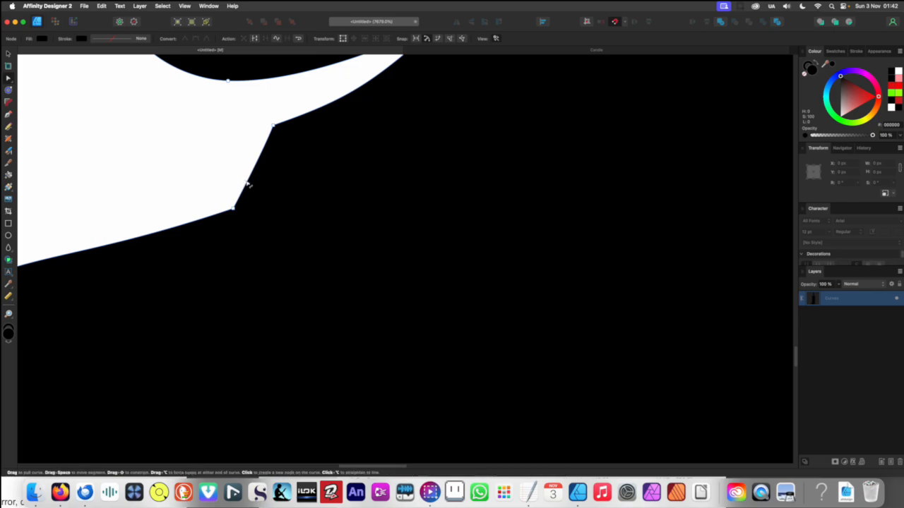
drag(245, 186, 236, 173)
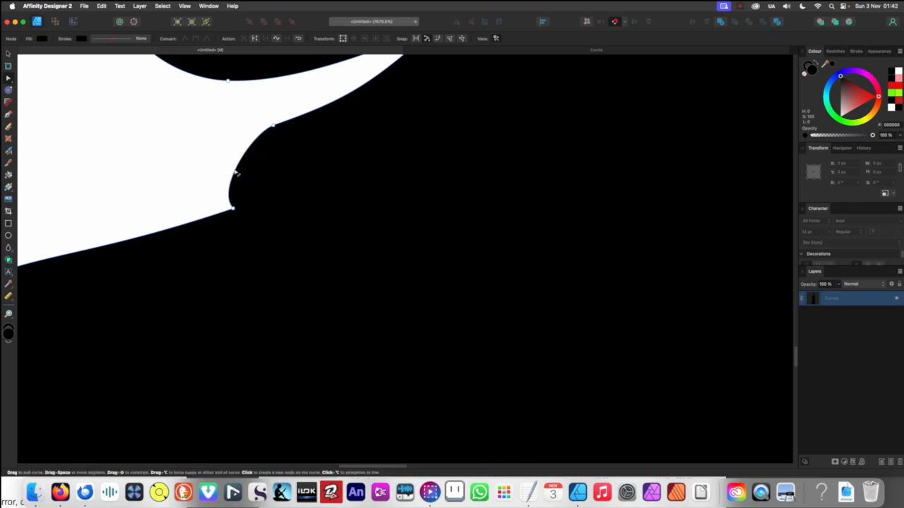
Add a node on the left wax spill's upper edge beside the notch and reshape the curve there
click(186, 221)
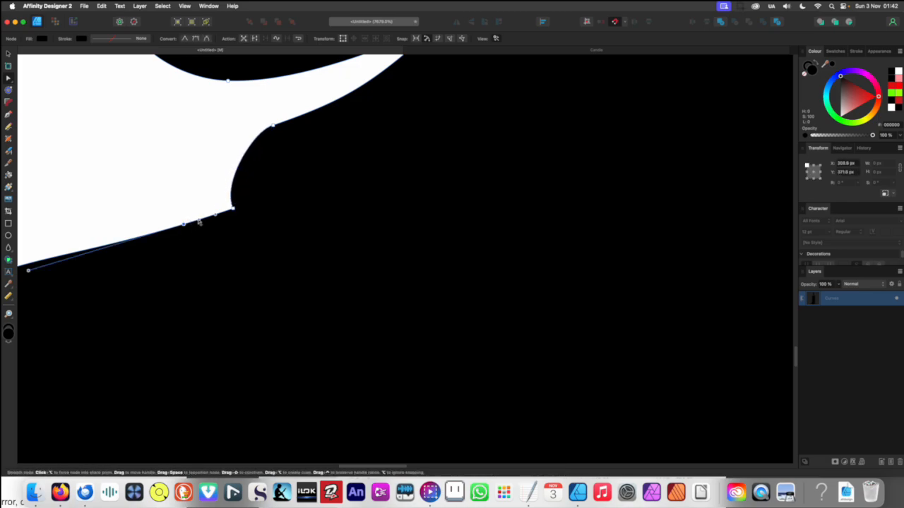
drag(199, 222, 222, 236)
scroll(271, 210, down, 10)
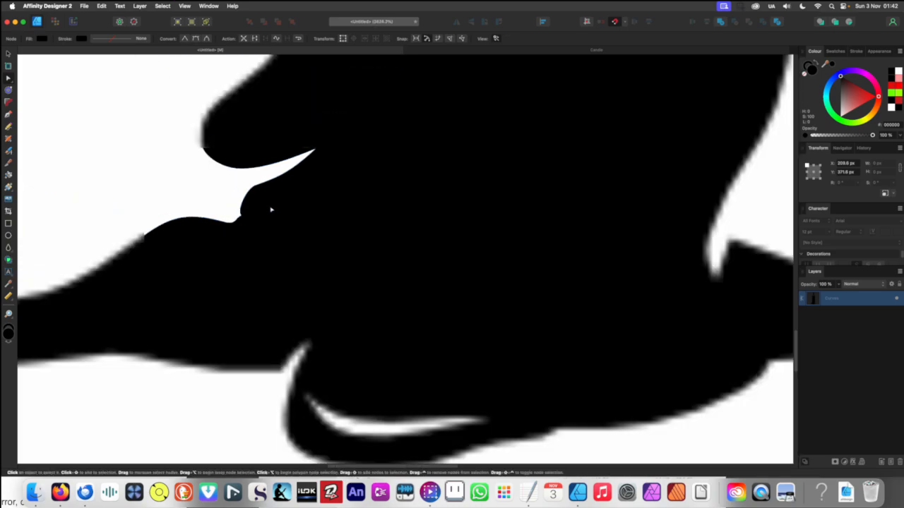
scroll(264, 235, up, 8)
scroll(264, 235, up, 4)
drag(279, 244, 246, 213)
Adjust the notch node's handle, and delete the surplus nodes between the left wax spill and the candle body
click(288, 219)
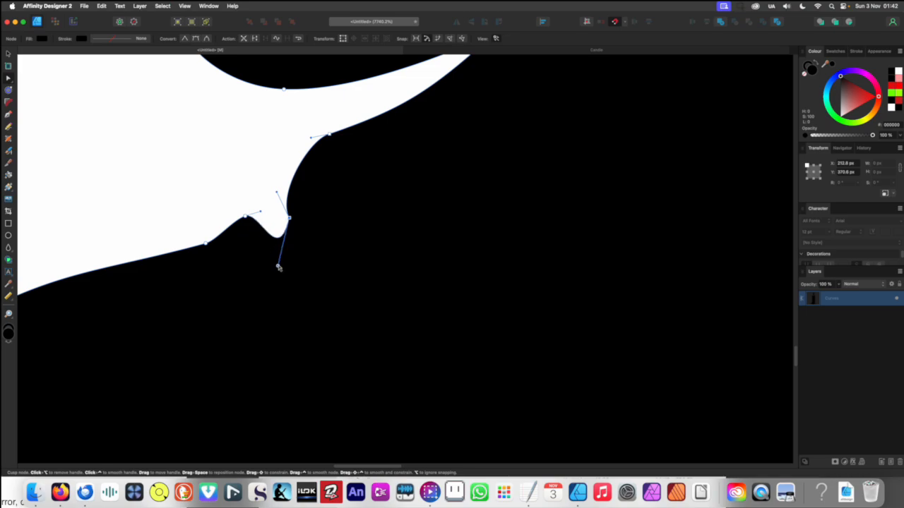
drag(279, 267, 315, 262)
key(Delete)
scroll(315, 240, down, 3)
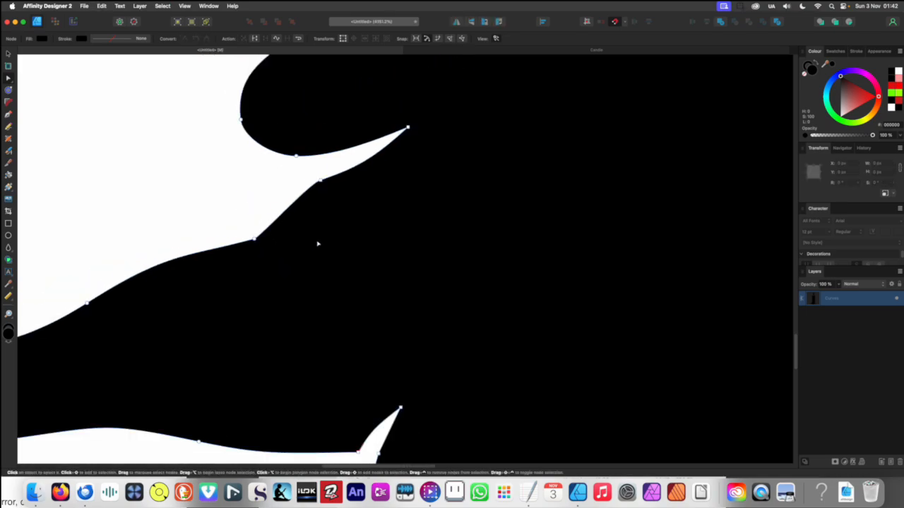
Bend the edges around the notch above the left wax spill into rounded bulges
scroll(314, 243, down, 5)
scroll(305, 244, up, 3)
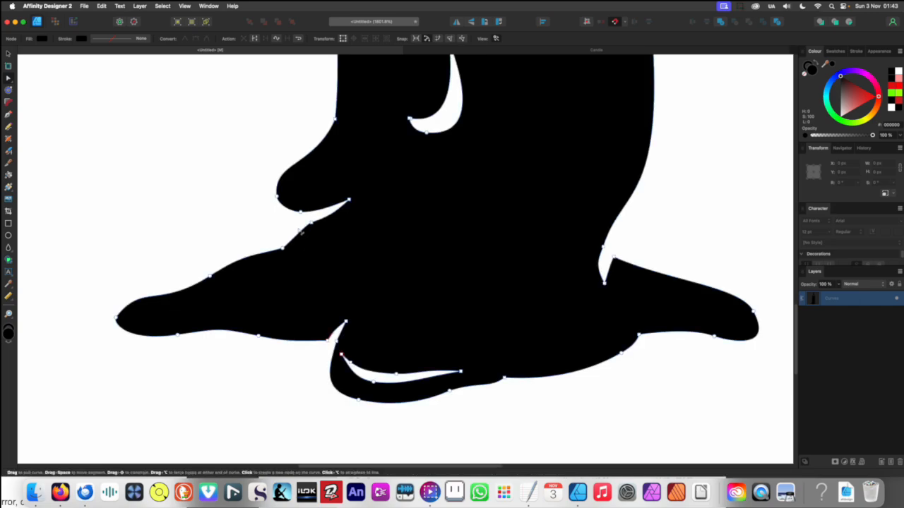
drag(299, 229, 319, 222)
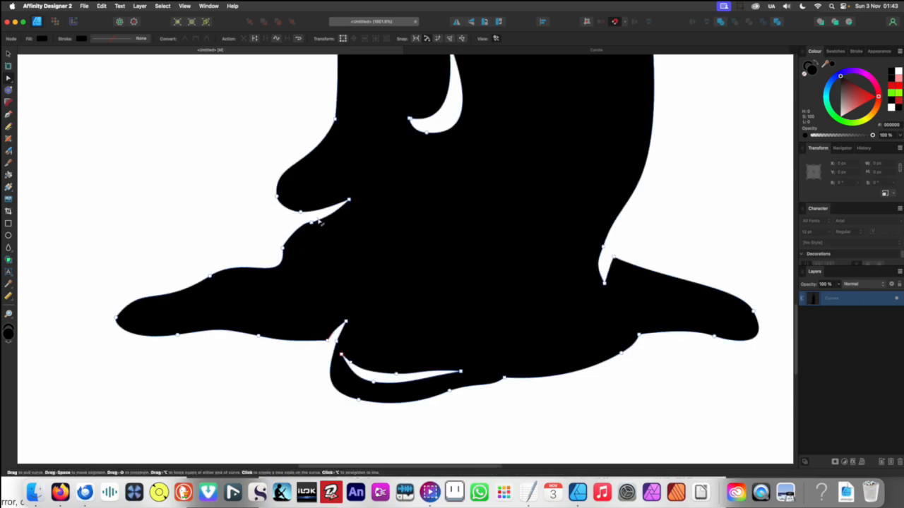
scroll(324, 225, down, 5)
click(322, 315)
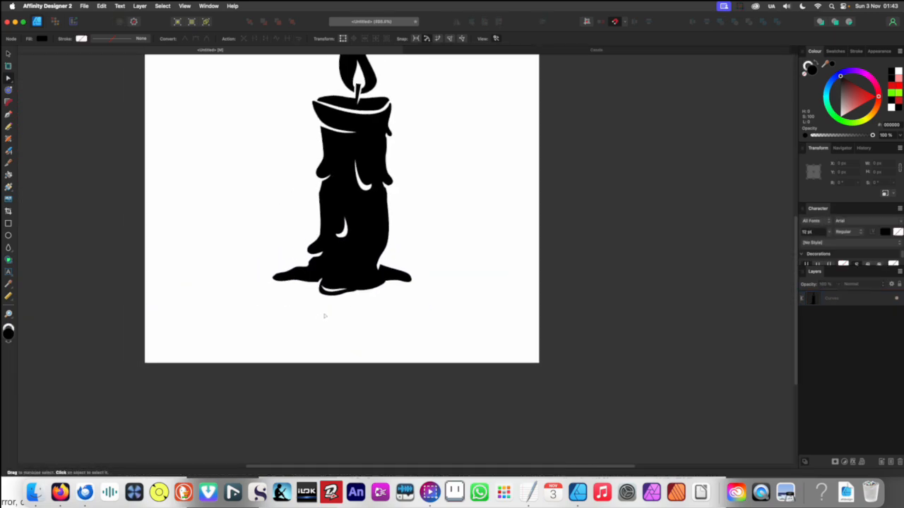
Delete the notch nodes above the left wax spill and bend the resulting edge into one gentle inward curve
scroll(321, 269, up, 5)
click(321, 270)
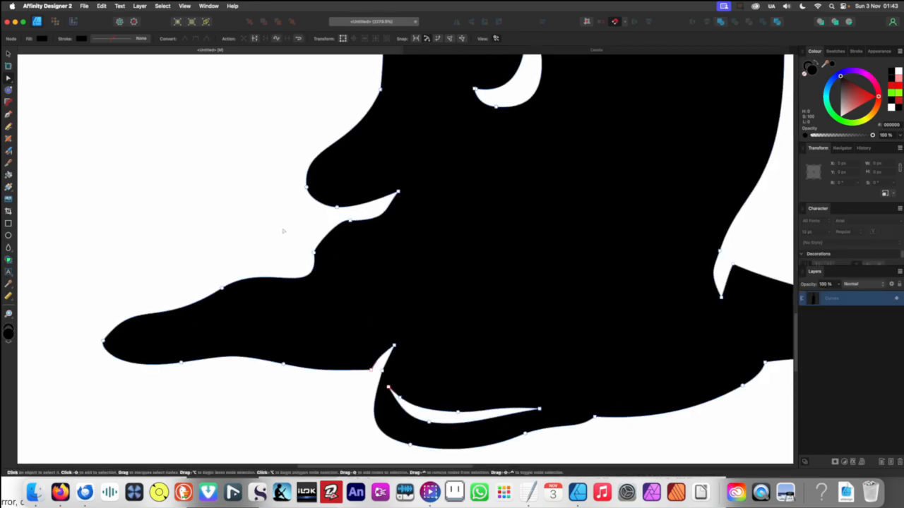
drag(281, 220, 360, 292)
key(Delete)
scroll(332, 268, down, 3)
scroll(312, 262, up, 3)
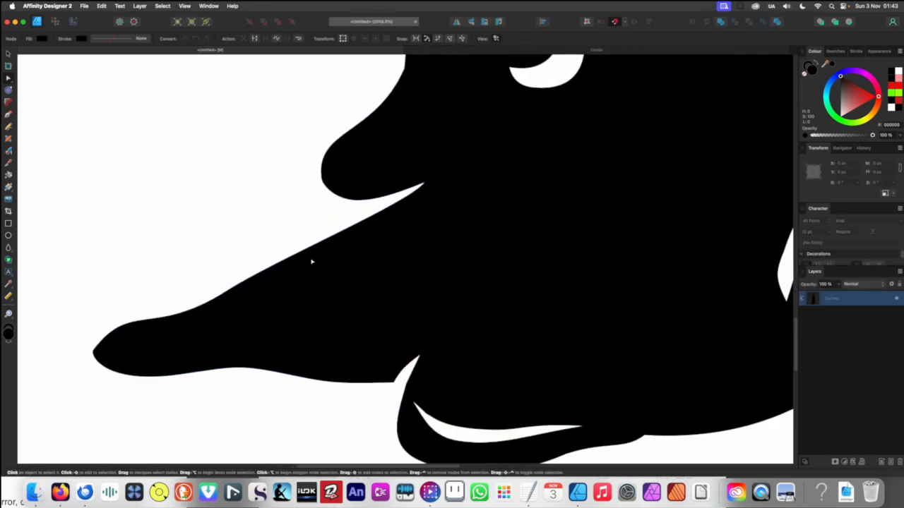
drag(306, 248, 314, 271)
scroll(313, 269, down, 10)
click(302, 341)
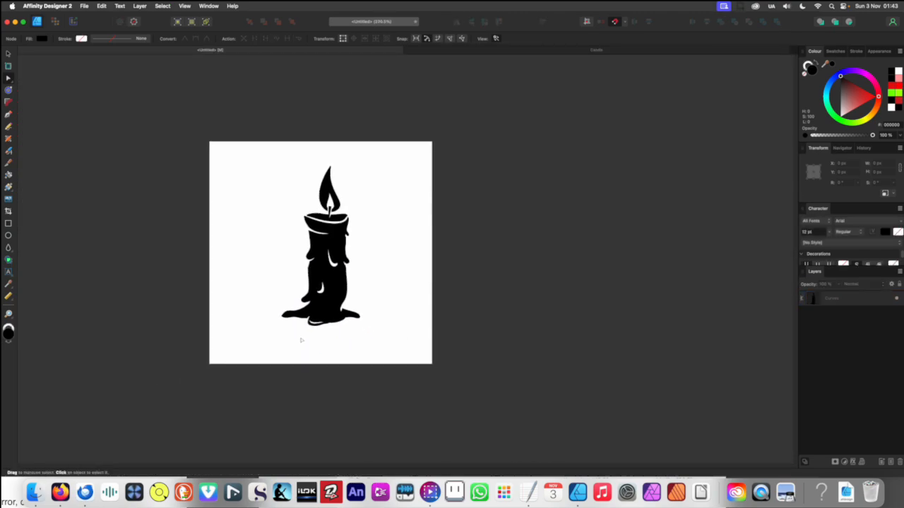
Draw a small curved pointed shape with the Pencil tool over the white gap's tip beneath the lower-left drip, and fill it red
scroll(309, 329, up, 10)
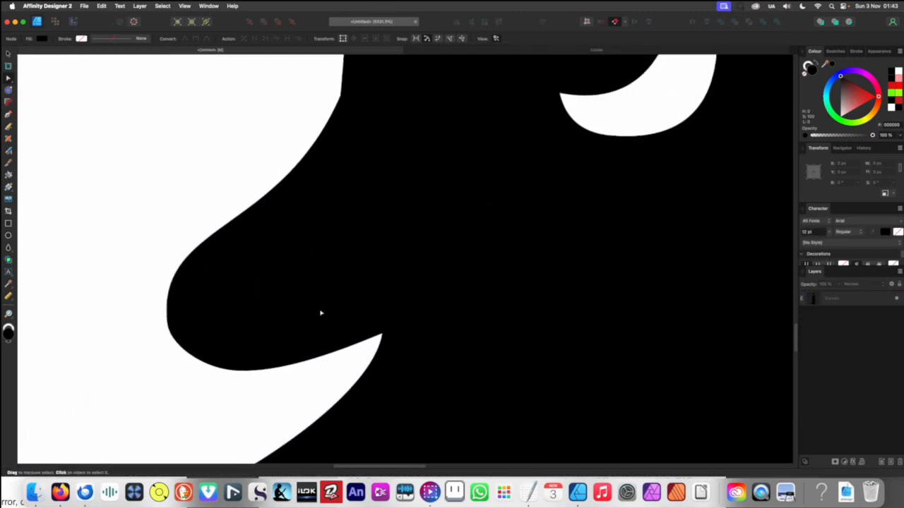
key(n)
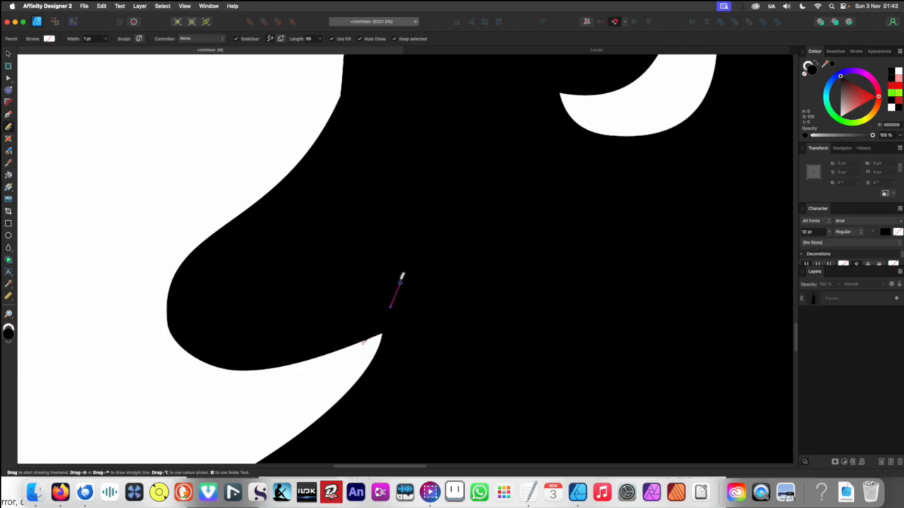
drag(385, 353, 341, 372)
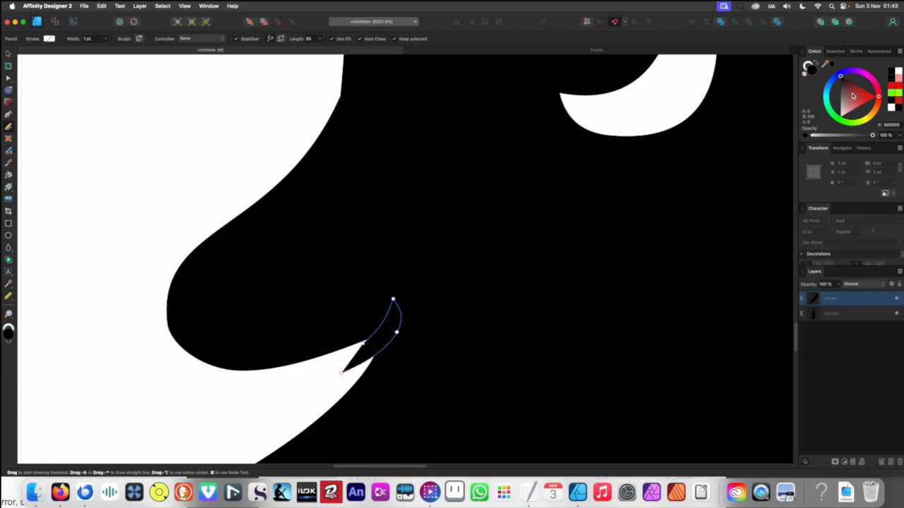
drag(853, 96, 878, 96)
Subtract the red pointed shape from the candle to extend the gap beneath the lower-left drip
key(v)
shift+click(508, 211)
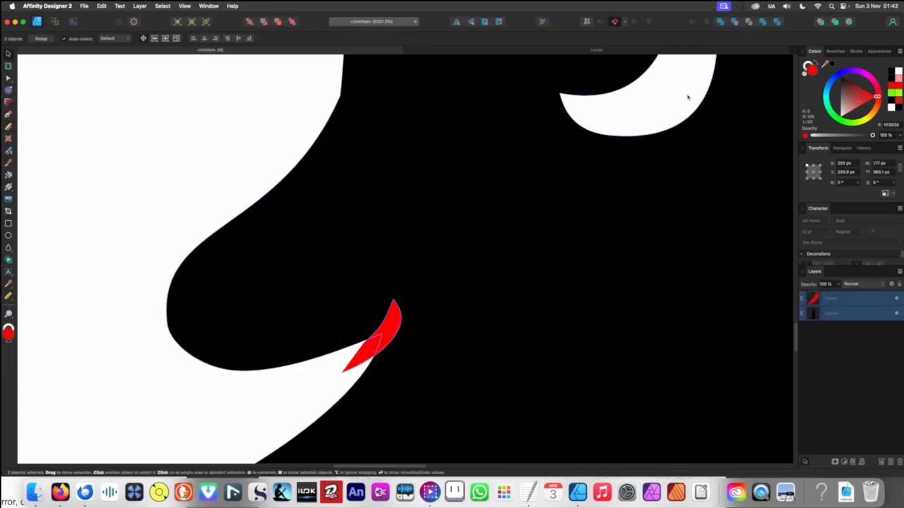
click(734, 21)
key(super+0)
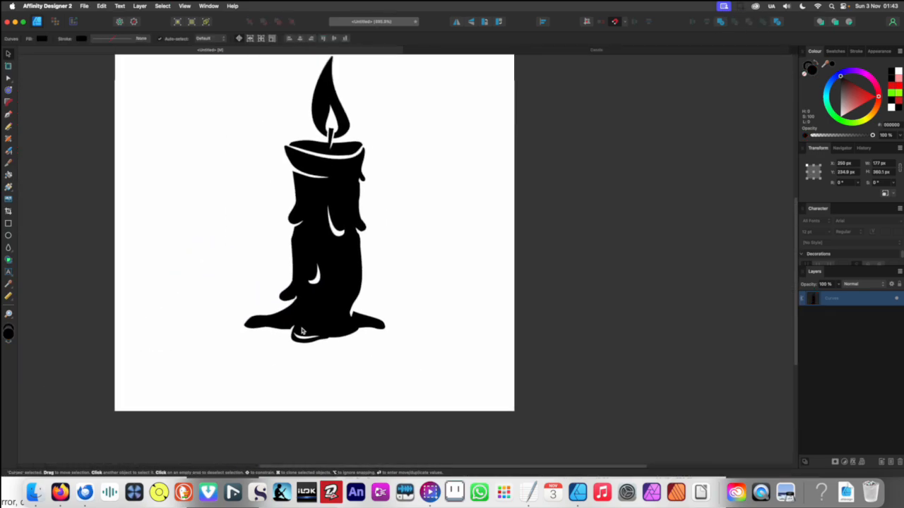
click(252, 376)
scroll(252, 376, down, 3)
scroll(280, 345, right, 1)
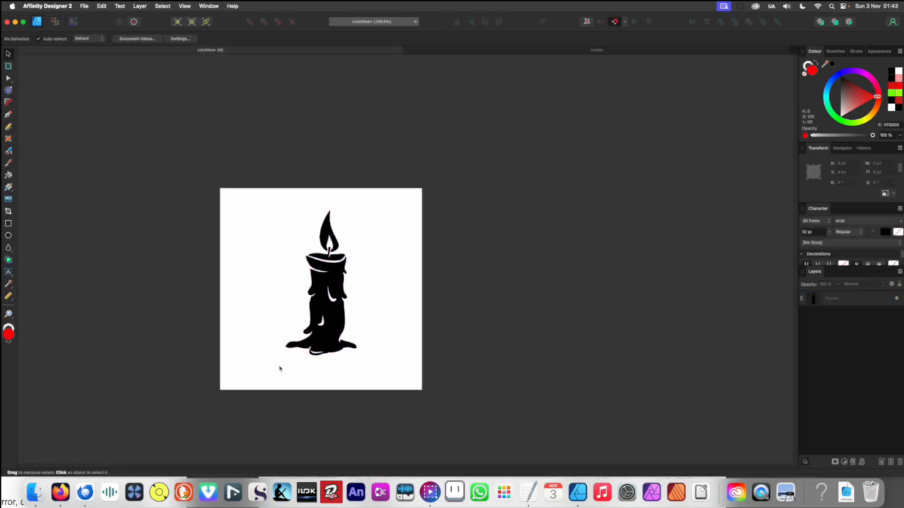
Draw a narrow curved sliver with the Pencil tool above the notch between the left wax spill and the front wax pool
scroll(350, 351, up, 10)
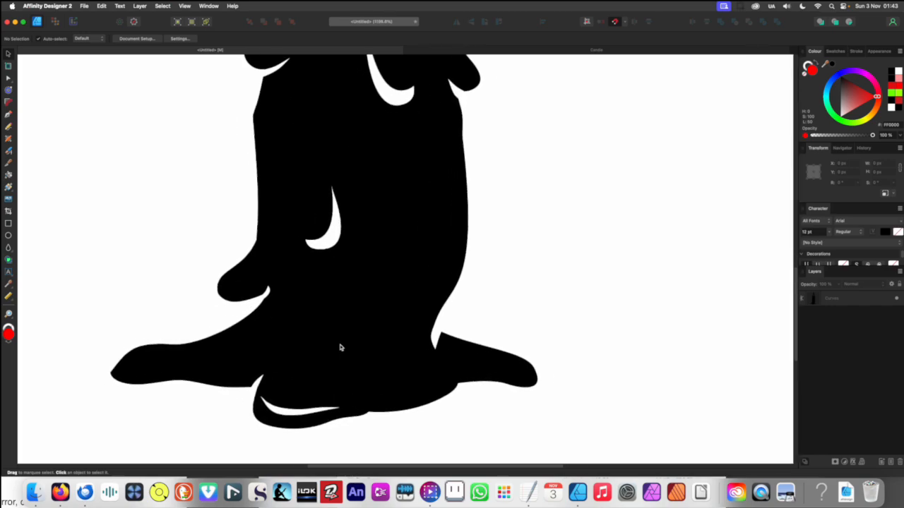
key(n)
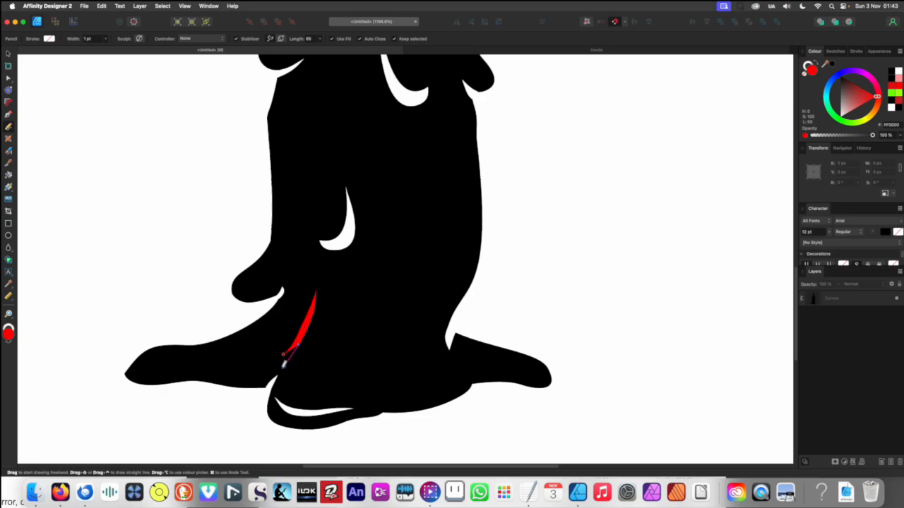
drag(283, 364, 283, 362)
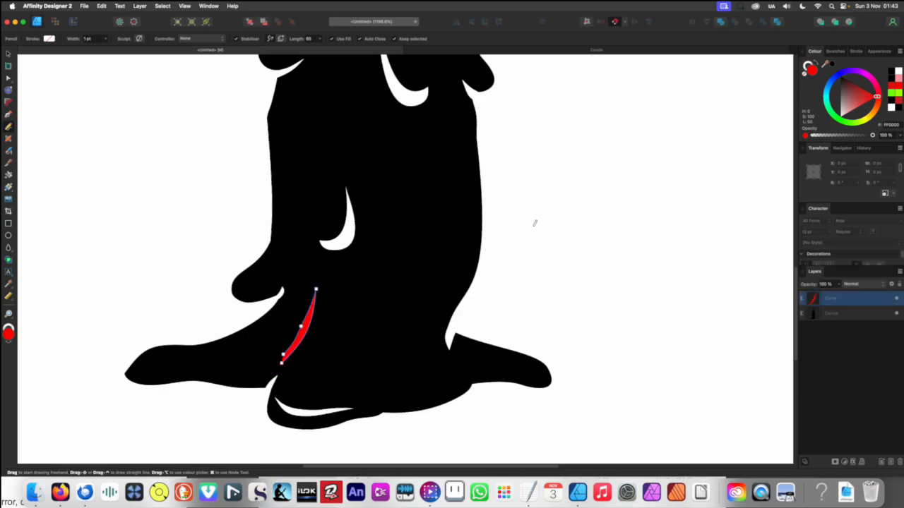
key(v)
click(534, 223)
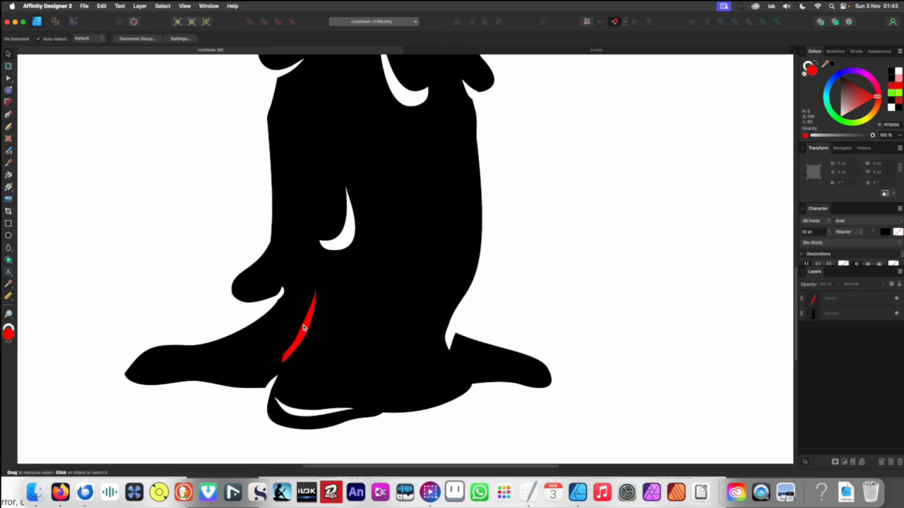
Fill the curved sliver with white sampled from the artboard and subtract it from the candle
click(304, 327)
key(i)
click(513, 264)
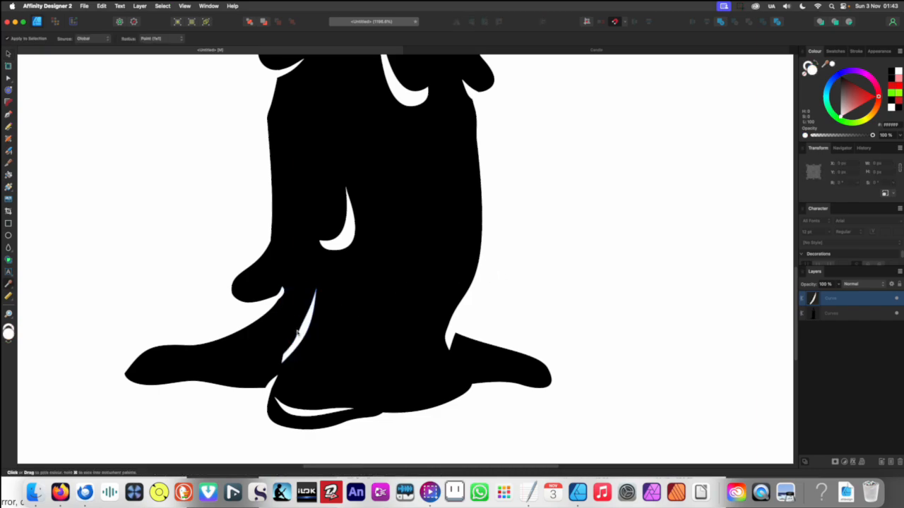
key(v)
shift+click(342, 335)
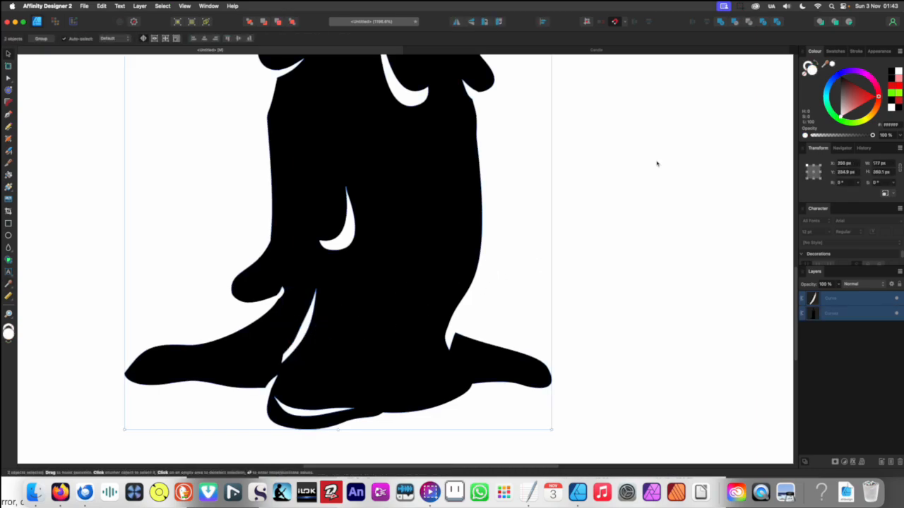
click(739, 23)
scroll(514, 162, down, 5)
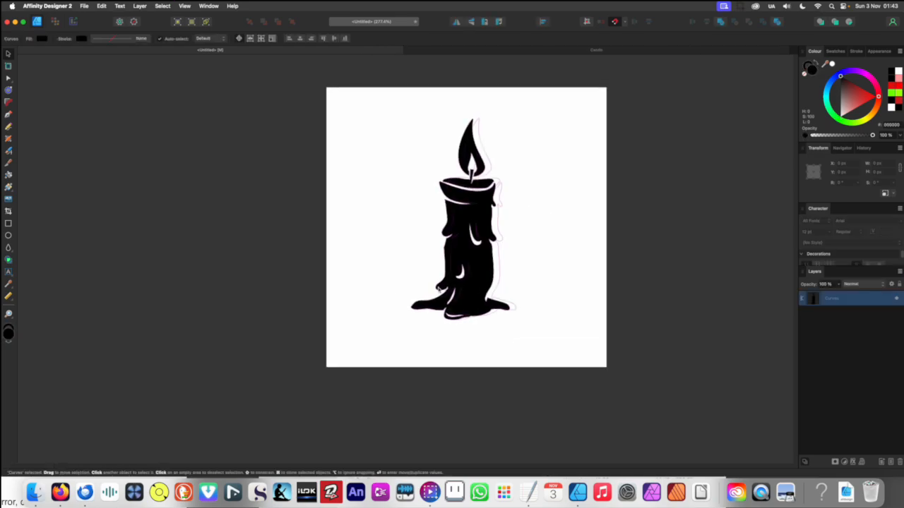
Move the candle off the artboard and back near its centre, leaving it deselected
drag(438, 290, 185, 297)
click(237, 374)
click(235, 315)
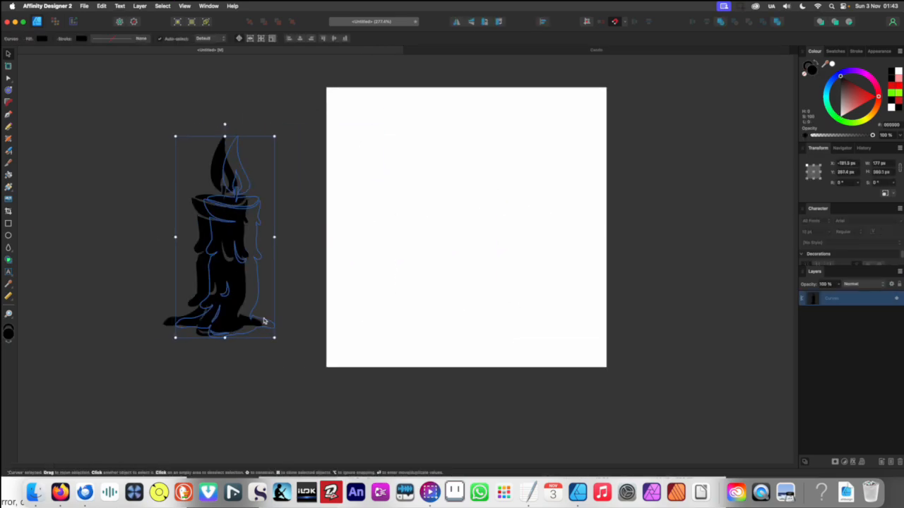
drag(235, 314, 490, 311)
scroll(528, 302, right, 4)
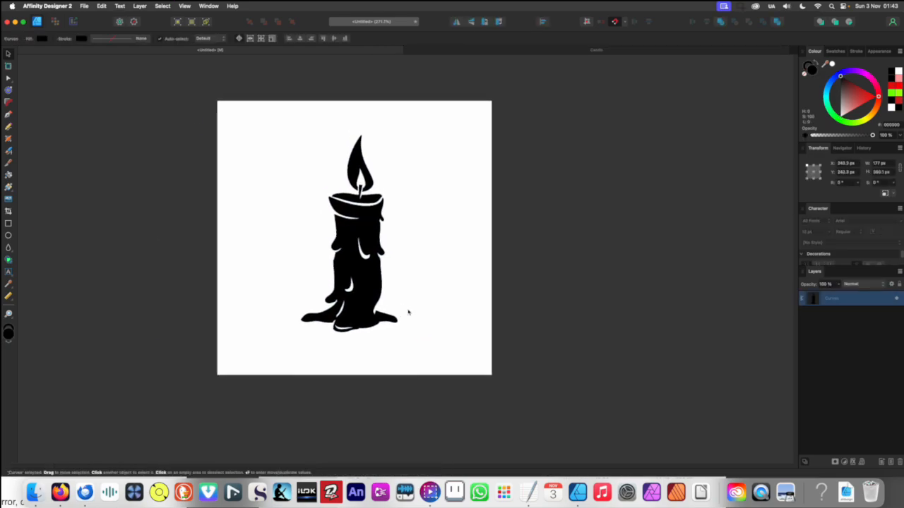
click(408, 312)
scroll(325, 315, down, 3)
scroll(325, 318, down, 2)
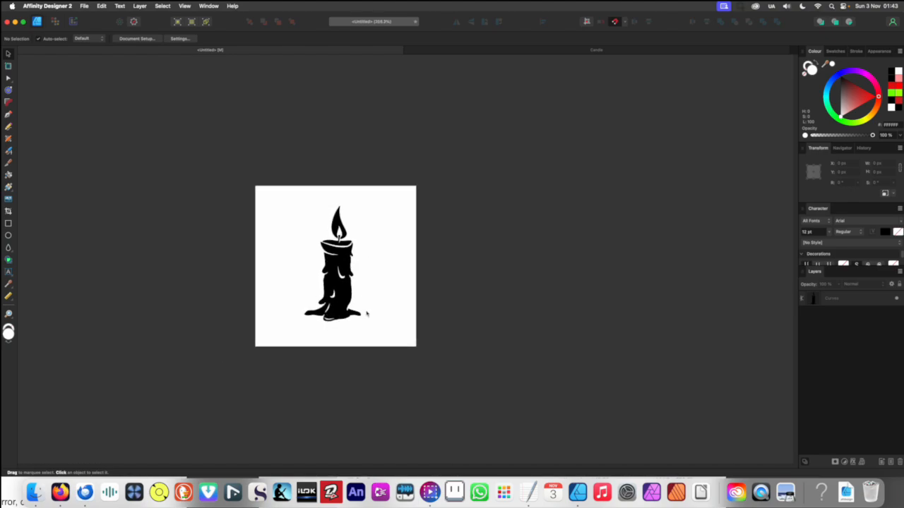
Try widening the whole candle and then reducing its height, undoing both changes
scroll(366, 312, up, 2)
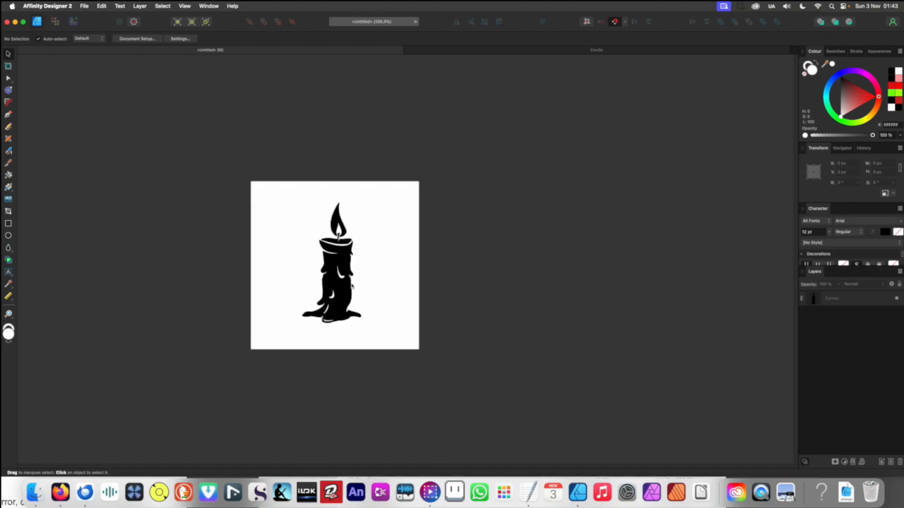
click(347, 282)
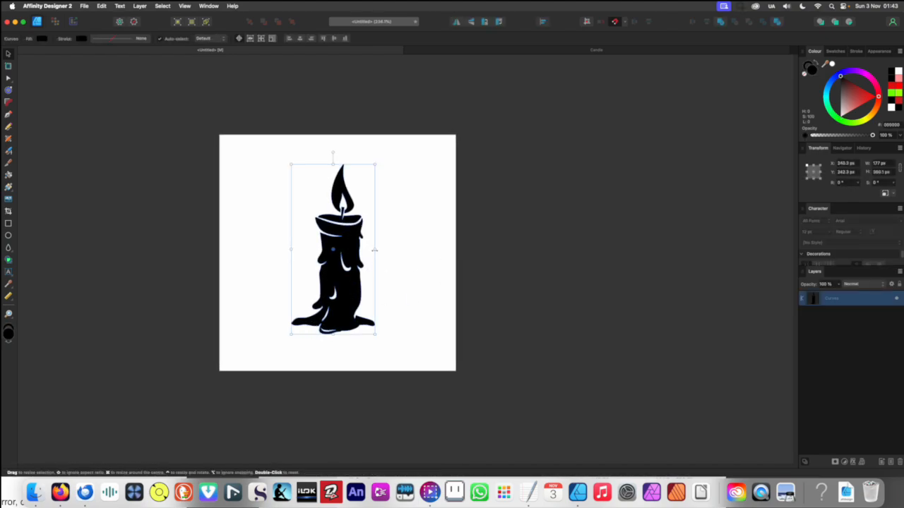
drag(375, 248, 401, 248)
click(475, 344)
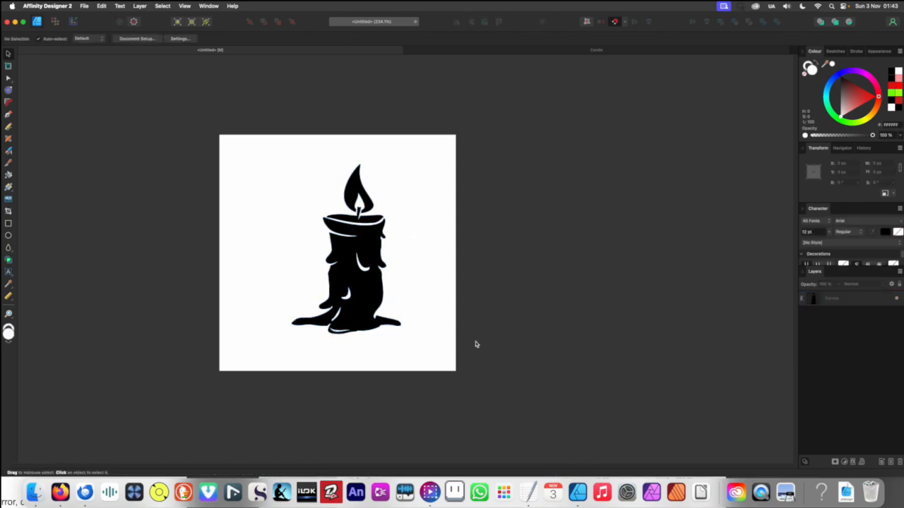
key(super+z)
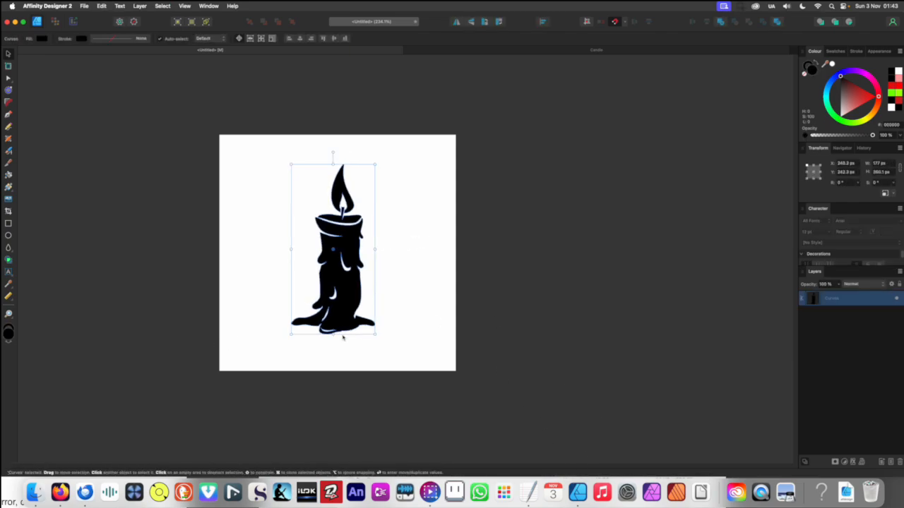
drag(333, 335, 338, 309)
key(super+z)
key(super+z)
click(422, 255)
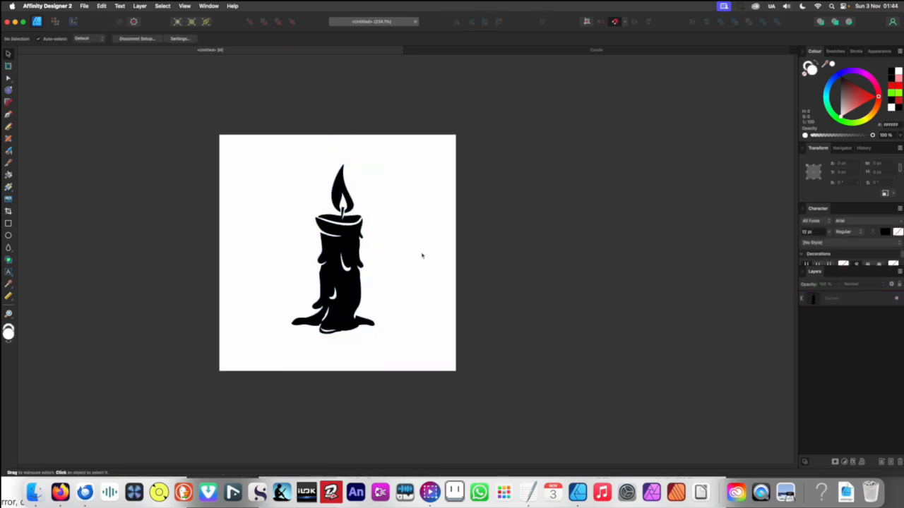
Draw a white curved highlight about 20.8 × 18.8 px with the Pencil tool inside the candle's rim, right of the wick
scroll(384, 240, down, 1)
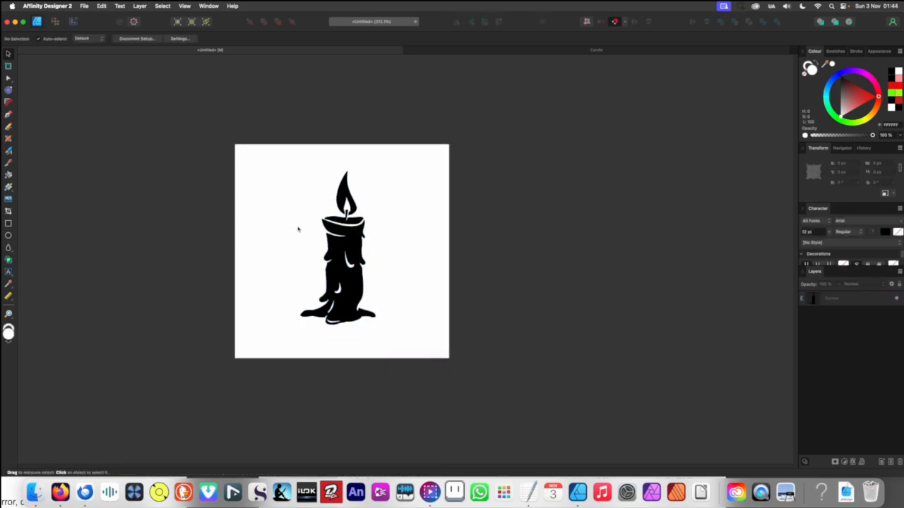
scroll(279, 221, up, 10)
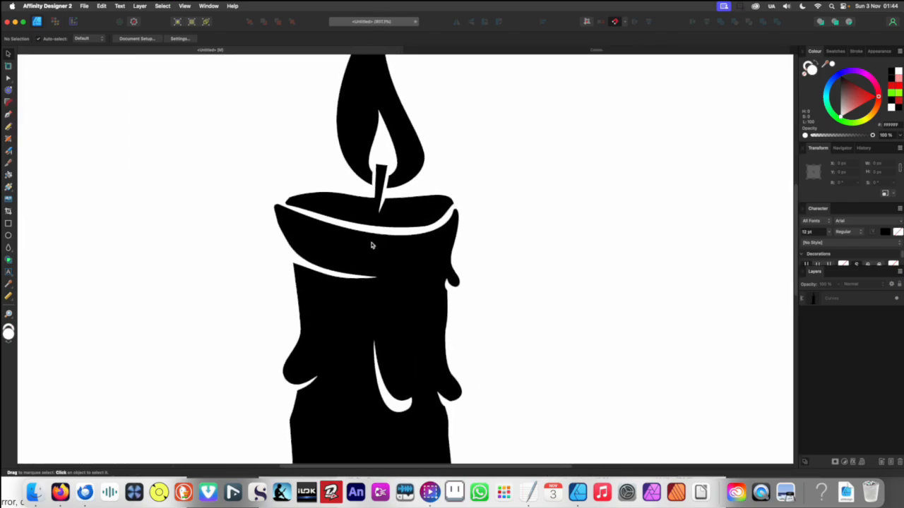
scroll(418, 204, up, 2)
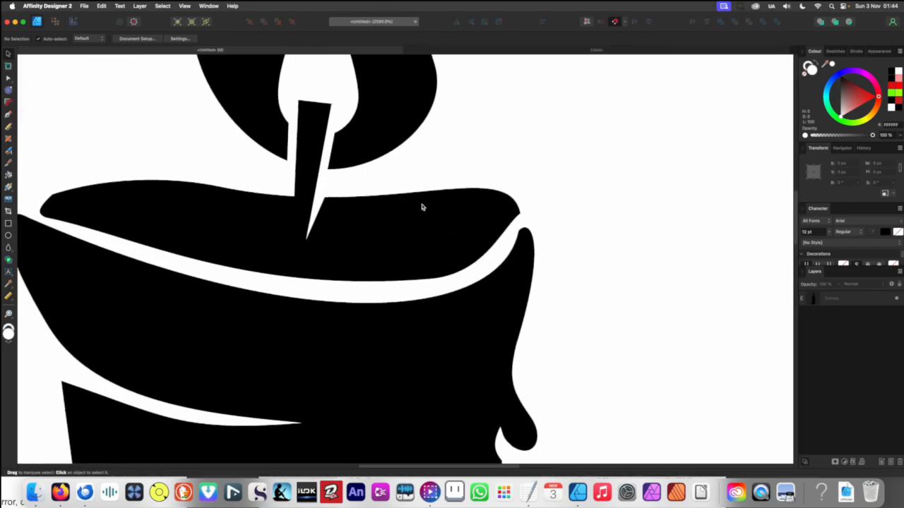
key(n)
mouse_move(492, 240)
mouse_down()
mouse_move(444, 186)
mouse_move(359, 194)
mouse_move(439, 205)
mouse_move(480, 242)
mouse_move(449, 294)
mouse_up()
key(v)
scroll(429, 218, down, 15)
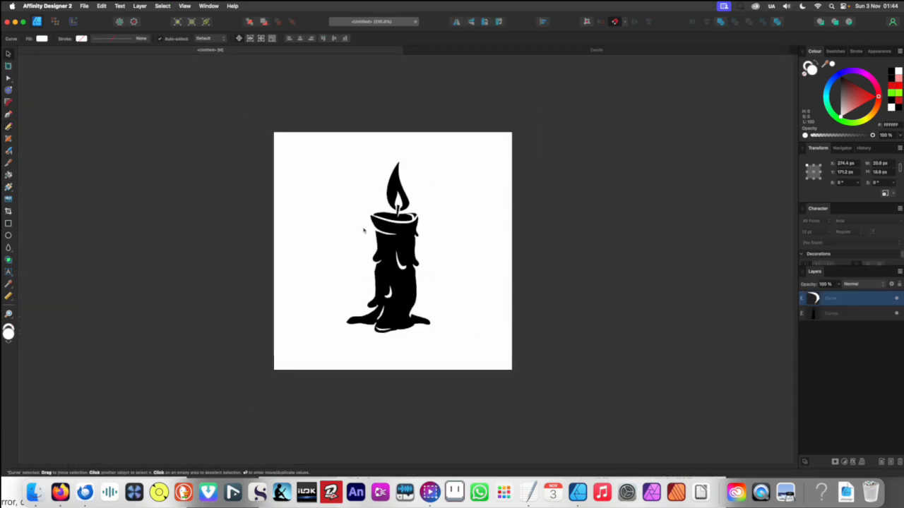
Flatten the white highlight to about 11.5 px high and place it inside the black wax pool
scroll(401, 226, up, 5)
scroll(382, 212, up, 10)
click(392, 293)
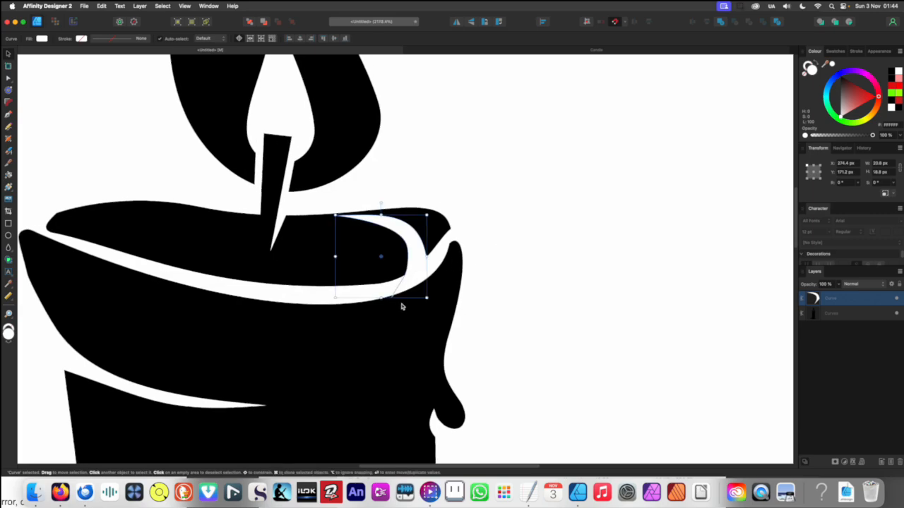
drag(381, 298, 400, 252)
scroll(400, 252, down, 10)
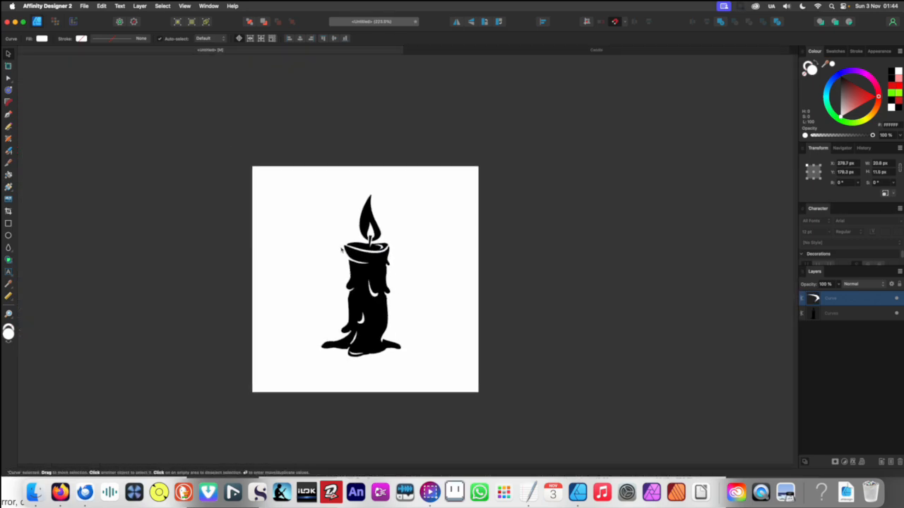
key(super+d)
scroll(377, 247, up, 10)
click(398, 252)
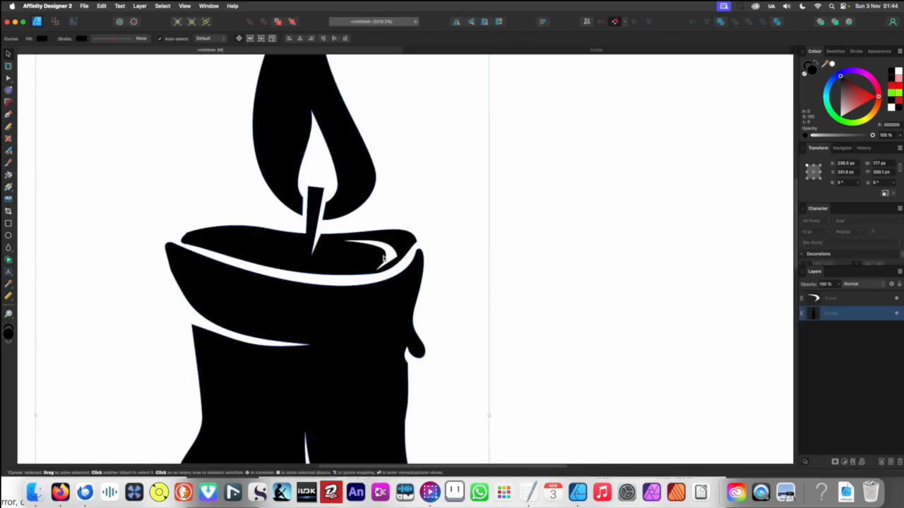
drag(398, 252, 394, 252)
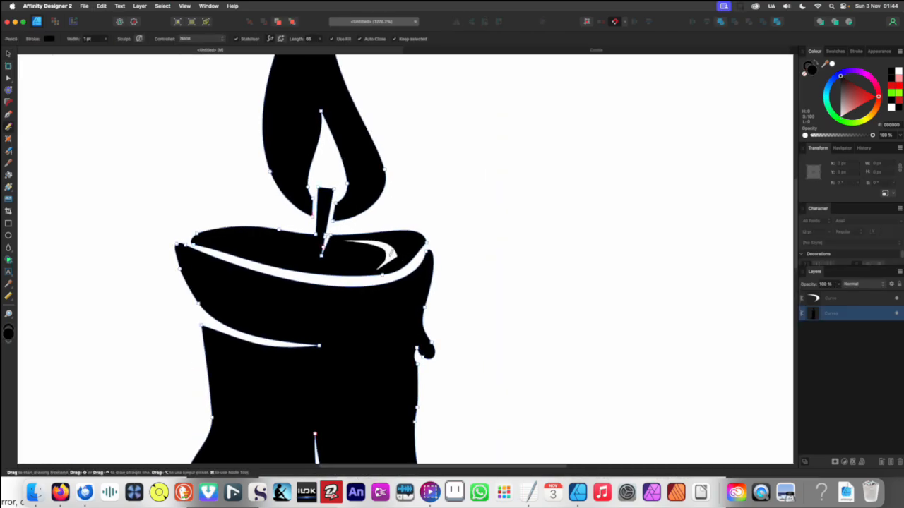
click(564, 267)
drag(373, 255, 397, 253)
click(393, 258)
scroll(400, 262, up, 5)
click(398, 255)
Select the white highlight right of the wick and shift its lower tip node slightly outward
key(a)
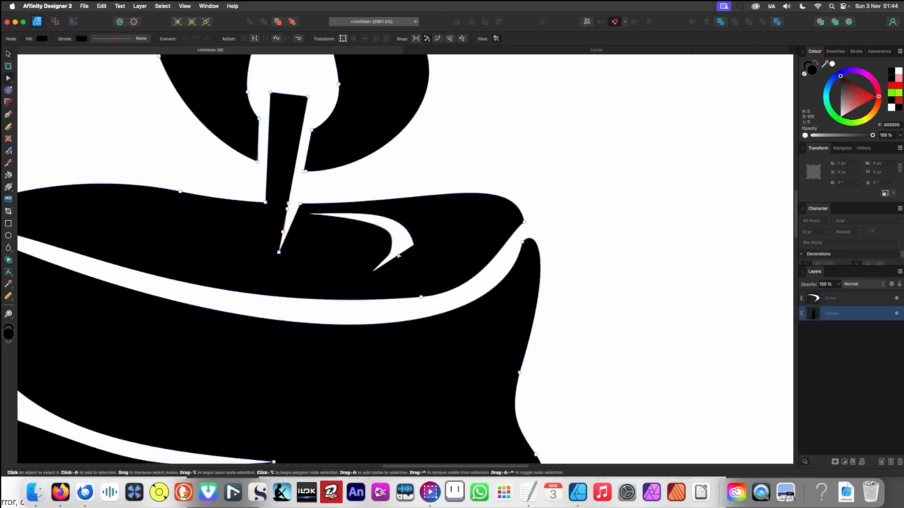
scroll(396, 254, up, 2)
click(393, 242)
key(v)
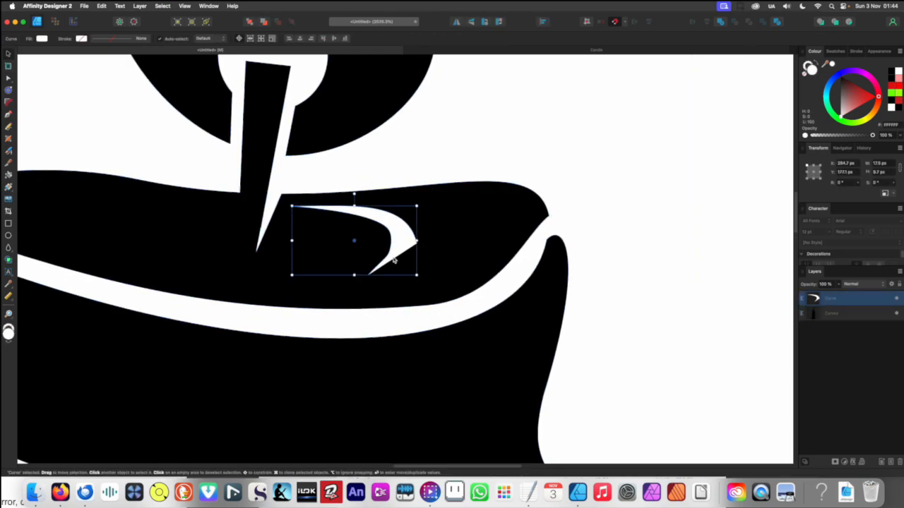
key(a)
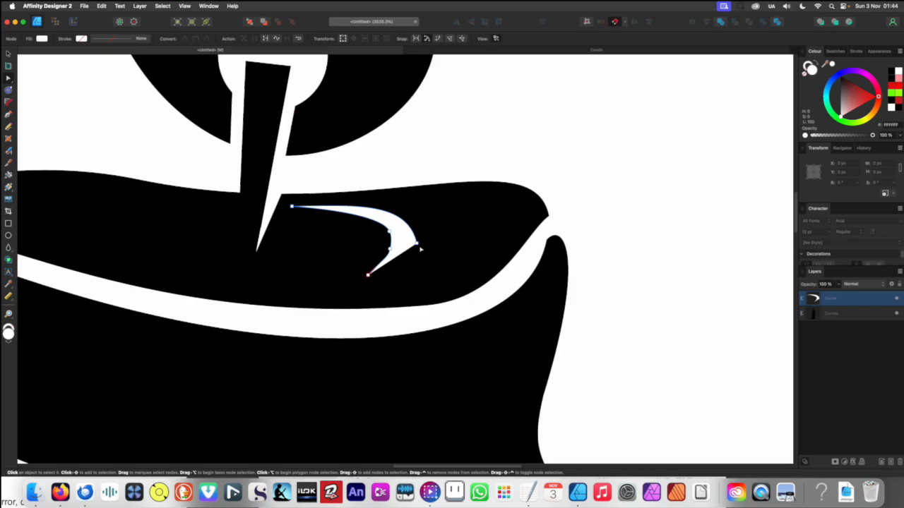
click(419, 246)
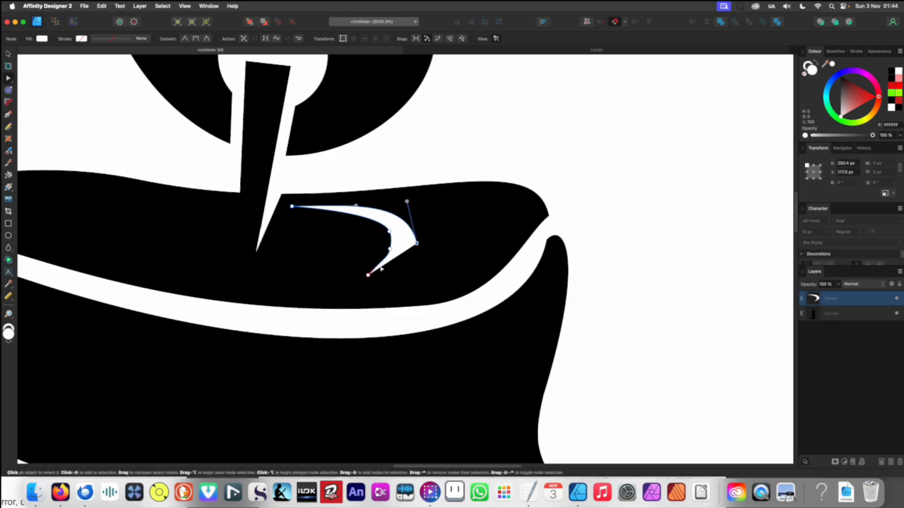
drag(369, 276, 365, 274)
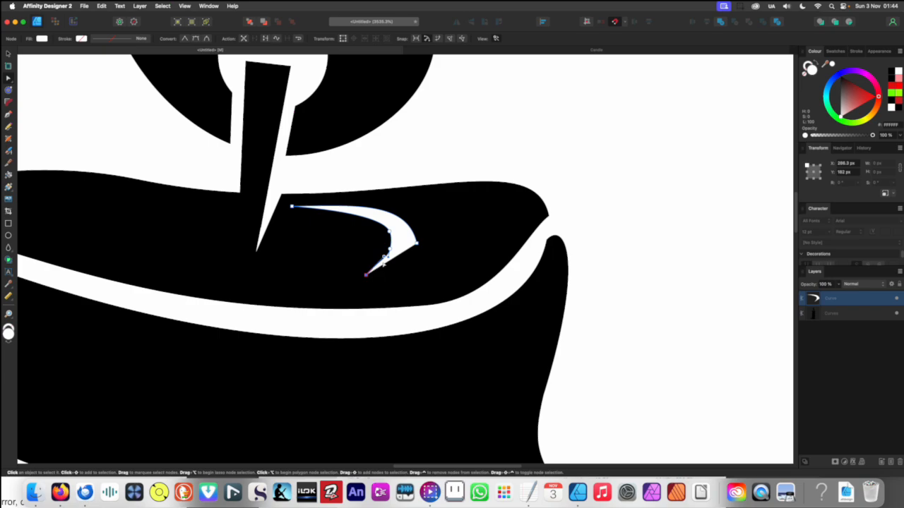
Delete the white highlight from the wax pool, undoing an accidental deletion of the candle
key(v)
click(402, 245)
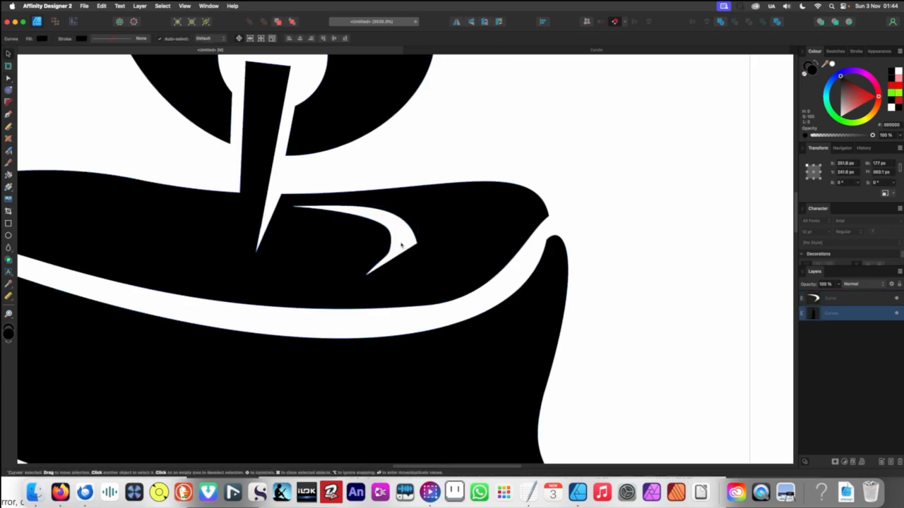
key(Delete)
key(super+z)
click(378, 216)
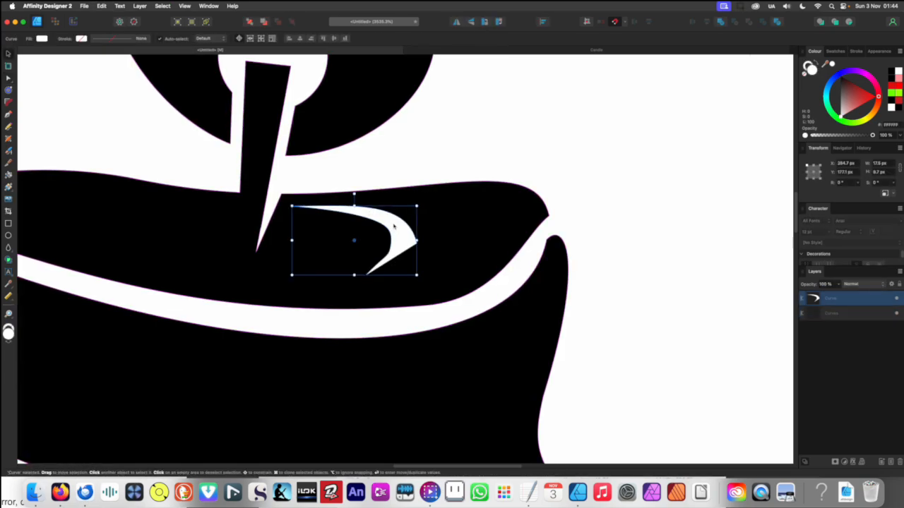
key(Delete)
Draw a white crescent highlight about 15.1 × 8.6 px with the Pencil tool in the wax pool, right of the wick
key(n)
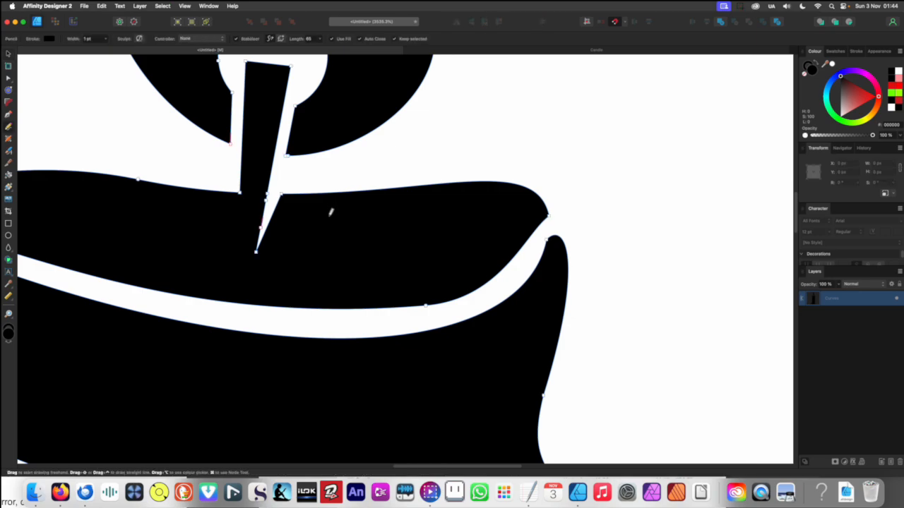
drag(321, 214, 350, 215)
mouse_move(416, 237)
mouse_down()
mouse_move(419, 258)
mouse_move(382, 273)
mouse_move(272, 274)
mouse_move(380, 254)
mouse_move(372, 218)
mouse_move(345, 209)
mouse_move(316, 213)
mouse_up()
scroll(498, 175, down, 5)
scroll(195, 211, down, 5)
key(v)
click(183, 226)
scroll(304, 215, up, 5)
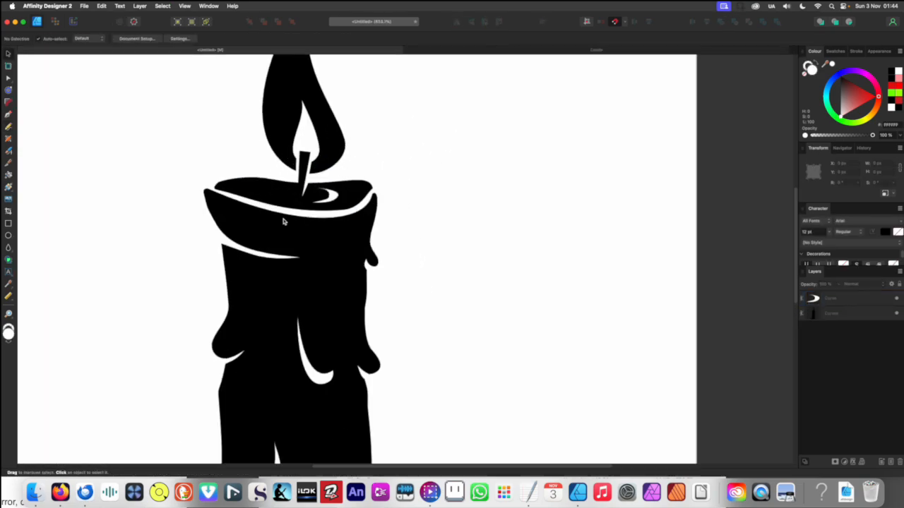
Rotate the crescent highlight slightly counterclockwise to follow the curve of the candle's rim
click(314, 187)
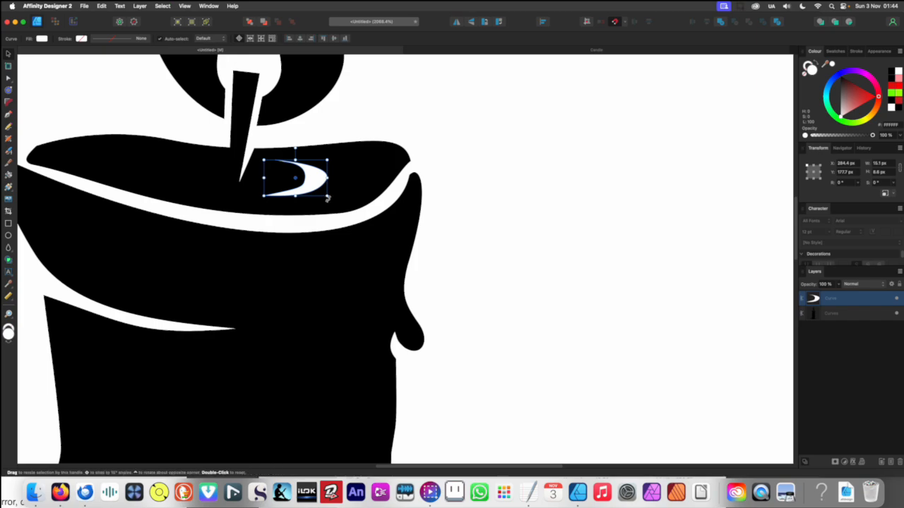
drag(328, 198, 335, 191)
scroll(335, 194, down, 5)
scroll(335, 203, down, 5)
click(261, 230)
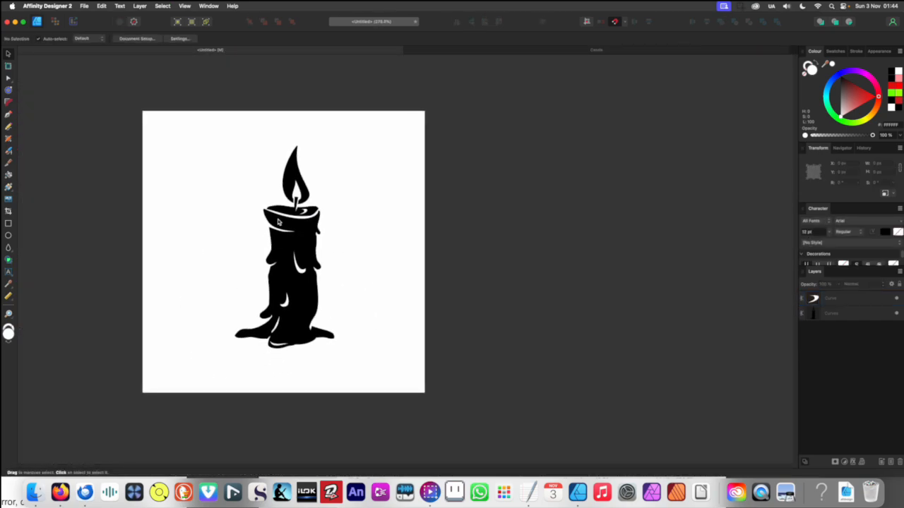
scroll(315, 201, up, 10)
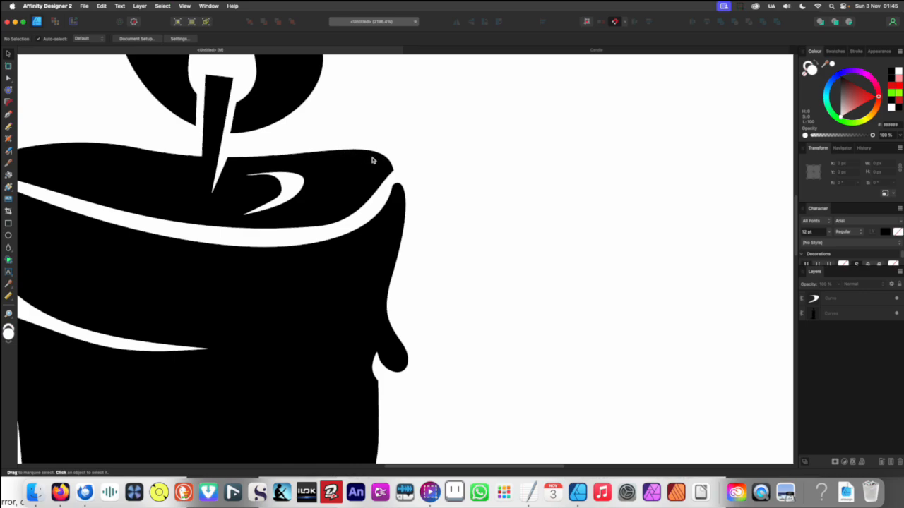
Rotate the white crescent highlight in the wax pool slightly clockwise
click(294, 189)
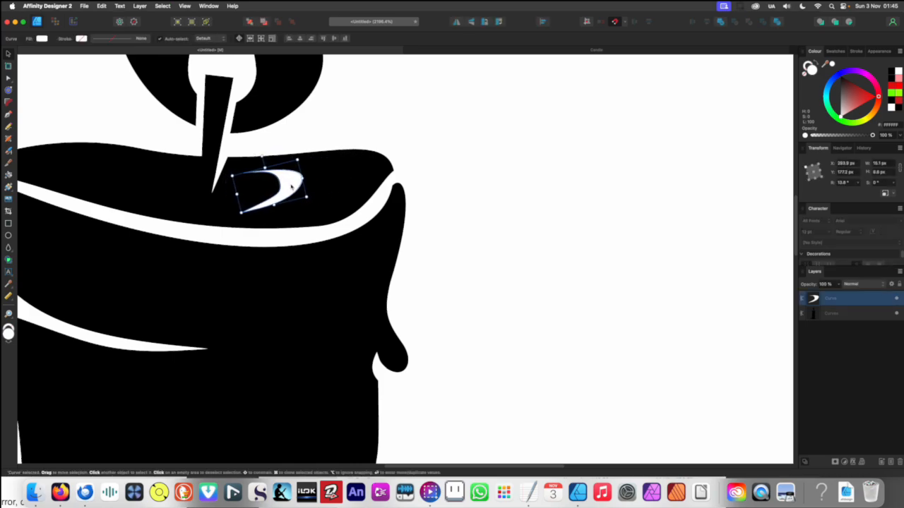
drag(313, 197, 313, 194)
scroll(262, 165, down, 8)
click(237, 204)
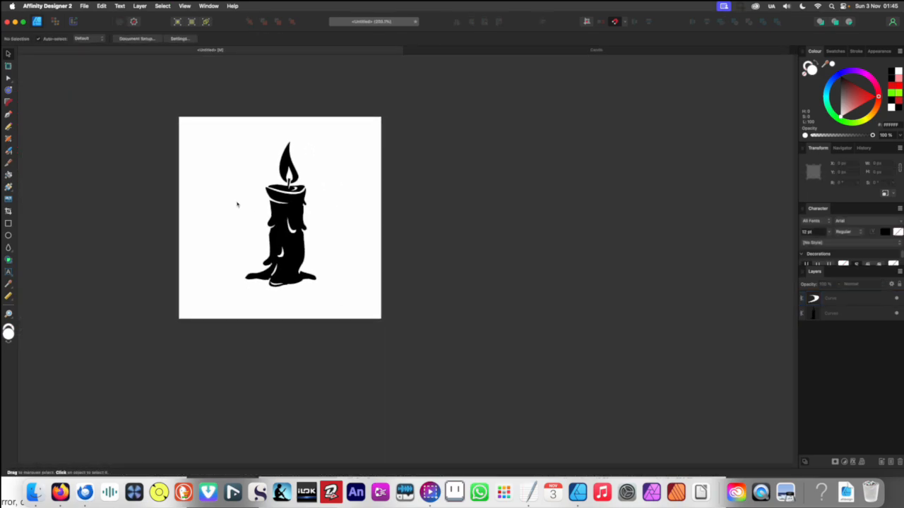
scroll(295, 188, up, 10)
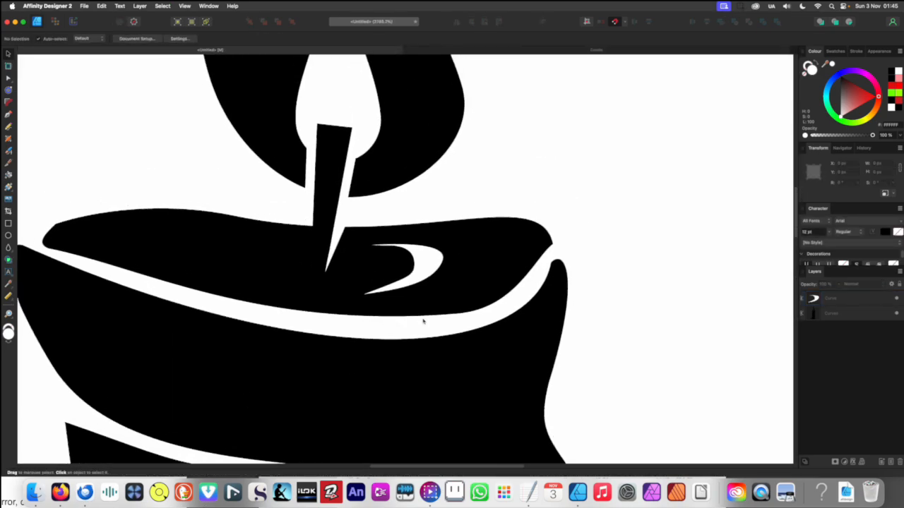
Try the crescent highlight on the other side of the wick, flipped horizontally, and undo the change
drag(423, 265, 259, 274)
click(457, 22)
scroll(275, 203, down, 10)
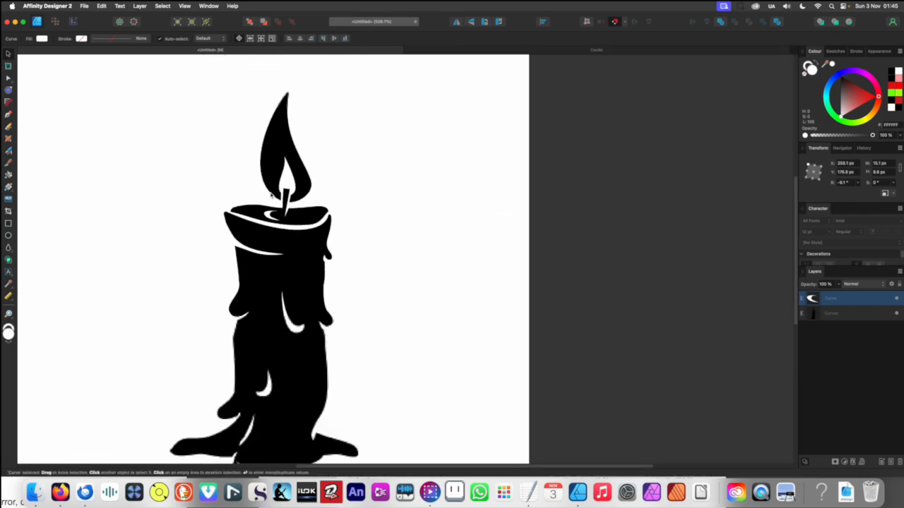
click(187, 223)
key(super+z)
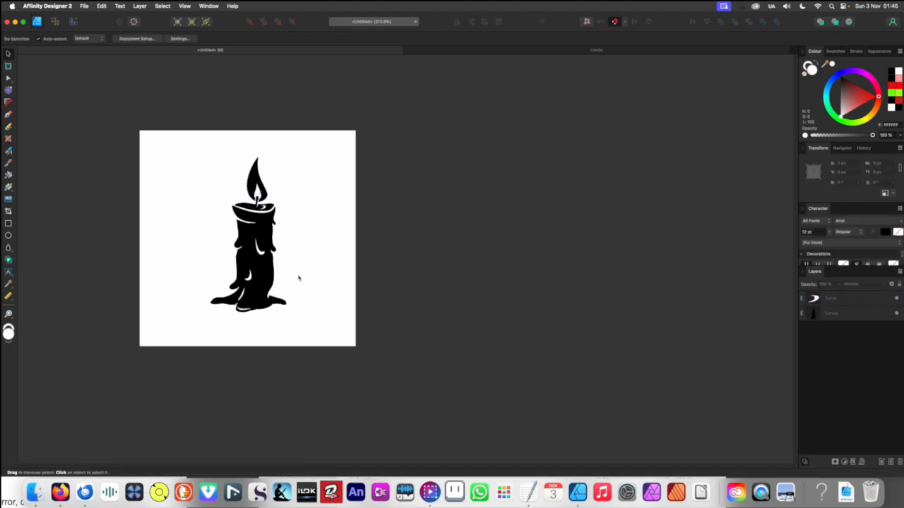
Select the candle together with its crescent highlight and move both off the white page onto the dark pasteboard
scroll(299, 278, left, 2)
drag(224, 143, 417, 397)
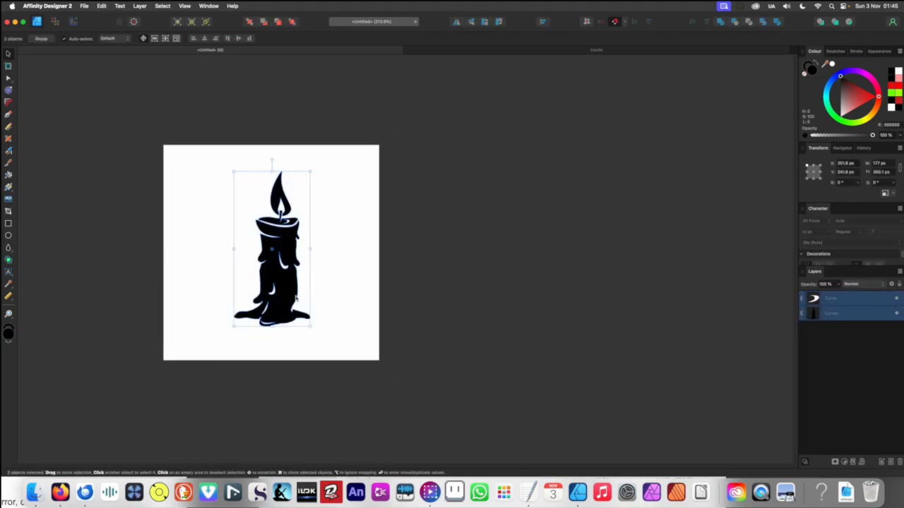
drag(295, 297, 499, 312)
Subtract the crescent highlight from the candle shape so it becomes a real cut-out in the wax pool
scroll(534, 297, up, 5)
click(473, 177)
scroll(423, 200, up, 3)
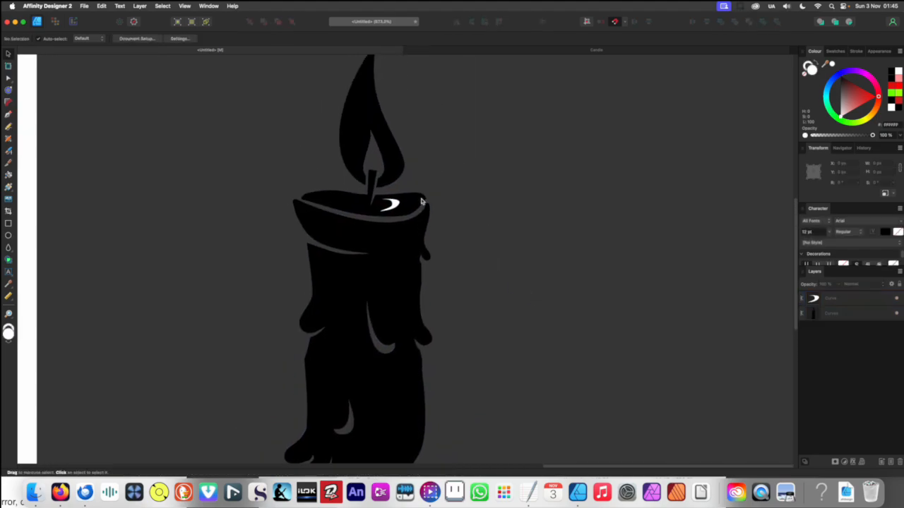
click(390, 204)
shift+click(414, 206)
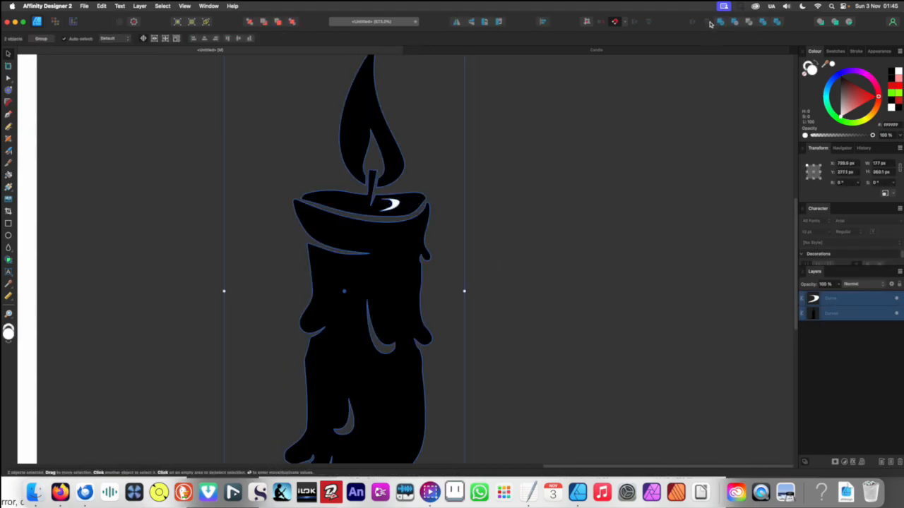
click(735, 22)
scroll(596, 148, down, 5)
click(303, 282)
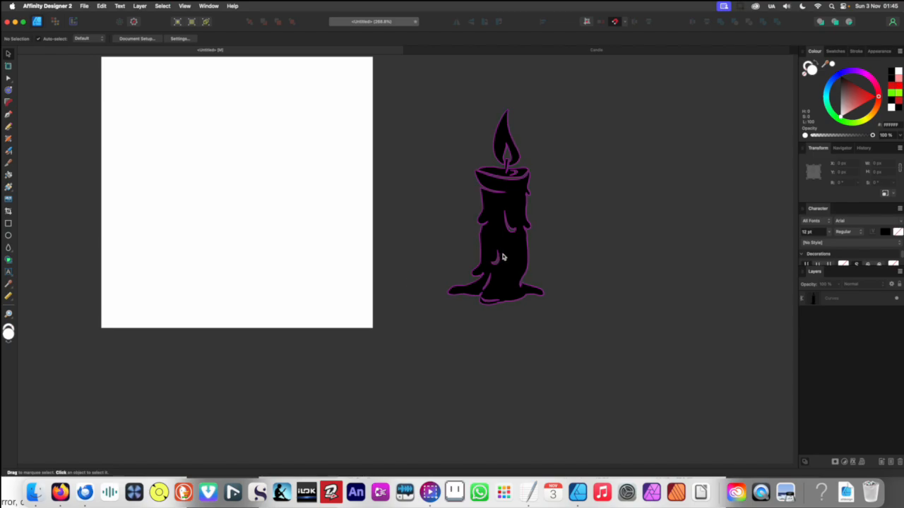
Move the combined candle shape back onto the white page and fine-tune its position
drag(503, 257, 261, 275)
click(294, 317)
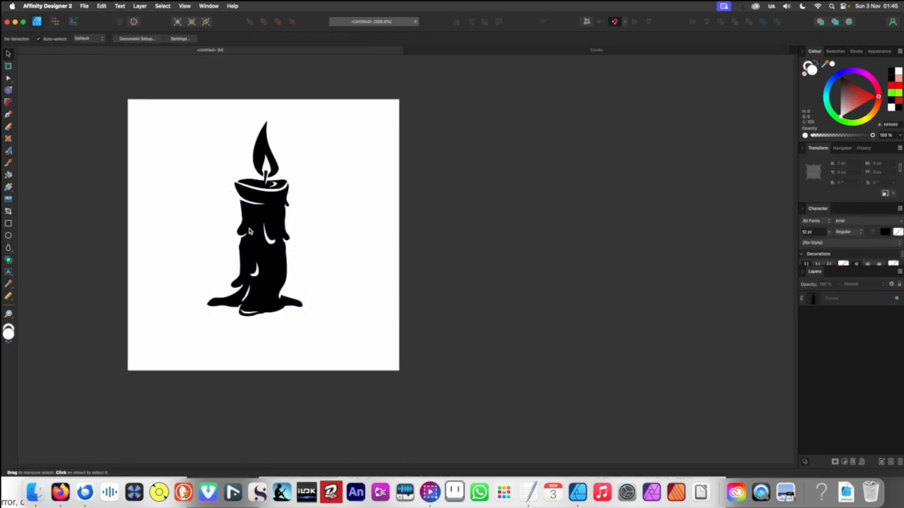
mouse_move(260, 264)
mouse_down()
mouse_move(438, 287)
mouse_move(469, 276)
mouse_move(258, 261)
mouse_up()
scroll(353, 264, right, 5)
scroll(424, 259, left, 4)
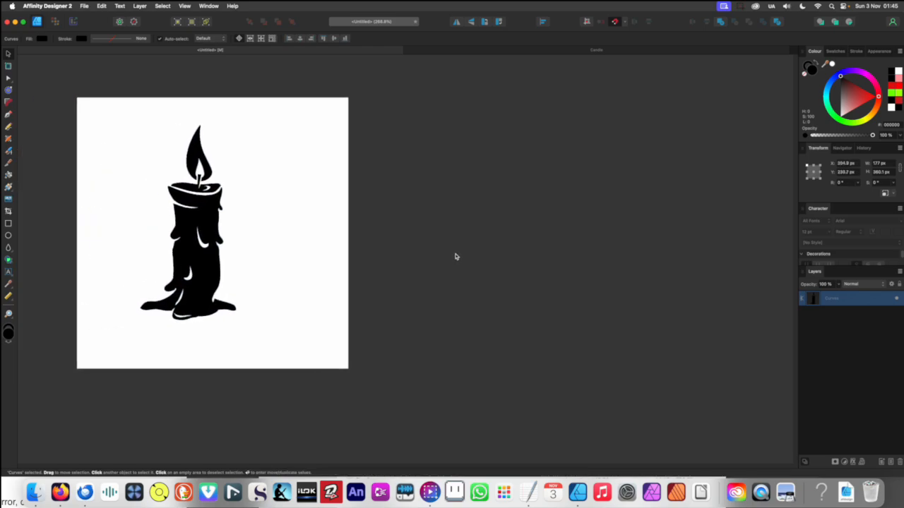
Draw a rectangle about 591 × 543.8 px beside the page and fill it with yellow FFD700
click(7, 223)
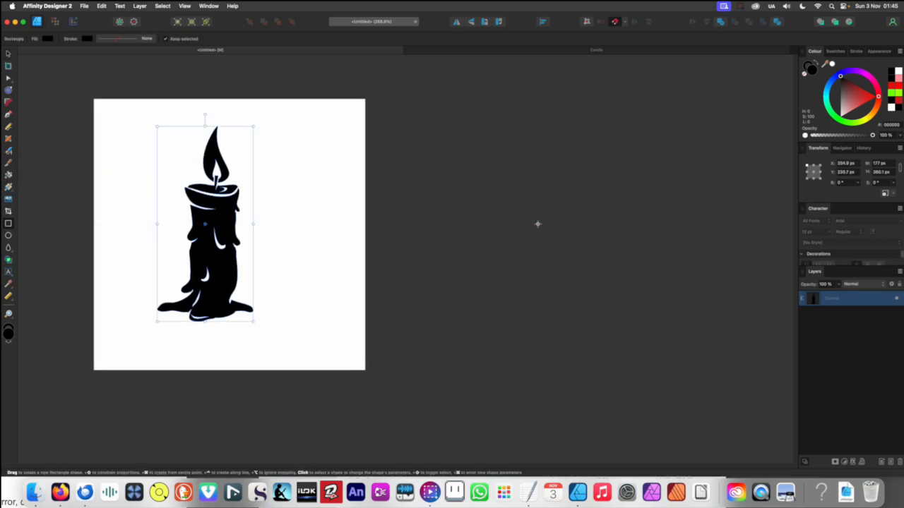
drag(425, 93, 747, 387)
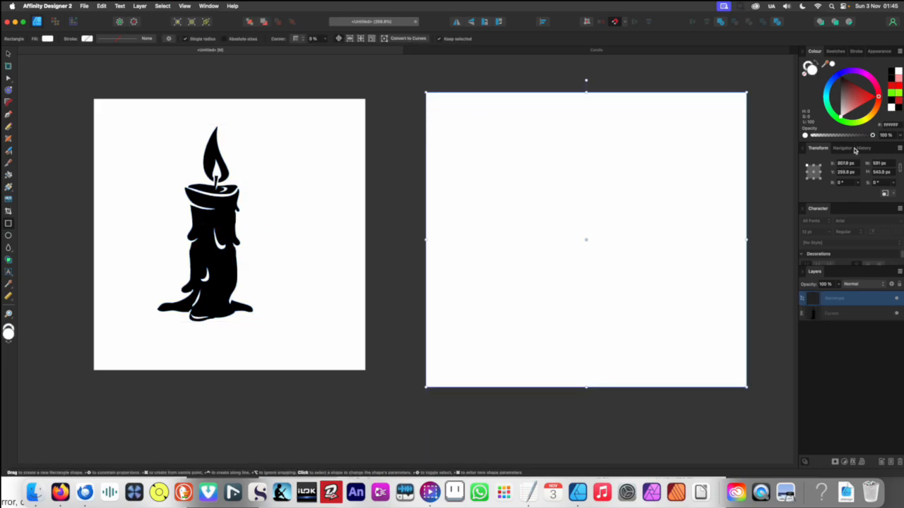
click(870, 99)
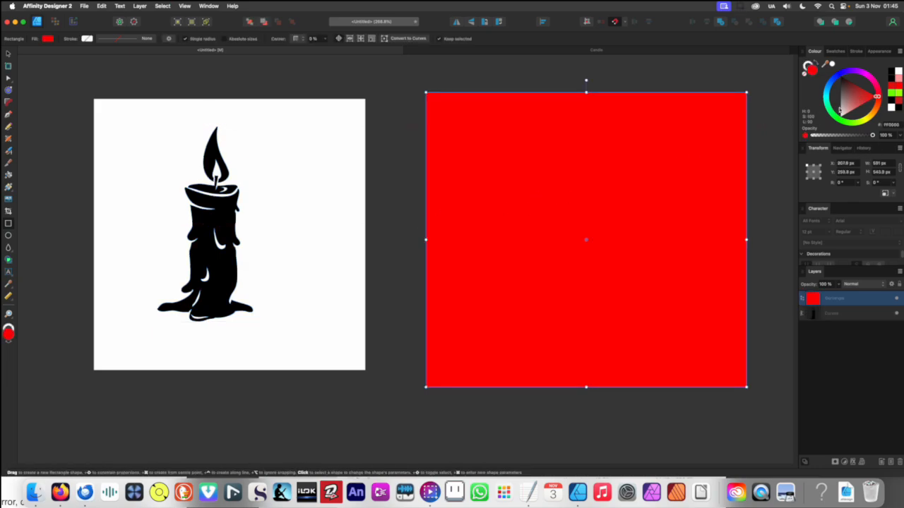
click(869, 116)
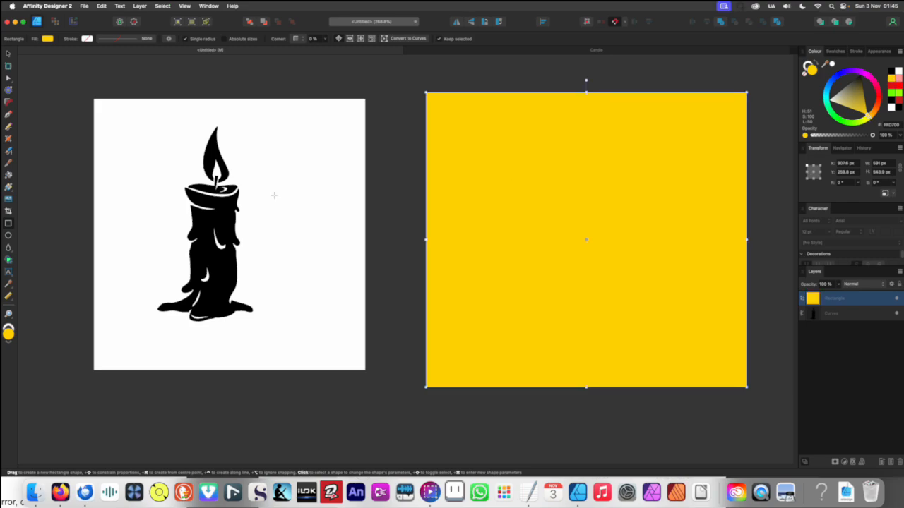
Place the candle in front of the yellow rectangle, undoing its deletion along the way
scroll(216, 187, right, 3)
key(v)
click(163, 221)
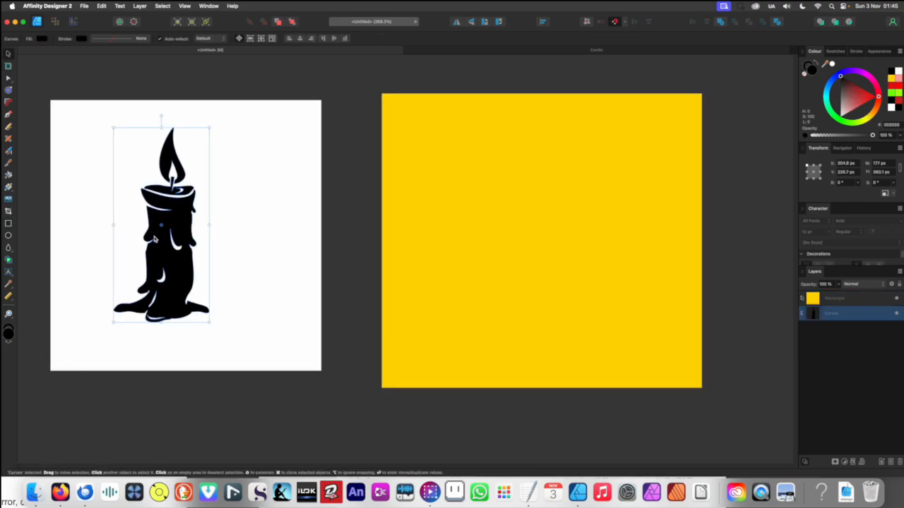
drag(160, 275, 484, 253)
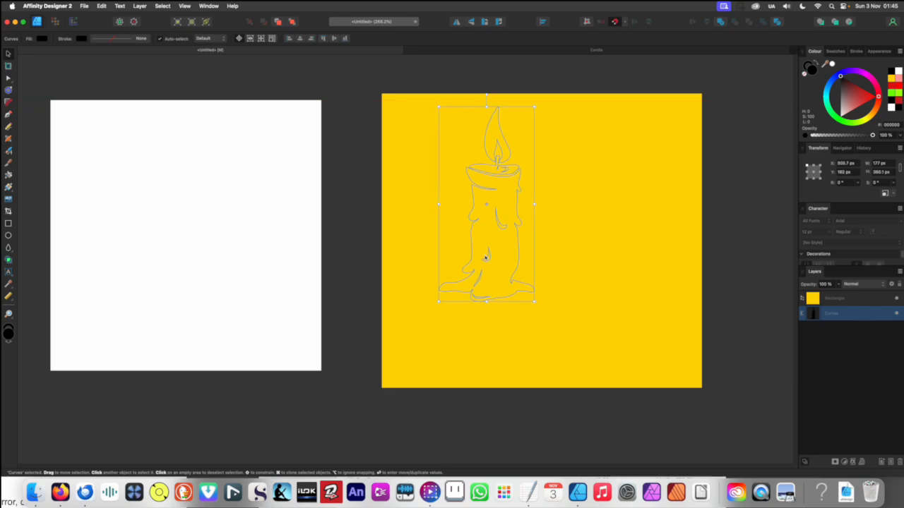
key(Delete)
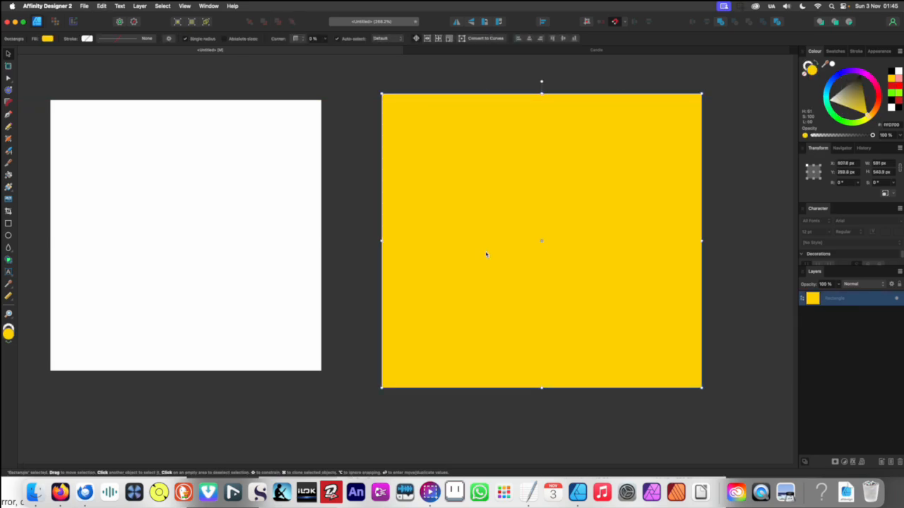
key(super+z)
key(super+z)
key(super+shift+z)
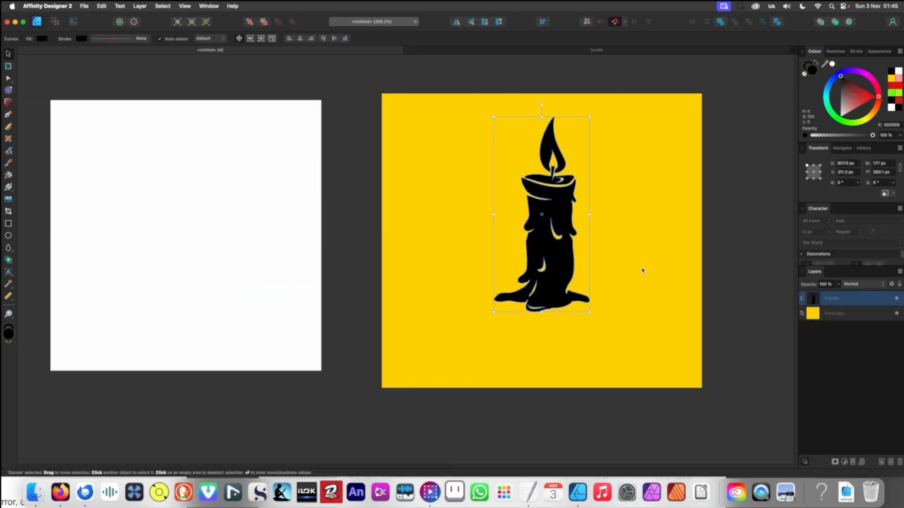
Shift the candle around on the yellow rectangle to check that the background shows through its cut-outs
mouse_move(564, 262)
mouse_down()
mouse_move(492, 271)
mouse_move(618, 282)
mouse_move(471, 276)
mouse_move(559, 279)
mouse_up()
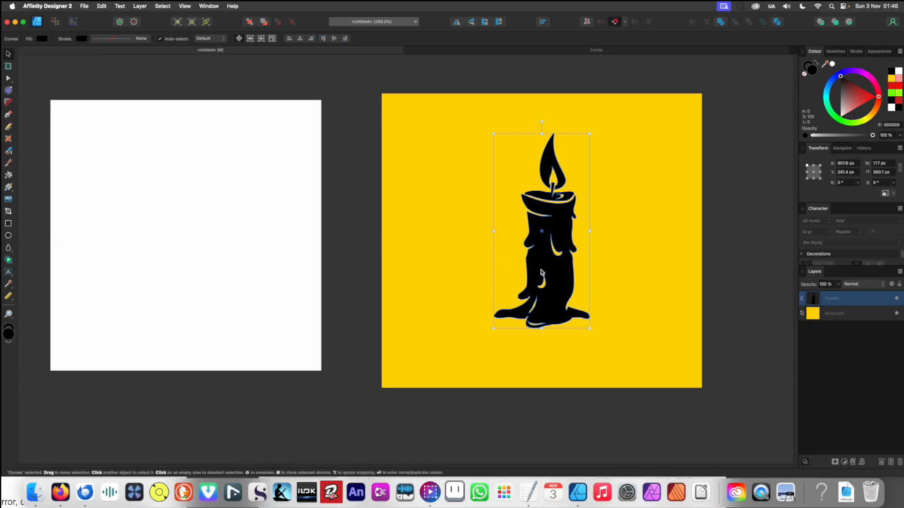
click(335, 270)
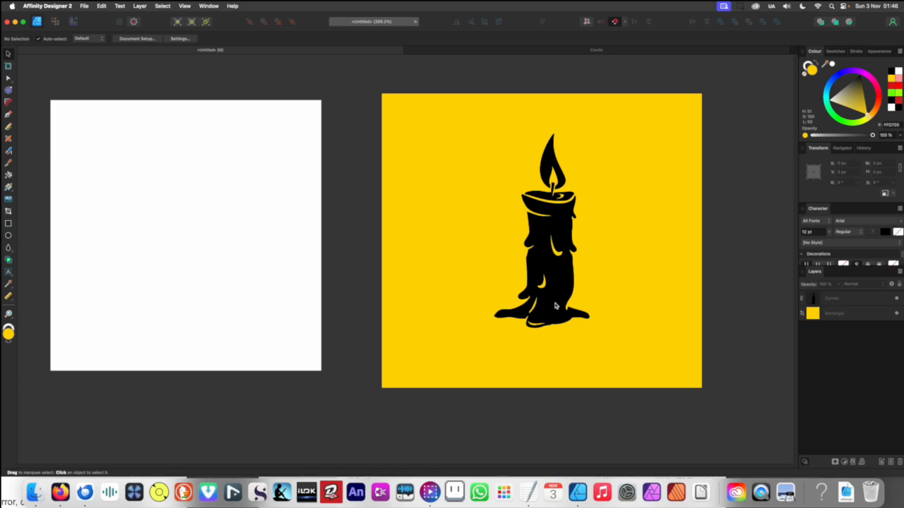
drag(555, 305, 534, 289)
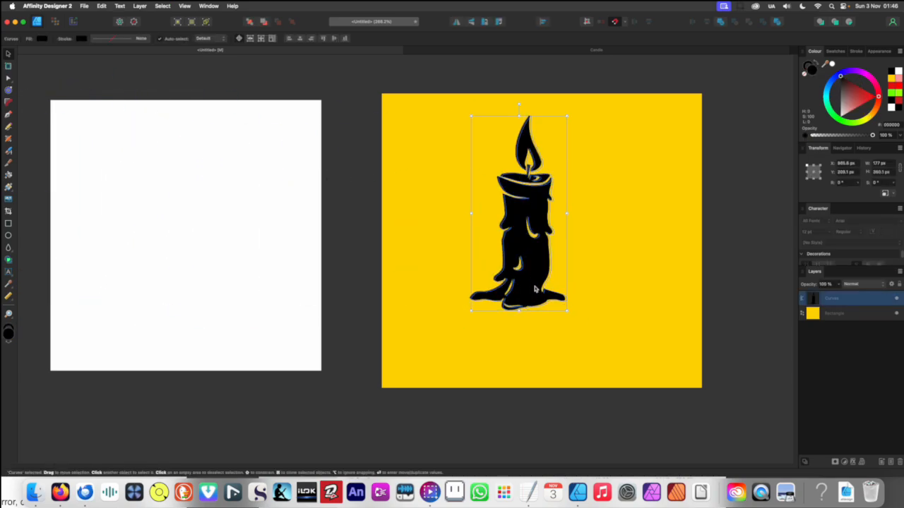
click(375, 252)
scroll(381, 253, down, 3)
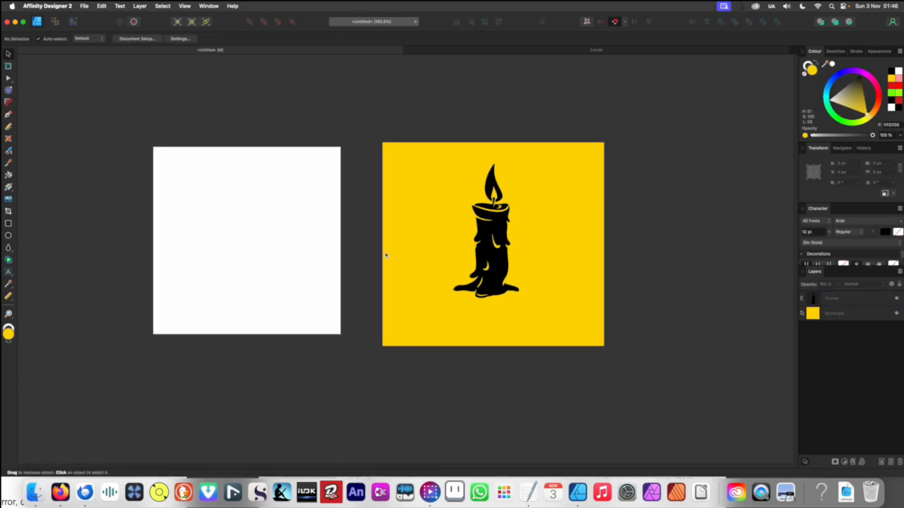
scroll(385, 255, down, 2)
Change the background rectangle's fill from yellow to a bright blue
click(487, 260)
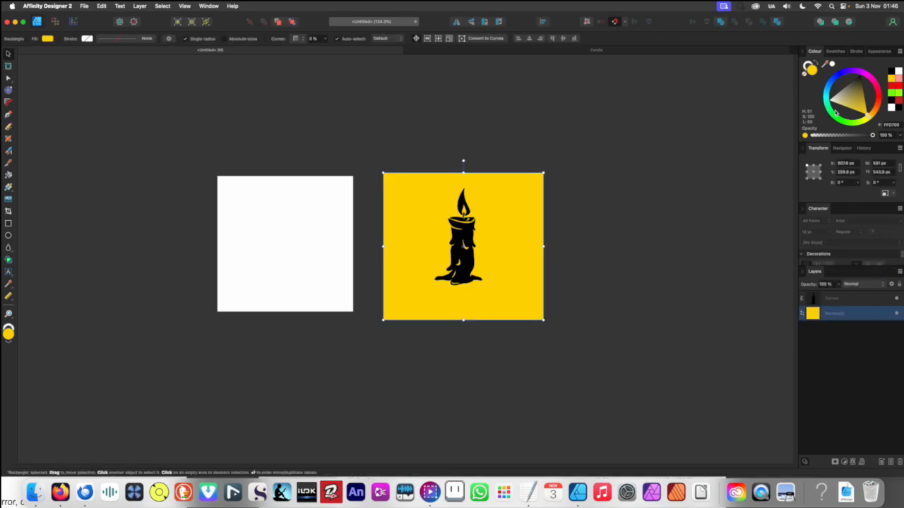
drag(842, 120, 828, 88)
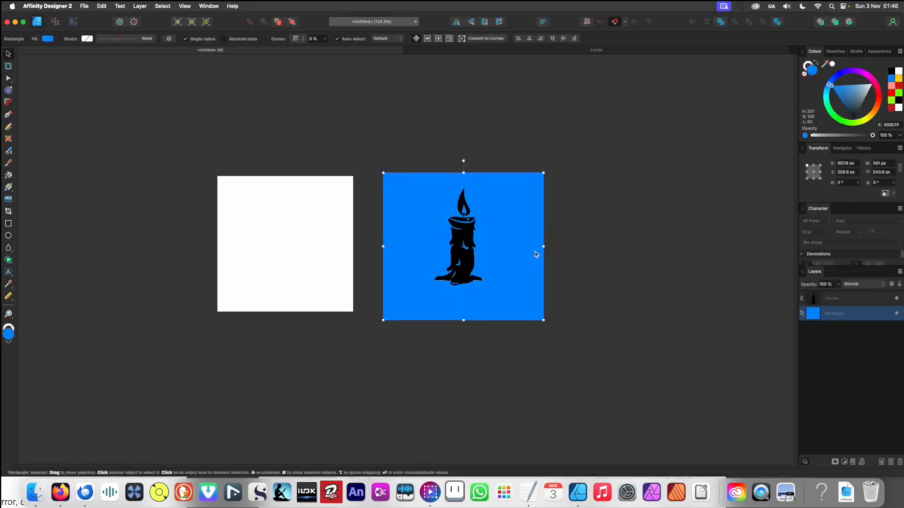
click(315, 322)
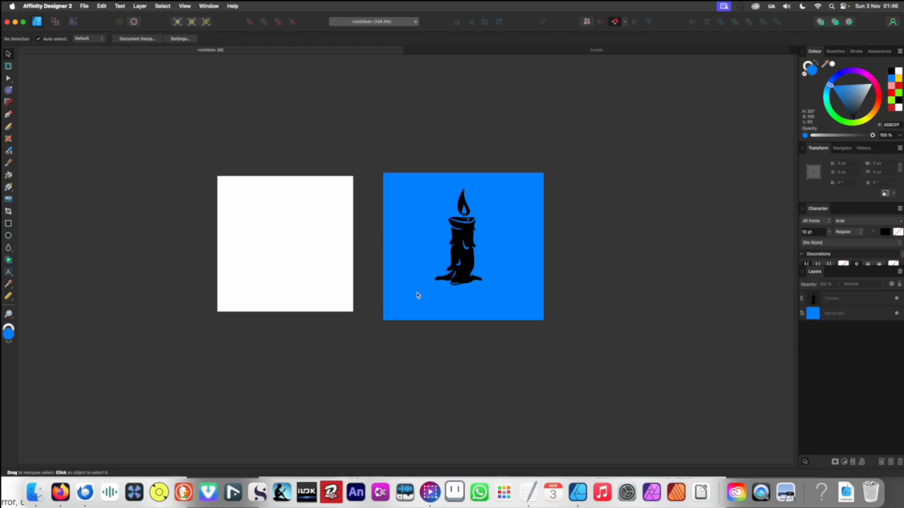
Move the candle back onto the white page and delete the blue rectangle
drag(472, 247, 296, 271)
click(510, 261)
key(Delete)
click(444, 308)
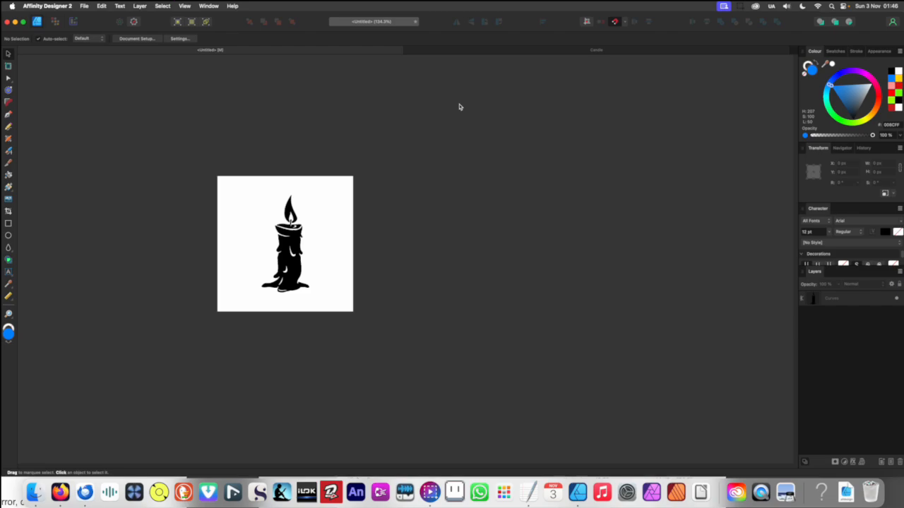
click(745, 7)
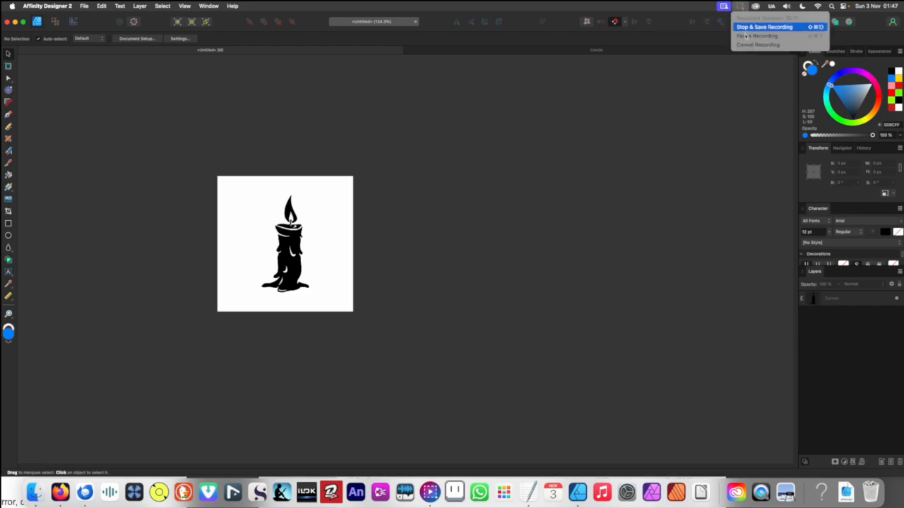